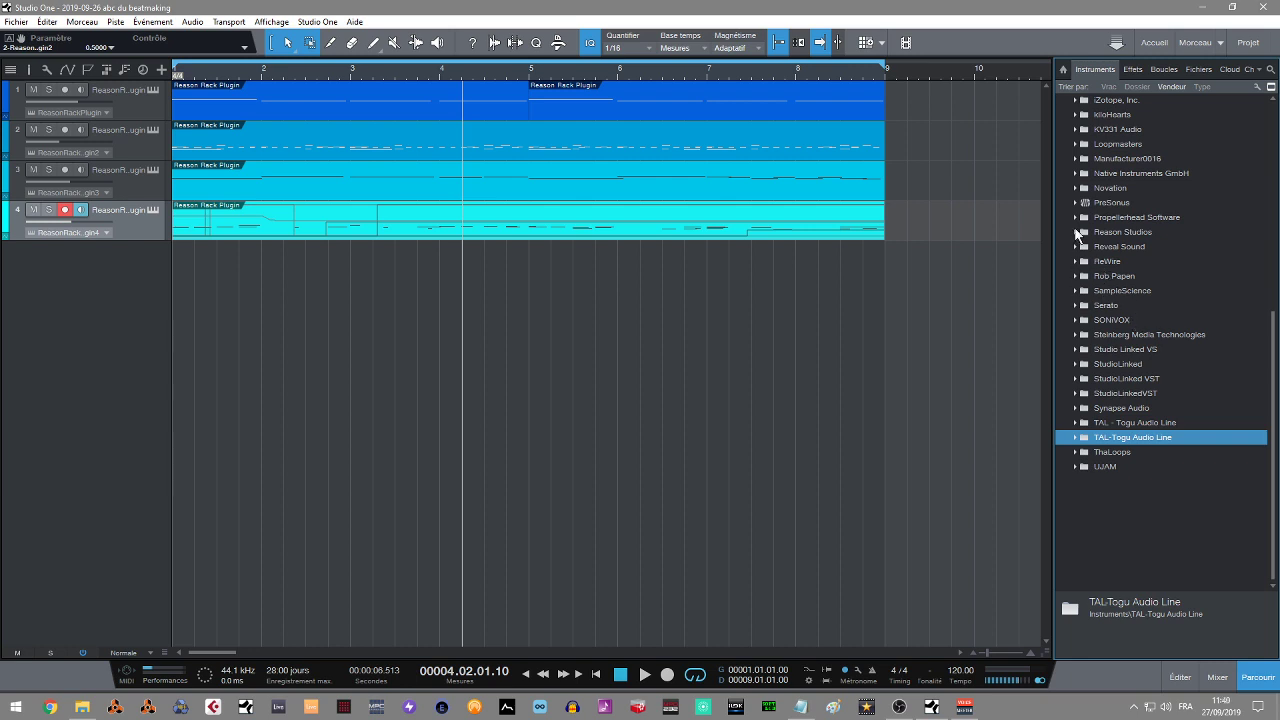
# Look up the Reason Studios plug-ins in the instruments list and in the effects list.
pyautogui.click(1077, 236)
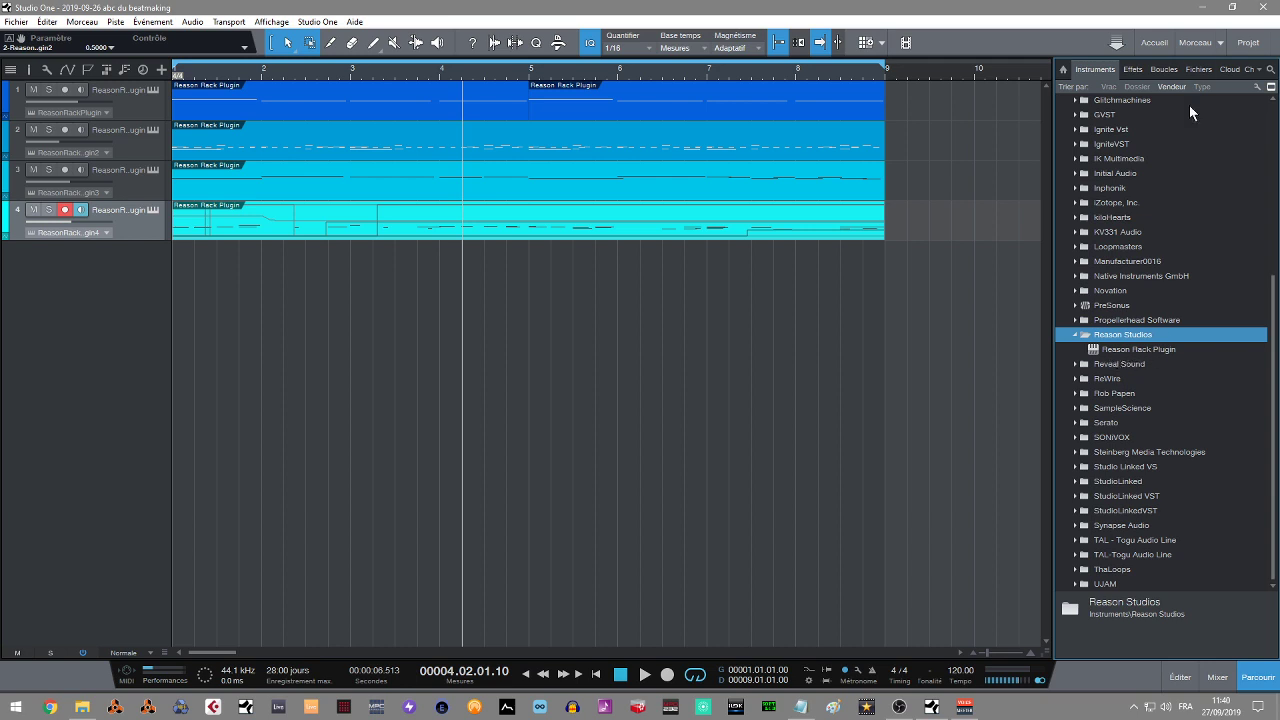
pyautogui.click(1138, 70)
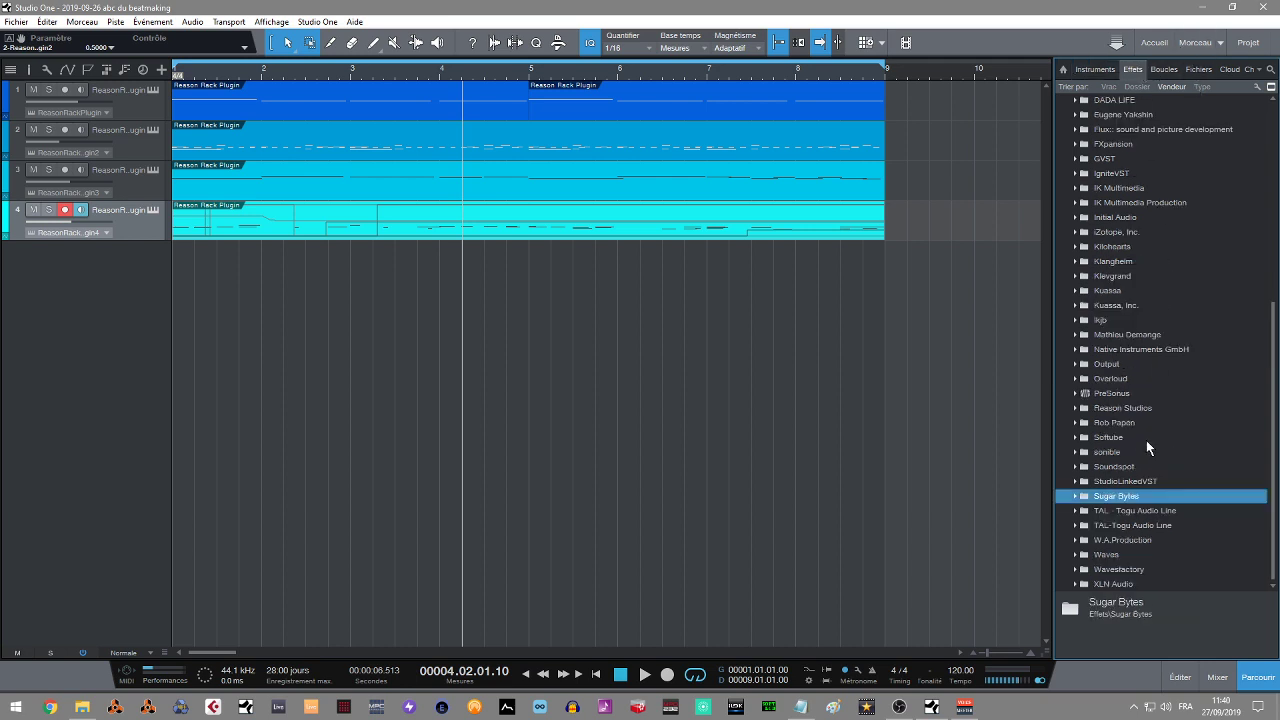
pyautogui.click(1076, 409)
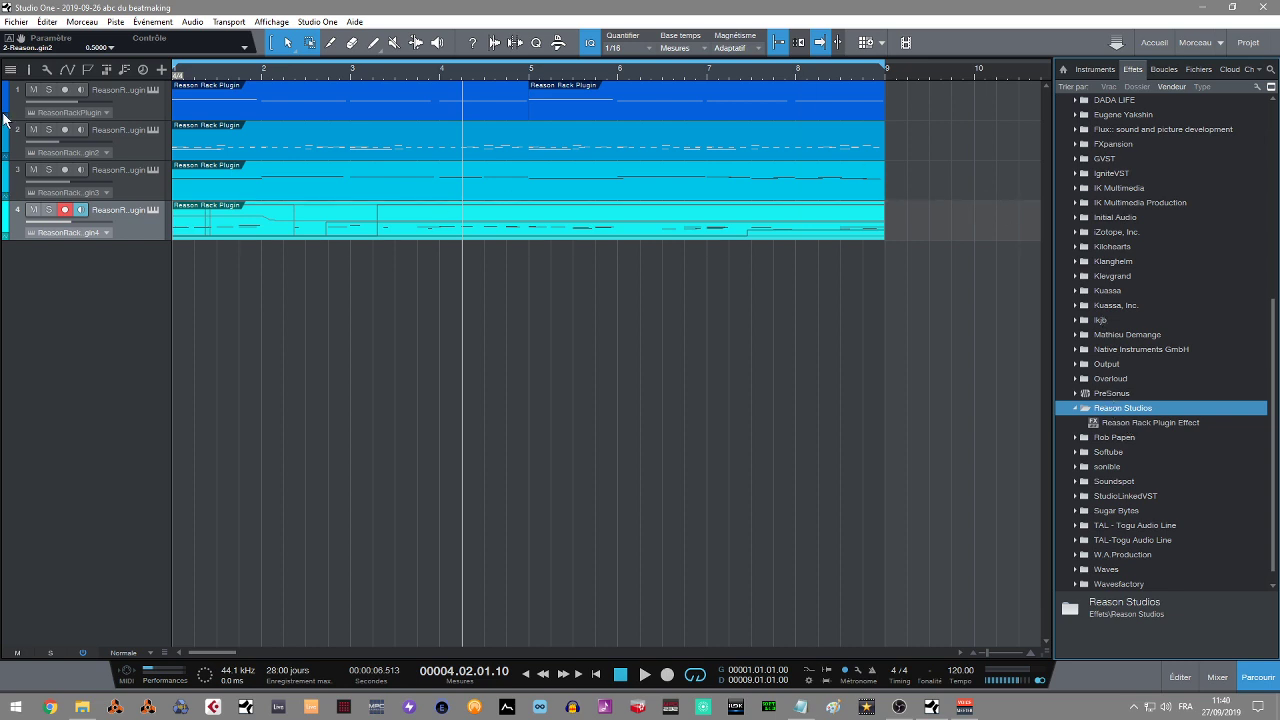
pyautogui.click(1092, 69)
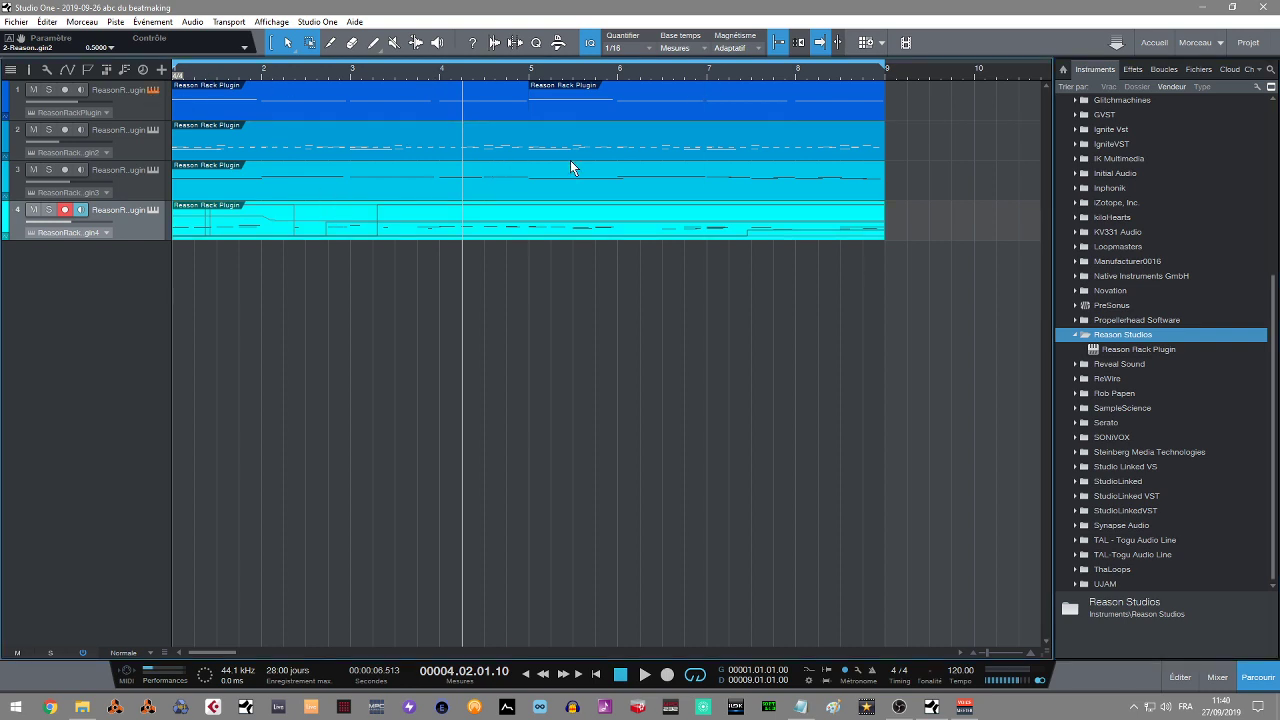
# View the Reason Rack Plugin device chain used by track 1, then close its window.
pyautogui.click(152, 92)
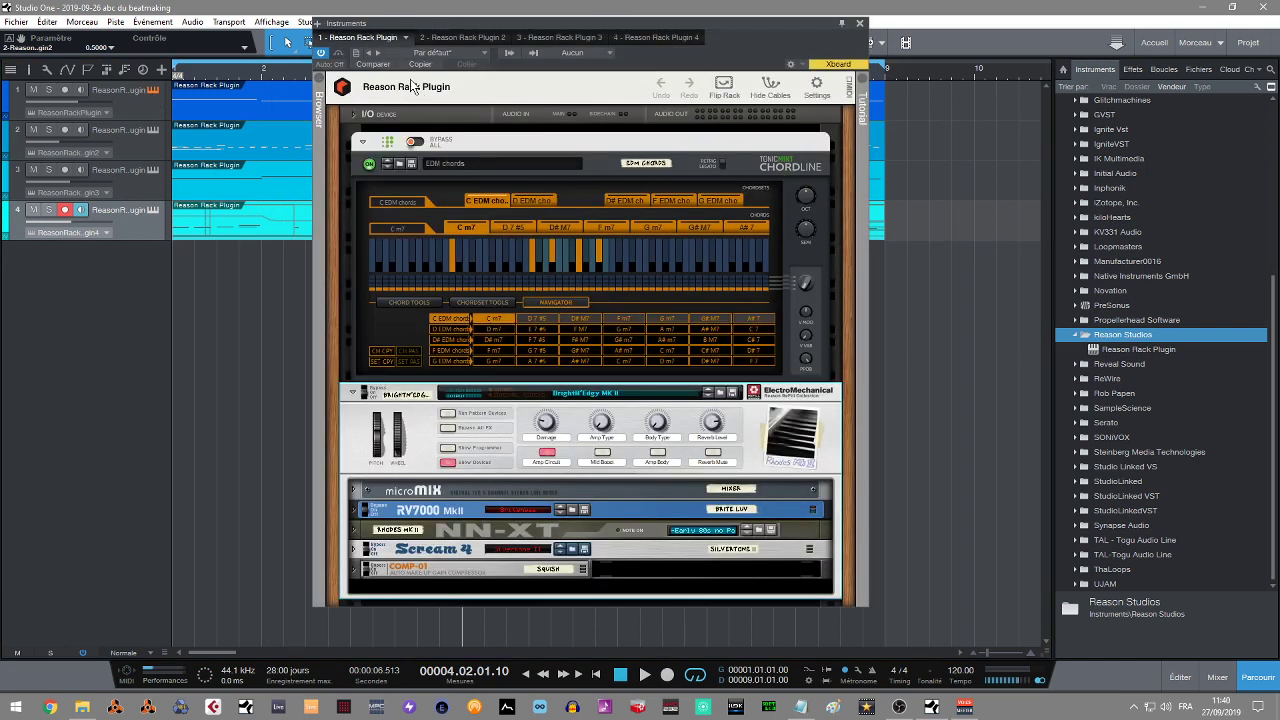
pyautogui.moveTo(783, 24); pyautogui.dragTo(990, 24)
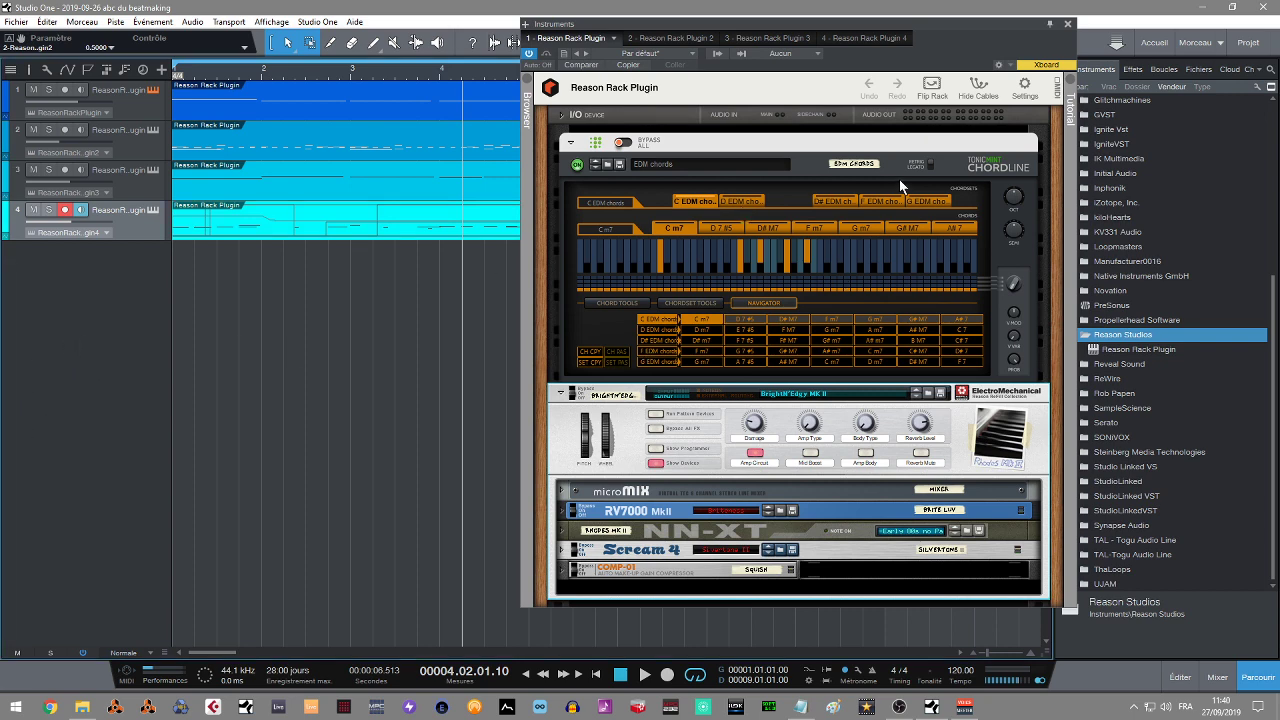
pyautogui.click(1067, 23)
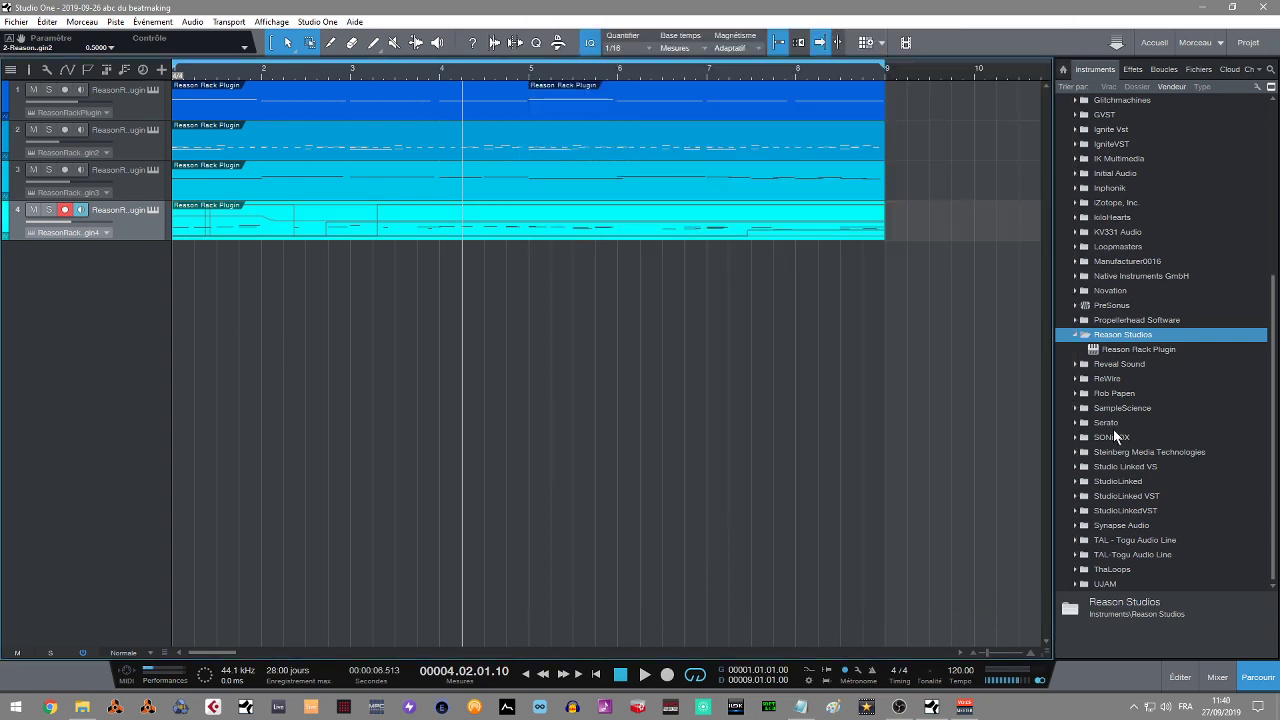
# Add Reason Rack Plugin on a new instrument track and show its device browser with the lower section collapsed.
pyautogui.moveTo(1126, 349); pyautogui.dragTo(634, 321)
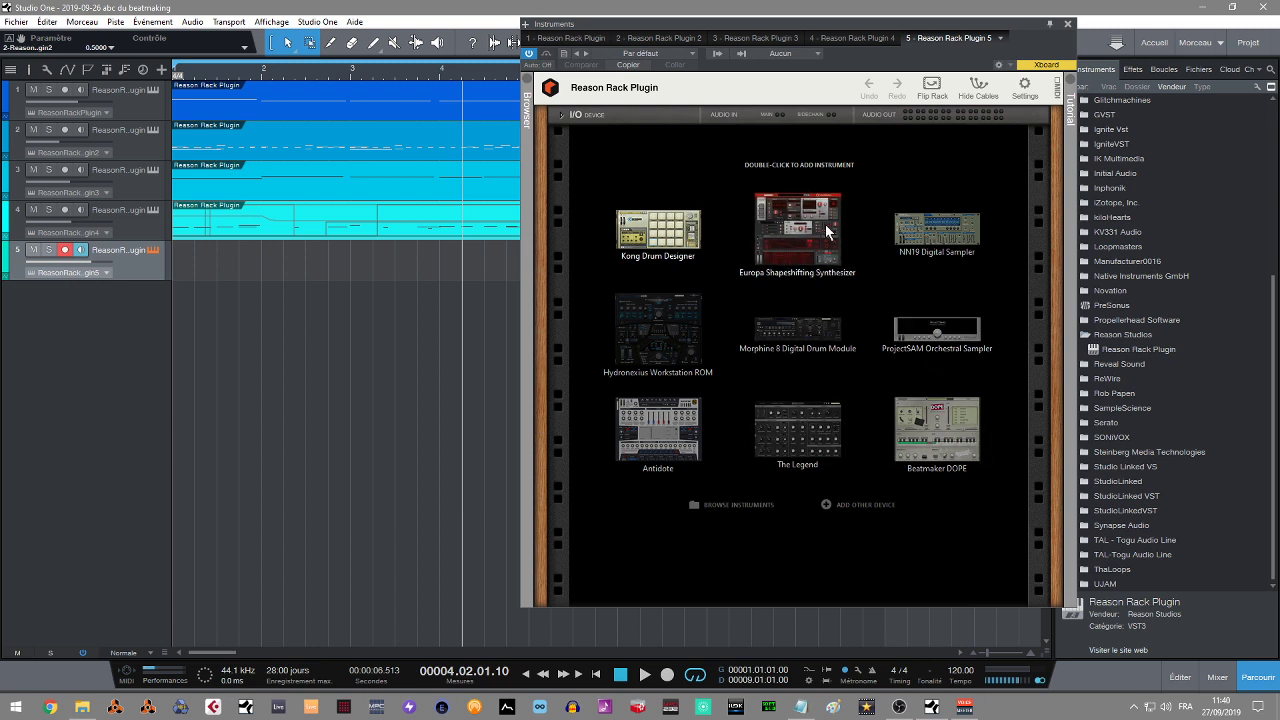
pyautogui.click(527, 80)
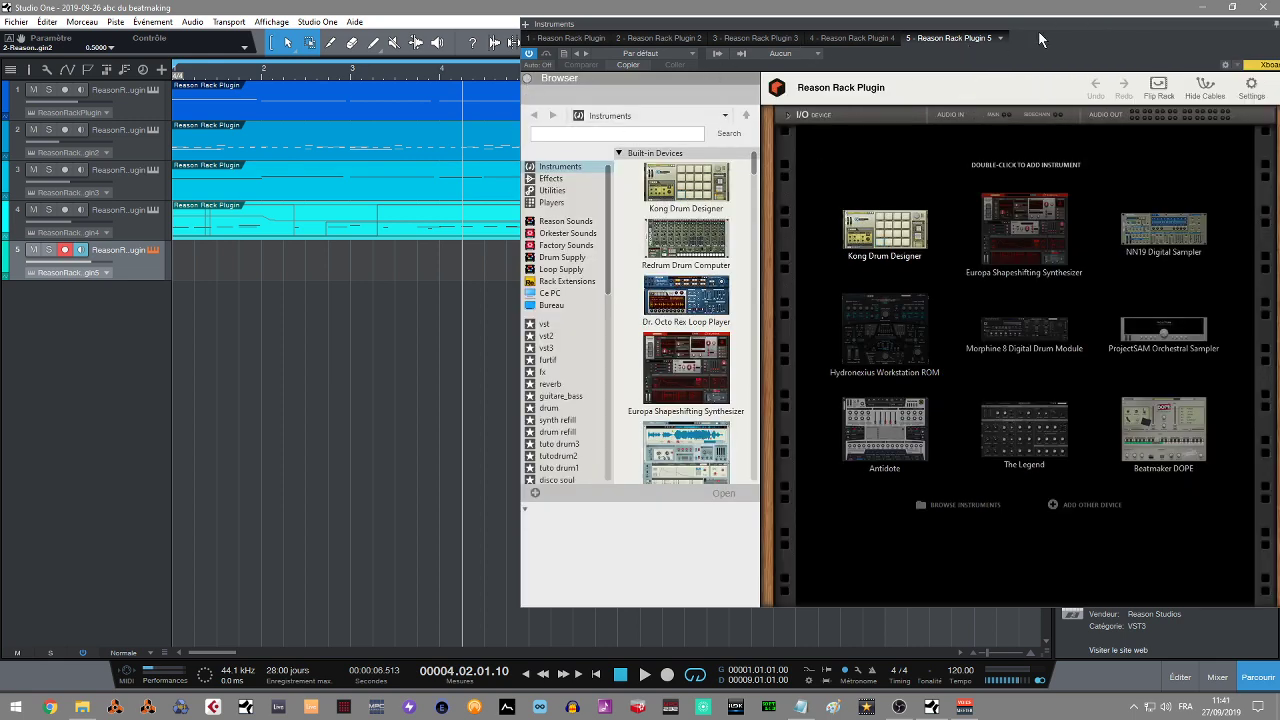
pyautogui.moveTo(1038, 31); pyautogui.dragTo(897, 35)
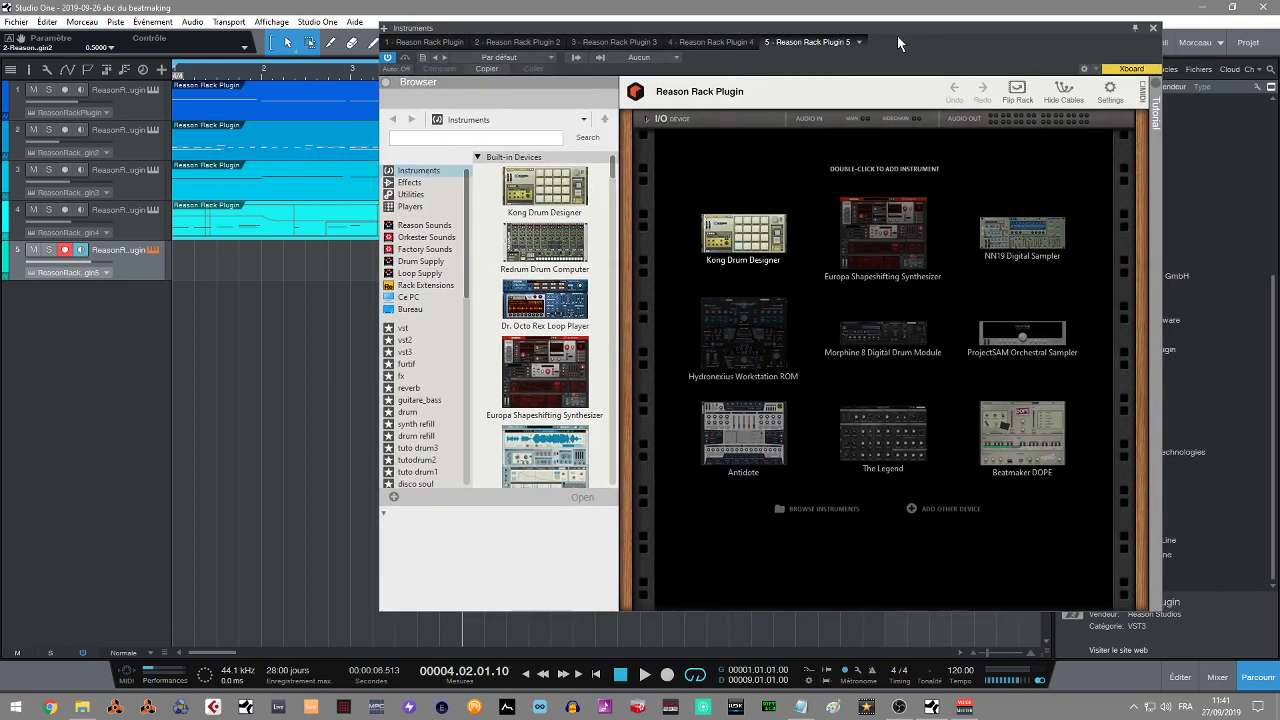
pyautogui.click(384, 513)
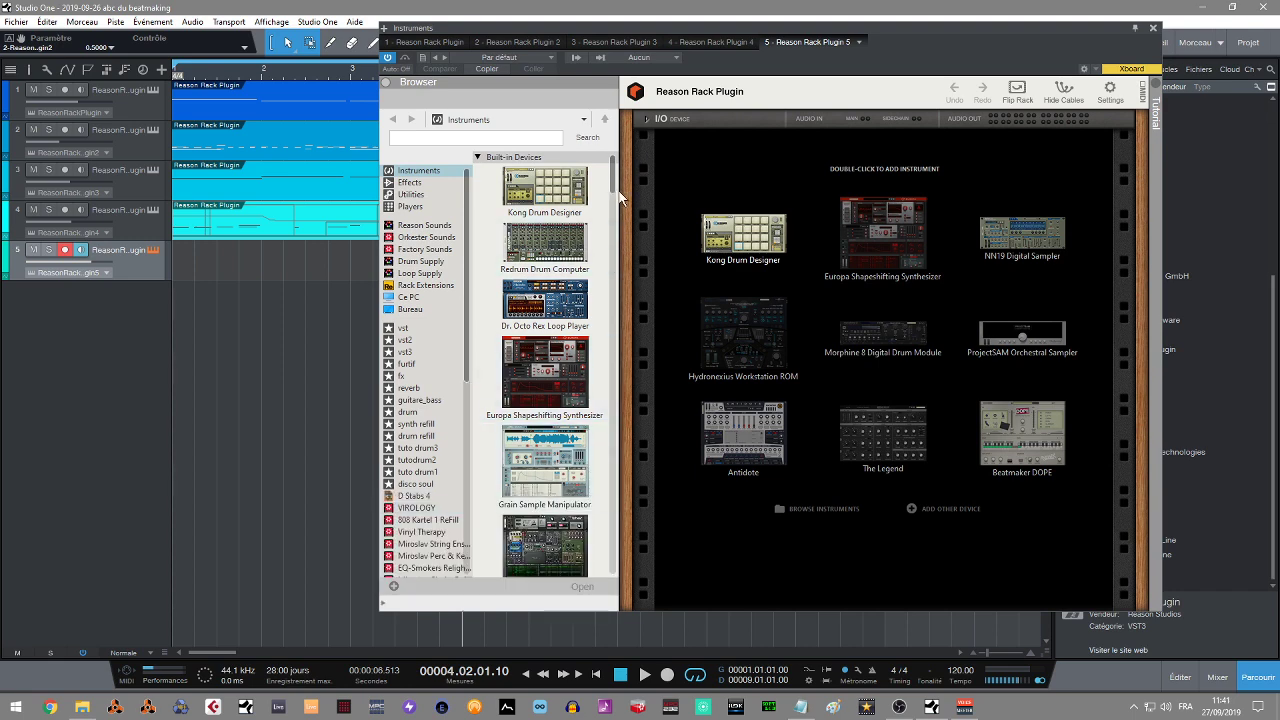
# Look through the instrument devices and add an NN19 Digital Sampler to the empty rack.
pyautogui.moveTo(619, 192); pyautogui.dragTo(641, 330)
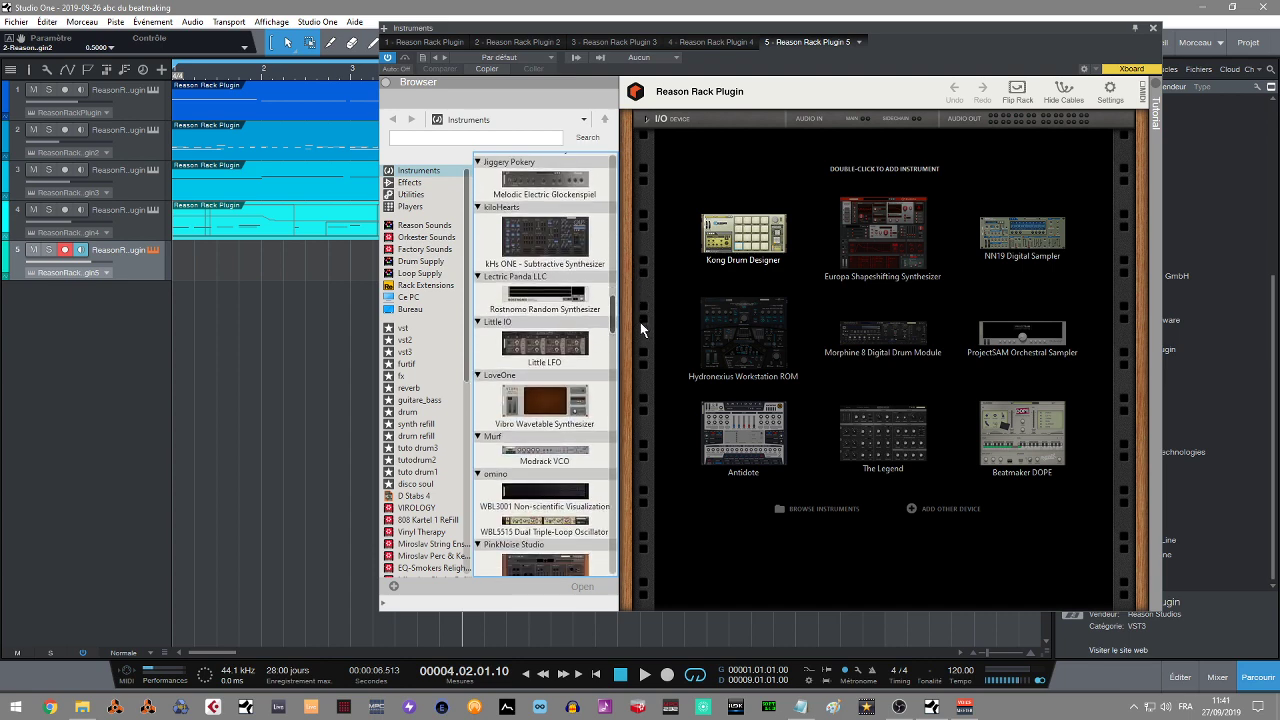
pyautogui.moveTo(641, 330); pyautogui.dragTo(667, 165)
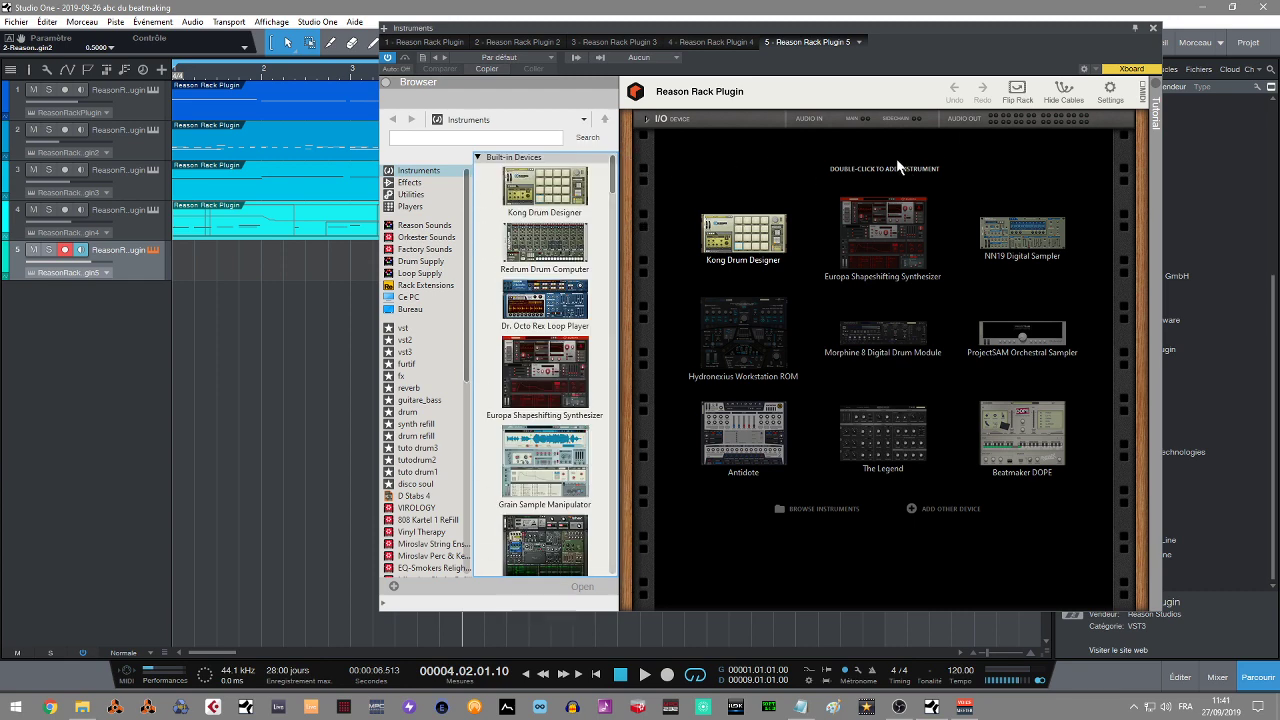
pyautogui.click(873, 235)
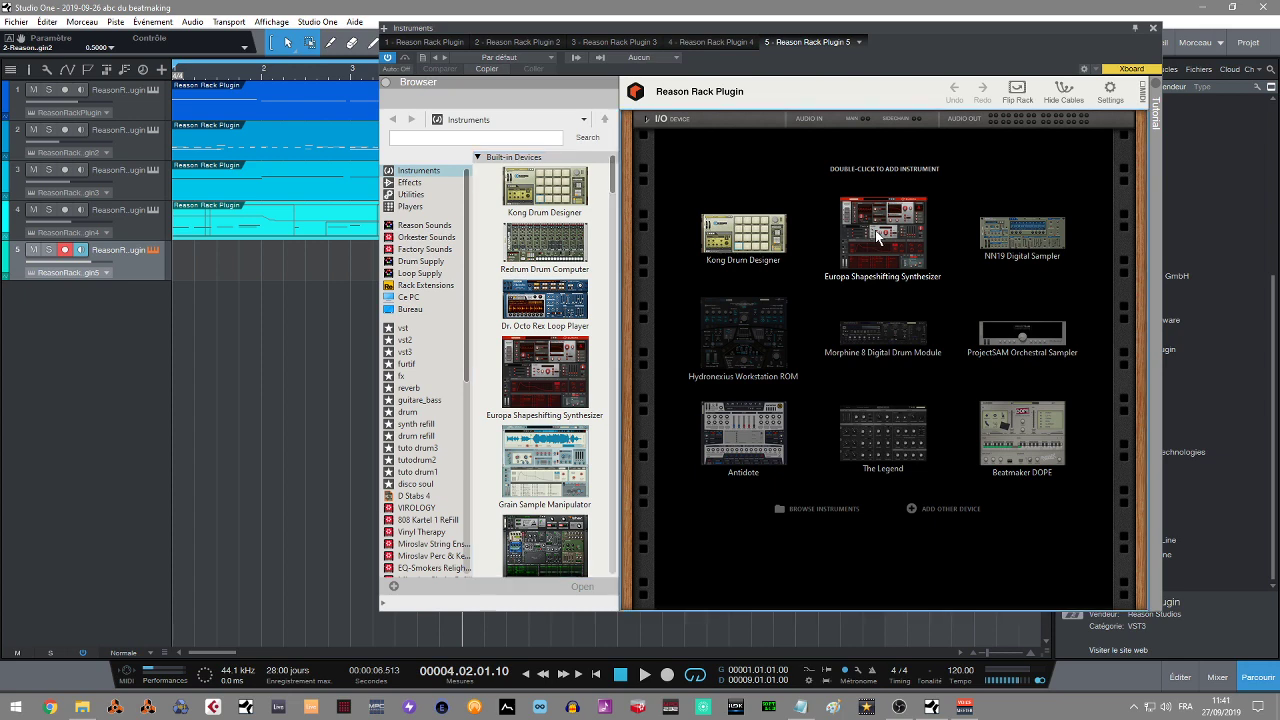
pyautogui.doubleClick(1023, 233)
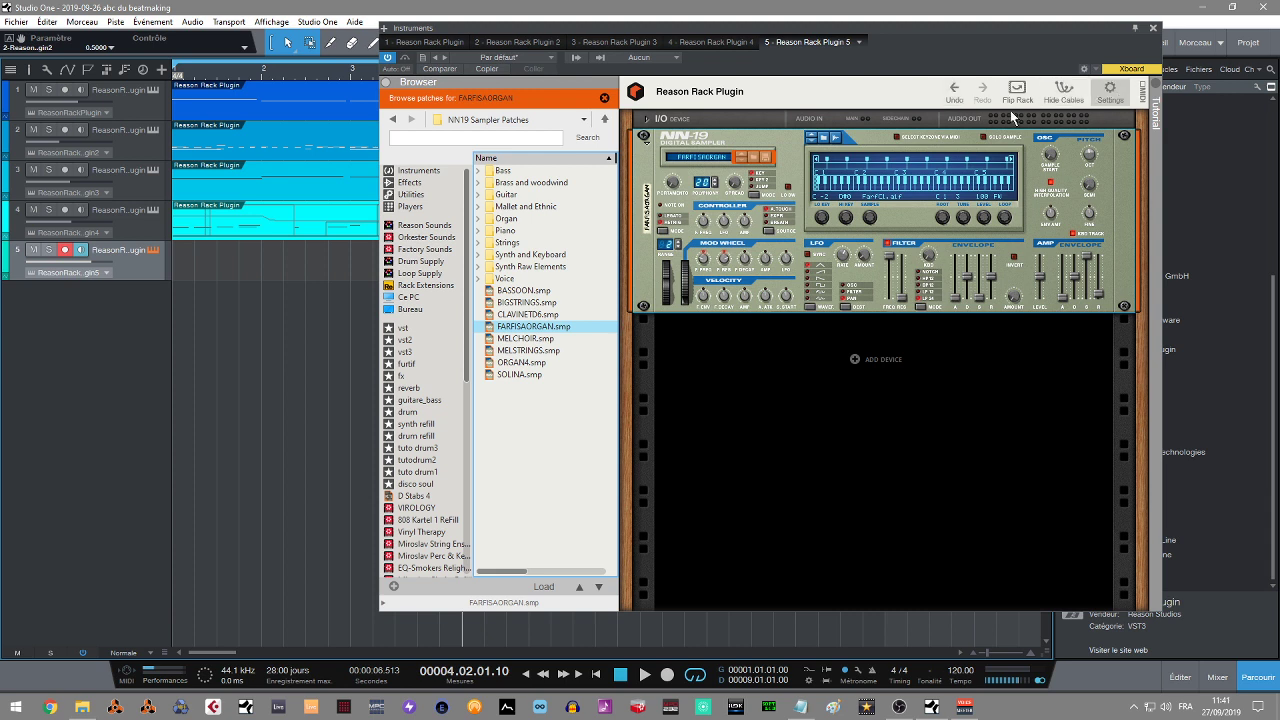
# Expand the I/O device and inspect the NN-19's audio cabling on the back of the rack.
pyautogui.click(645, 120)
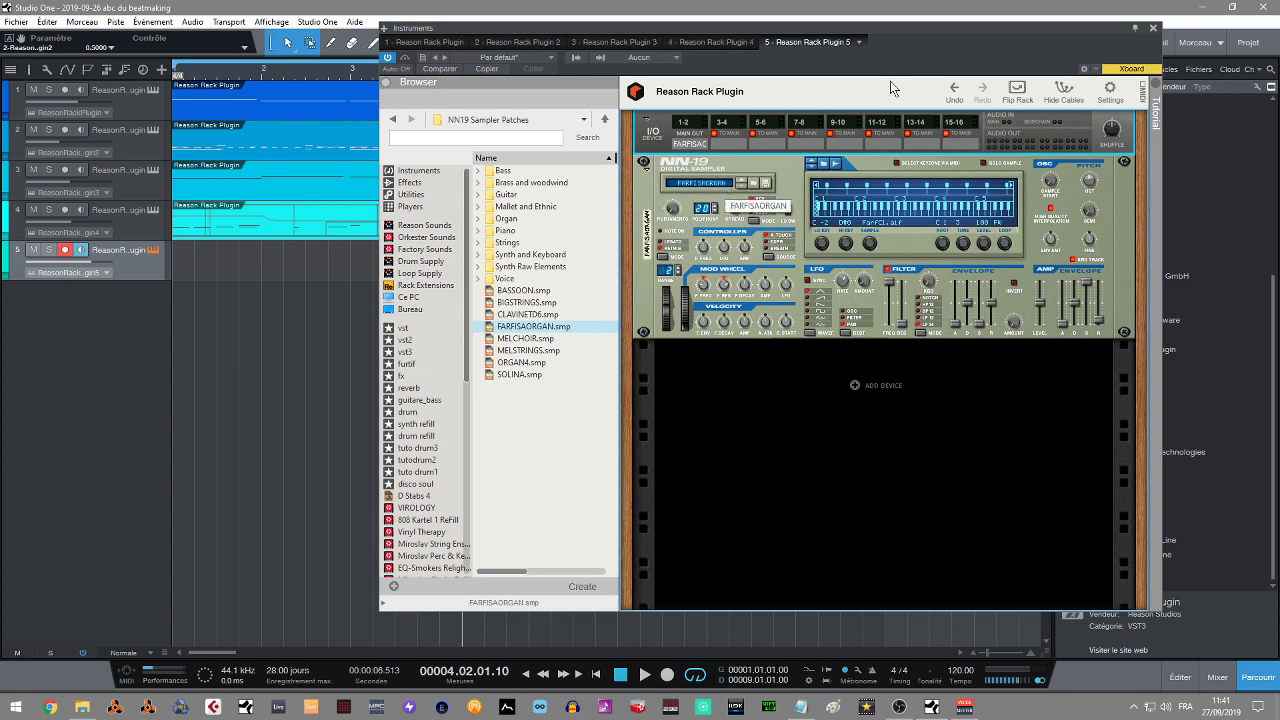
pyautogui.click(1018, 92)
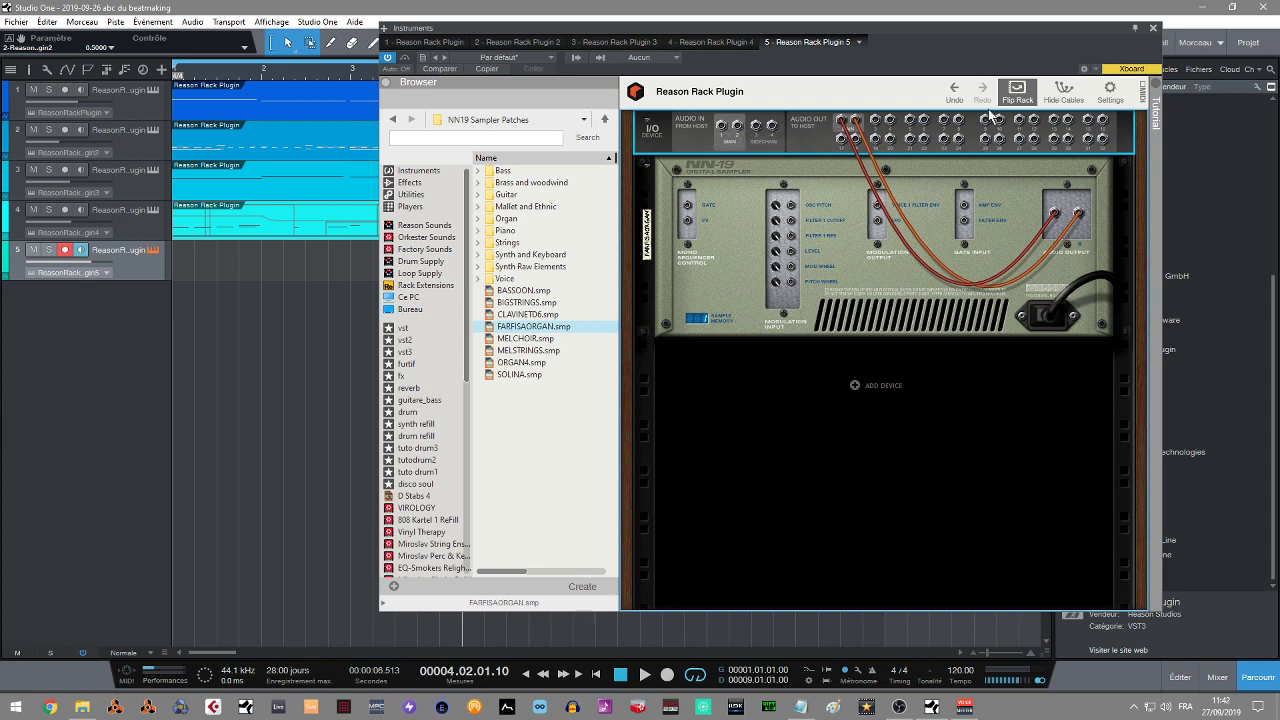
pyautogui.click(1018, 92)
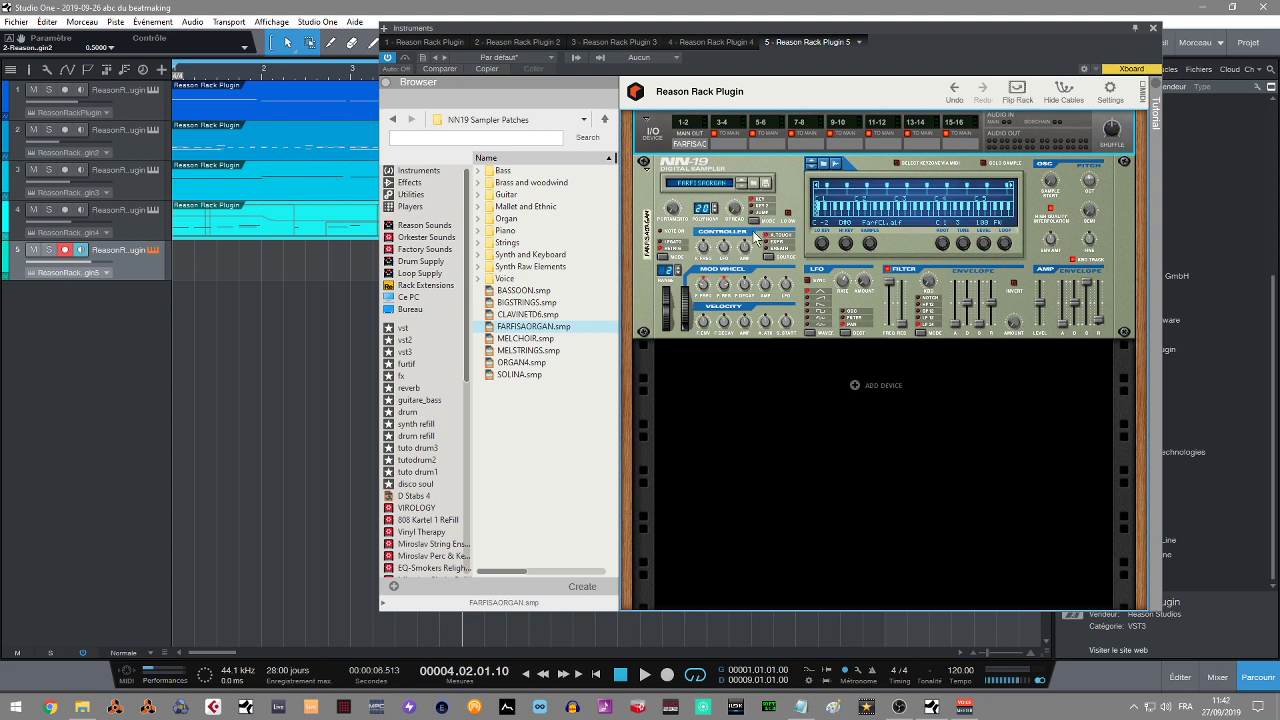
# Add a Malström synthesizer below the NN-19 and check its output cabling on the back of the rack.
pyautogui.click(414, 174)
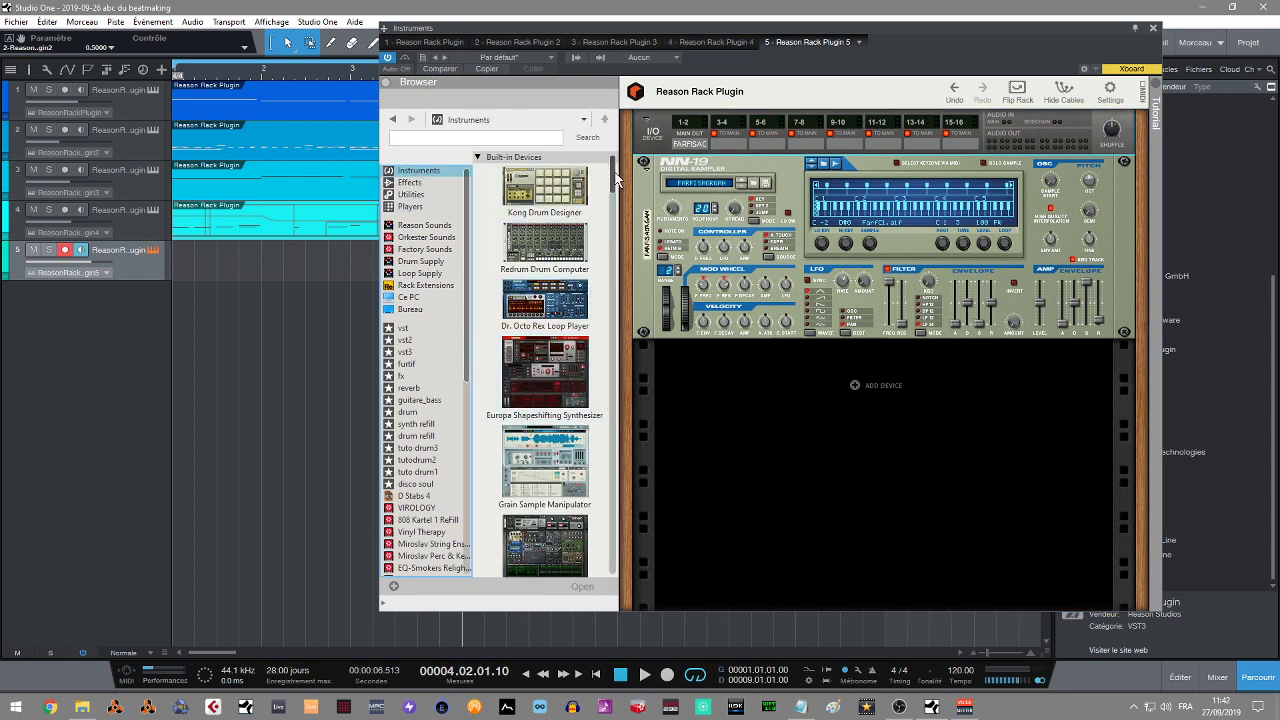
pyautogui.scroll(-3, 621, 197)
pyautogui.moveTo(548, 385); pyautogui.dragTo(827, 385)
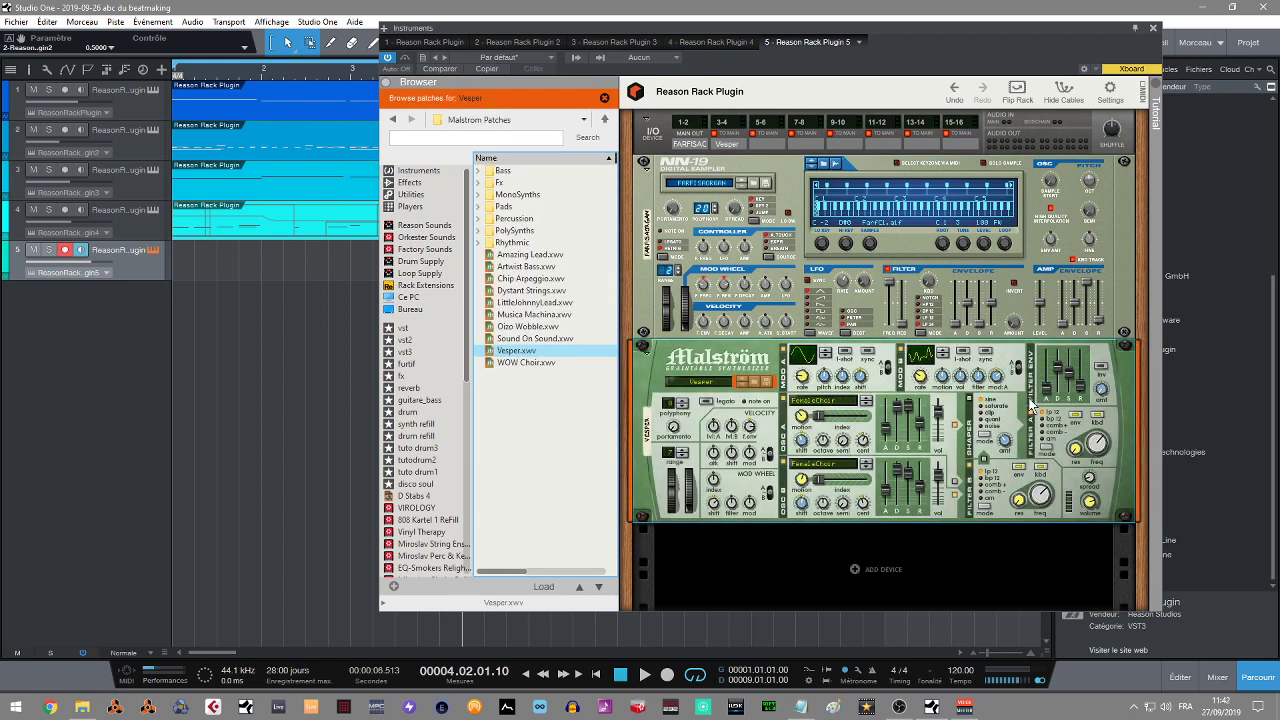
pyautogui.click(1018, 94)
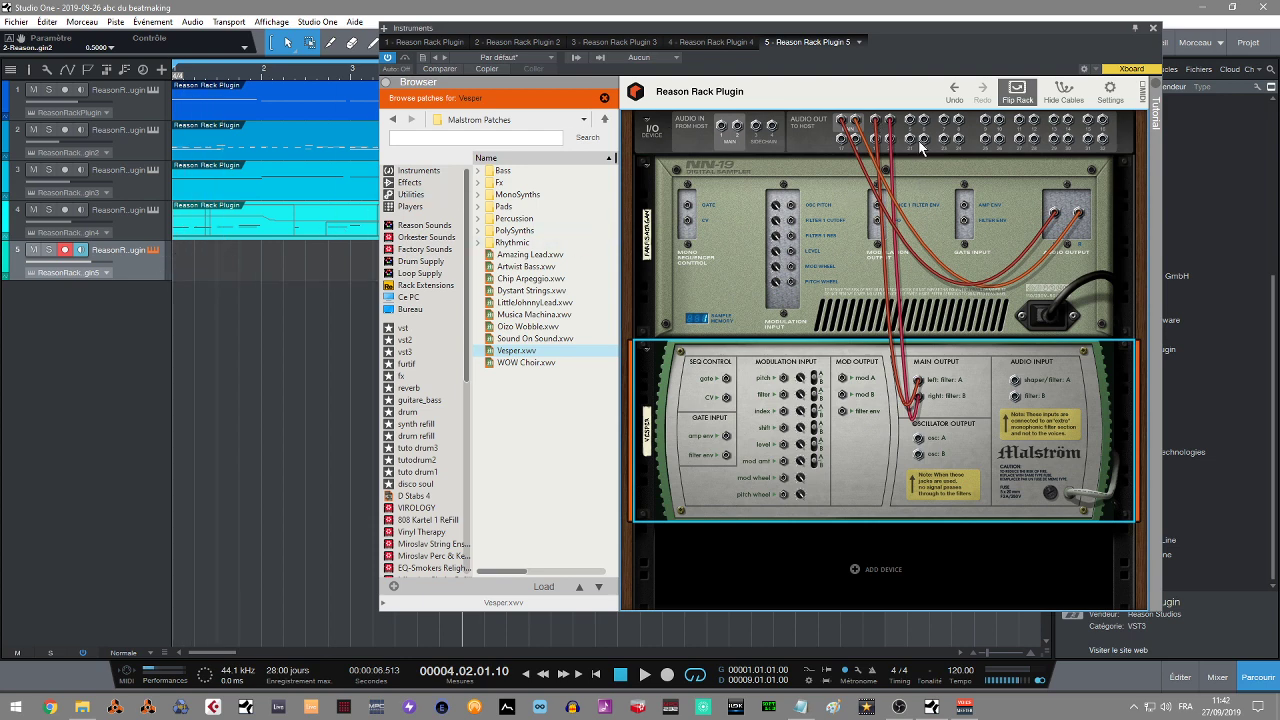
pyautogui.click(1016, 93)
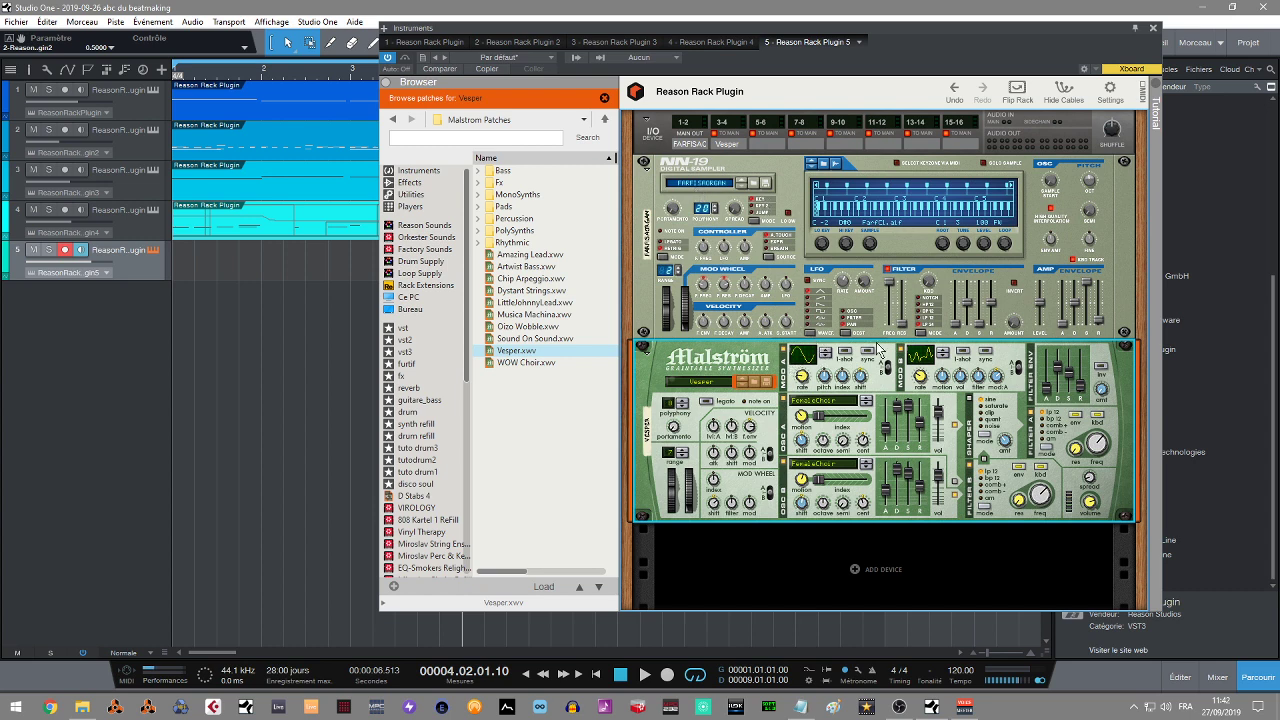
# Delete the Malström and the NN-19 devices from the rack.
pyautogui.click(873, 400)
pyautogui.rightClick(876, 400)
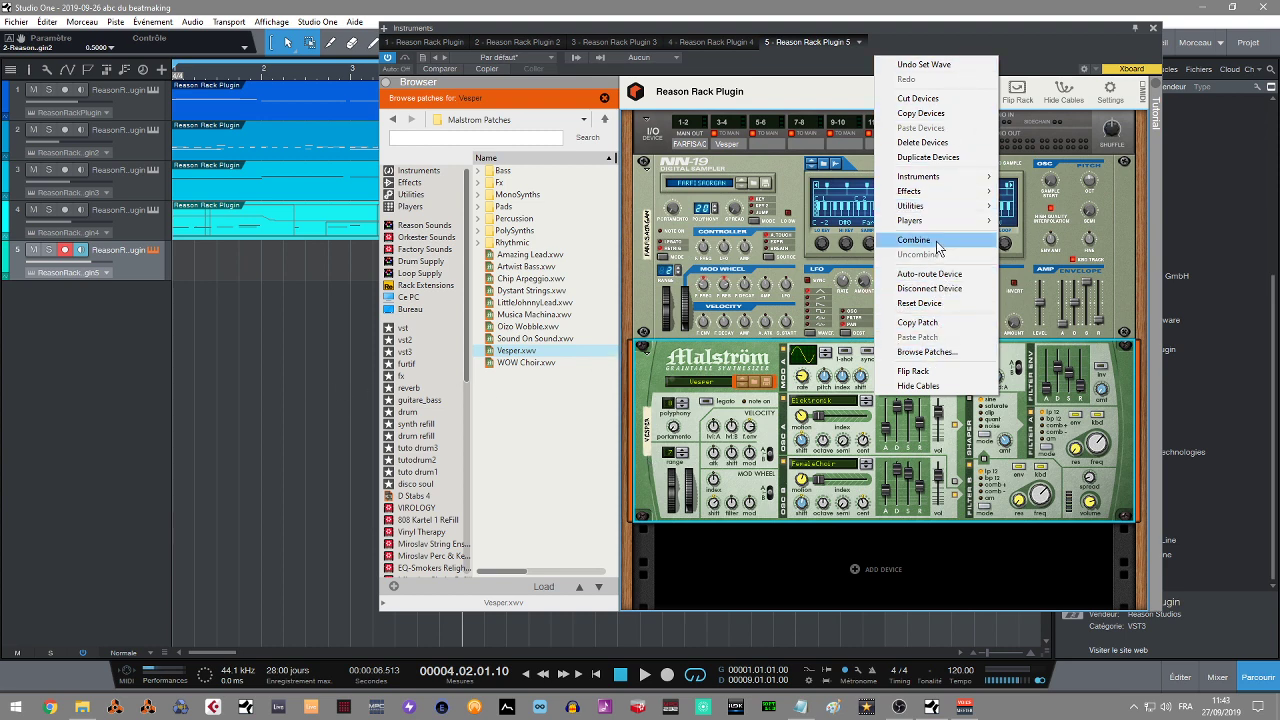
pyautogui.click(935, 148)
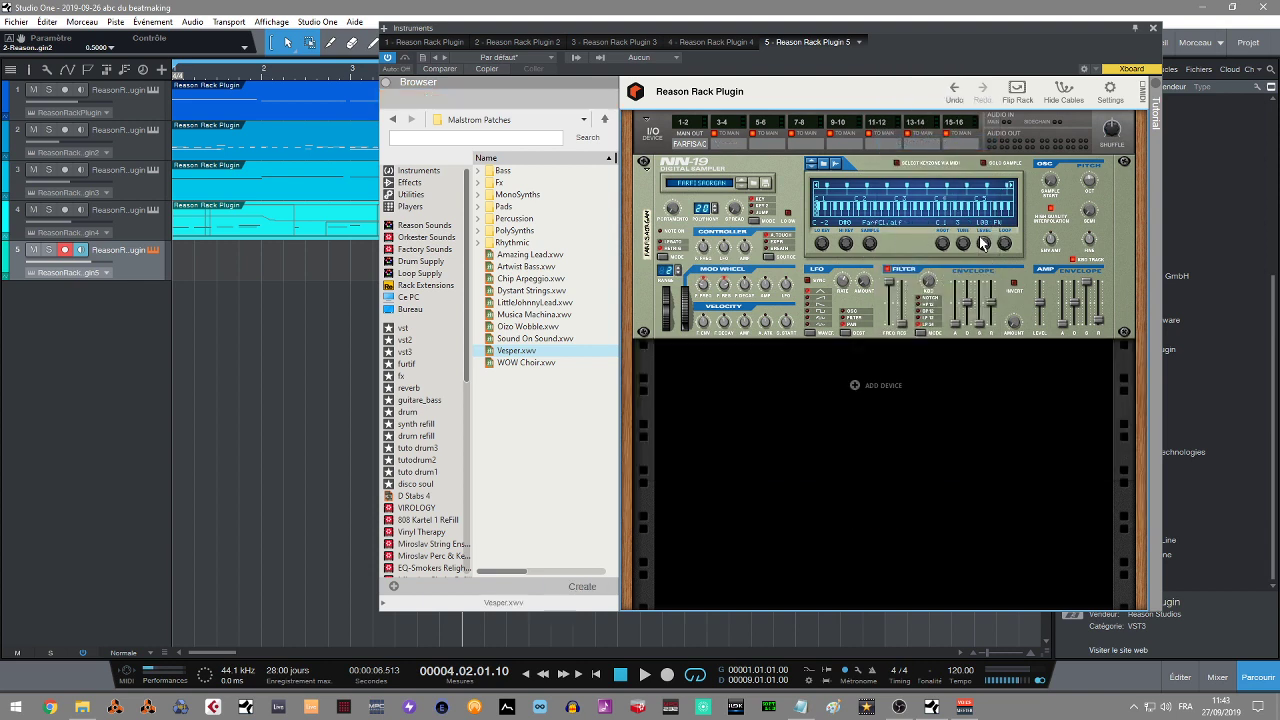
pyautogui.rightClick(892, 239)
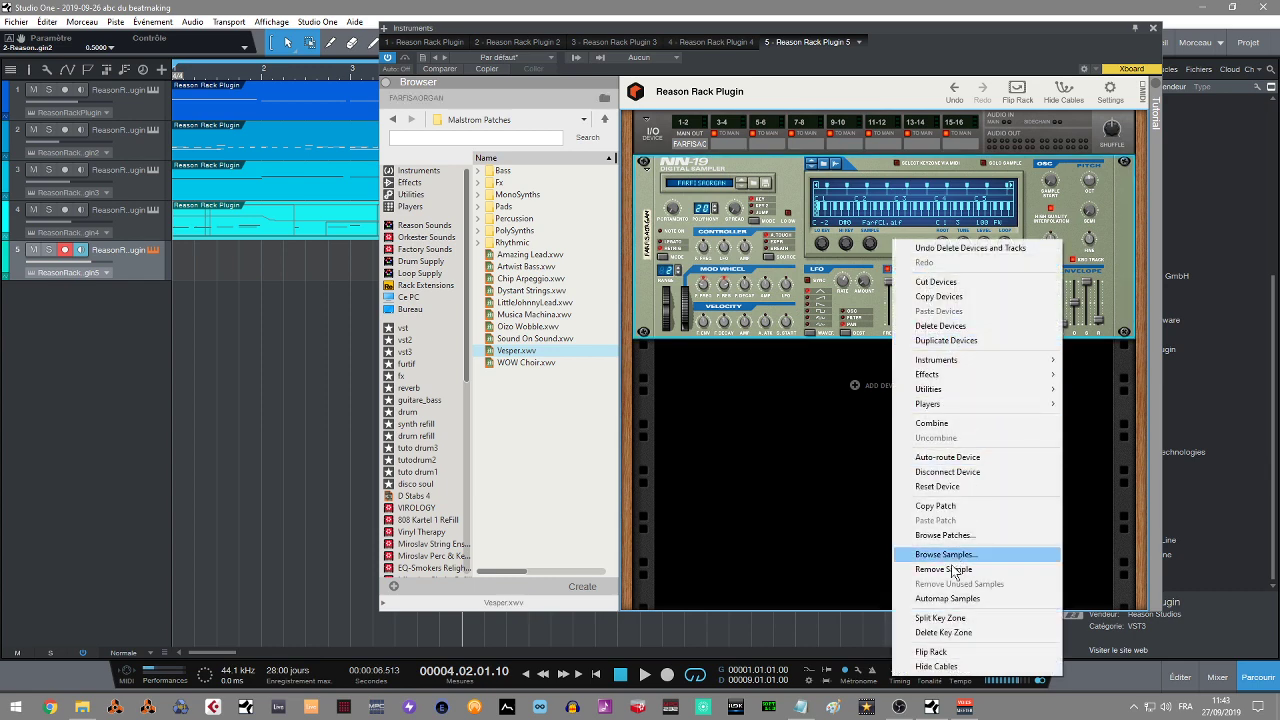
pyautogui.moveTo(957, 362)
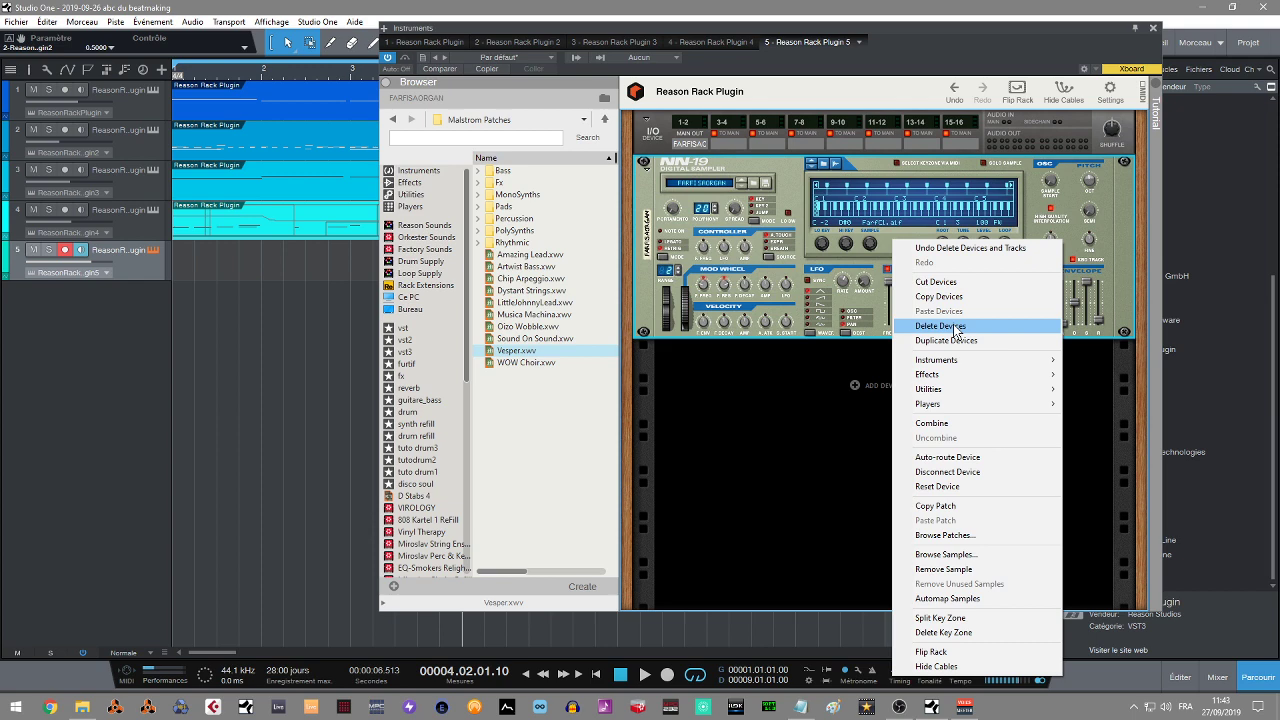
pyautogui.click(953, 325)
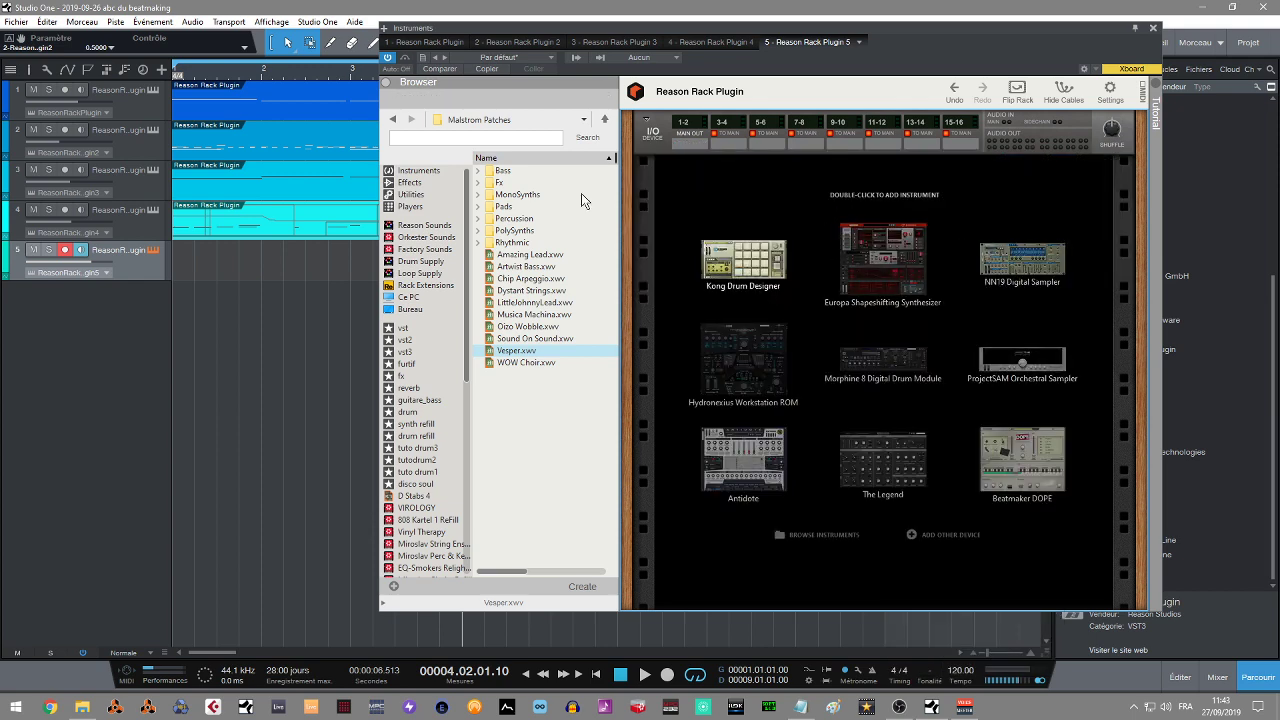
# Add a Combinator to the empty rack and insert a Mixer 14:2 inside it.
pyautogui.click(415, 171)
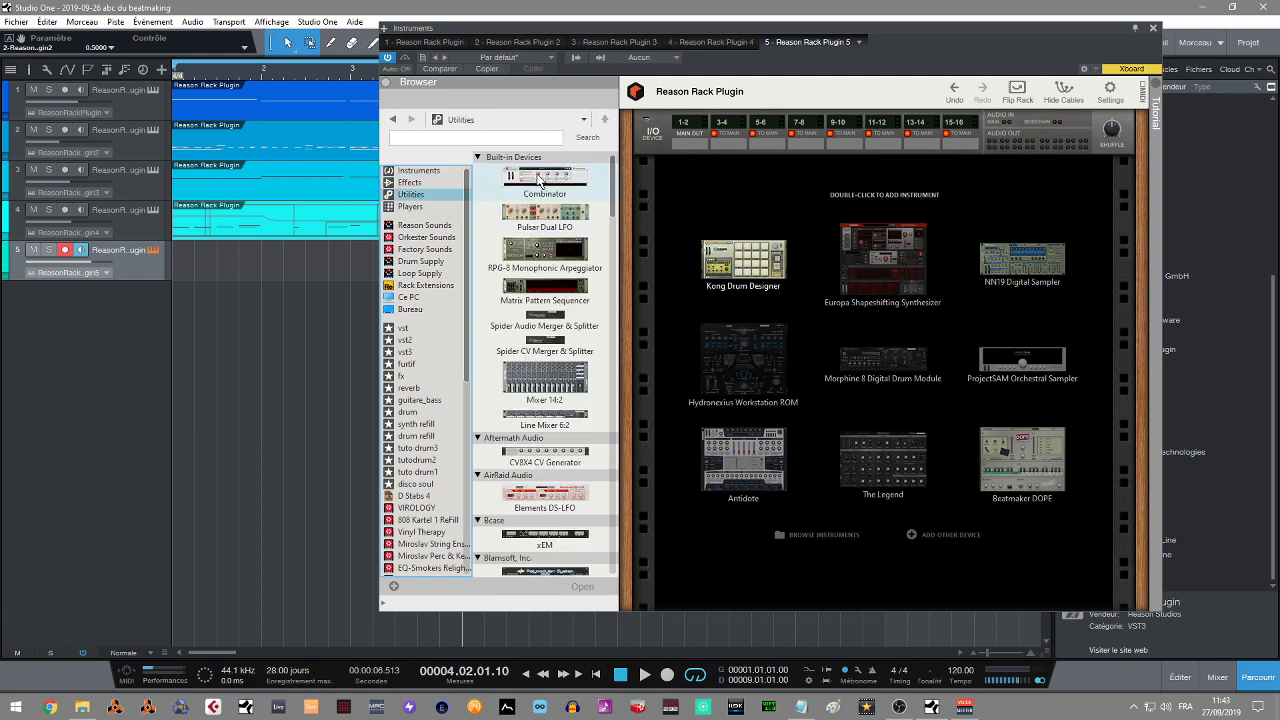
pyautogui.moveTo(540, 182); pyautogui.dragTo(865, 244)
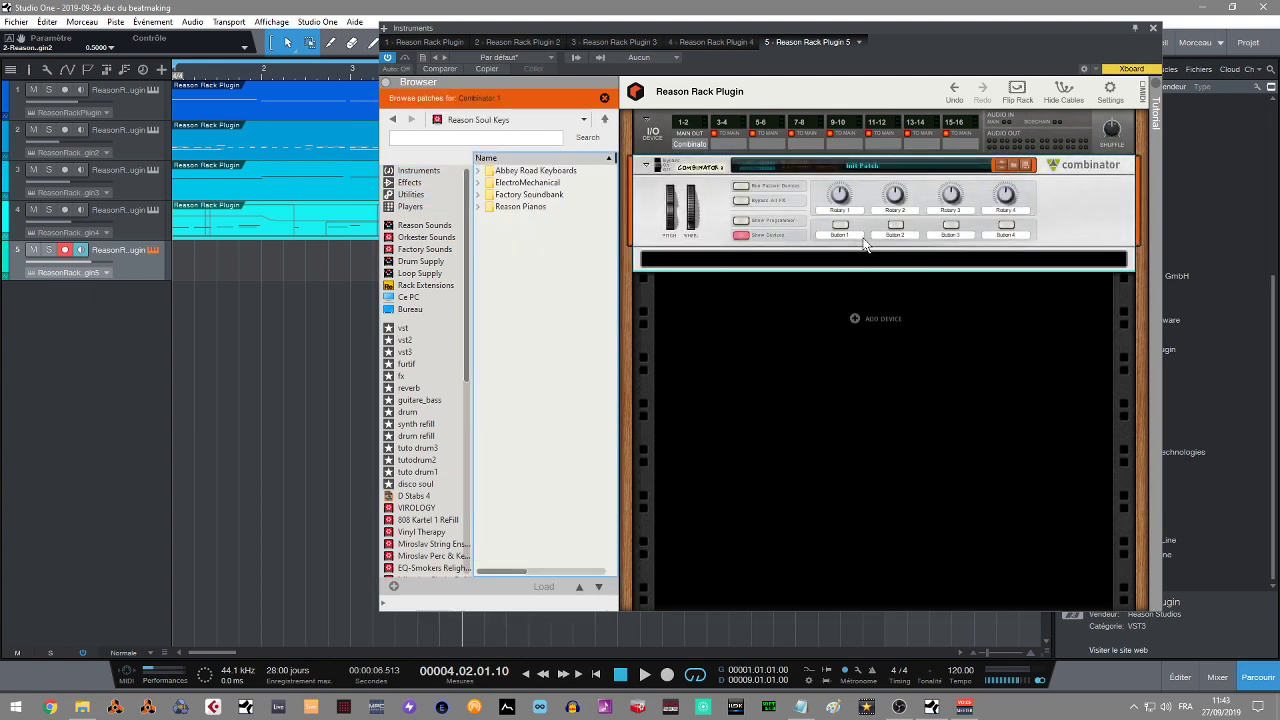
pyautogui.click(419, 196)
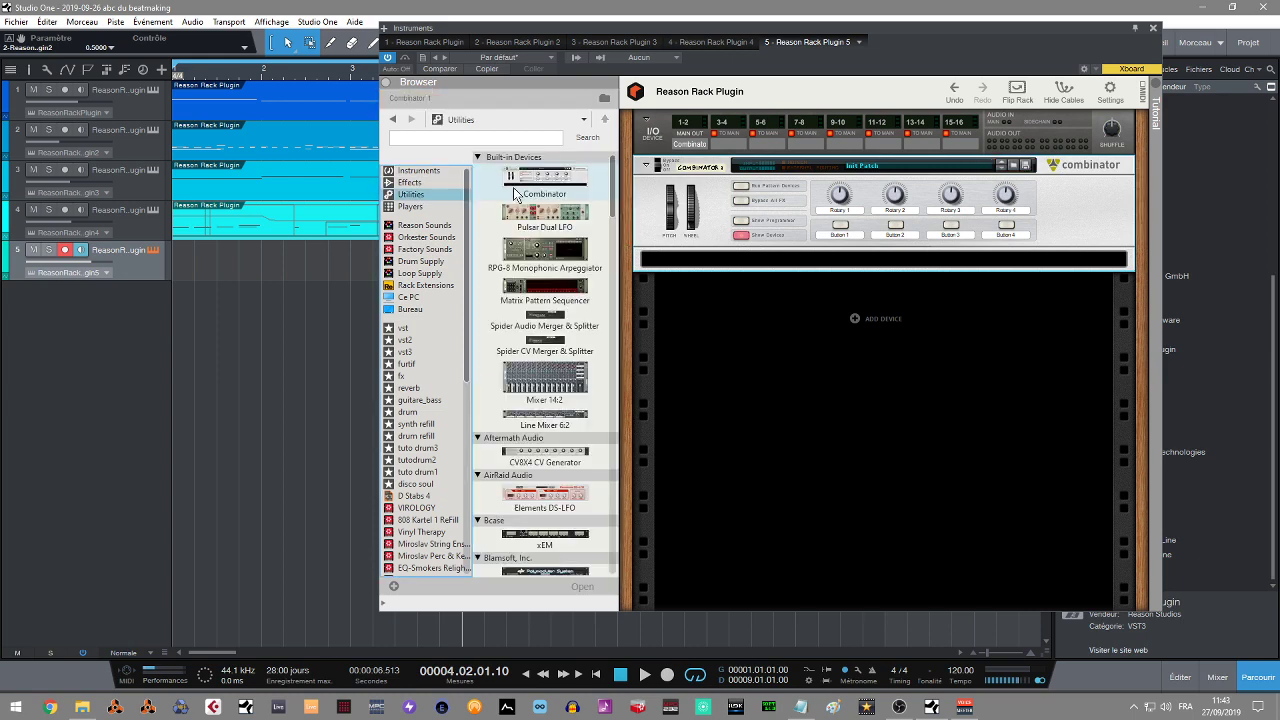
pyautogui.click(547, 391)
pyautogui.moveTo(547, 391); pyautogui.dragTo(821, 262)
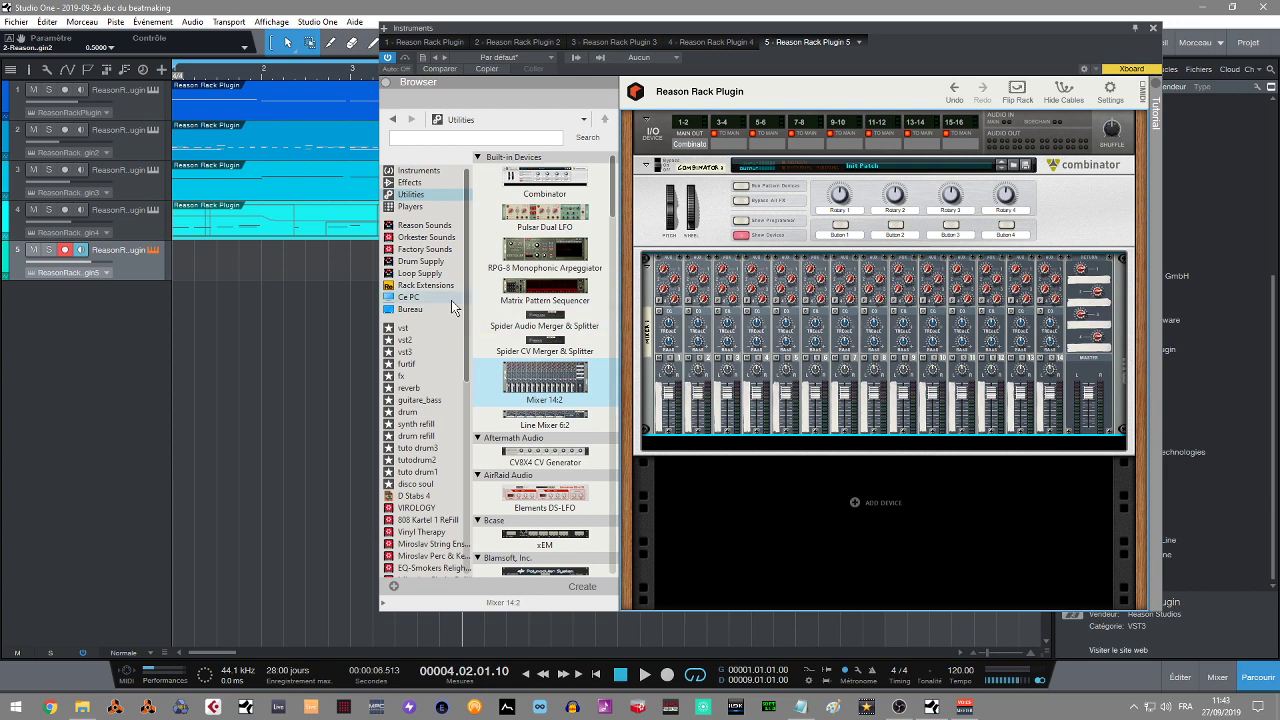
# Insert an NN19 Digital Sampler below the mixer inside the Combinator.
pyautogui.click(421, 173)
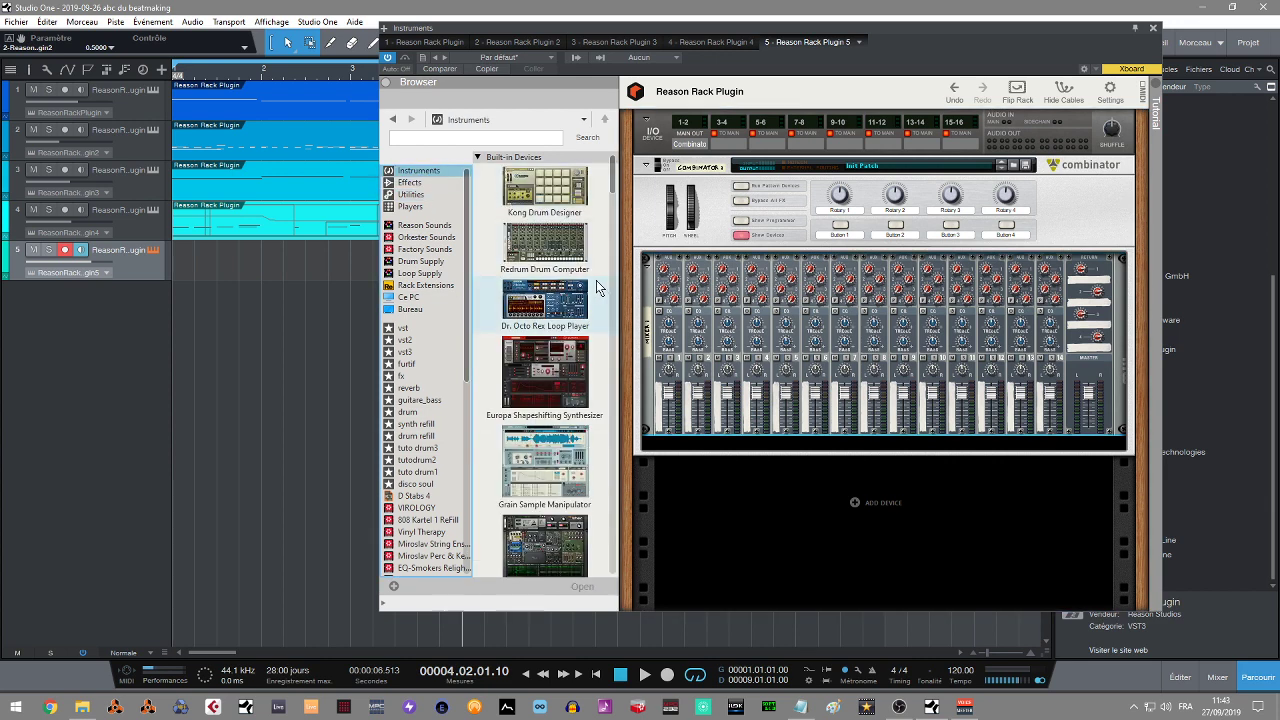
pyautogui.moveTo(614, 172); pyautogui.dragTo(627, 239)
pyautogui.scroll(-1, 545, 300)
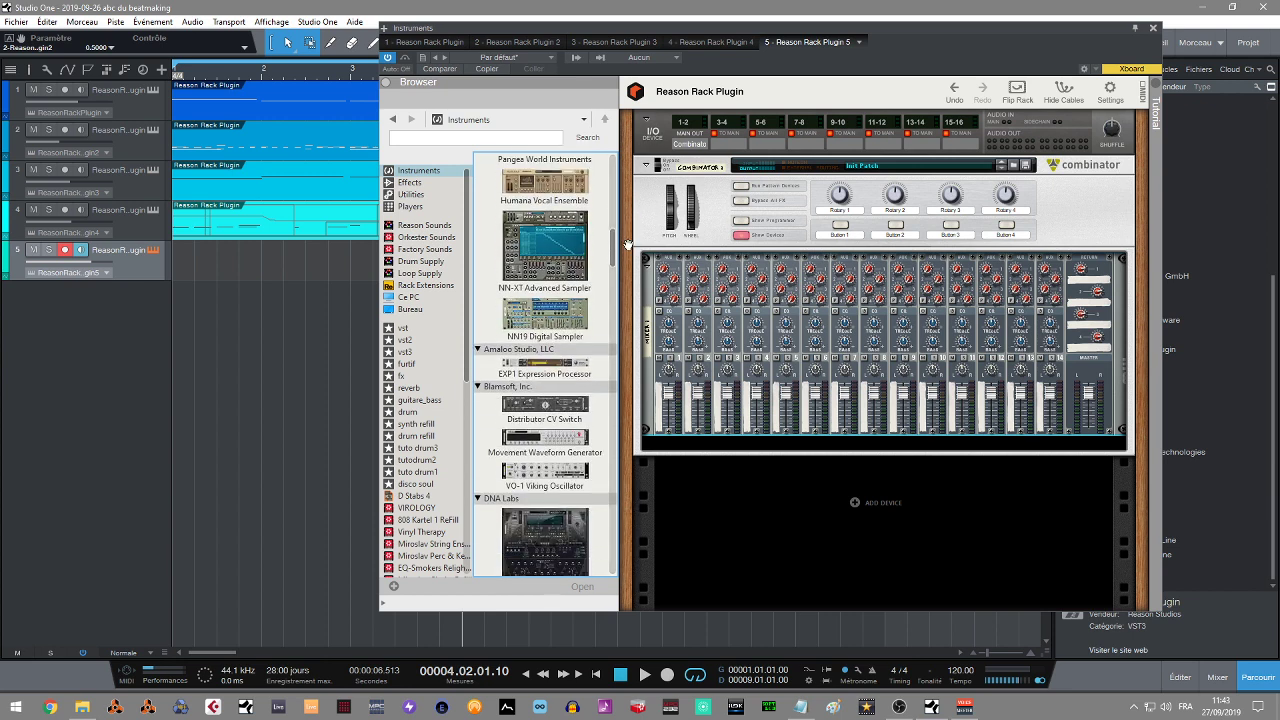
pyautogui.moveTo(545, 318); pyautogui.dragTo(760, 452)
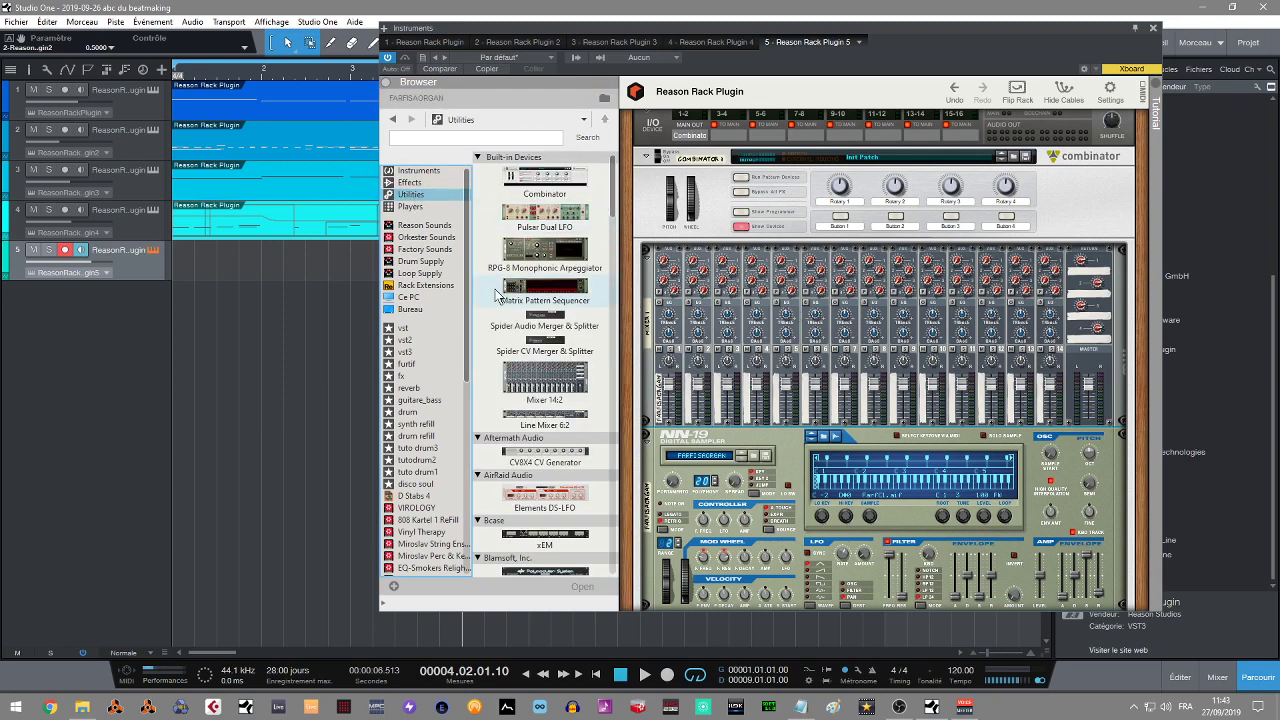
# Insert an ID8 Instrument Device below the NN-19 inside the Combinator and check its cabling to the mixer on the rear.
pyautogui.click(417, 194)
pyautogui.click(418, 171)
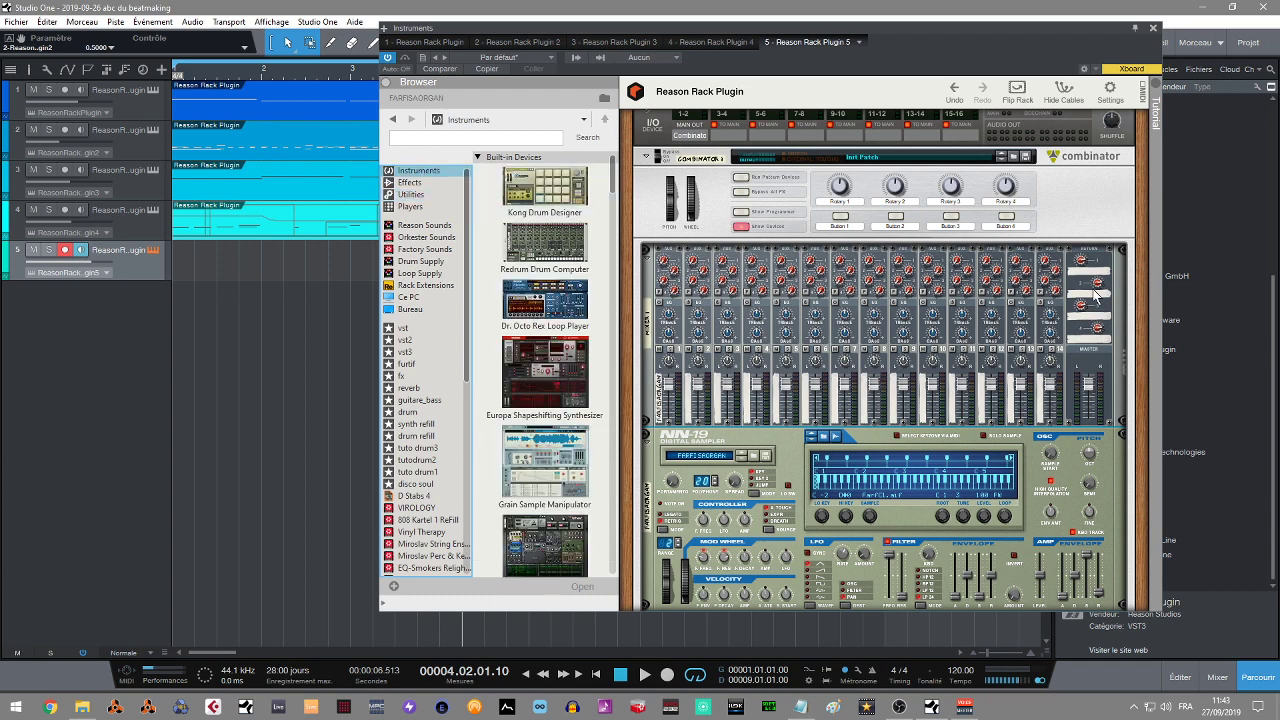
pyautogui.scroll(1, 1150, 233)
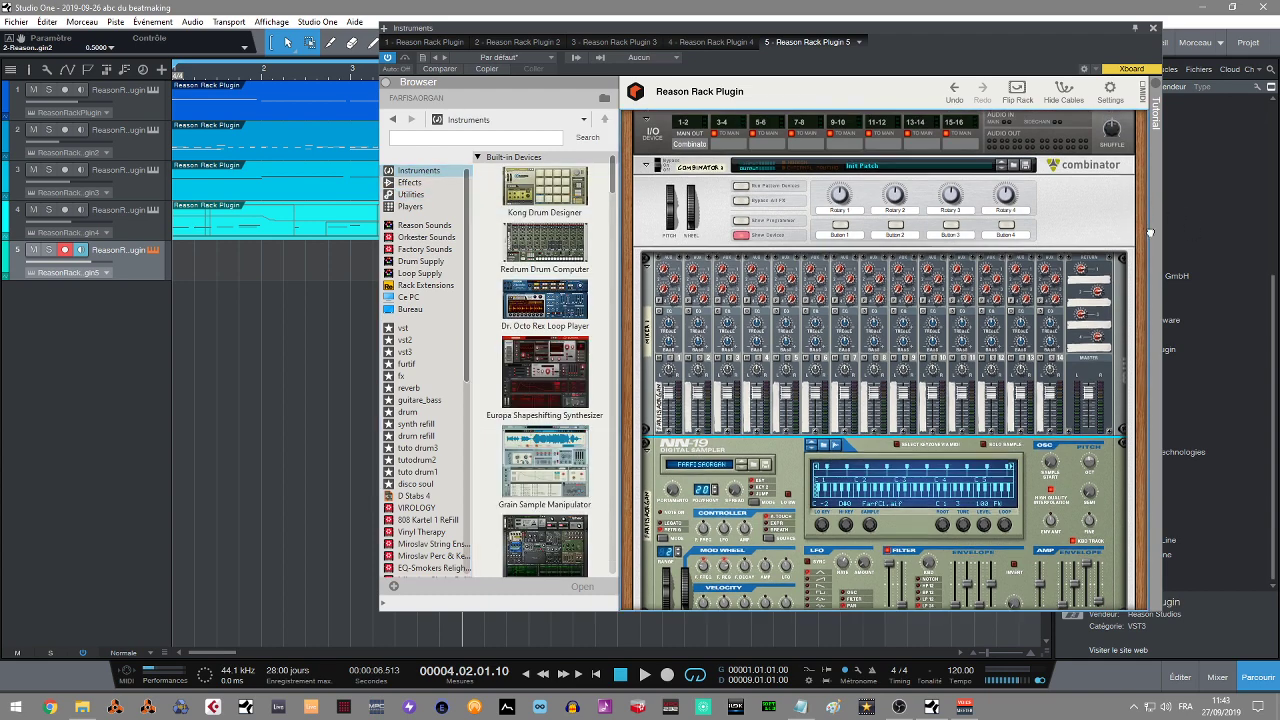
pyautogui.scroll(-5, 1145, 275)
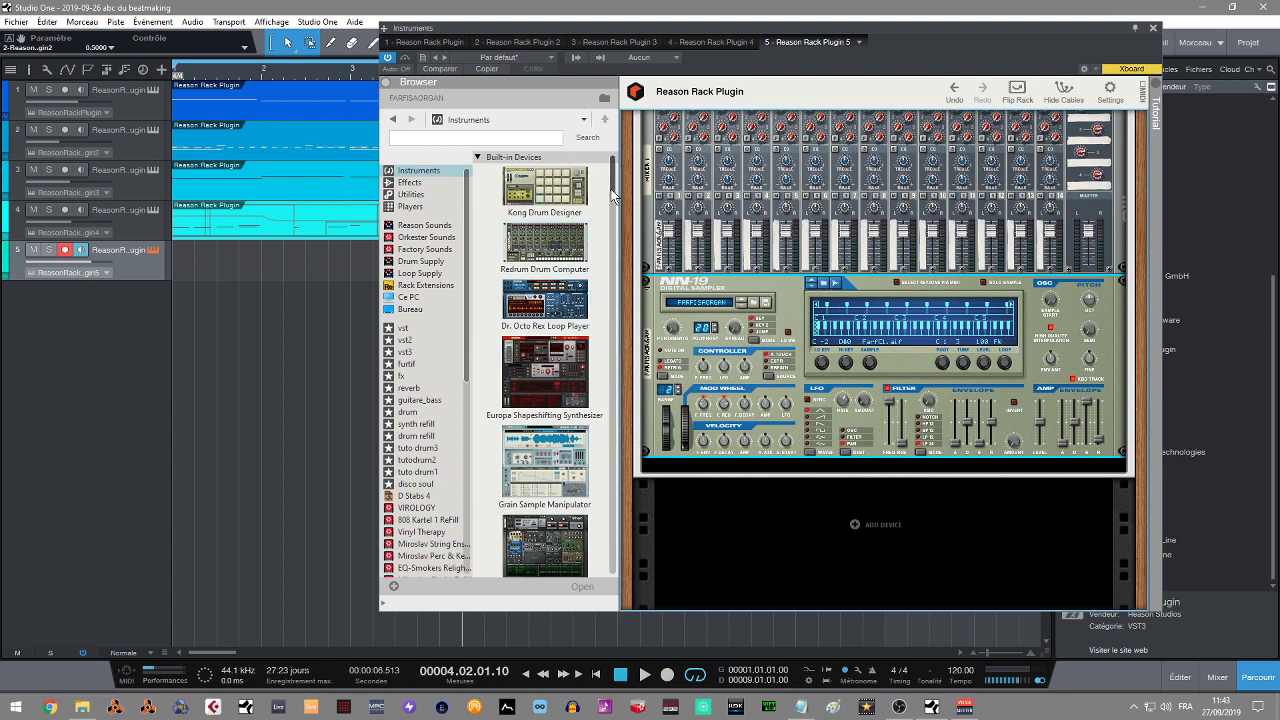
pyautogui.scroll(-8, 588, 335)
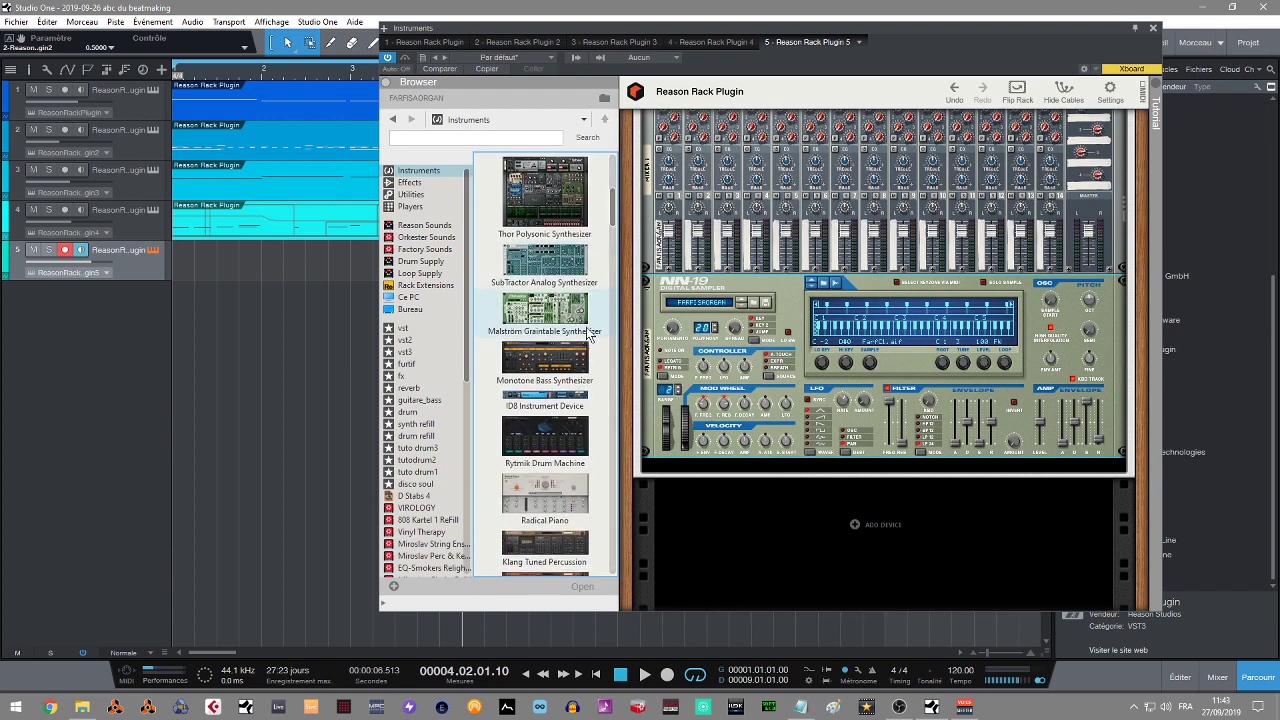
pyautogui.moveTo(545, 400); pyautogui.dragTo(842, 469)
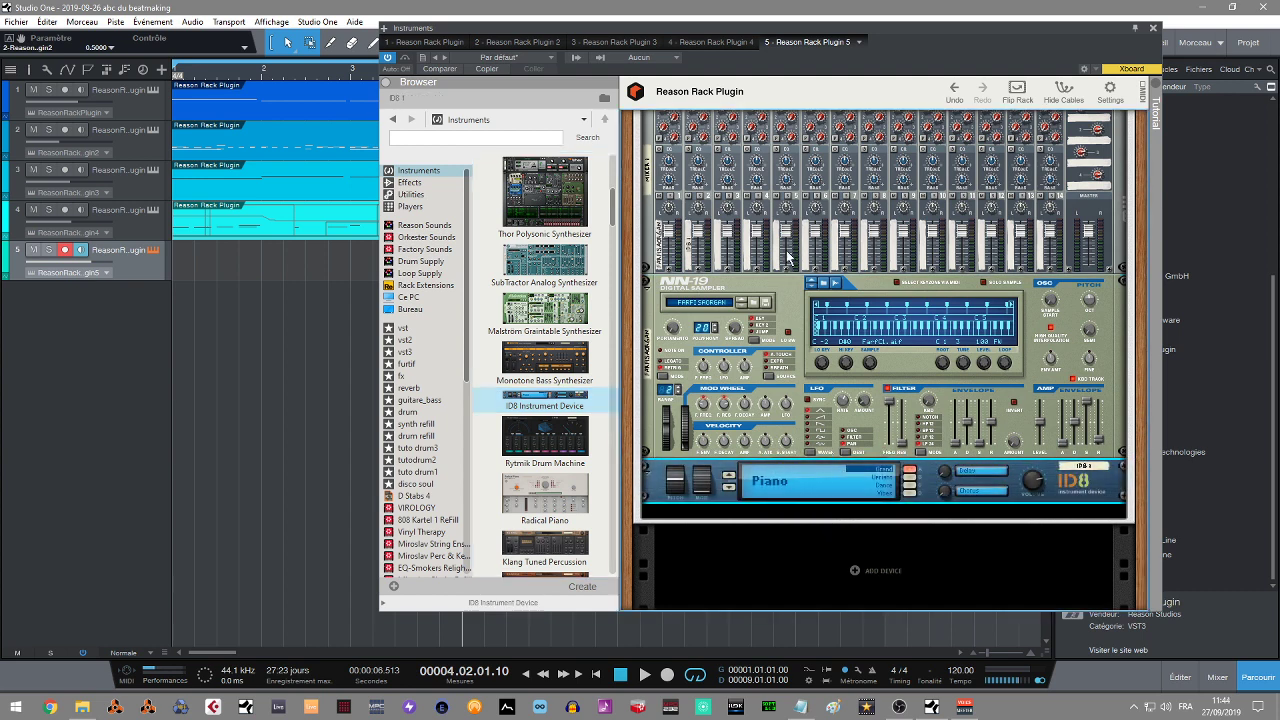
pyautogui.click(1018, 90)
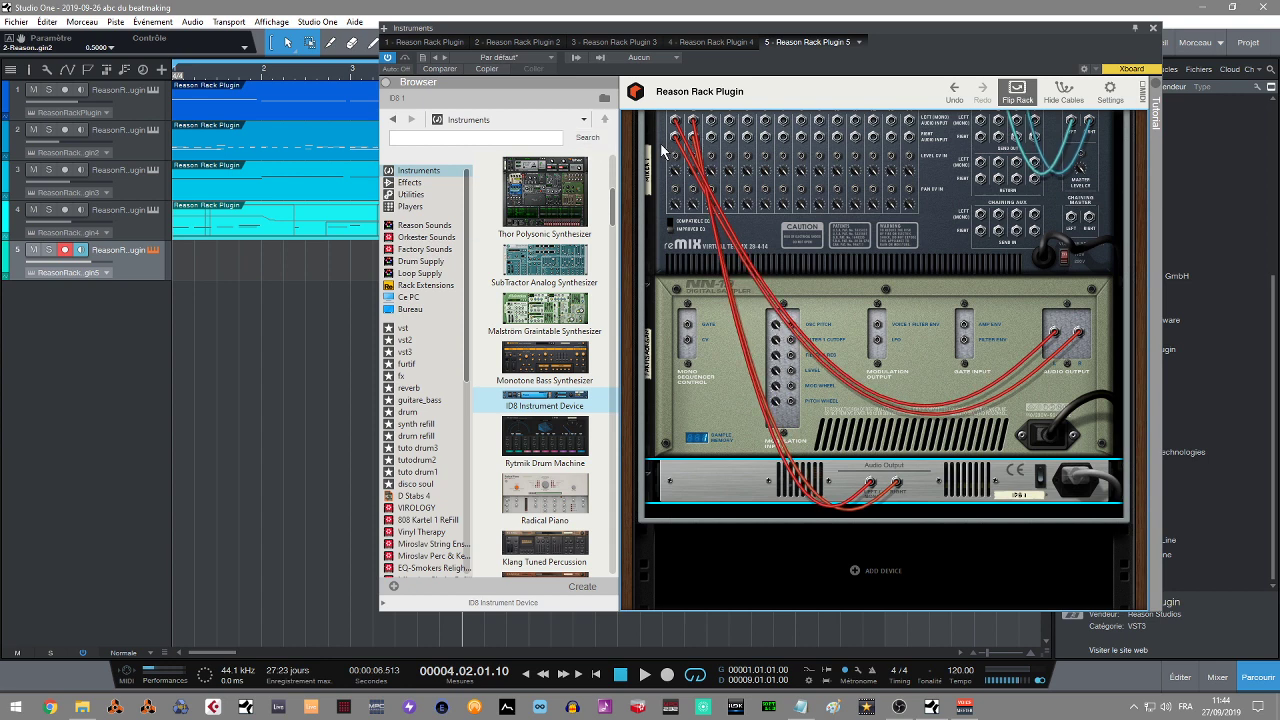
pyautogui.click(1025, 92)
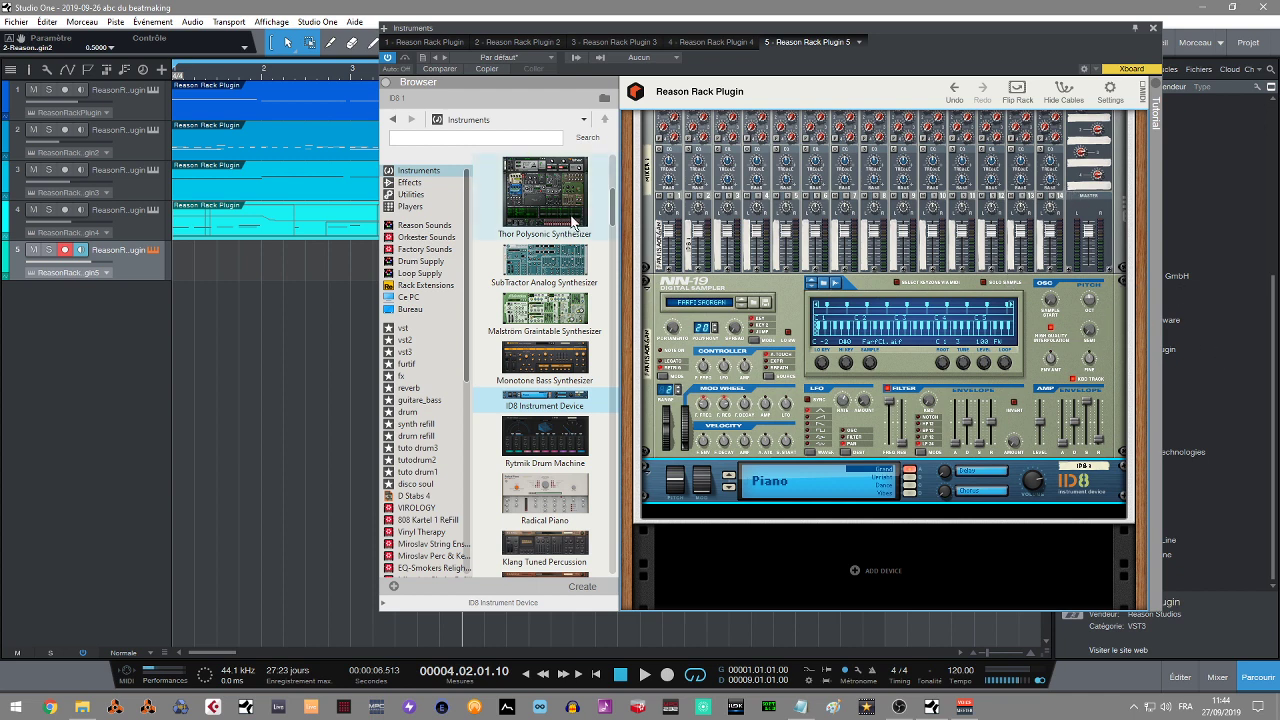
# Insert the Inphonik RX950 Classic AD/DA Converter above the mixer inside the Combinator.
pyautogui.click(402, 184)
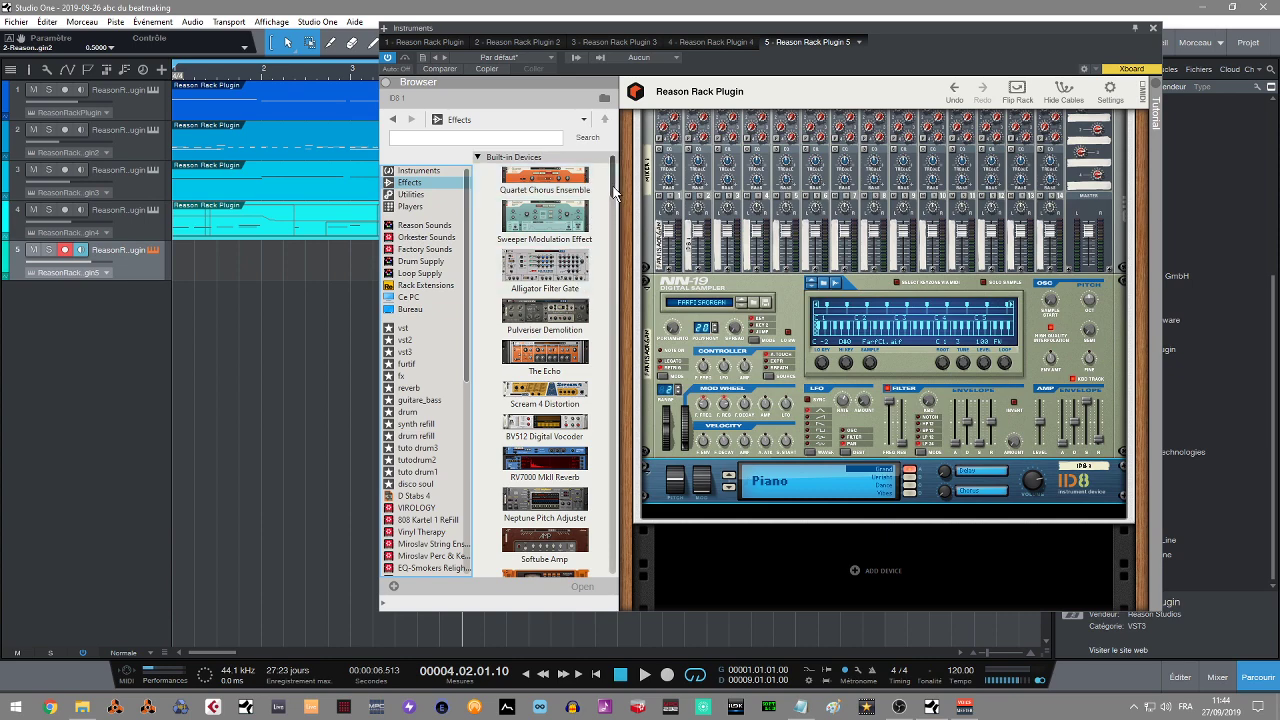
pyautogui.moveTo(611, 193); pyautogui.dragTo(641, 370)
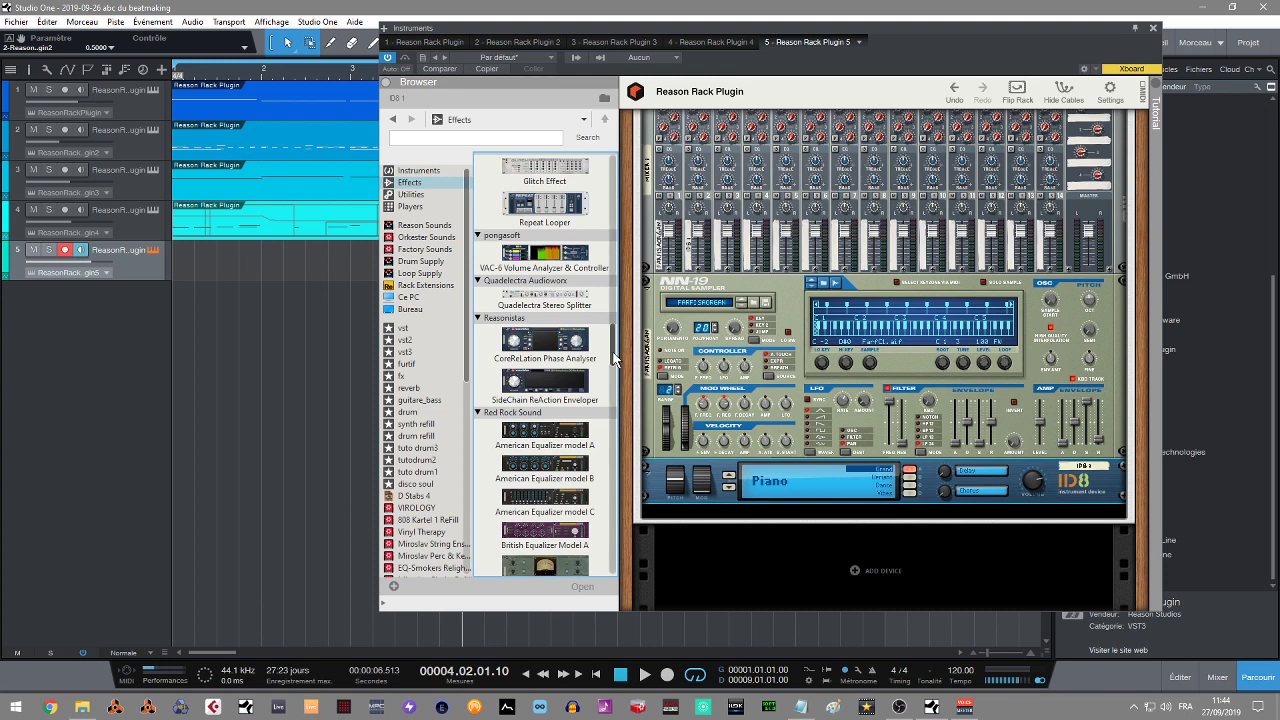
pyautogui.moveTo(616, 348); pyautogui.dragTo(626, 437)
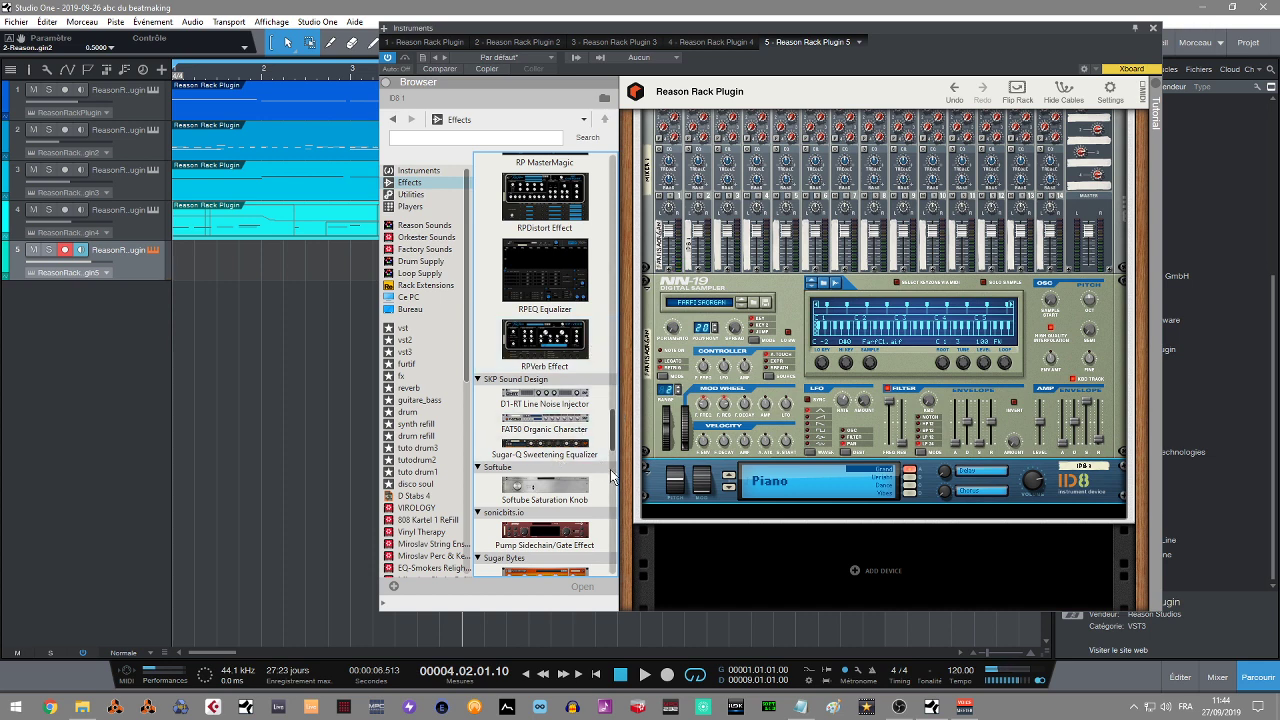
pyautogui.moveTo(615, 451); pyautogui.dragTo(621, 279)
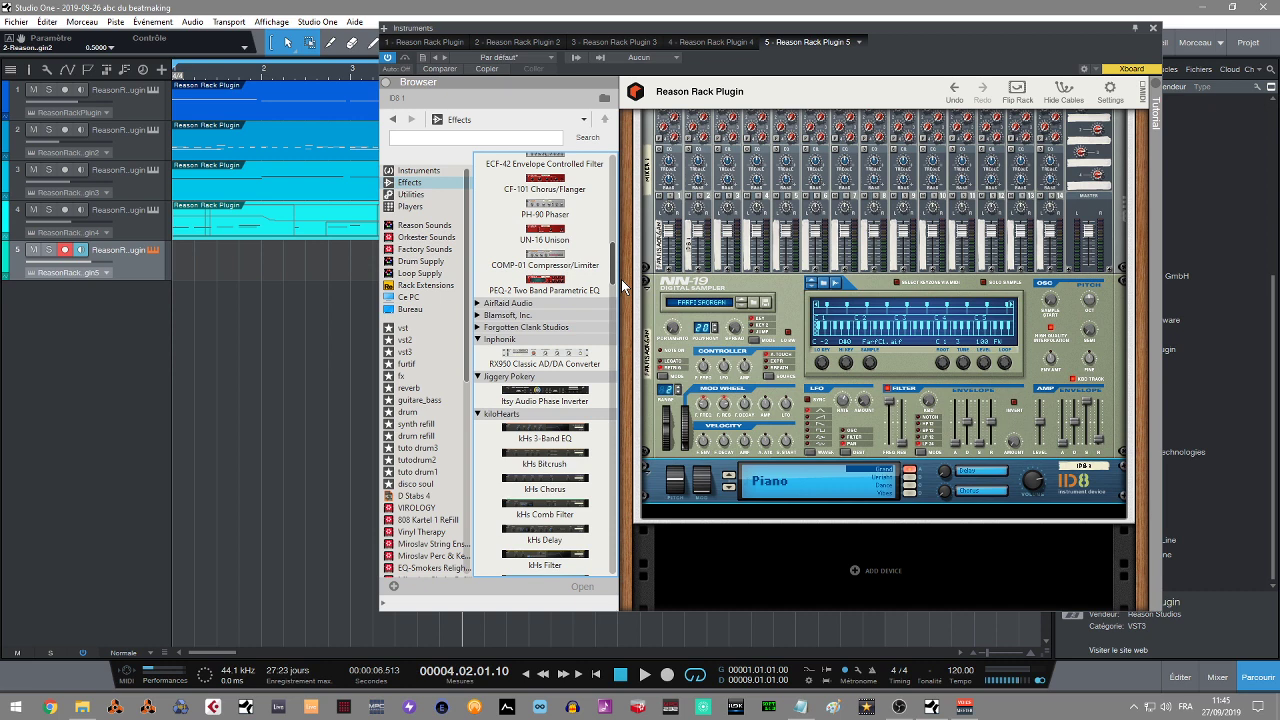
pyautogui.moveTo(545, 364); pyautogui.dragTo(925, 184)
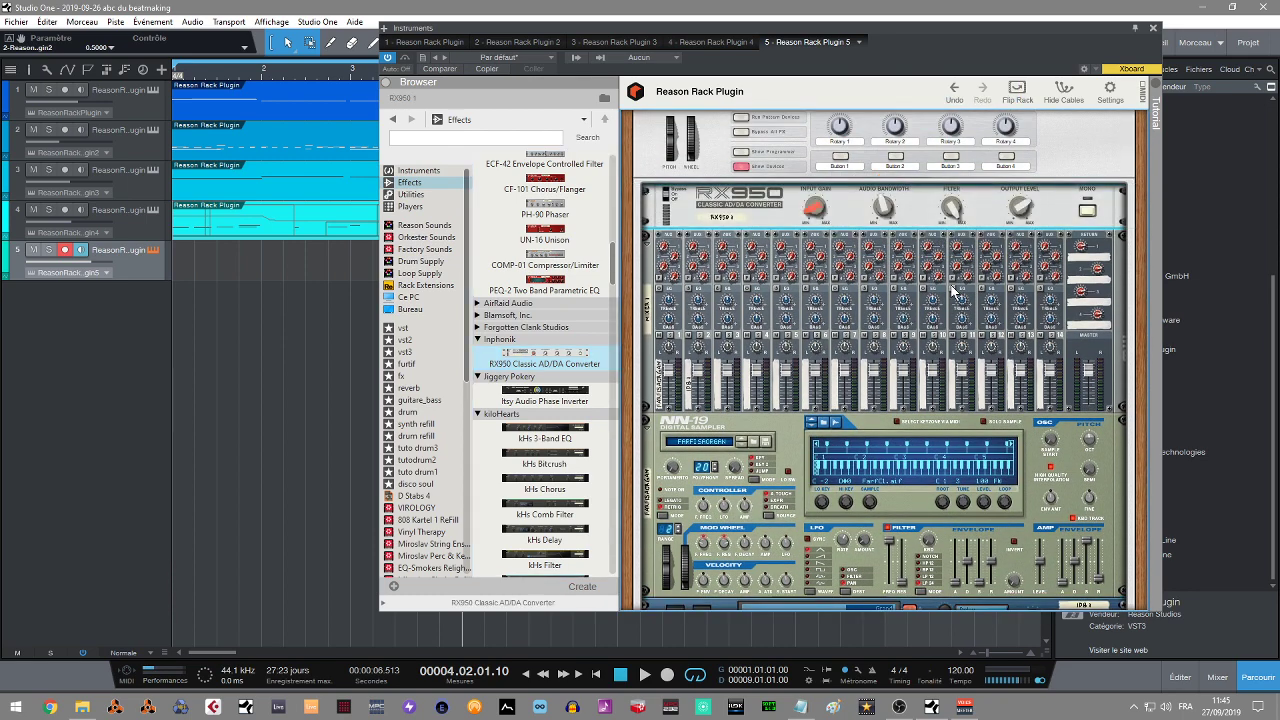
# Route the mixer's master output through the RX950 into the Combinator's return inputs, and set the RX950 filter frequency to 0.75.
pyautogui.click(1017, 91)
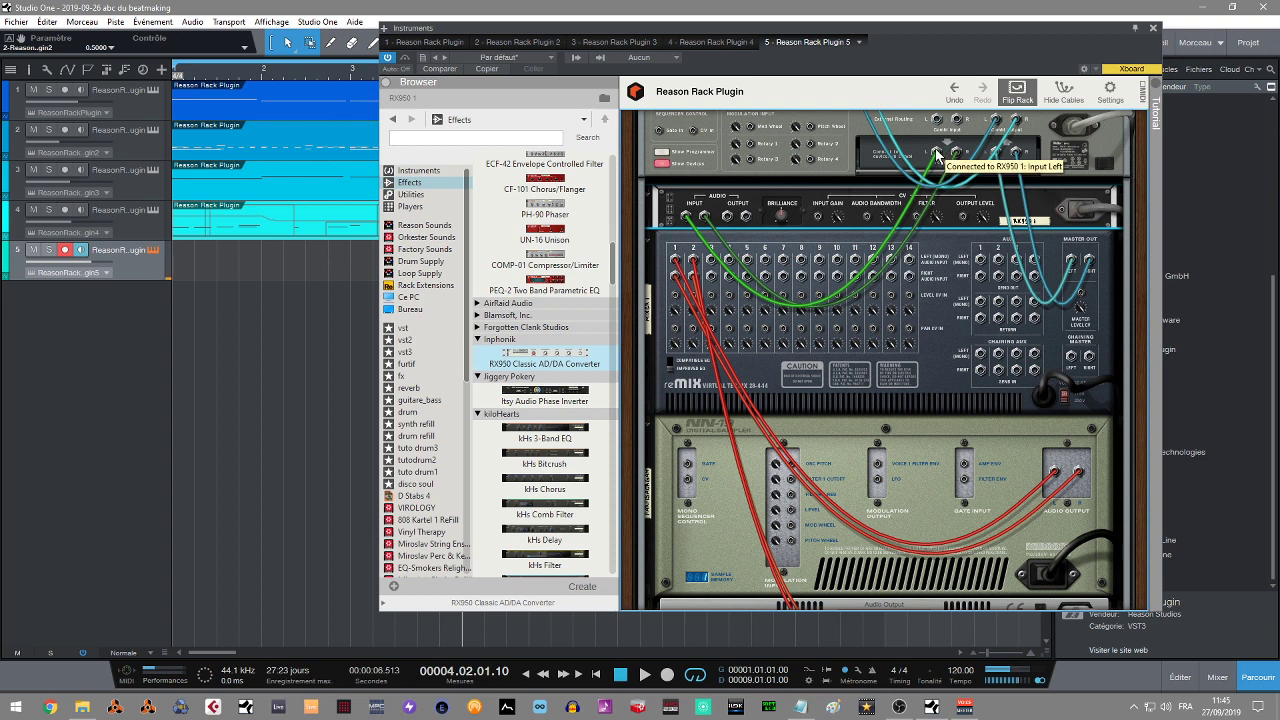
pyautogui.click(1023, 93)
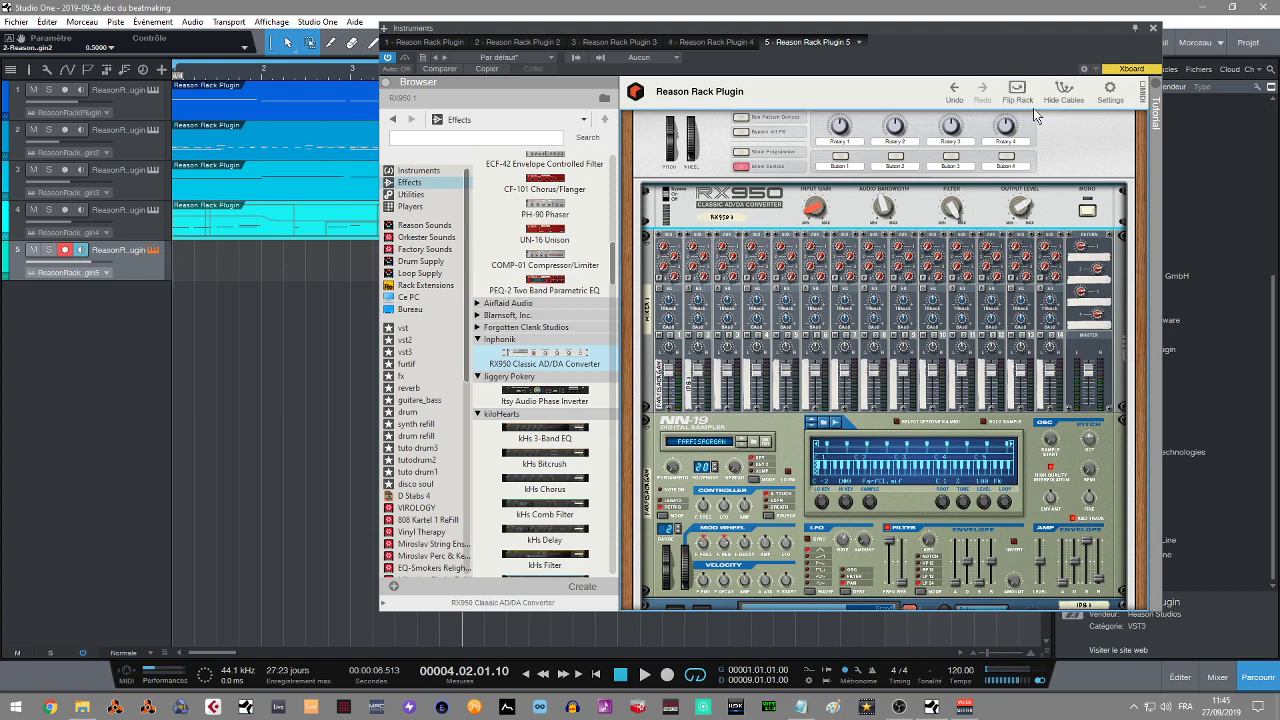
pyautogui.click(1008, 94)
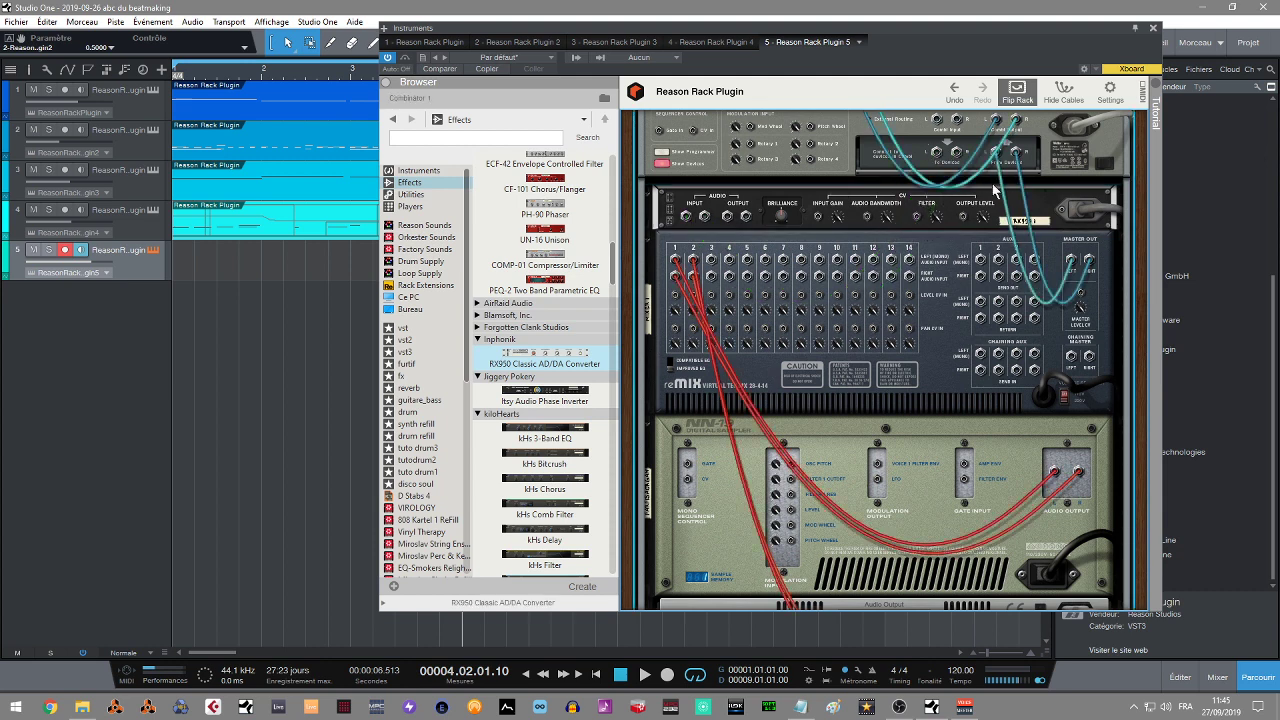
pyautogui.moveTo(998, 155); pyautogui.dragTo(704, 218)
pyautogui.moveTo(1033, 155); pyautogui.dragTo(997, 153)
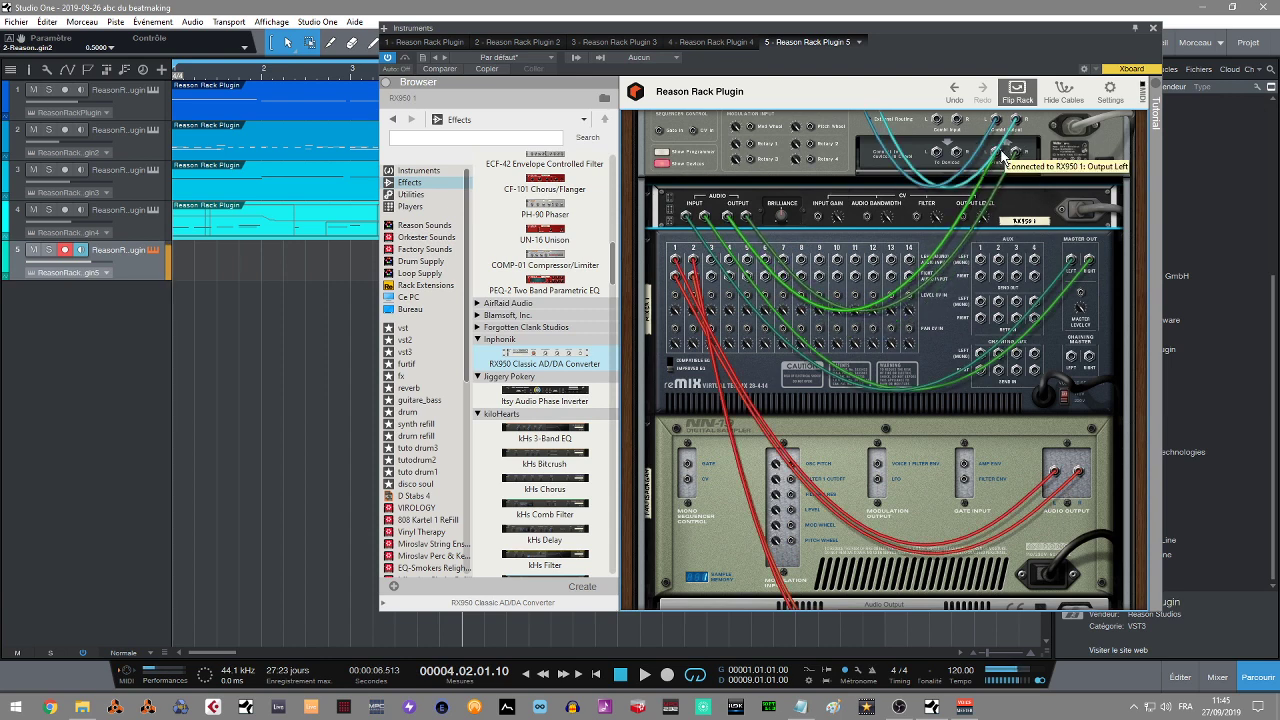
pyautogui.click(1017, 92)
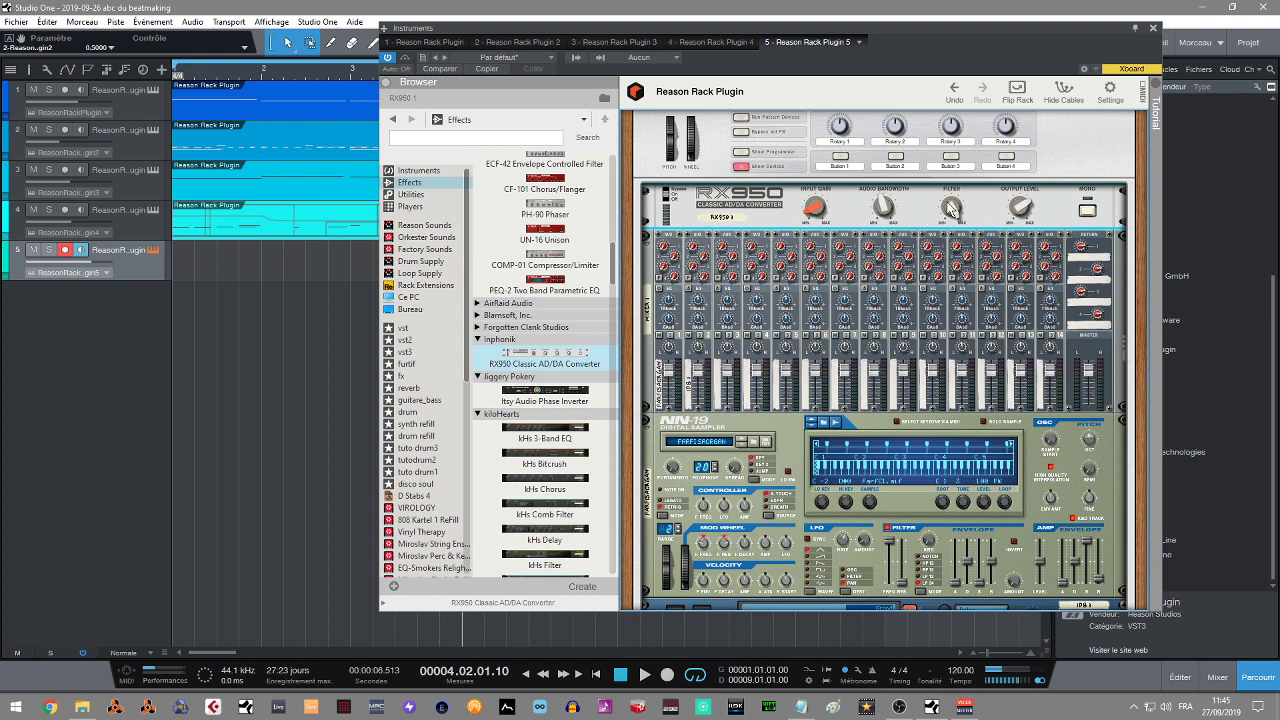
pyautogui.moveTo(951, 207)
pyautogui.mouseDown()
pyautogui.moveTo(943, 240)
pyautogui.moveTo(878, 190)
pyautogui.moveTo(884, 245)
pyautogui.moveTo(953, 193)
pyautogui.mouseUp()
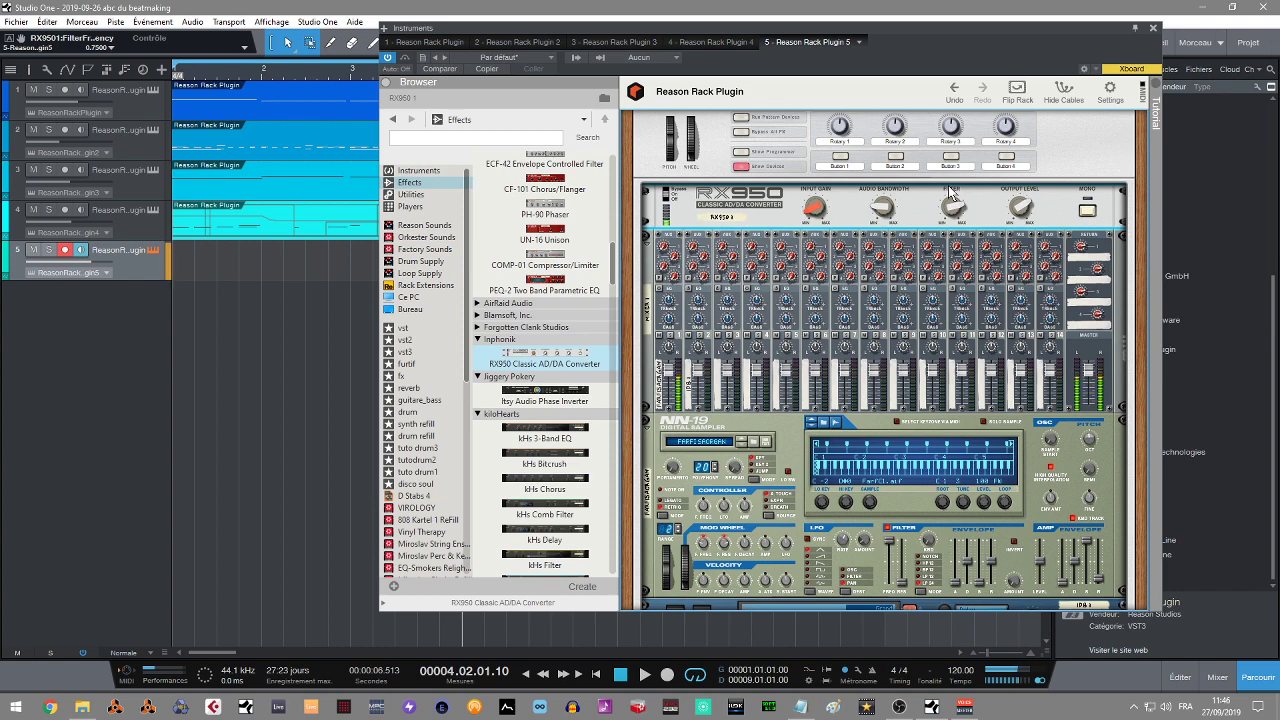
# Delete the Combinator with all its contents from the rack.
pyautogui.scroll(3, 1145, 350)
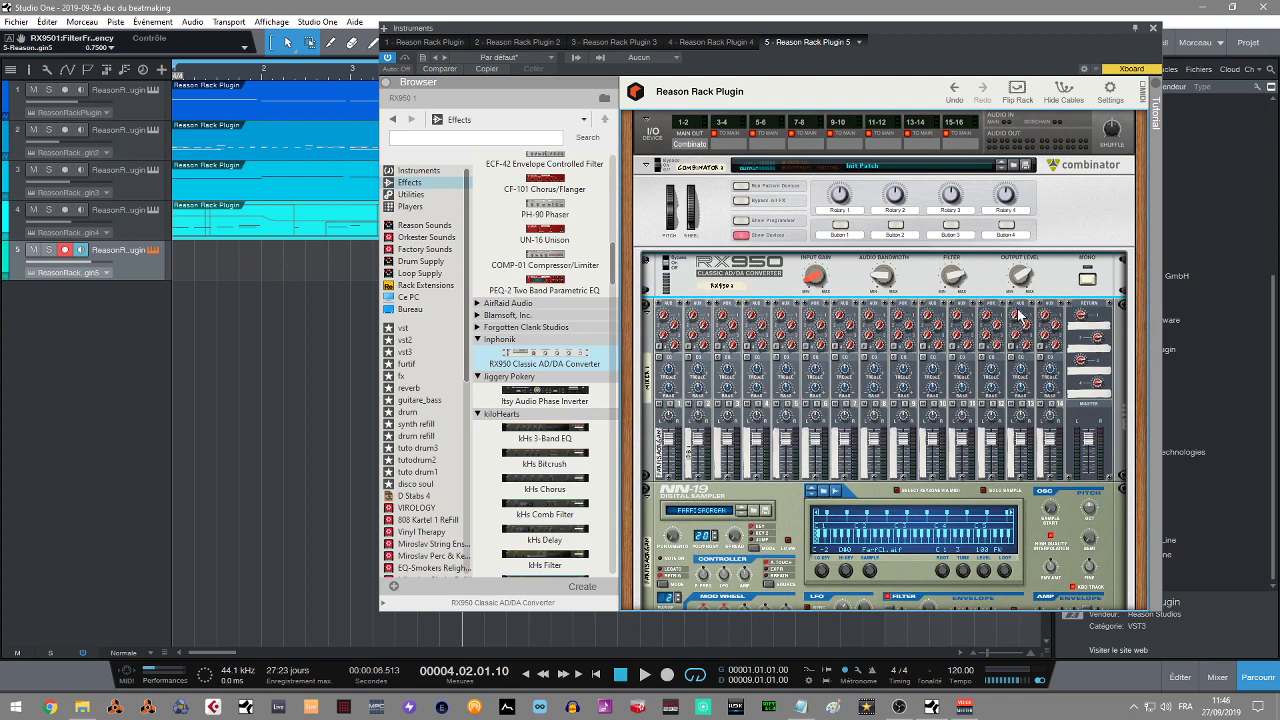
pyautogui.rightClick(1048, 246)
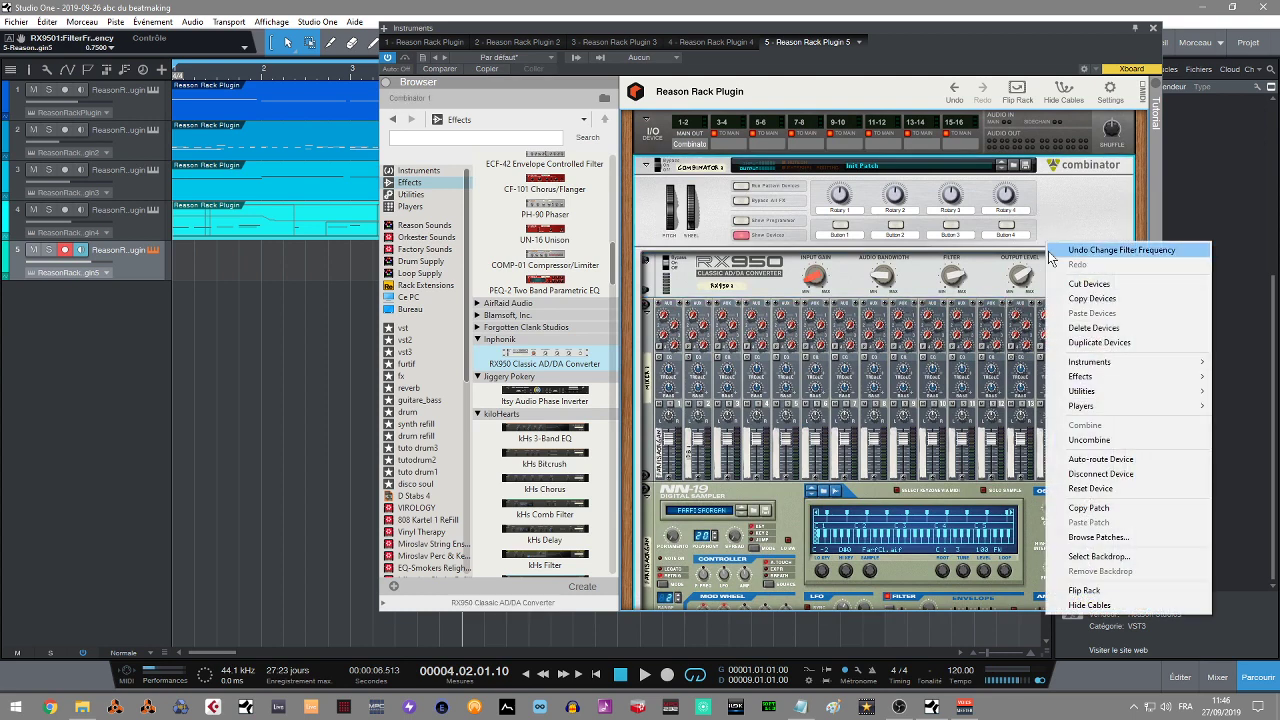
pyautogui.click(1085, 330)
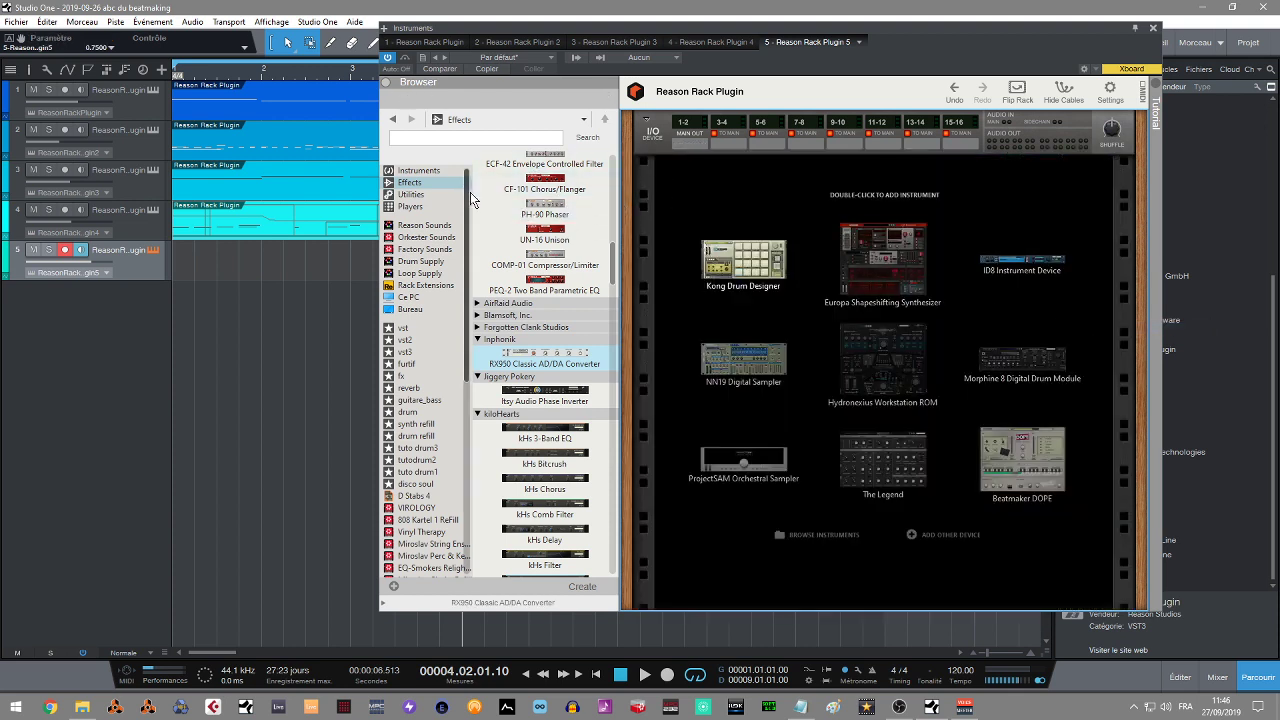
# Add an ID8 Instrument Device to the empty rack.
pyautogui.click(419, 171)
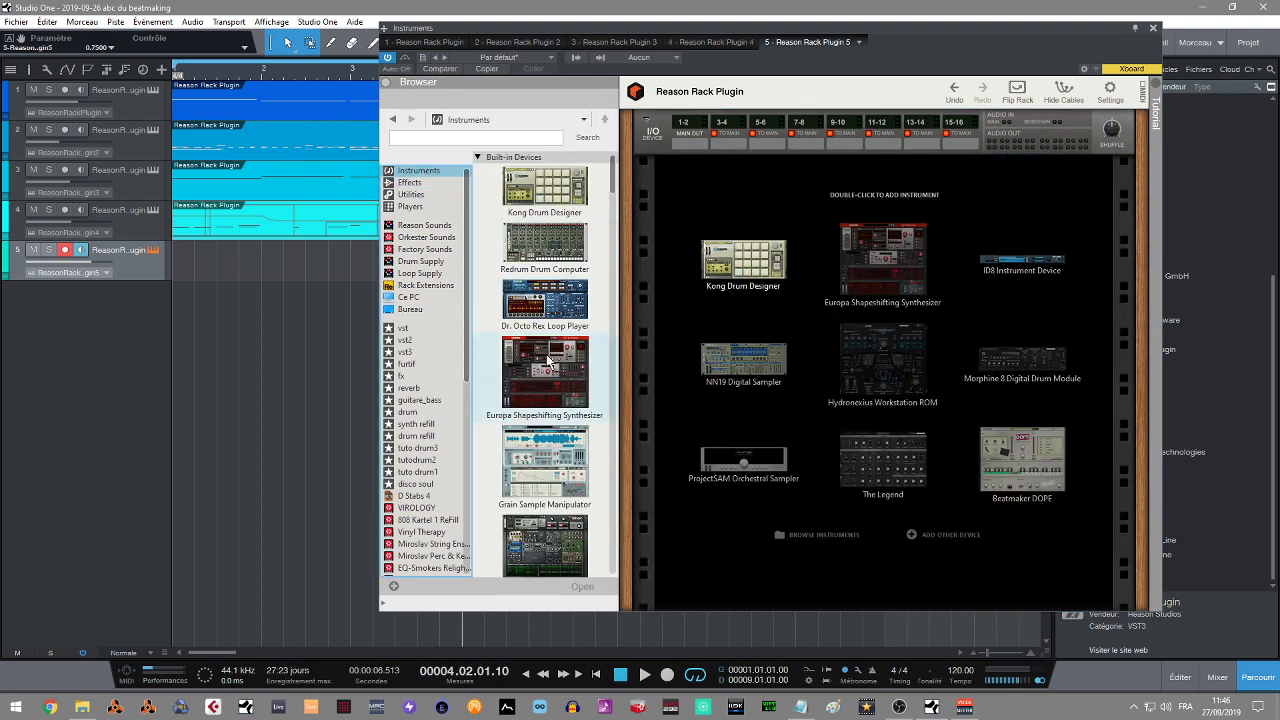
pyautogui.moveTo(612, 178); pyautogui.dragTo(628, 221)
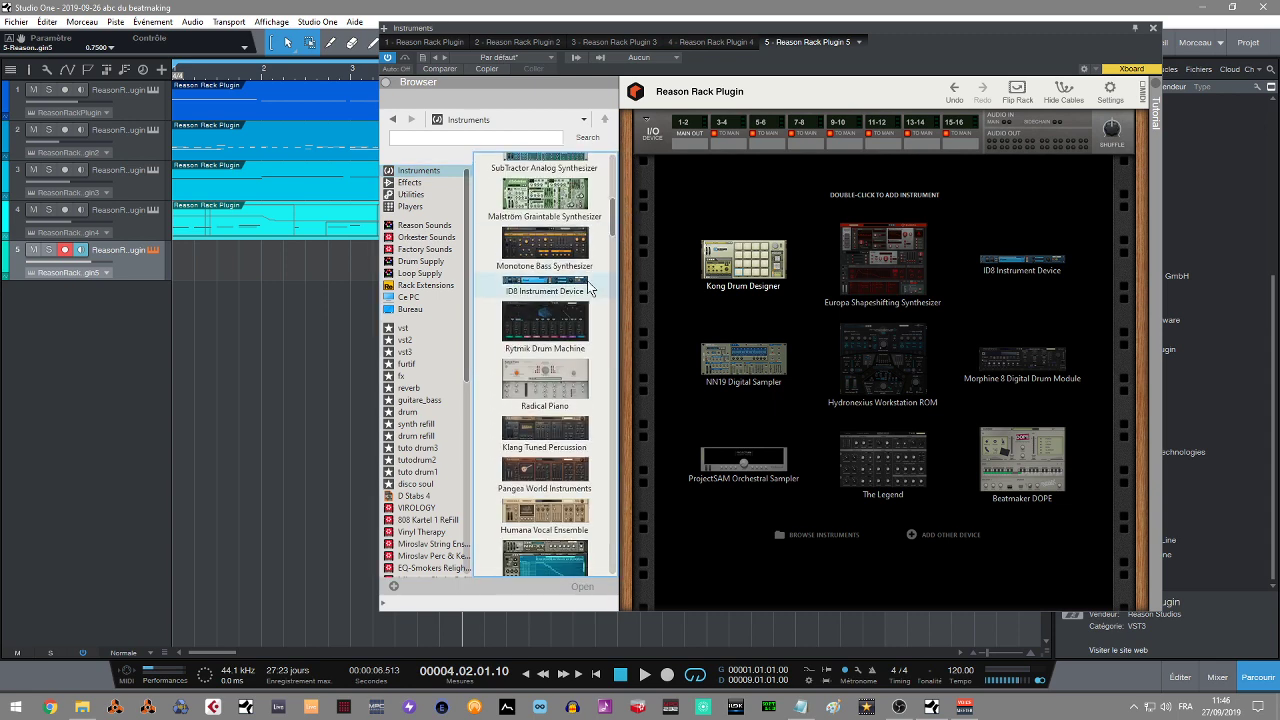
pyautogui.moveTo(582, 288); pyautogui.dragTo(898, 248)
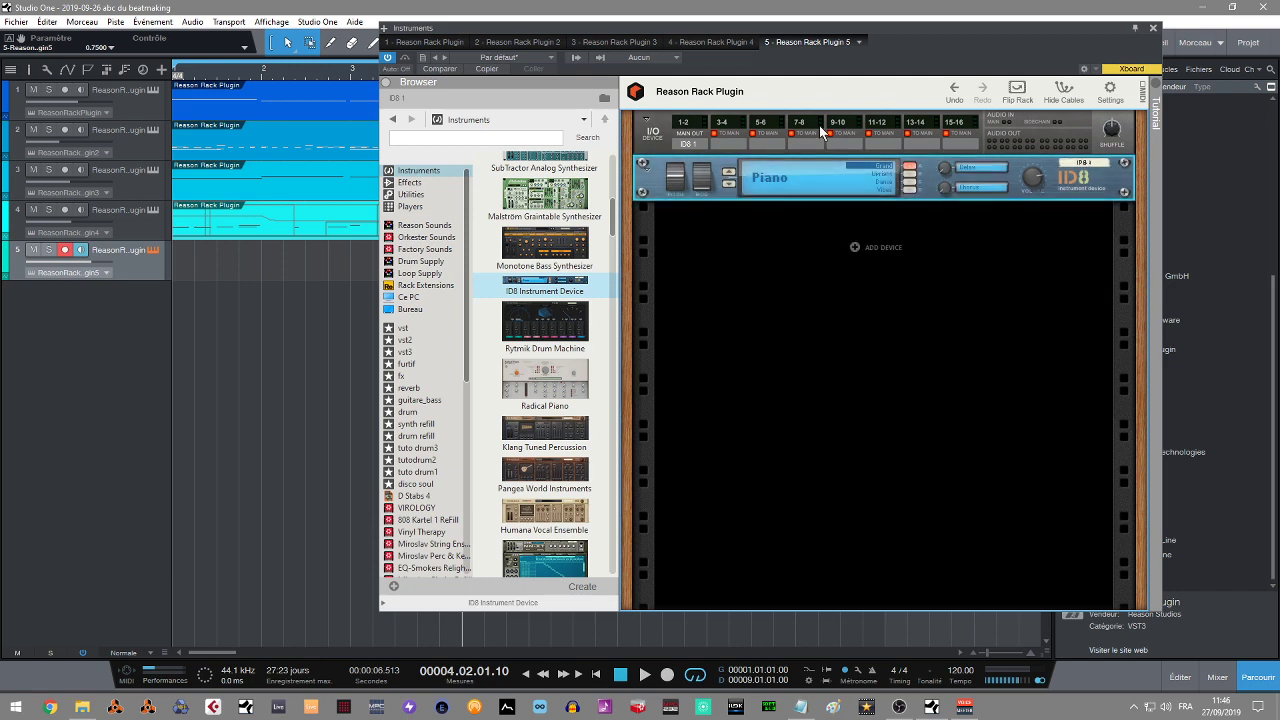
# Add the ChordLine player to the ID8 and load its EDM chords patch.
pyautogui.click(410, 206)
pyautogui.moveTo(614, 264); pyautogui.dragTo(614, 397)
pyautogui.moveTo(545, 445)
pyautogui.mouseDown()
pyautogui.moveTo(850, 265)
pyautogui.moveTo(843, 184)
pyautogui.mouseUp()
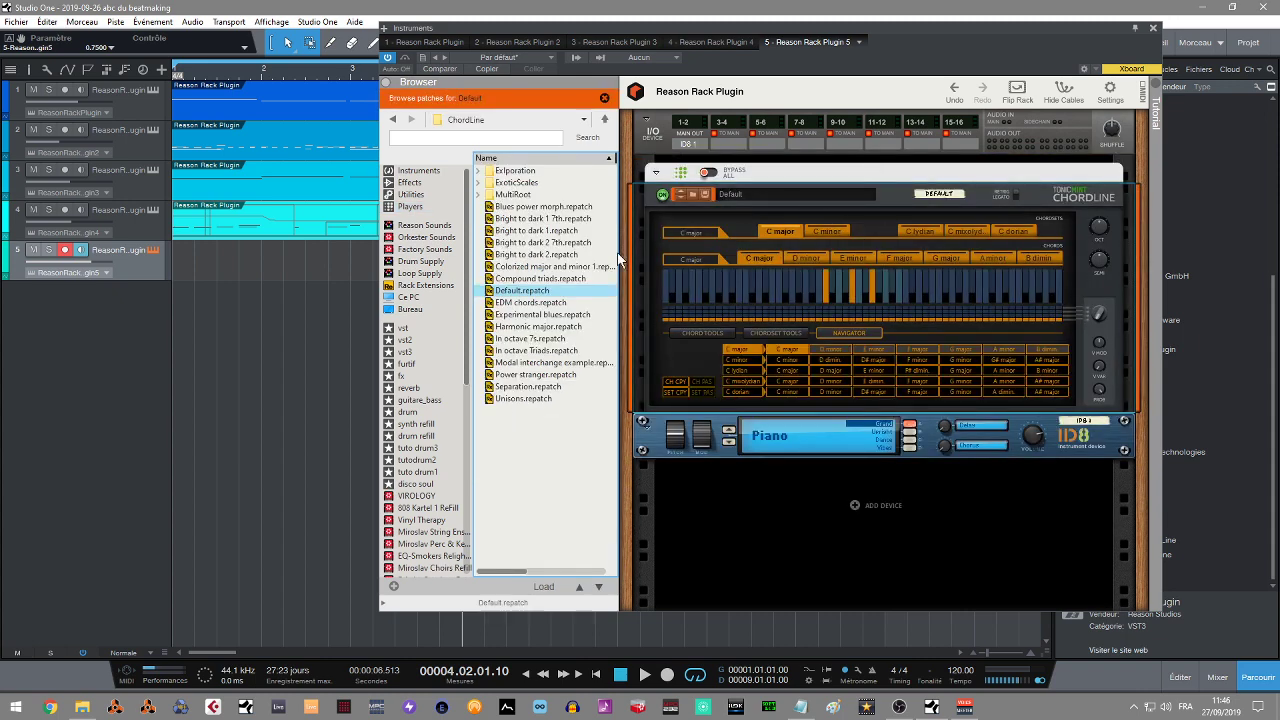
pyautogui.click(530, 302)
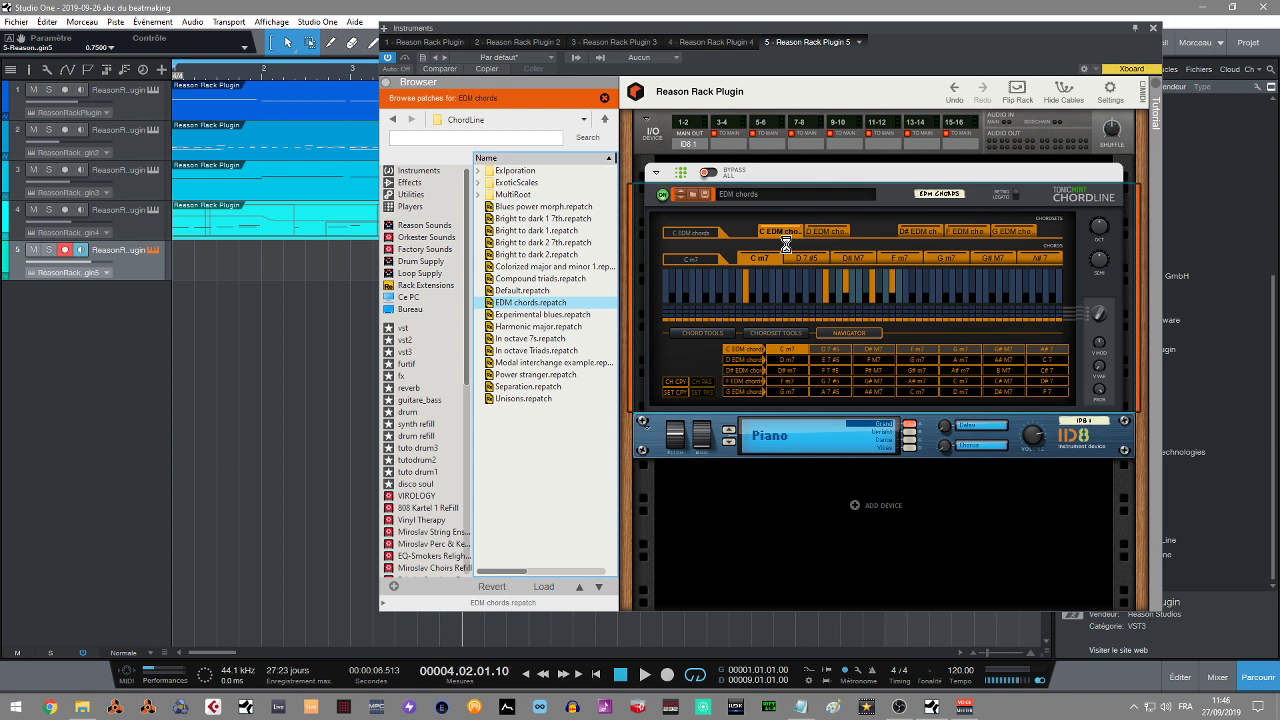
pyautogui.click(786, 244)
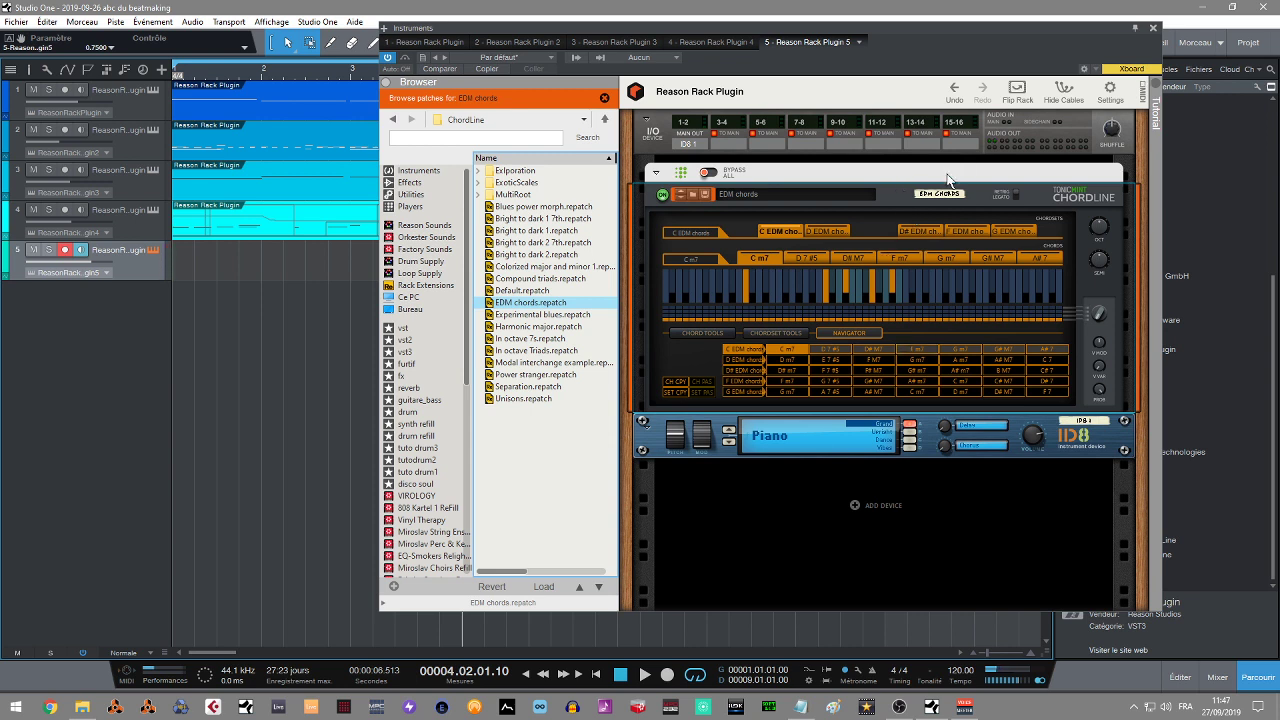
# Delete the ChordLine player and the ID8 Instrument Device from the rack.
pyautogui.click(1080, 250)
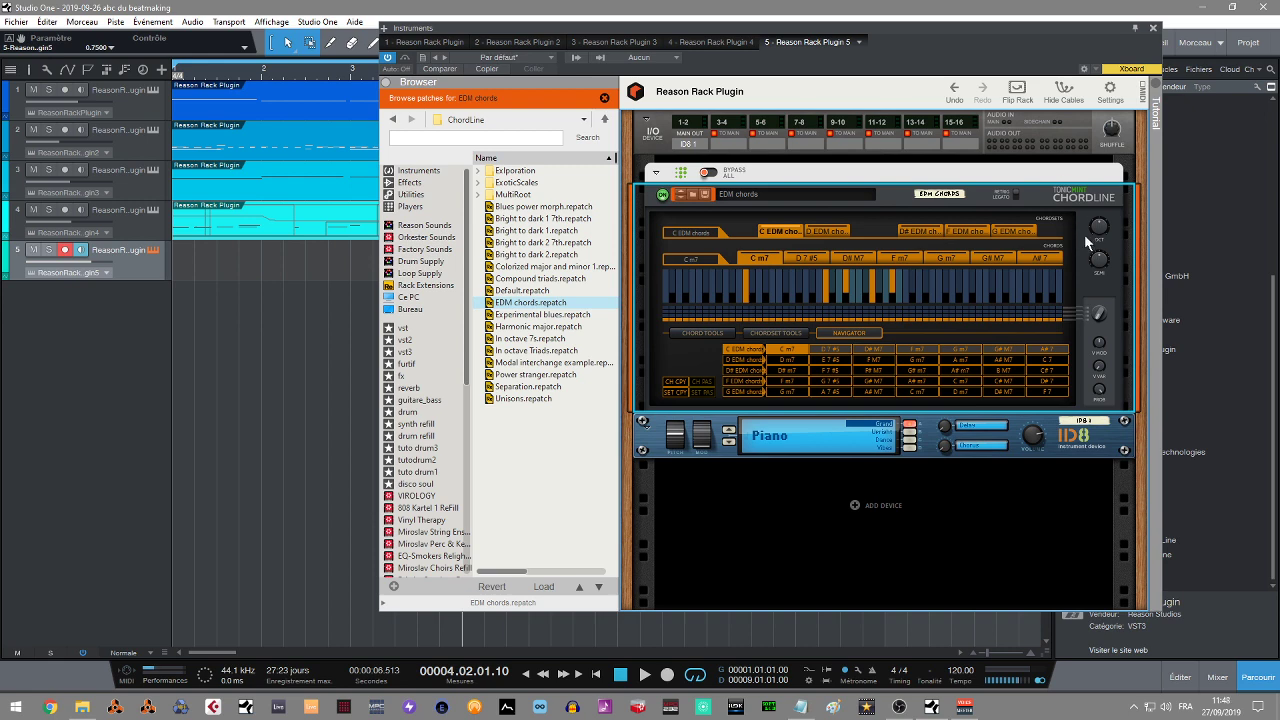
pyautogui.rightClick(1086, 240)
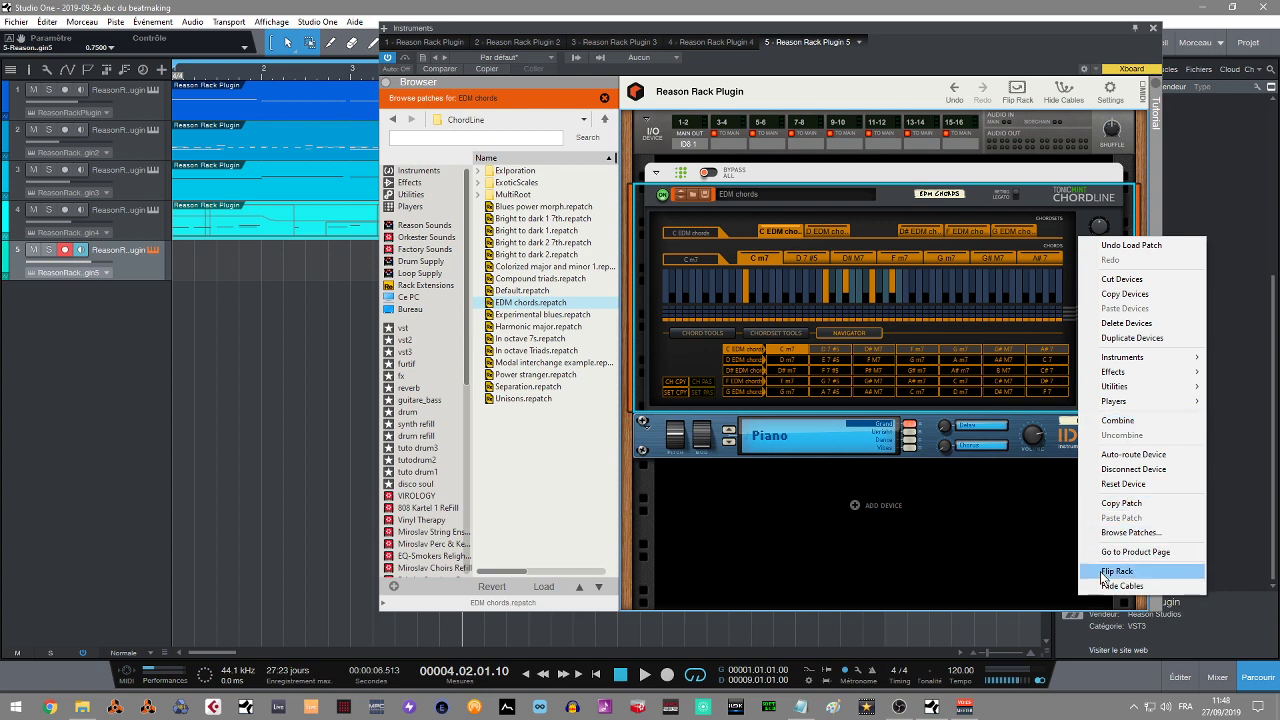
pyautogui.moveTo(1135, 357)
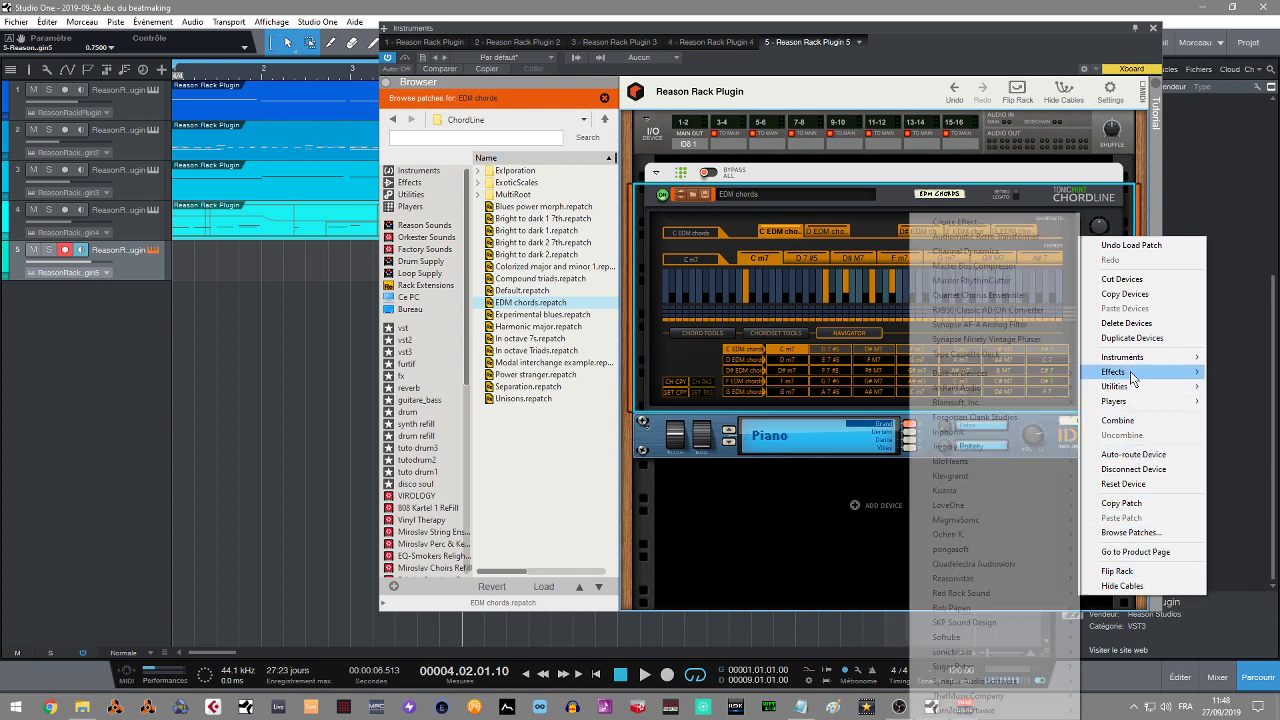
pyautogui.click(1127, 323)
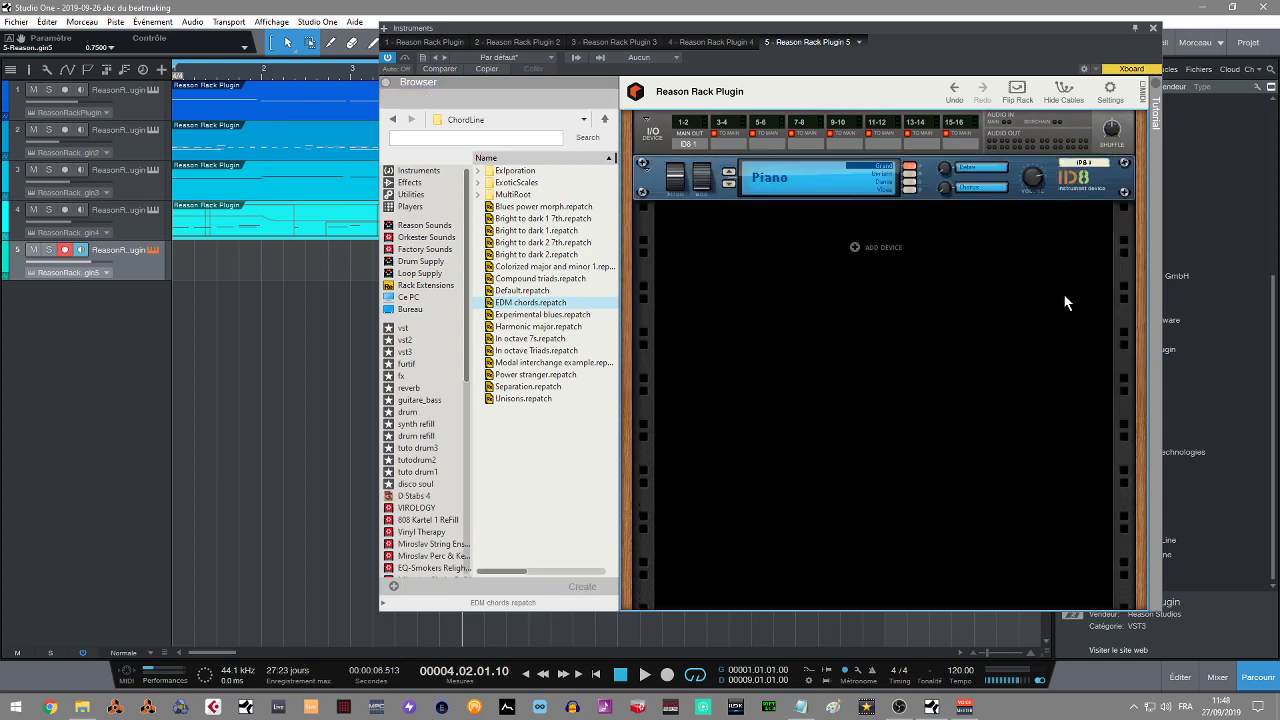
pyautogui.rightClick(1008, 185)
pyautogui.moveTo(1067, 308)
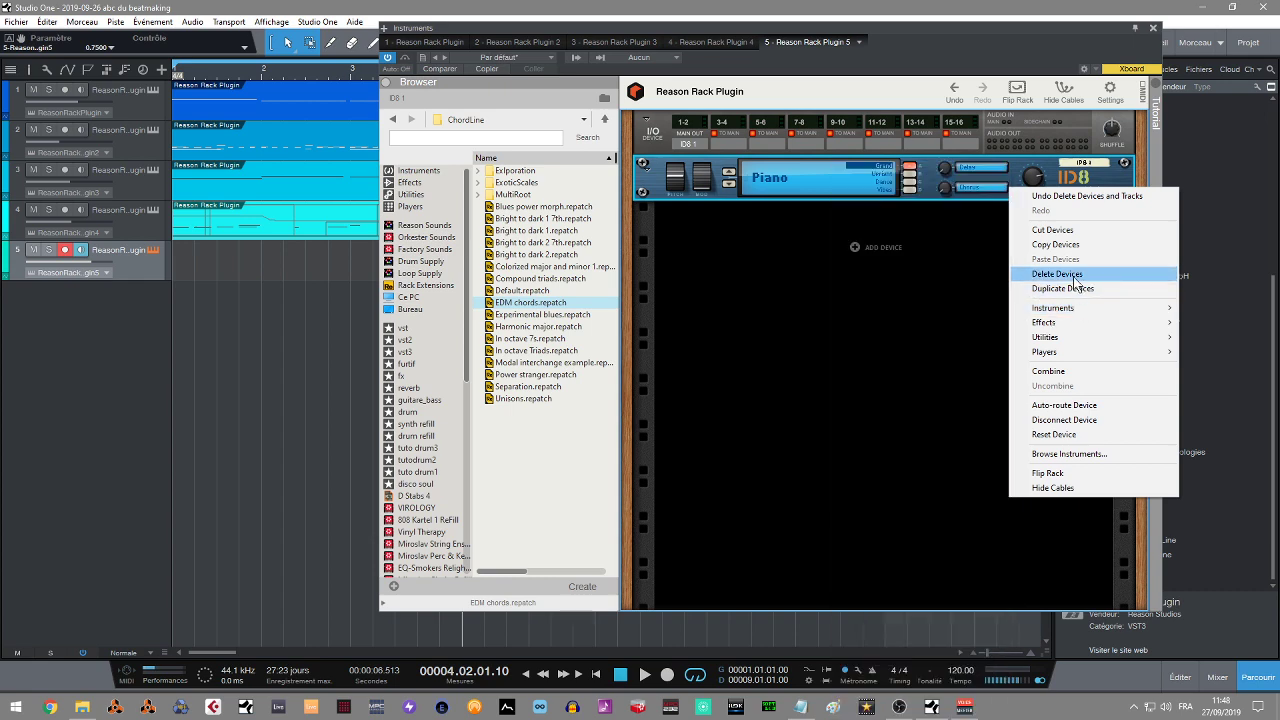
pyautogui.click(1074, 275)
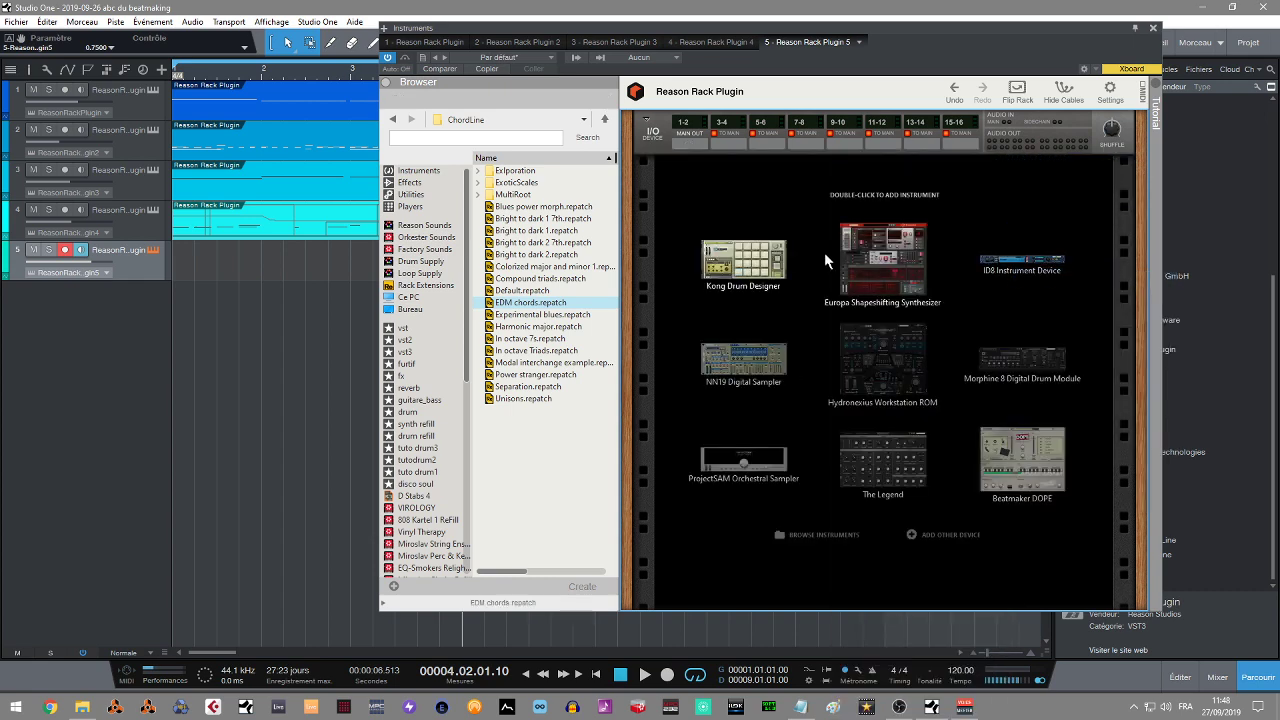
# Add a Kong Drum Designer to the empty rack and cable its separate outputs 3-4, 5-6 and 7-8 to the matching host outputs.
pyautogui.doubleClick(760, 251)
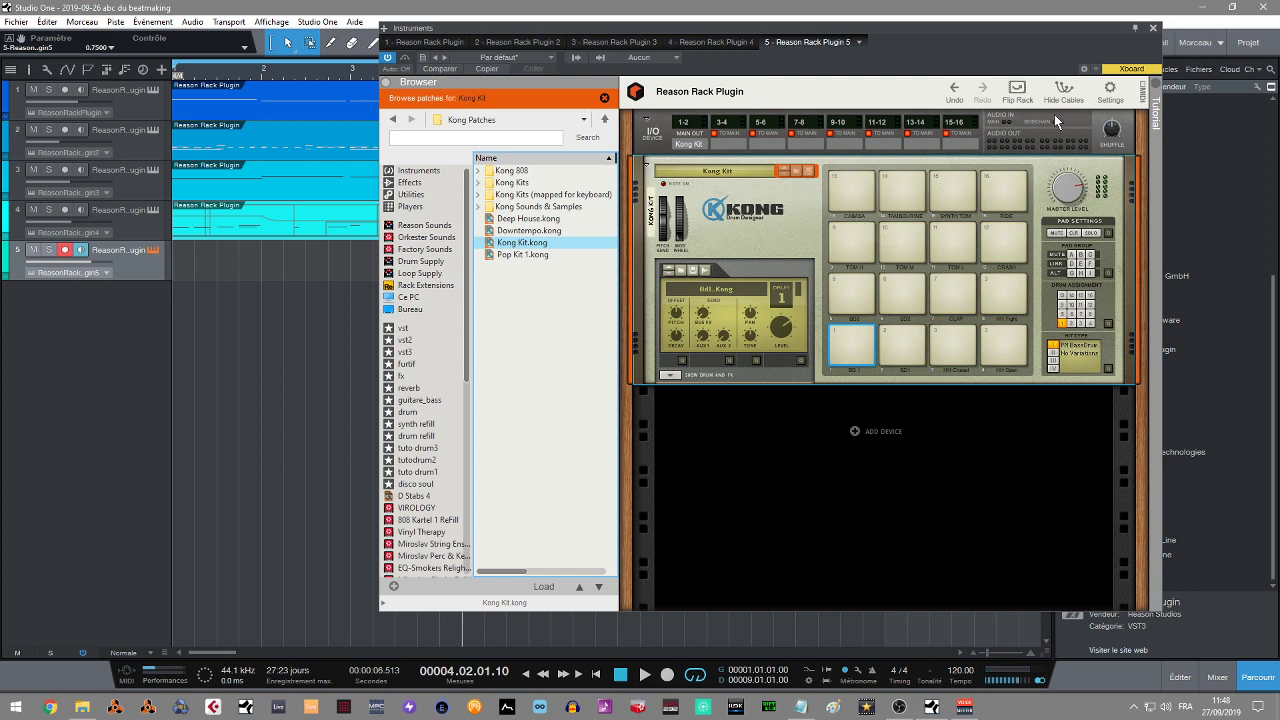
pyautogui.click(1014, 92)
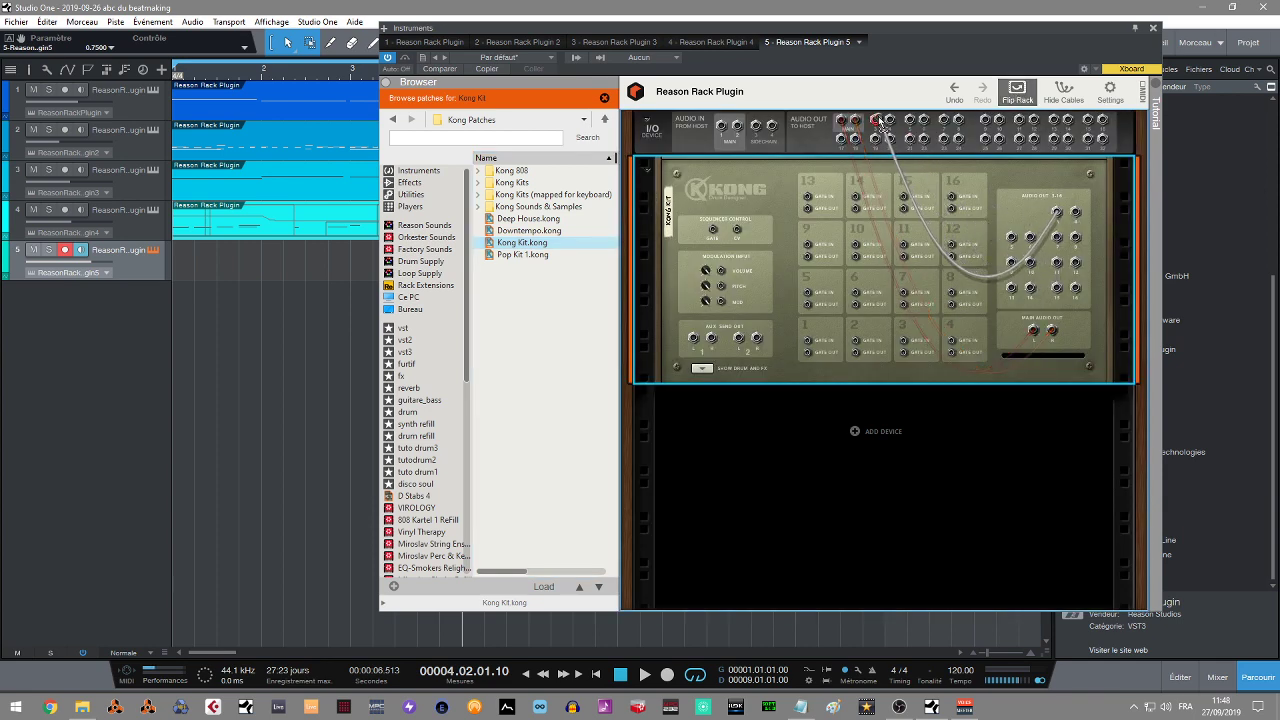
pyautogui.moveTo(1011, 237); pyautogui.dragTo(918, 123)
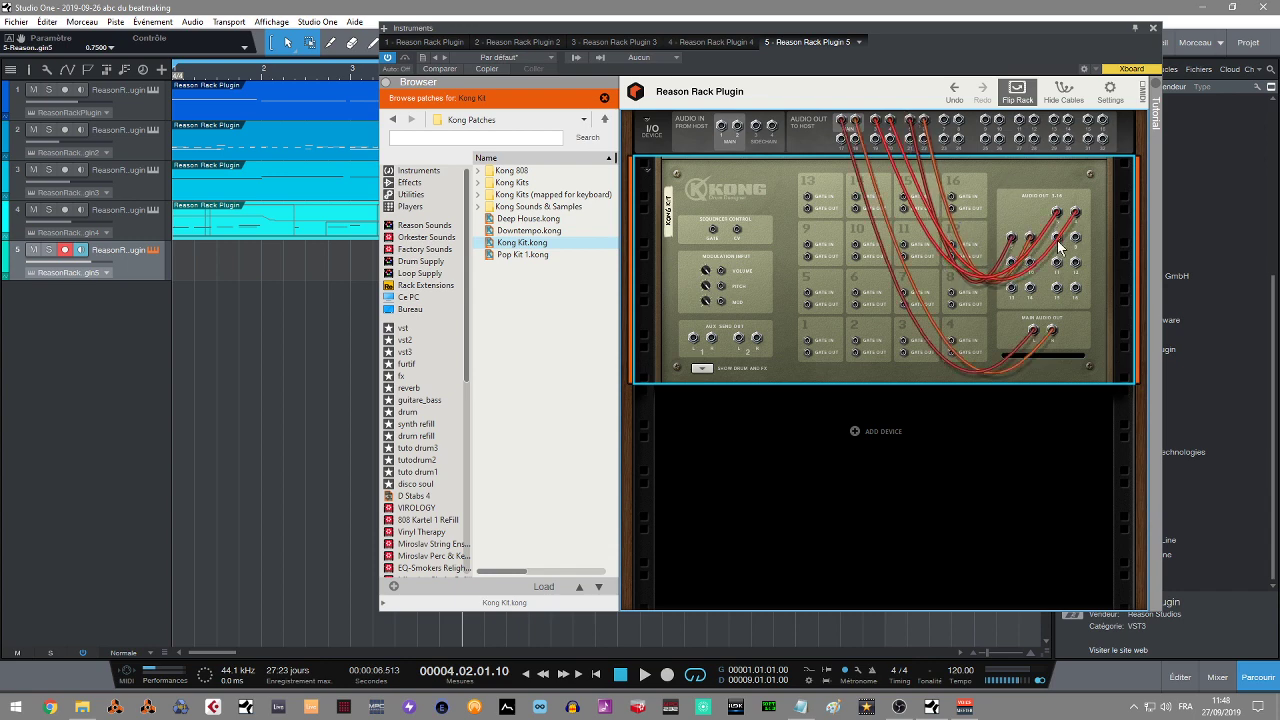
pyautogui.moveTo(1058, 238); pyautogui.dragTo(942, 137)
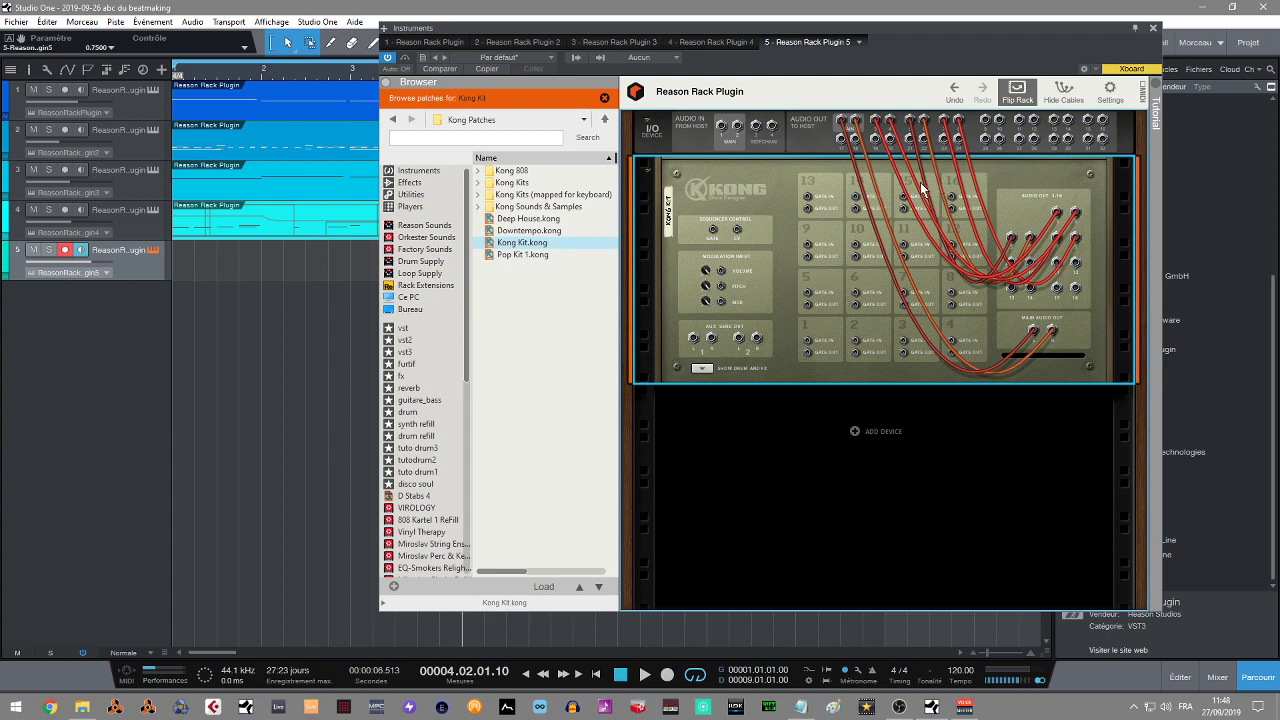
# Enable the plugin's additional host outputs Stereo Out 3-4, 5-6, 7-8 and 9-10.
pyautogui.moveTo(934, 27); pyautogui.dragTo(899, 69)
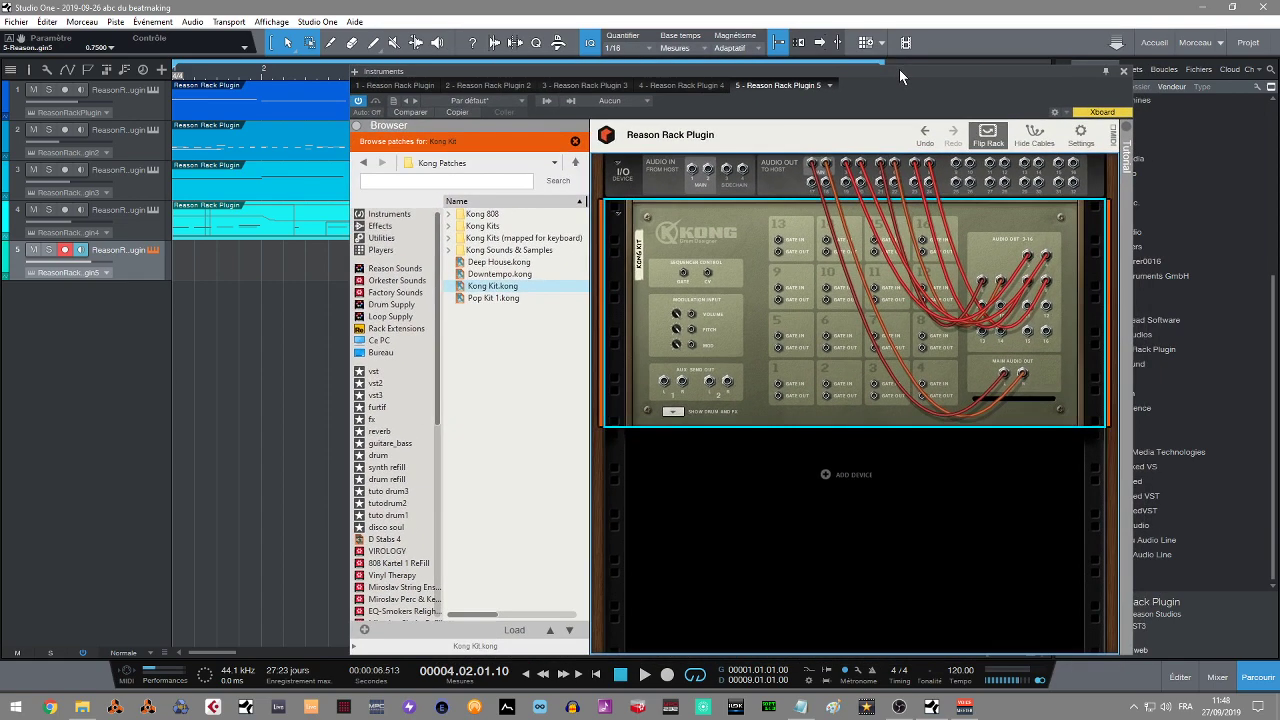
pyautogui.click(546, 100)
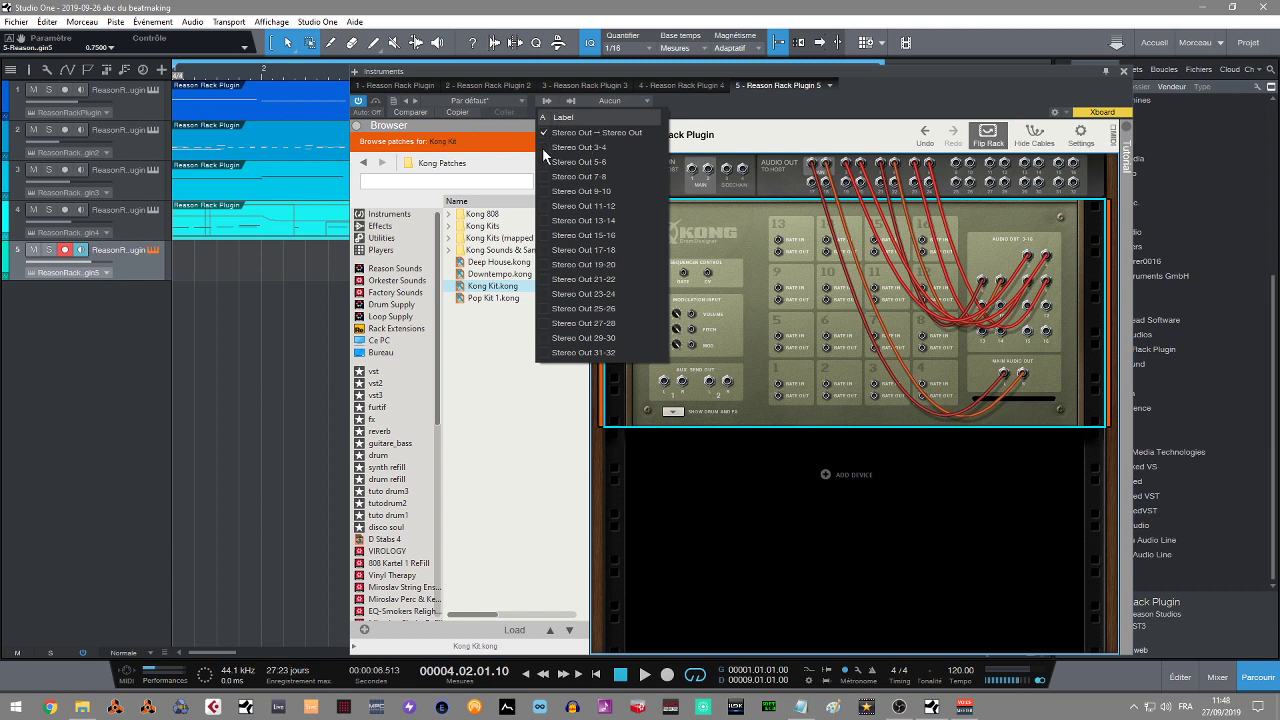
pyautogui.click(542, 147)
pyautogui.click(542, 161)
pyautogui.click(543, 177)
pyautogui.click(542, 190)
pyautogui.click(729, 101)
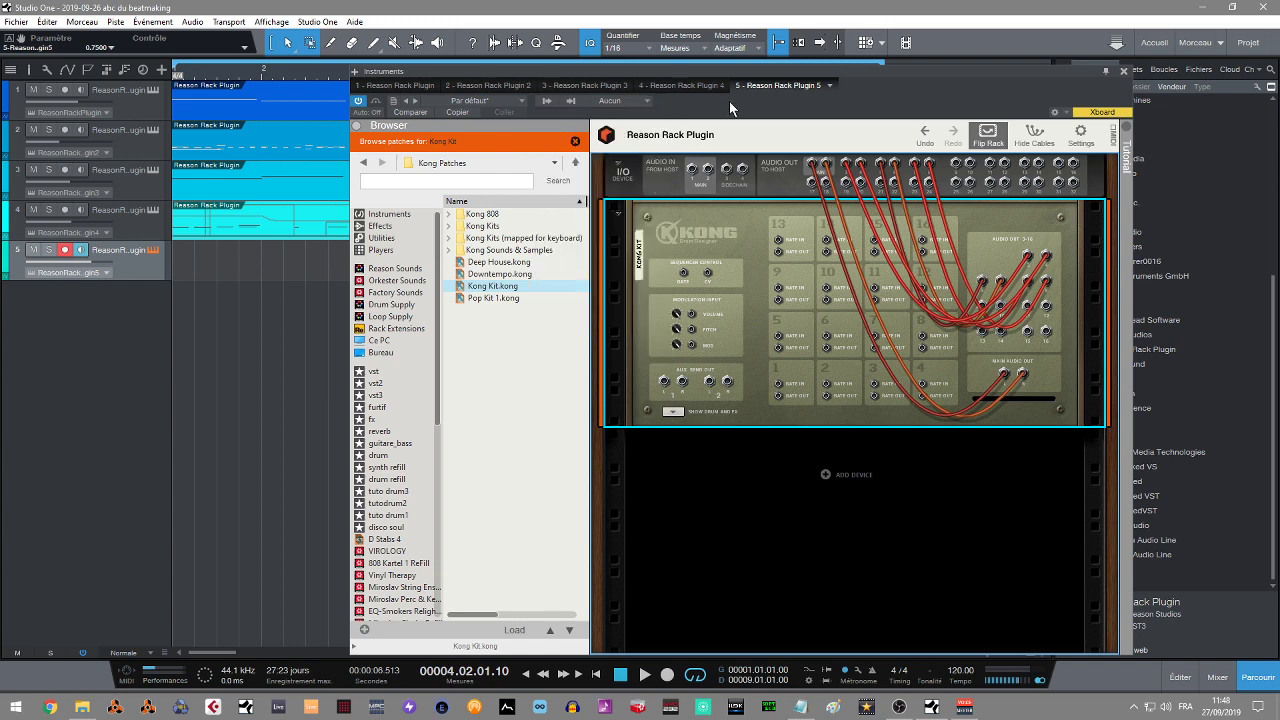
# Open the mixer and uncover it to view the channels for the plugin's additional outputs.
pyautogui.click(1217, 677)
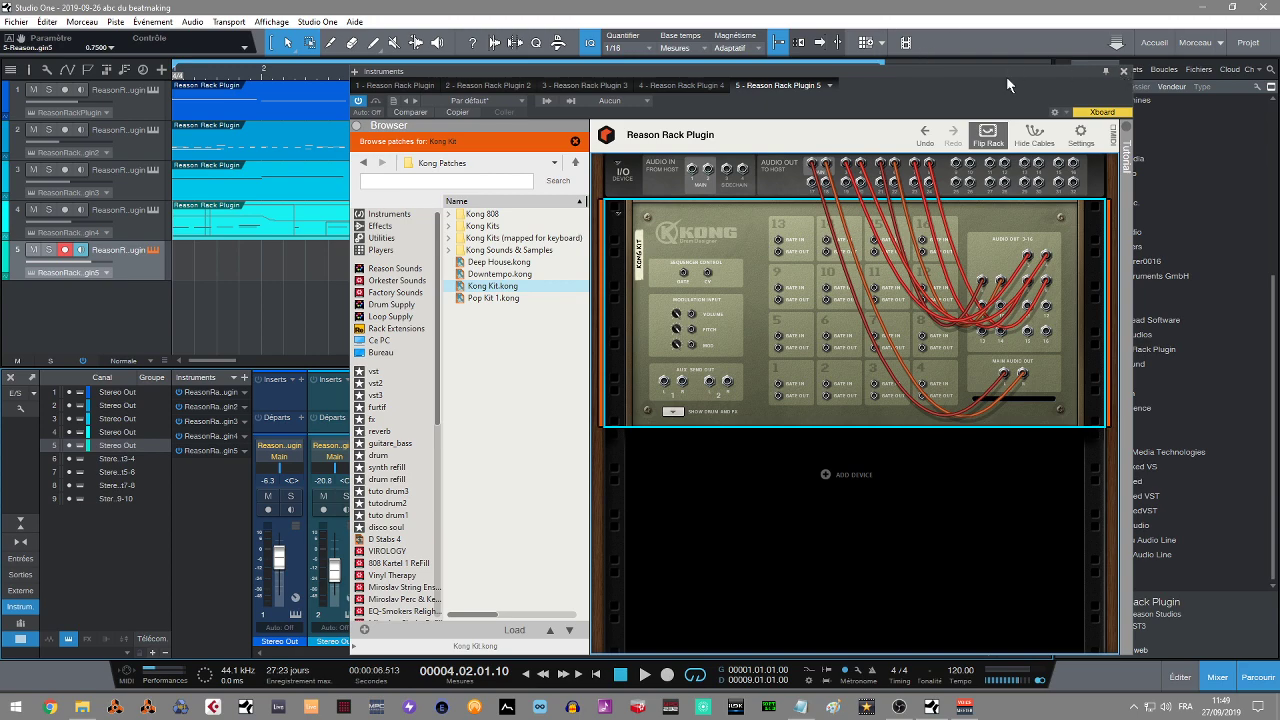
pyautogui.moveTo(1006, 76); pyautogui.dragTo(1279, 31)
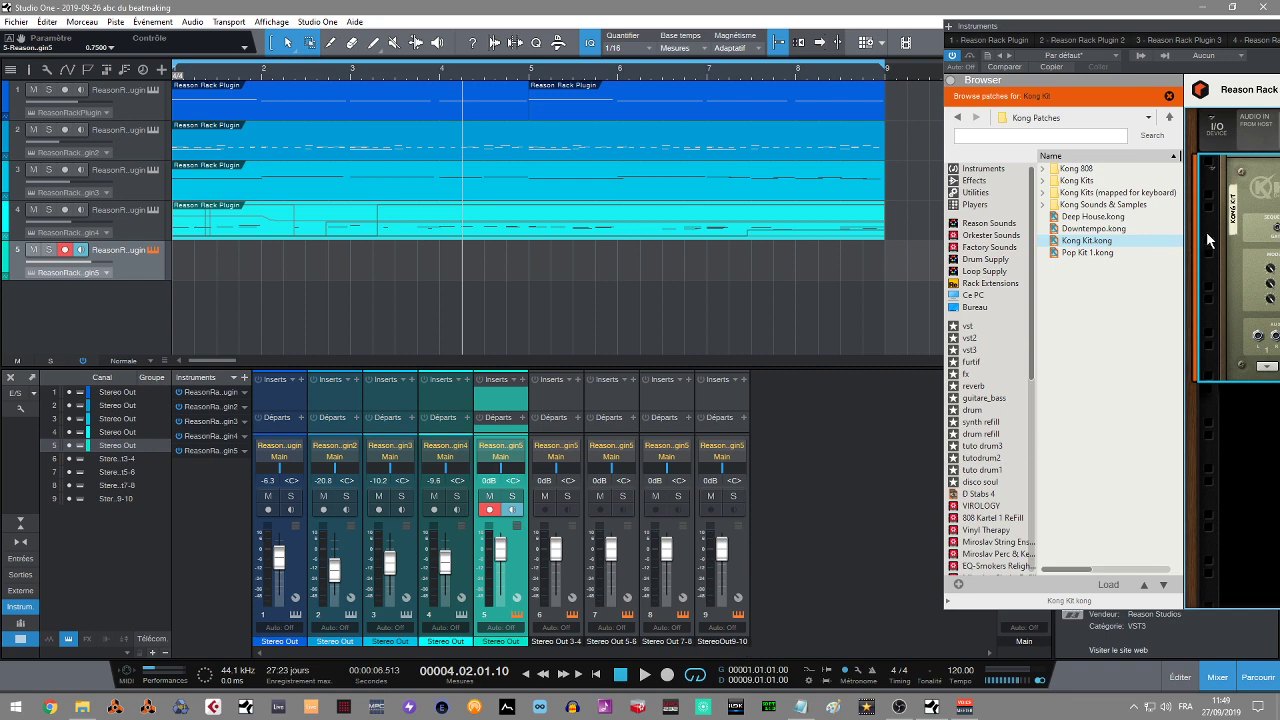
pyautogui.moveTo(1148, 30); pyautogui.dragTo(511, 39)
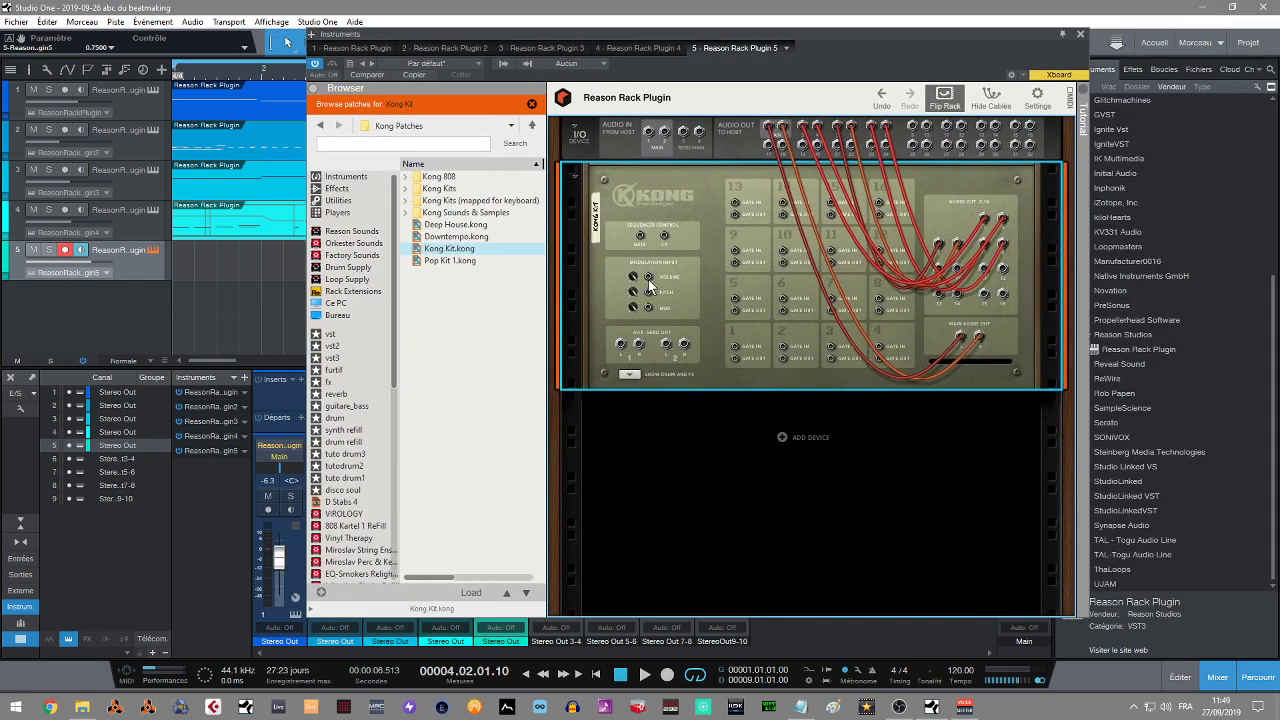
# Show Kong's drum and FX section from the front and route the bass drum on pad 1 to Output 3-4.
pyautogui.click(955, 94)
pyautogui.click(596, 382)
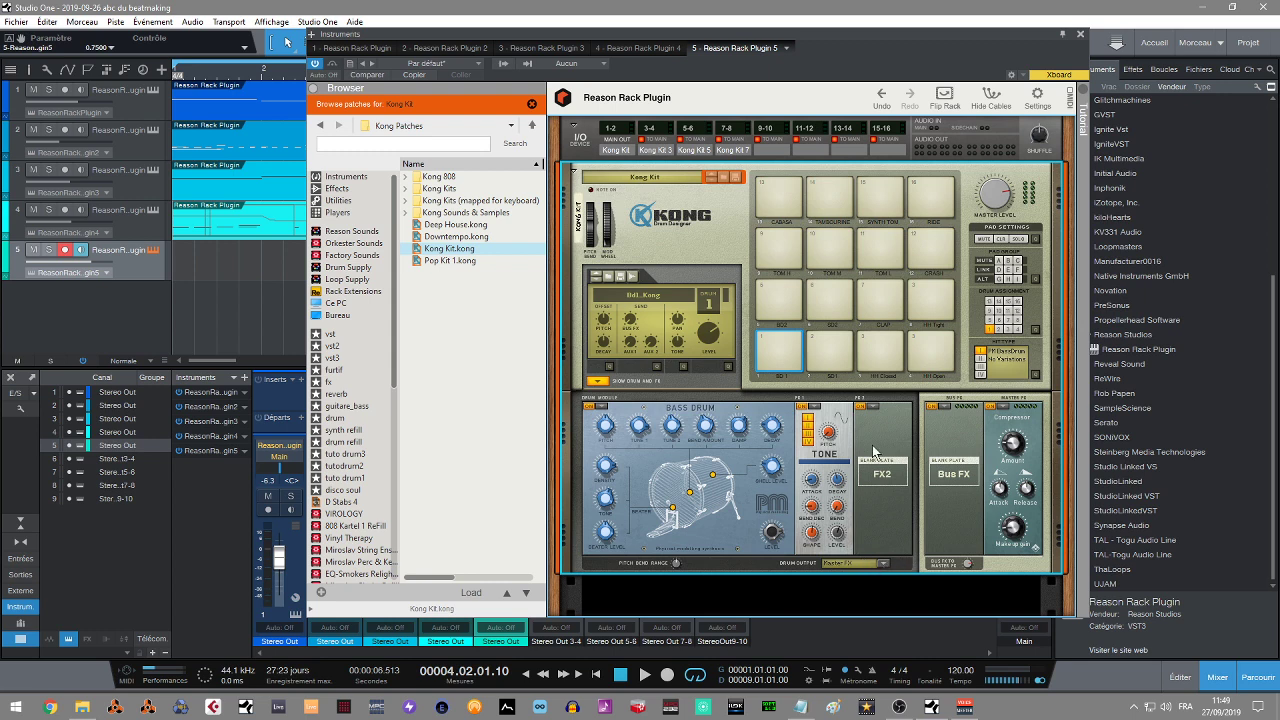
pyautogui.click(884, 562)
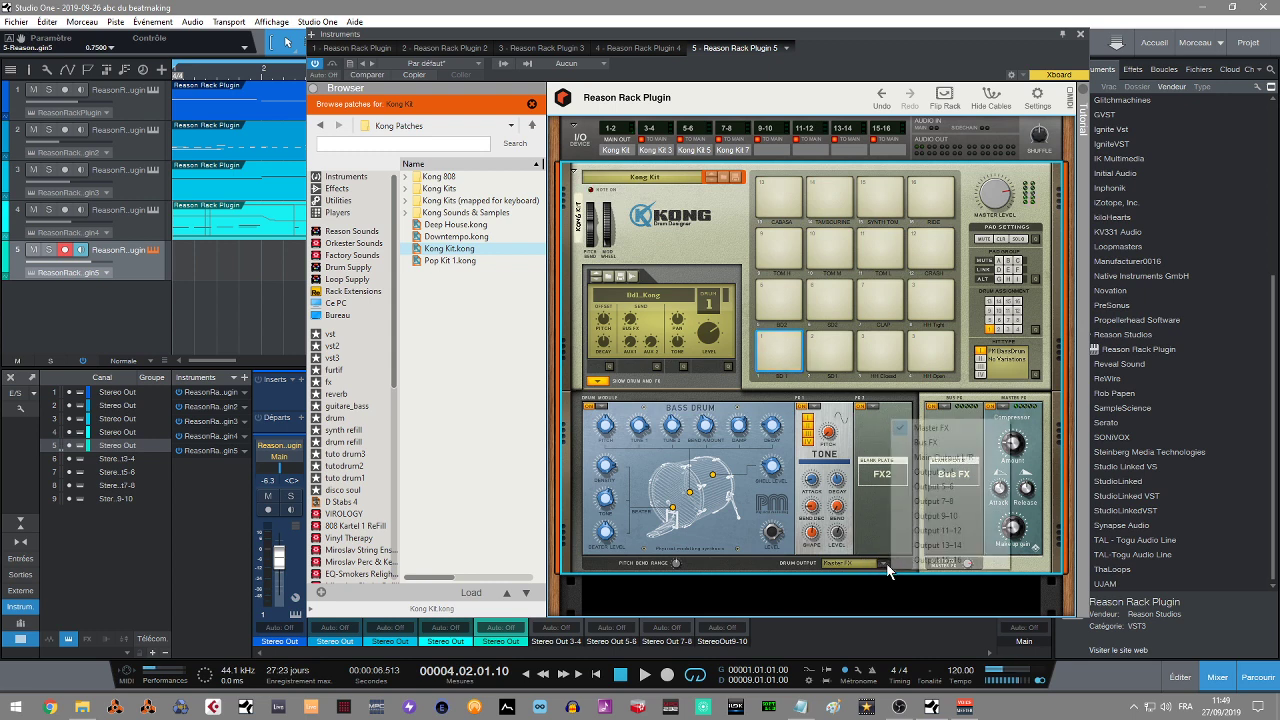
pyautogui.click(954, 475)
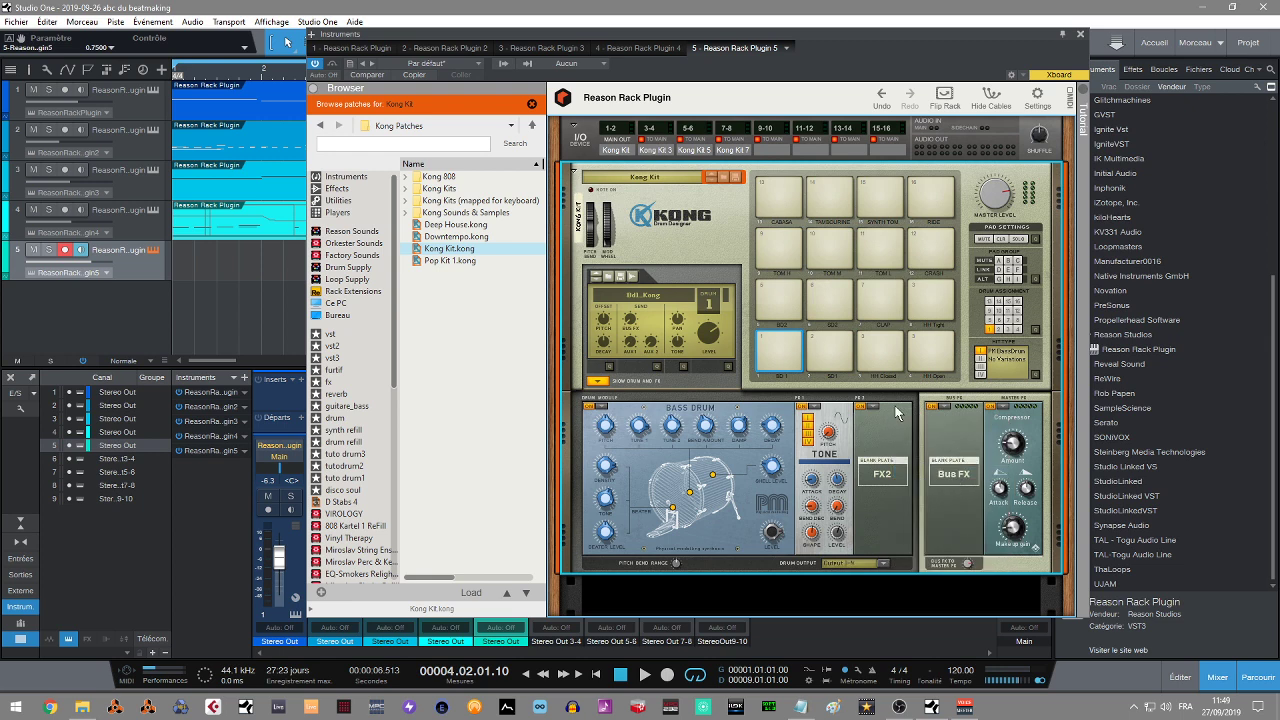
# Route the snare drum on Kong's pad 2 to Output 5-6.
pyautogui.click(830, 367)
pyautogui.click(886, 564)
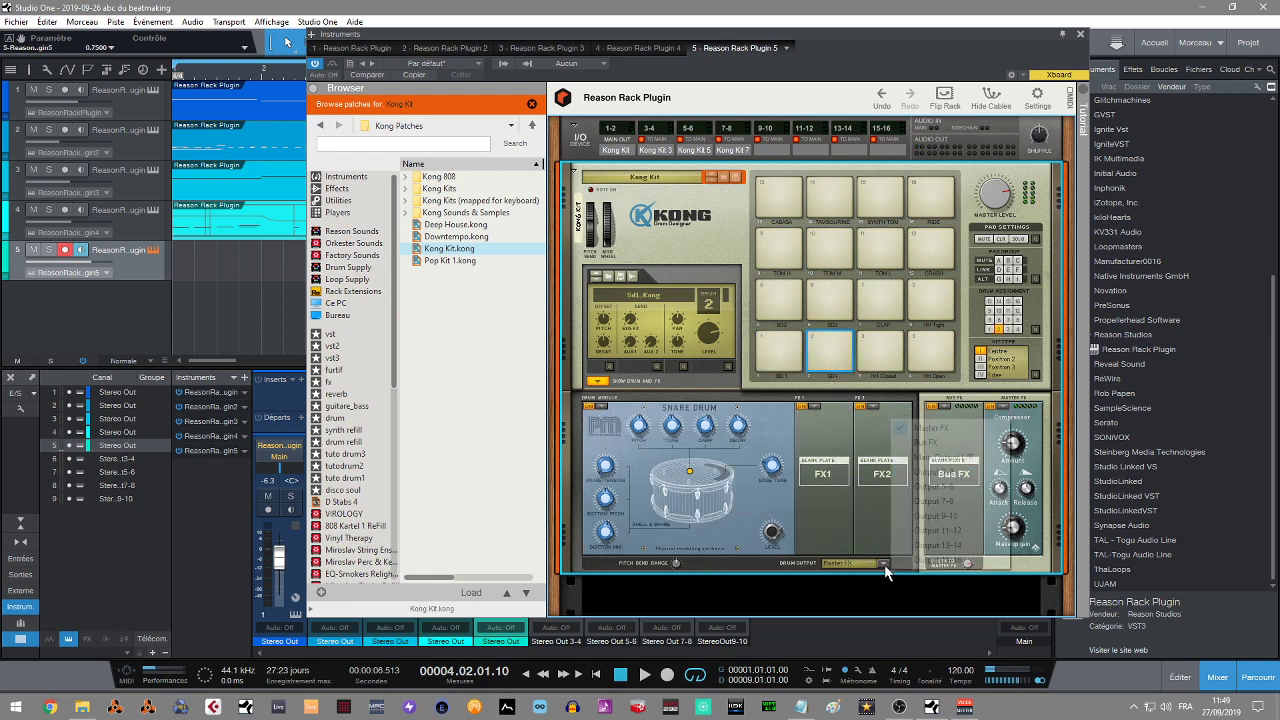
pyautogui.click(946, 490)
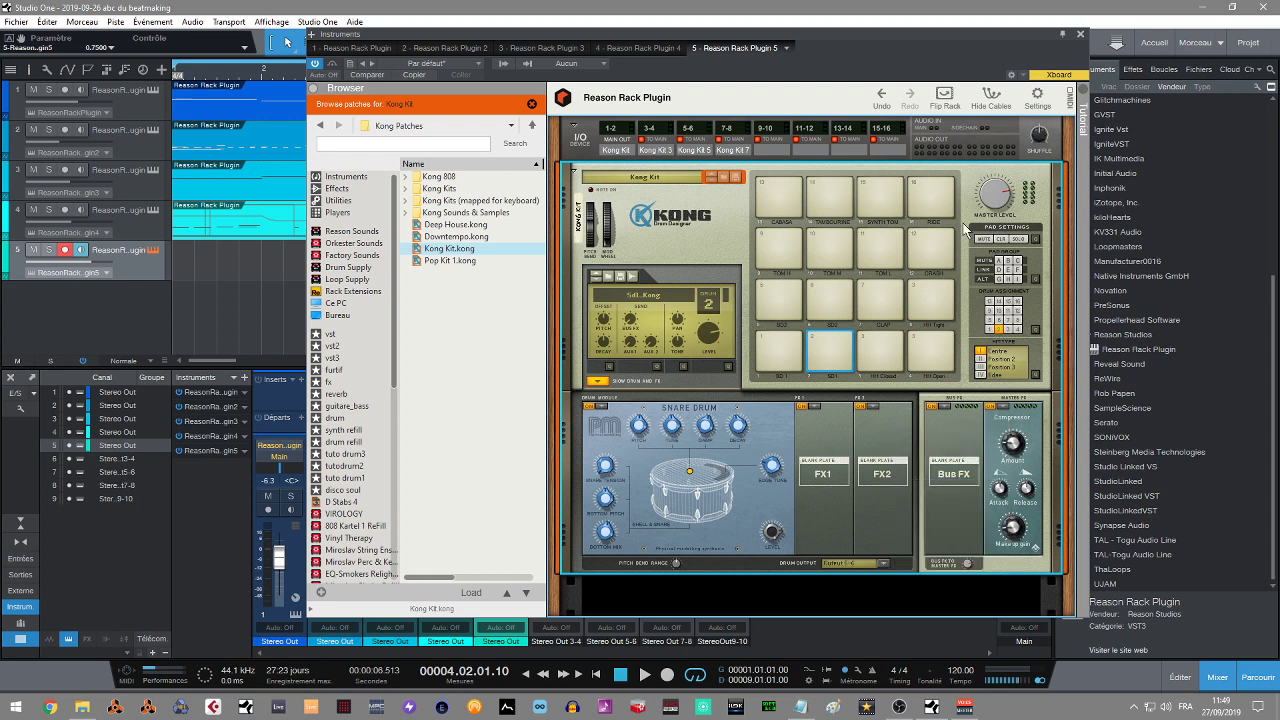
# Check the mixer channels that receive Kong's separately routed drums.
pyautogui.click(643, 143)
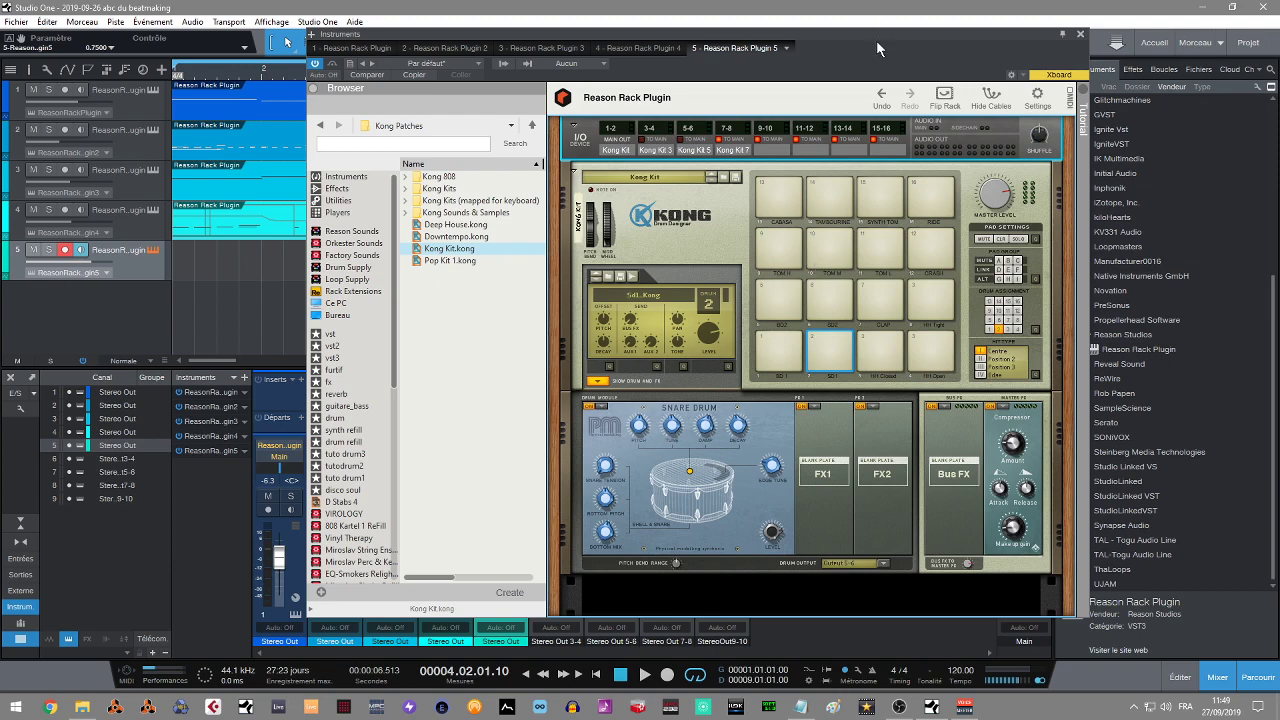
pyautogui.moveTo(876, 40); pyautogui.dragTo(1268, 12)
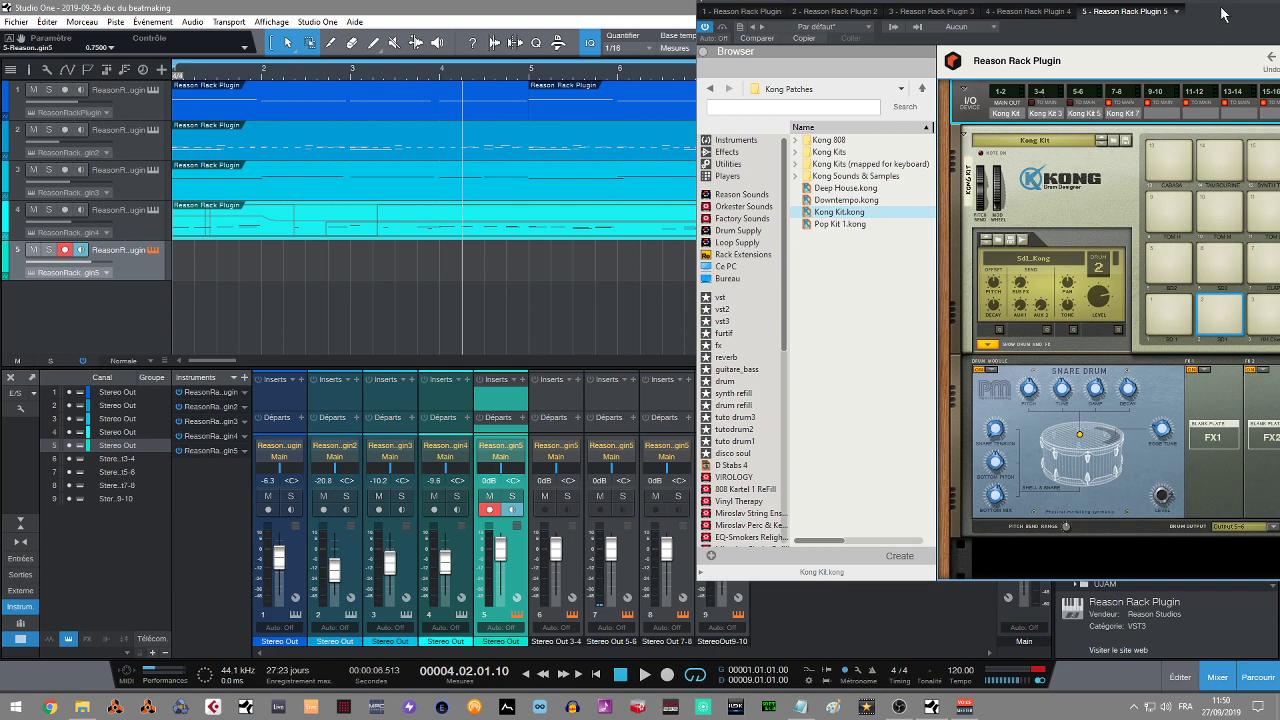
pyautogui.moveTo(1222, 14); pyautogui.dragTo(774, 46)
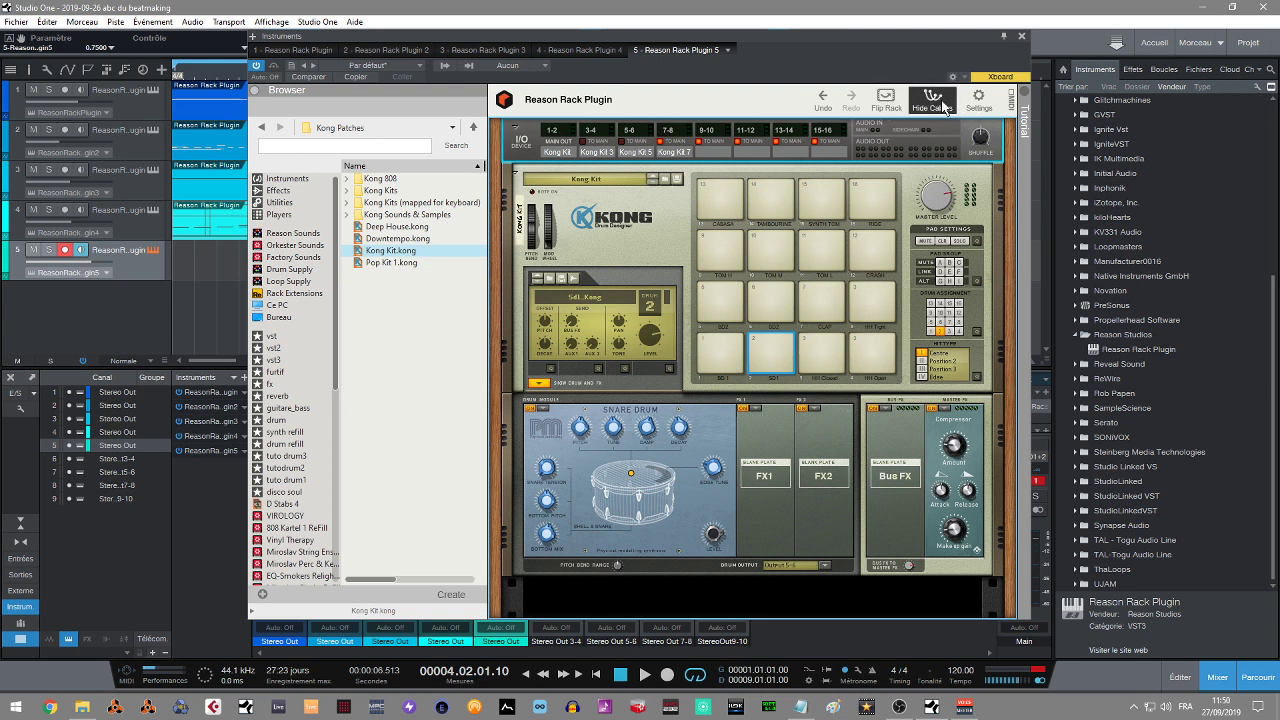
# Turn the rack to its back and add a Synapse Fat Space Reverb effect below Kong.
pyautogui.click(885, 100)
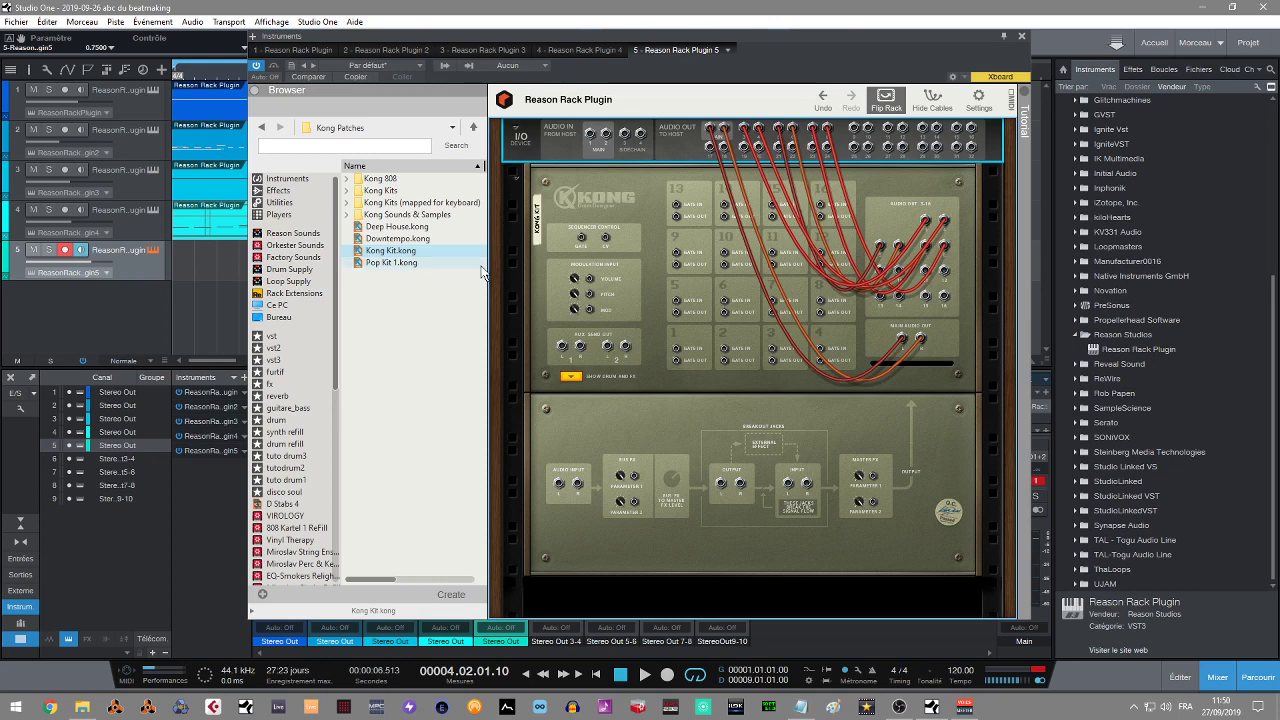
pyautogui.click(280, 190)
pyautogui.moveTo(483, 200); pyautogui.dragTo(503, 509)
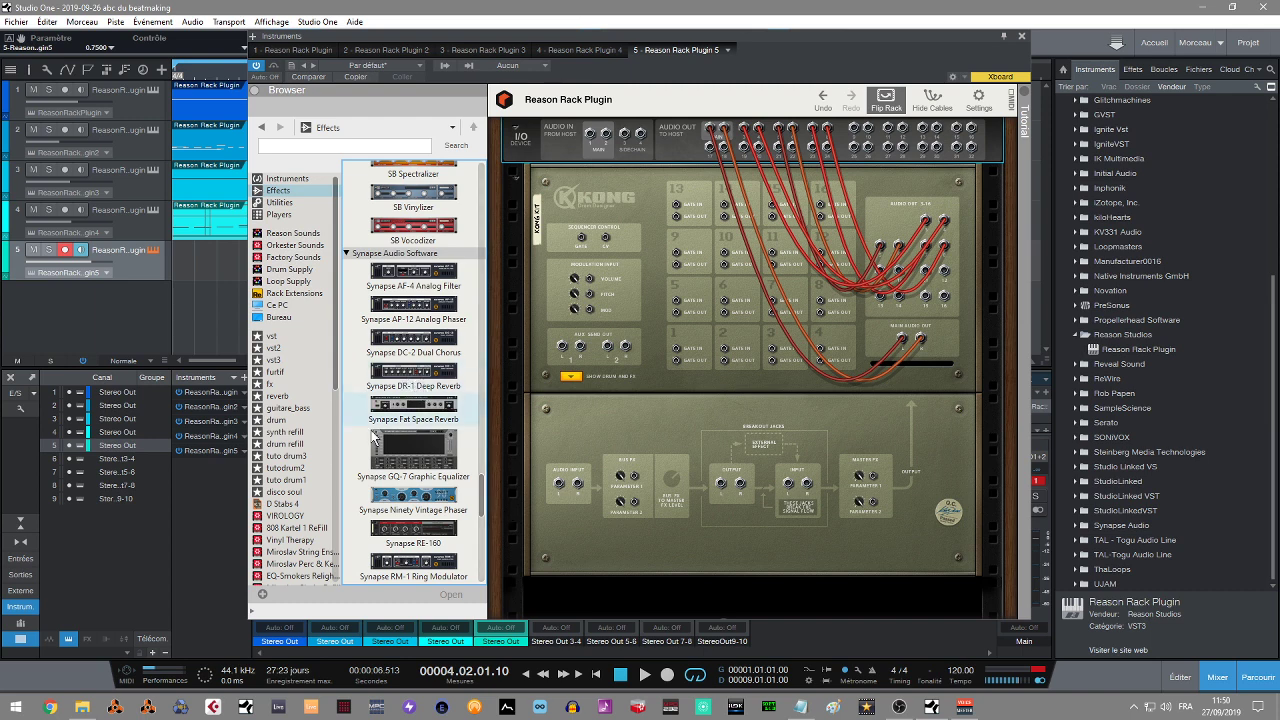
pyautogui.moveTo(414, 412); pyautogui.dragTo(825, 558)
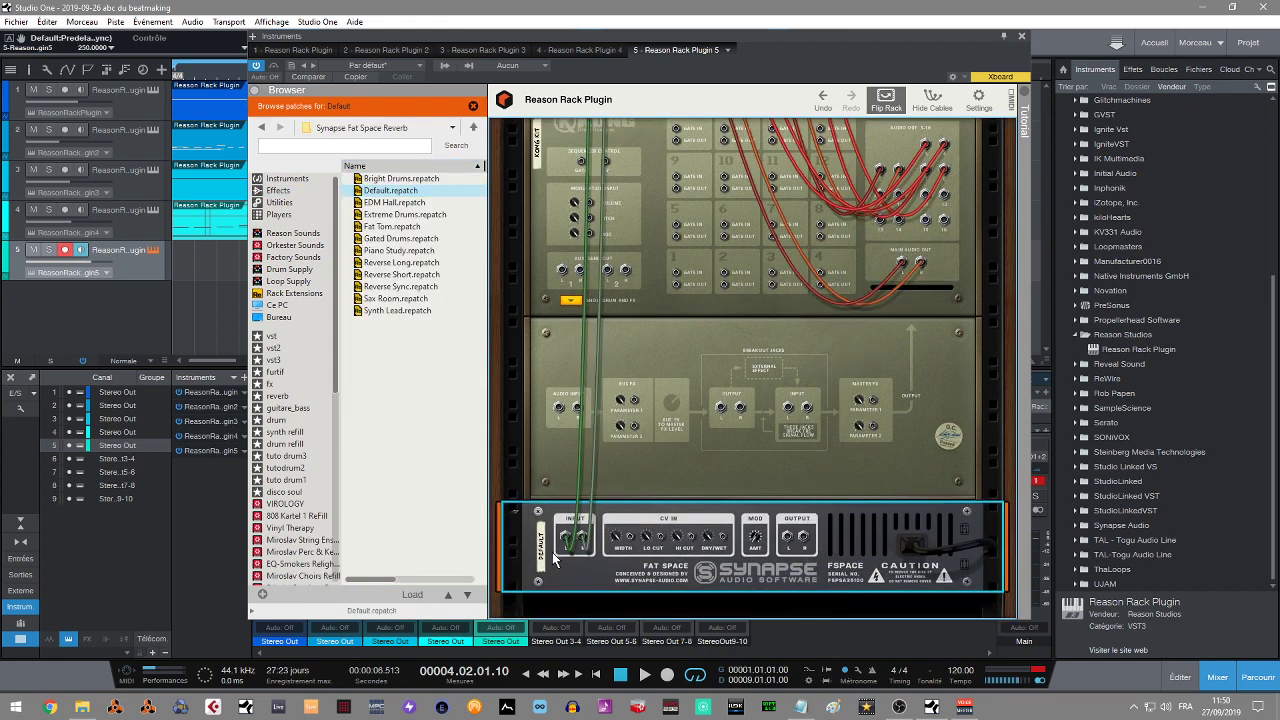
# Disconnect the reverb from Kong's aux sends and cable it between Kong's outputs 5-6 and host outputs 5-6.
pyautogui.moveTo(568, 536); pyautogui.dragTo(581, 611)
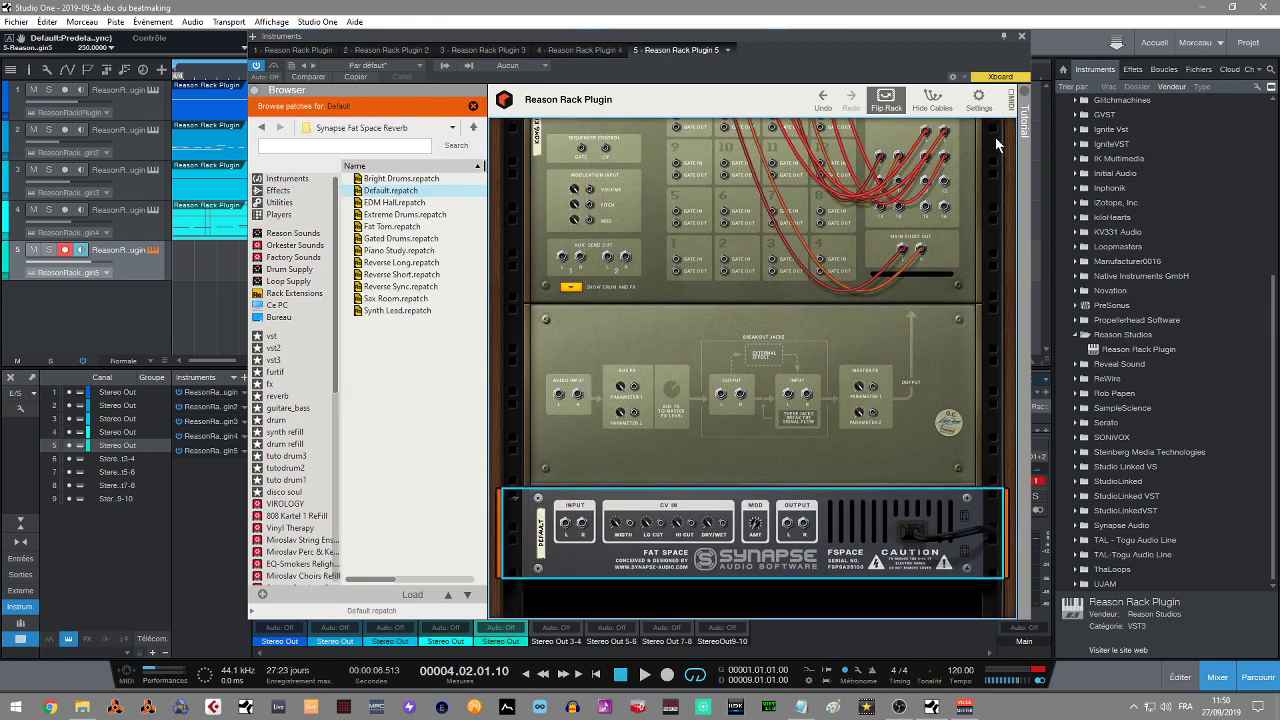
pyautogui.moveTo(880, 160); pyautogui.dragTo(590, 512)
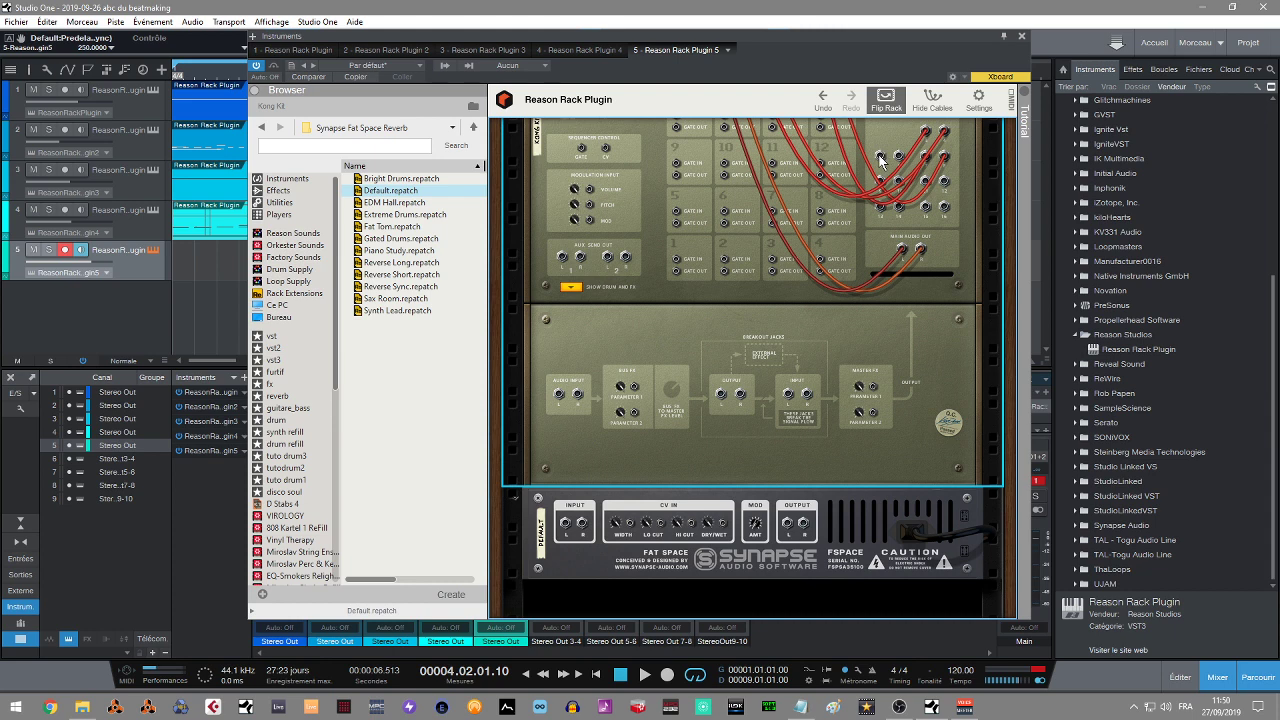
pyautogui.moveTo(880, 160); pyautogui.dragTo(566, 528)
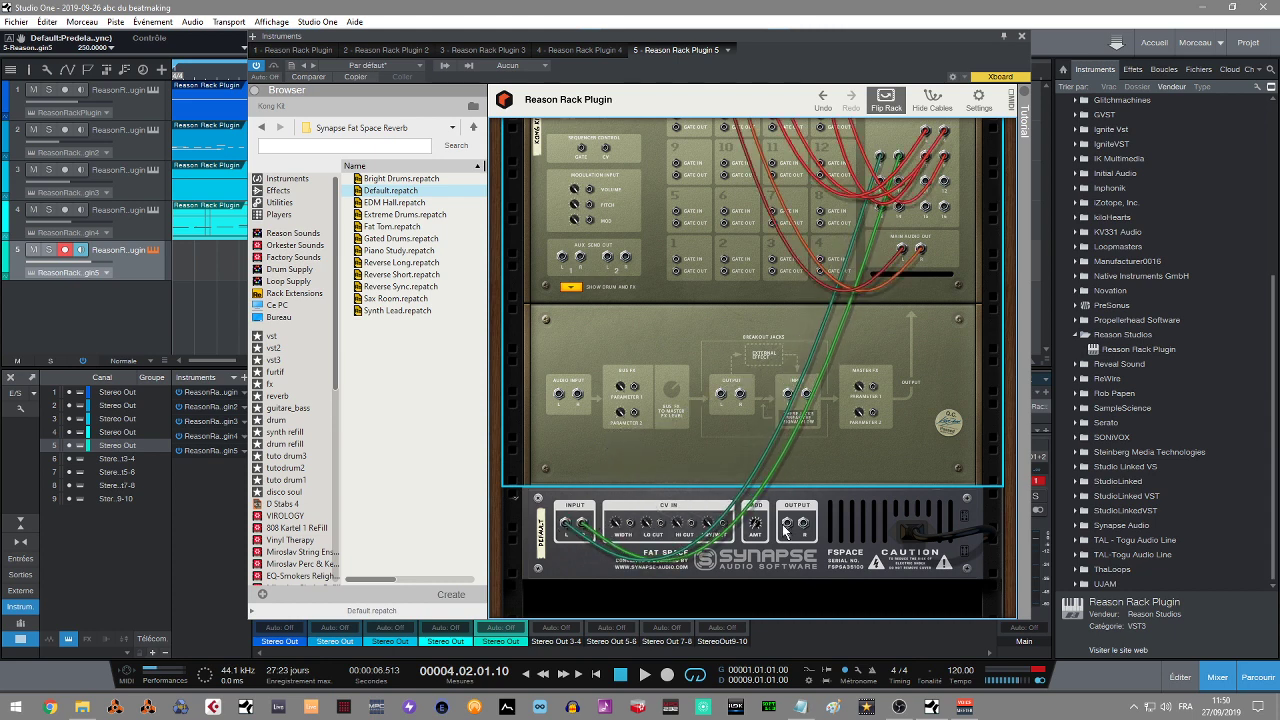
pyautogui.moveTo(790, 527); pyautogui.dragTo(779, 130)
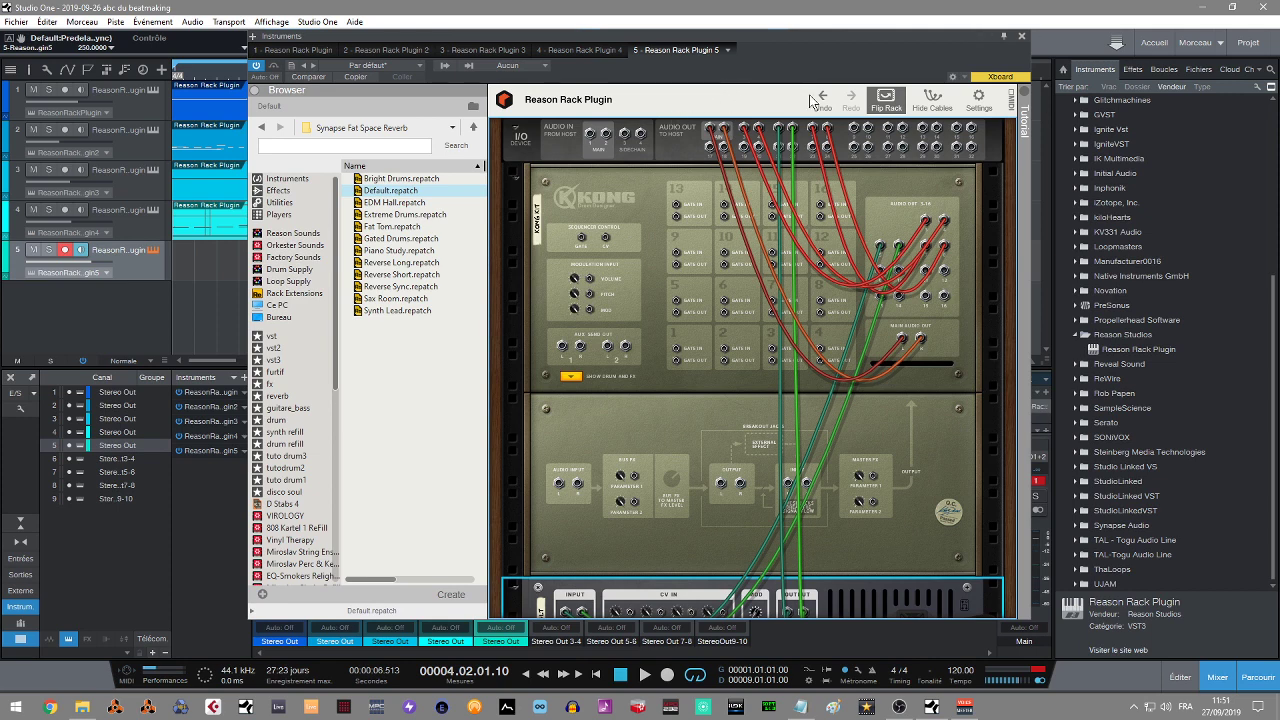
# Return to the rack's front and place Kong below the Fat Space reverb.
pyautogui.click(884, 99)
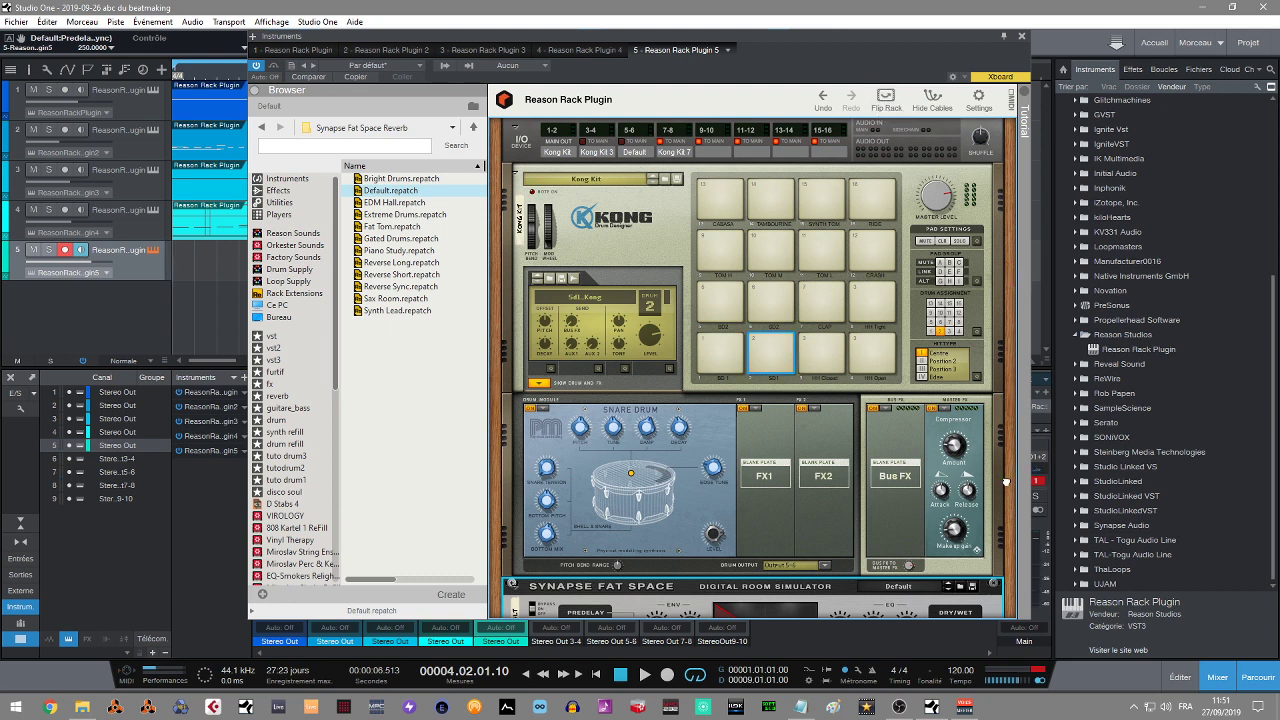
pyautogui.moveTo(999, 491); pyautogui.dragTo(1006, 476)
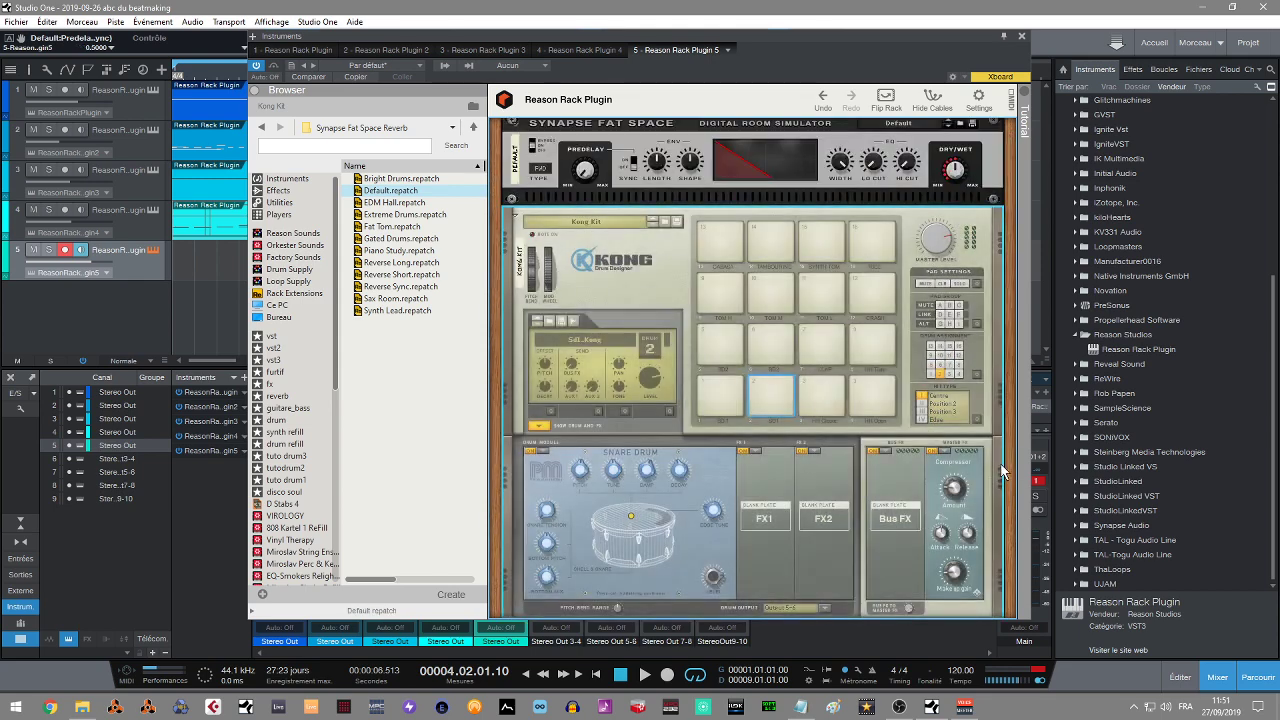
pyautogui.scroll(2, 1006, 476)
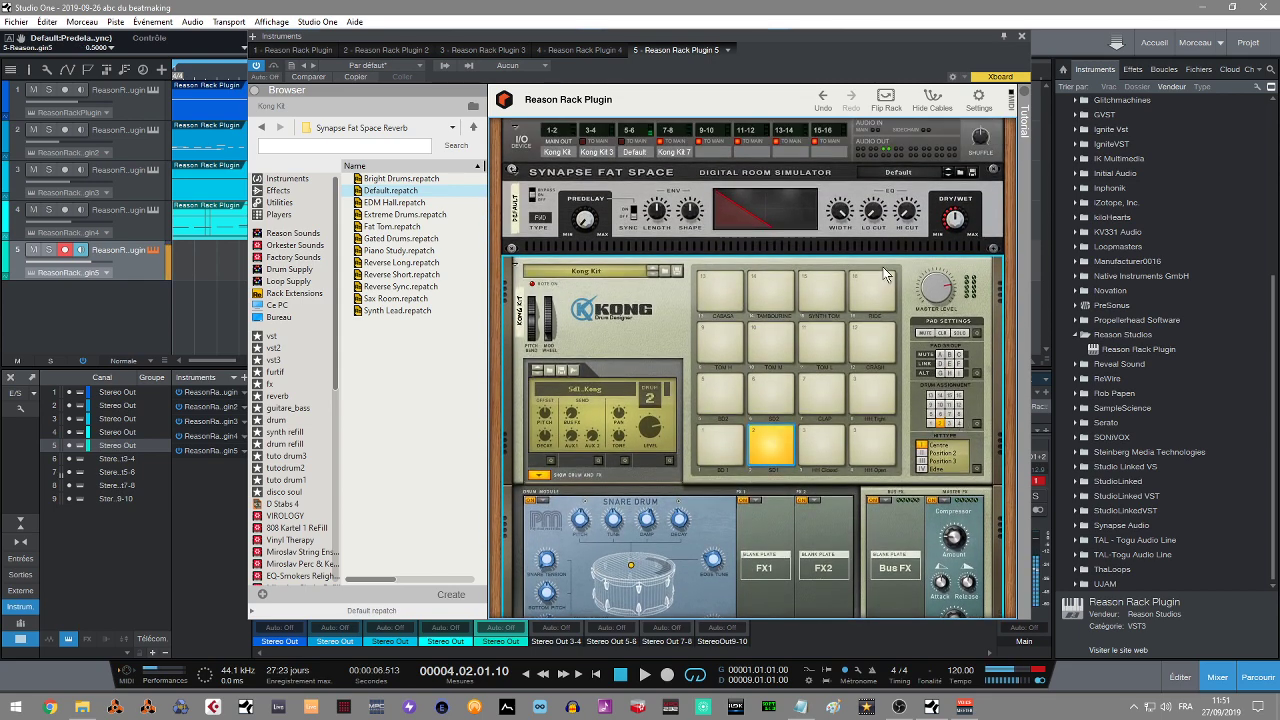
# Adjust the Fat Space reverb's envelope, low cut and high cut (about 0.34), and check the drum channels in the mixer.
pyautogui.moveTo(746, 207); pyautogui.dragTo(732, 229)
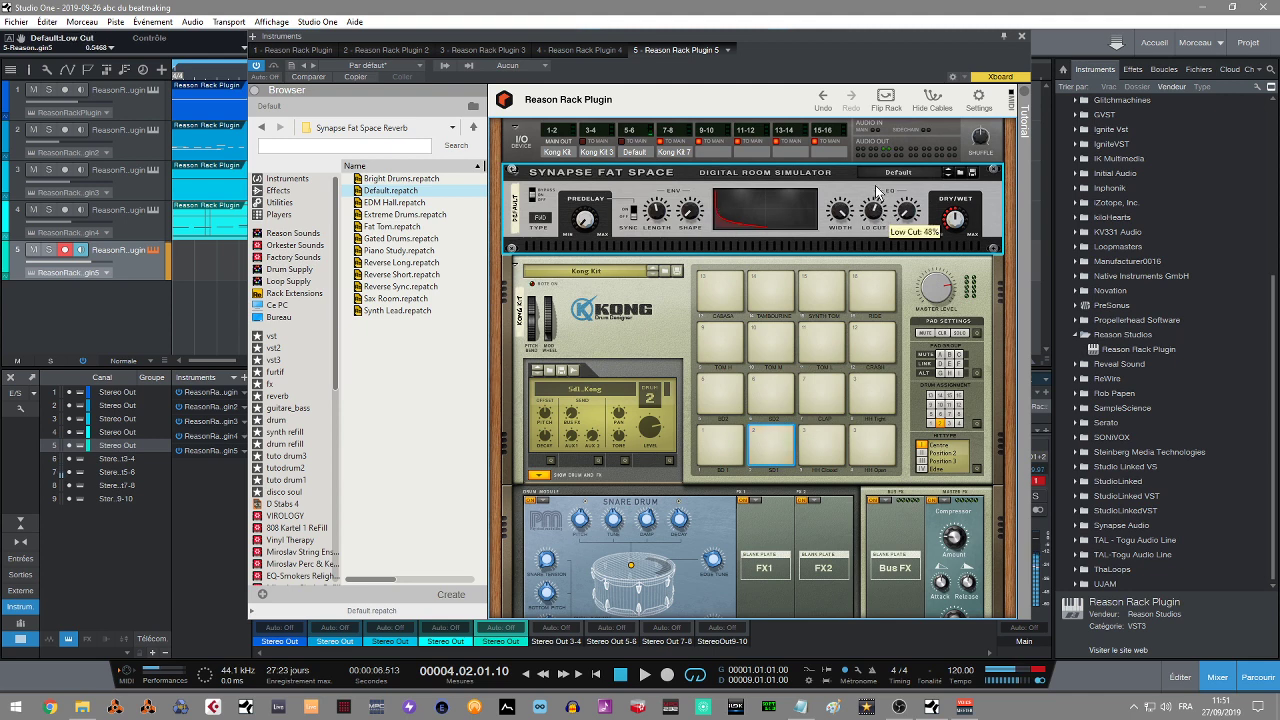
pyautogui.moveTo(876, 190); pyautogui.dragTo(913, 200)
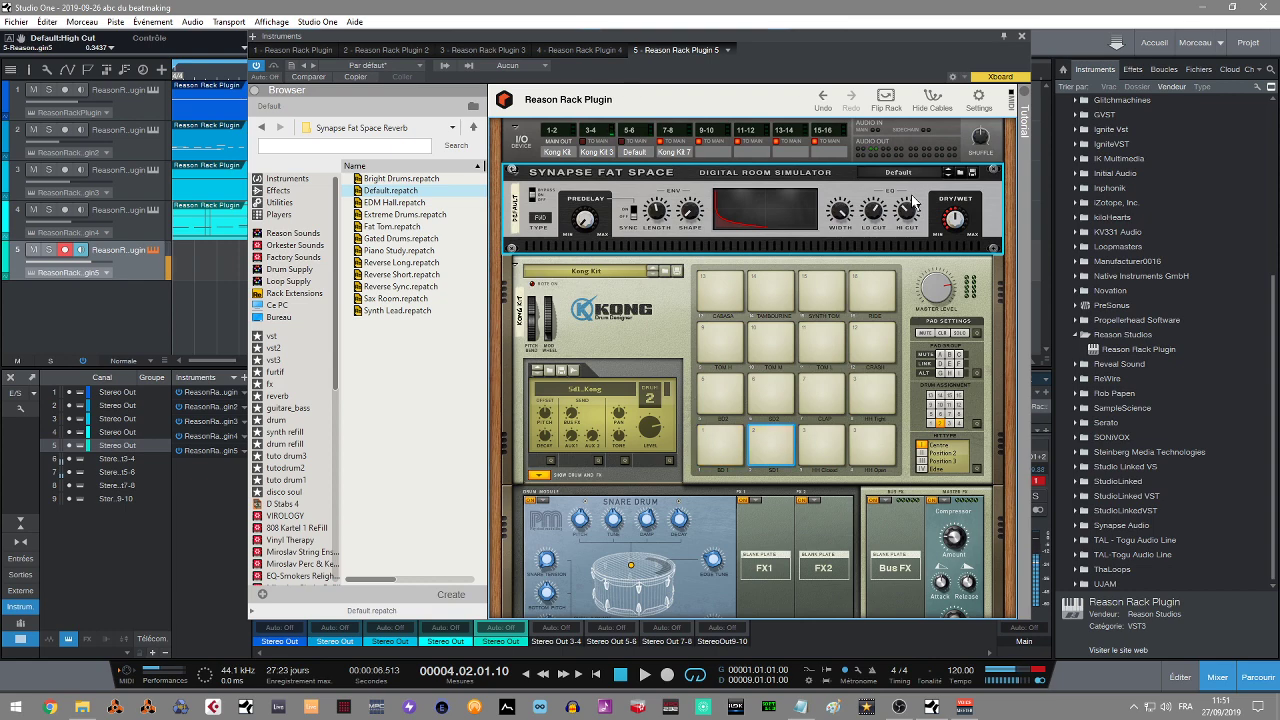
pyautogui.moveTo(946, 35); pyautogui.dragTo(1270, 5)
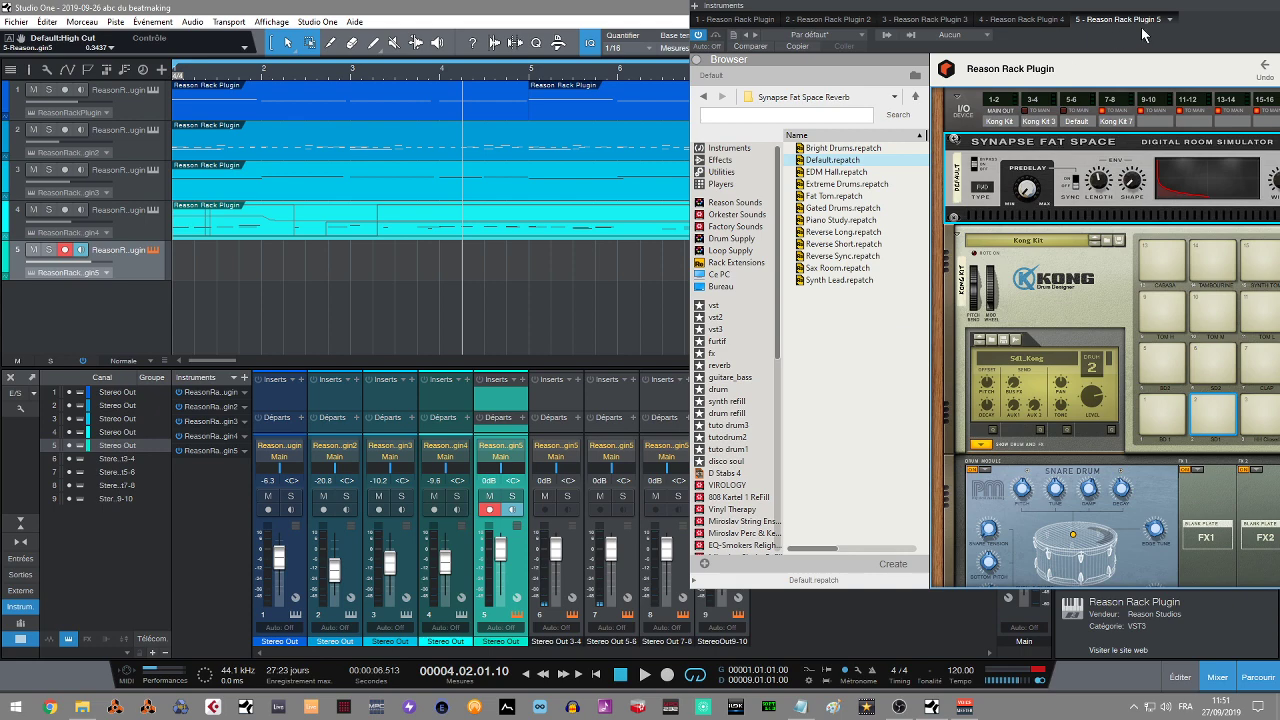
pyautogui.moveTo(1224, 15); pyautogui.dragTo(866, 30)
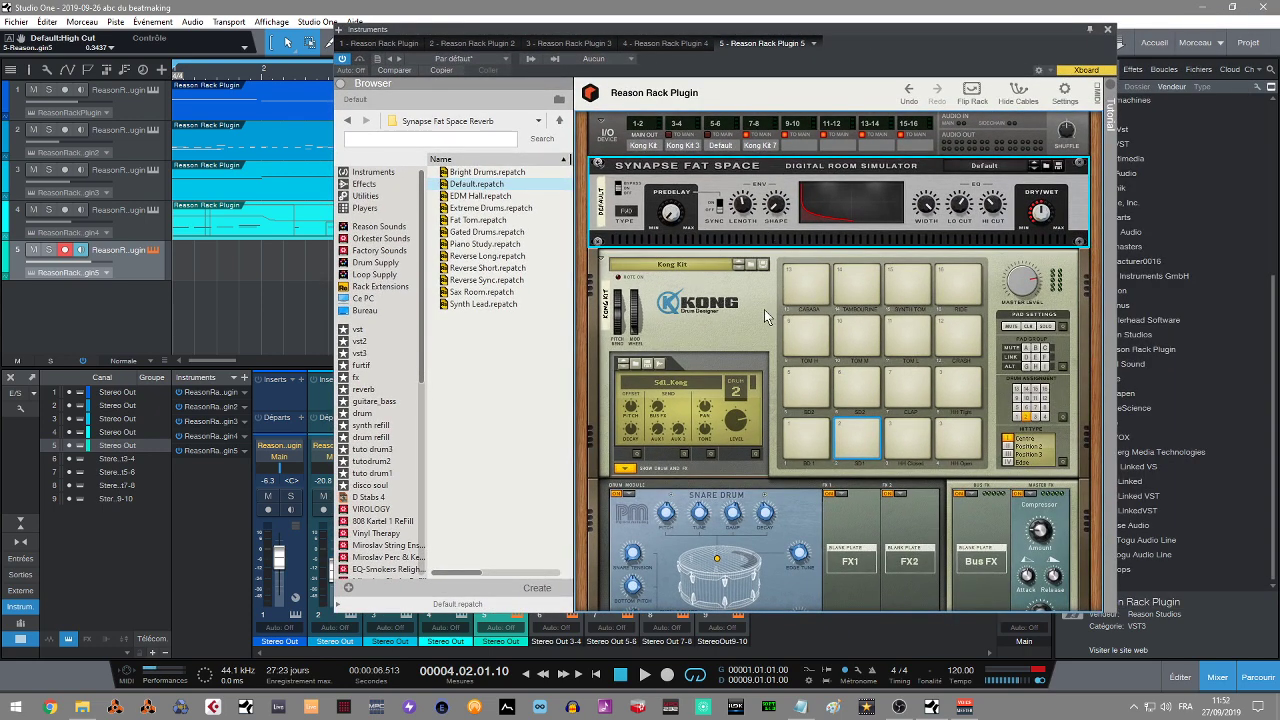
# Turn the rack to its back and look through the third-party instruments in the browser, with the built-in devices collapsed.
pyautogui.click(971, 90)
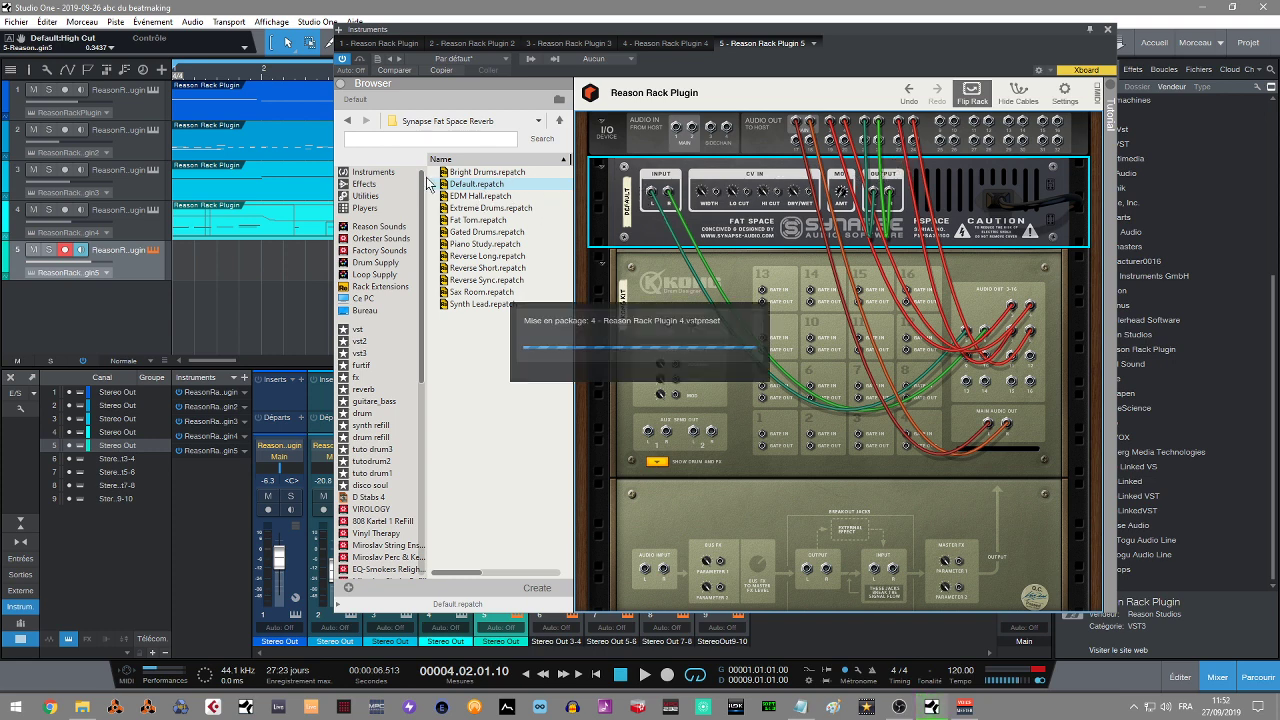
pyautogui.click(368, 173)
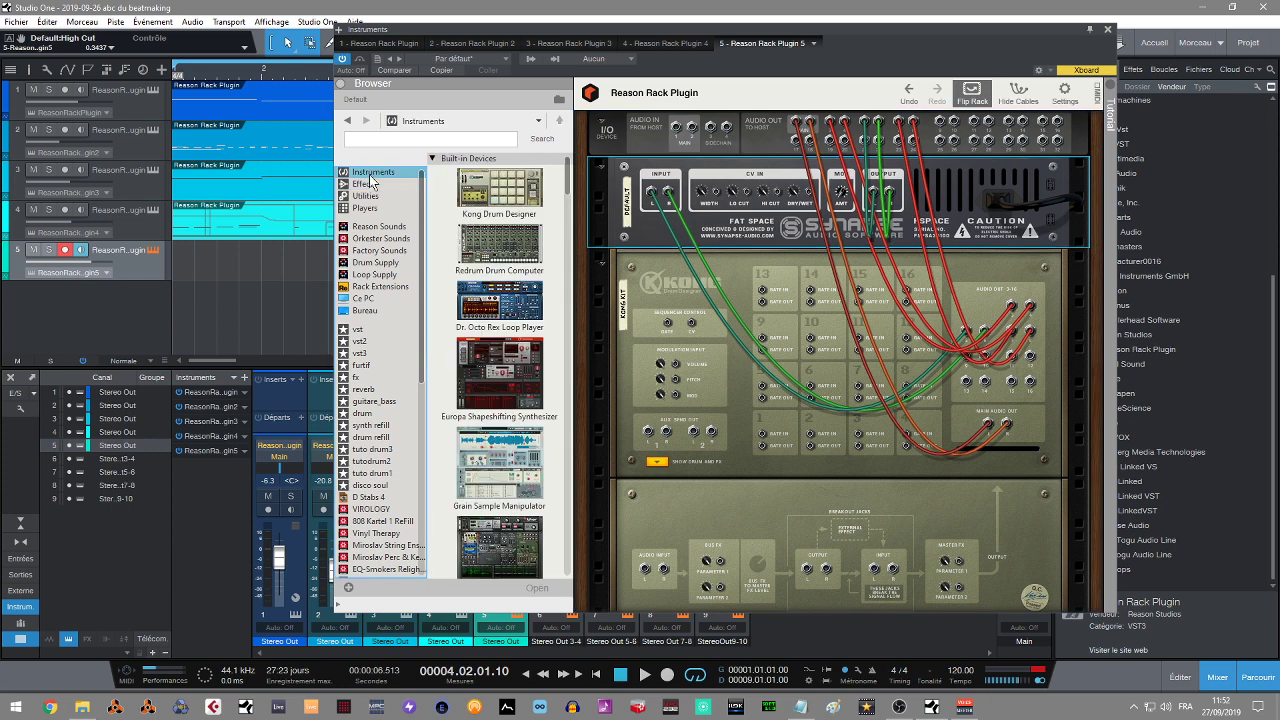
pyautogui.click(440, 160)
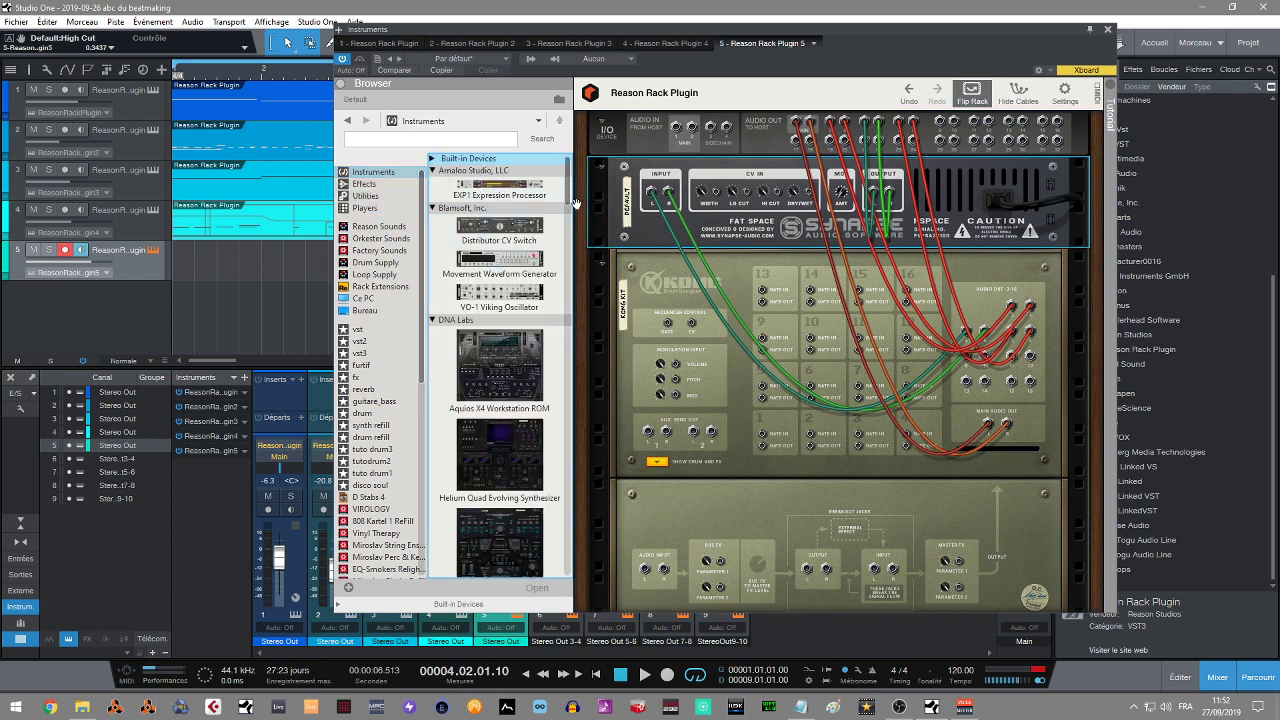
pyautogui.scroll(-5, 568, 205)
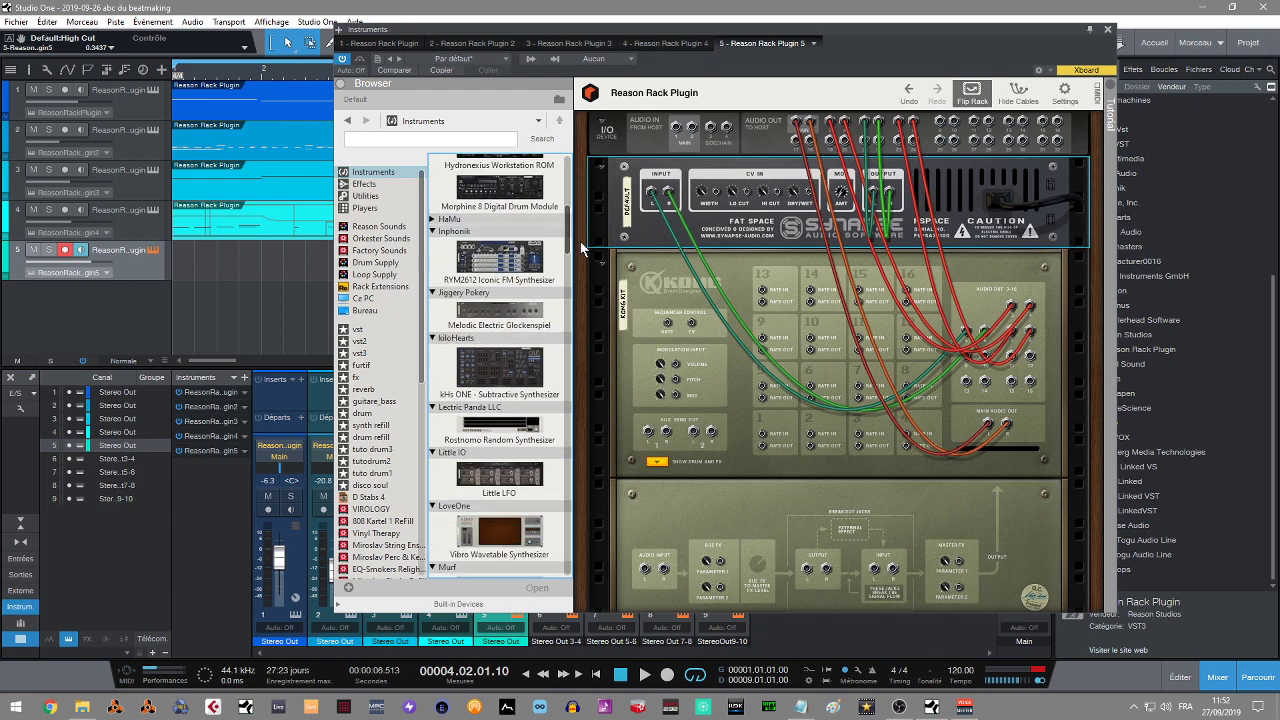
pyautogui.scroll(5, 582, 219)
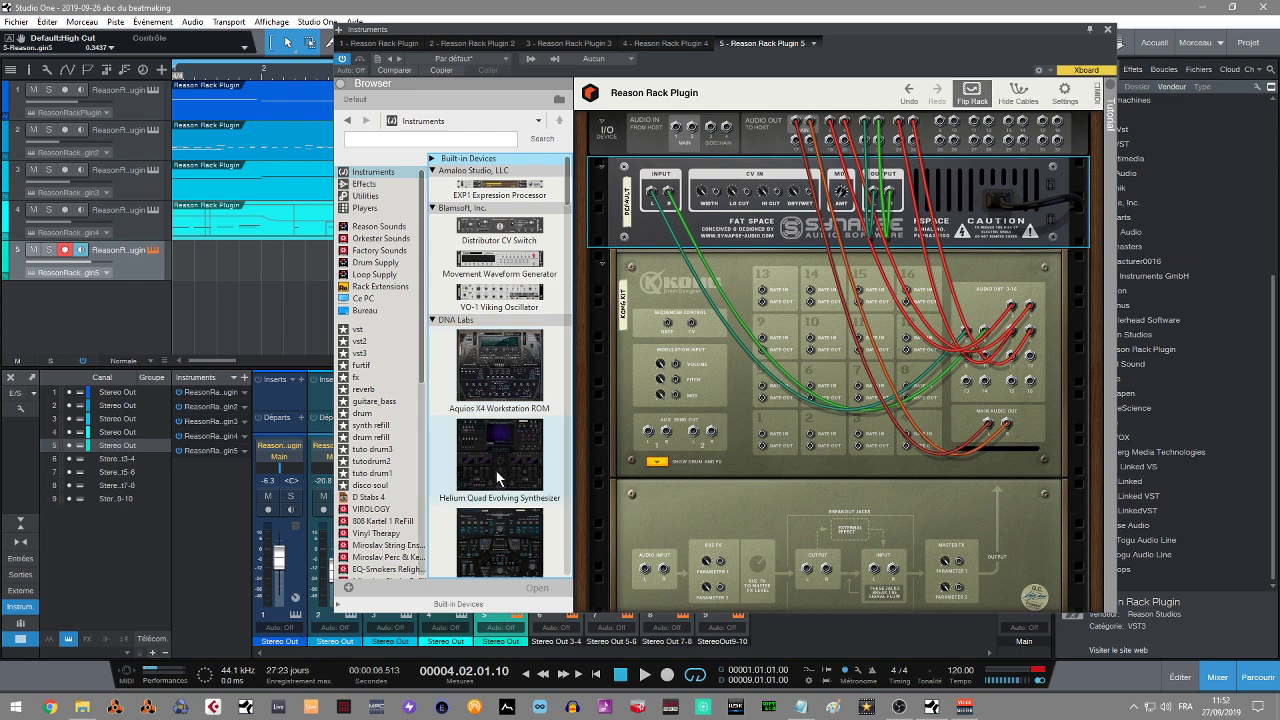
pyautogui.scroll(-3, 577, 237)
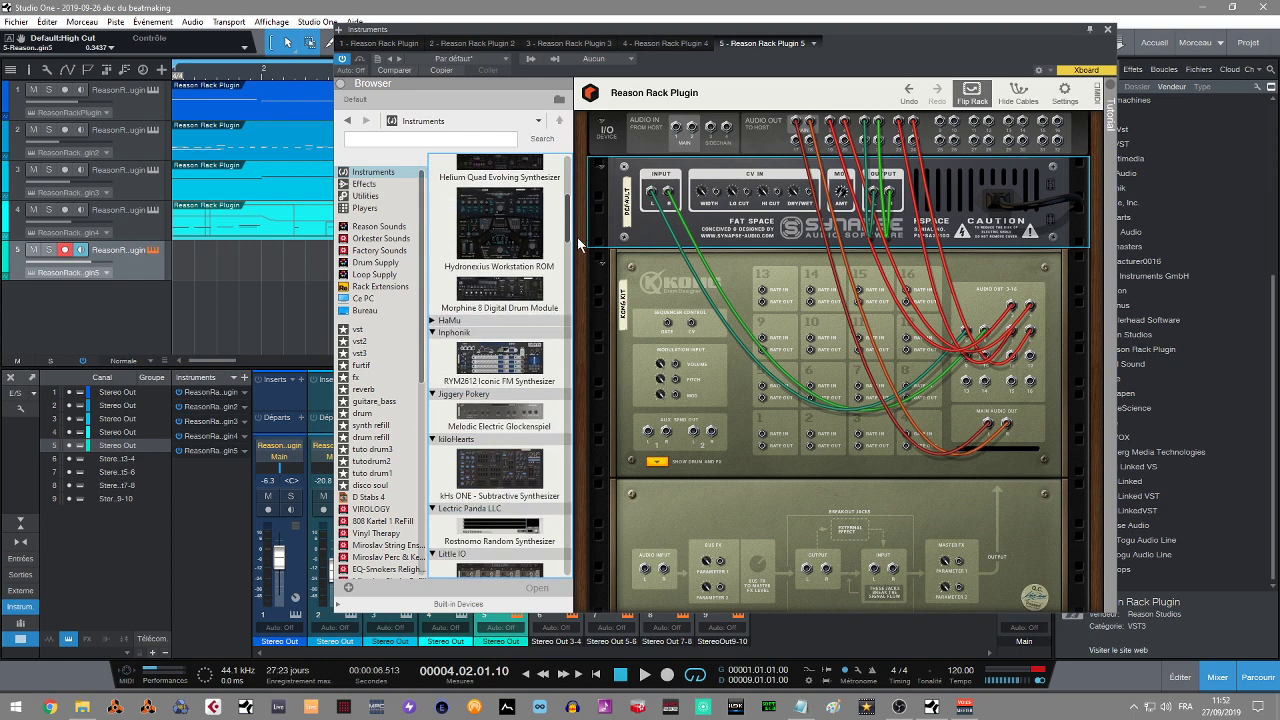
pyautogui.scroll(-5, 577, 237)
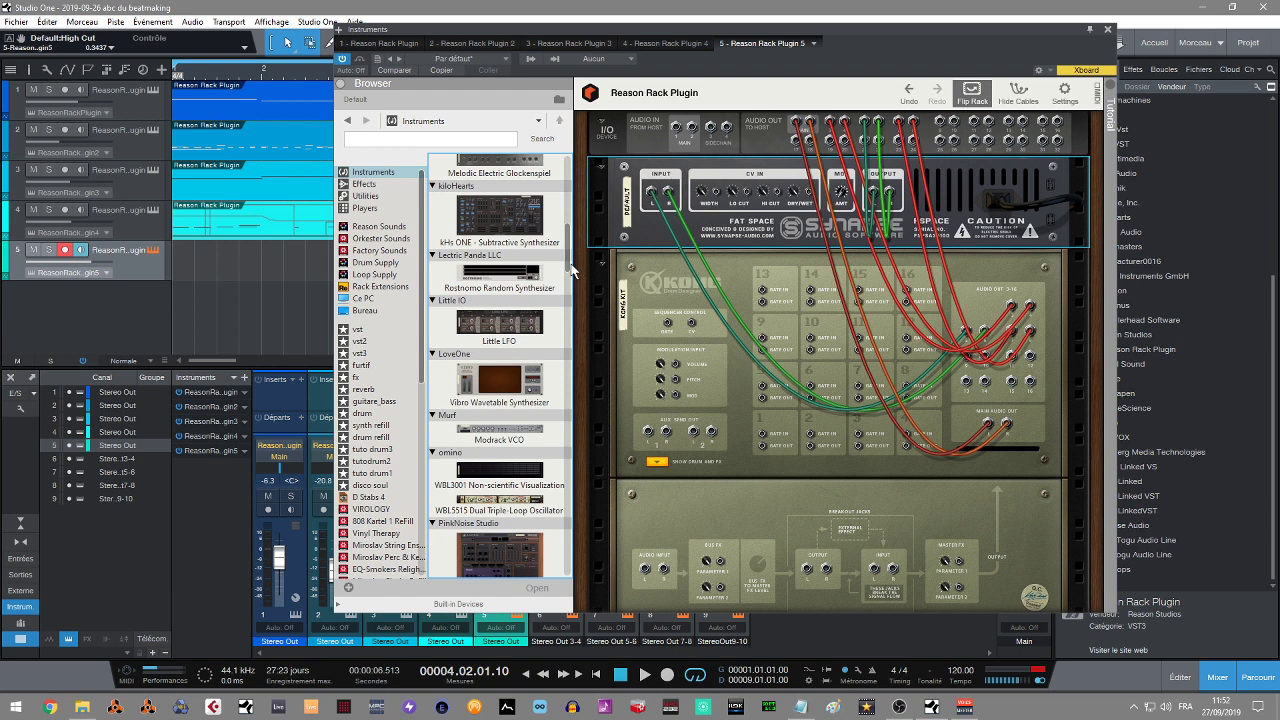
pyautogui.scroll(-5, 575, 280)
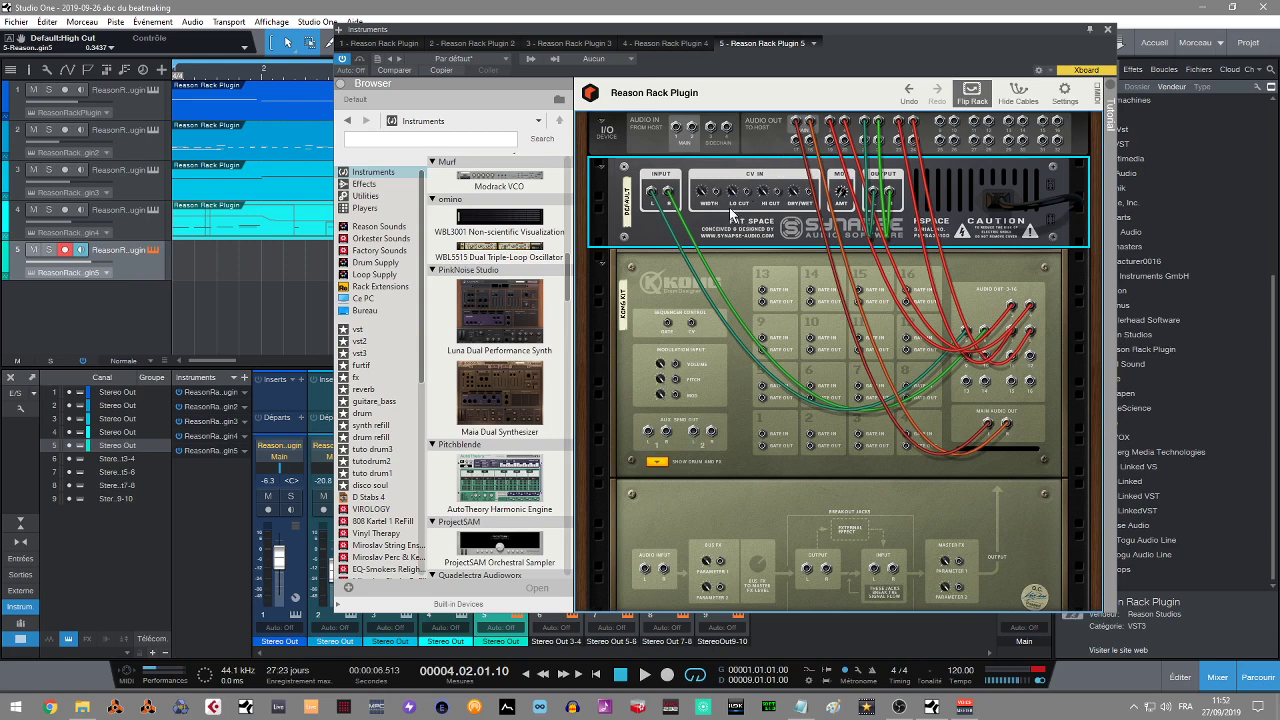
# Delete the Fat Space reverb and the Kong drum machine from the fifth rack plugin.
pyautogui.rightClick(771, 178)
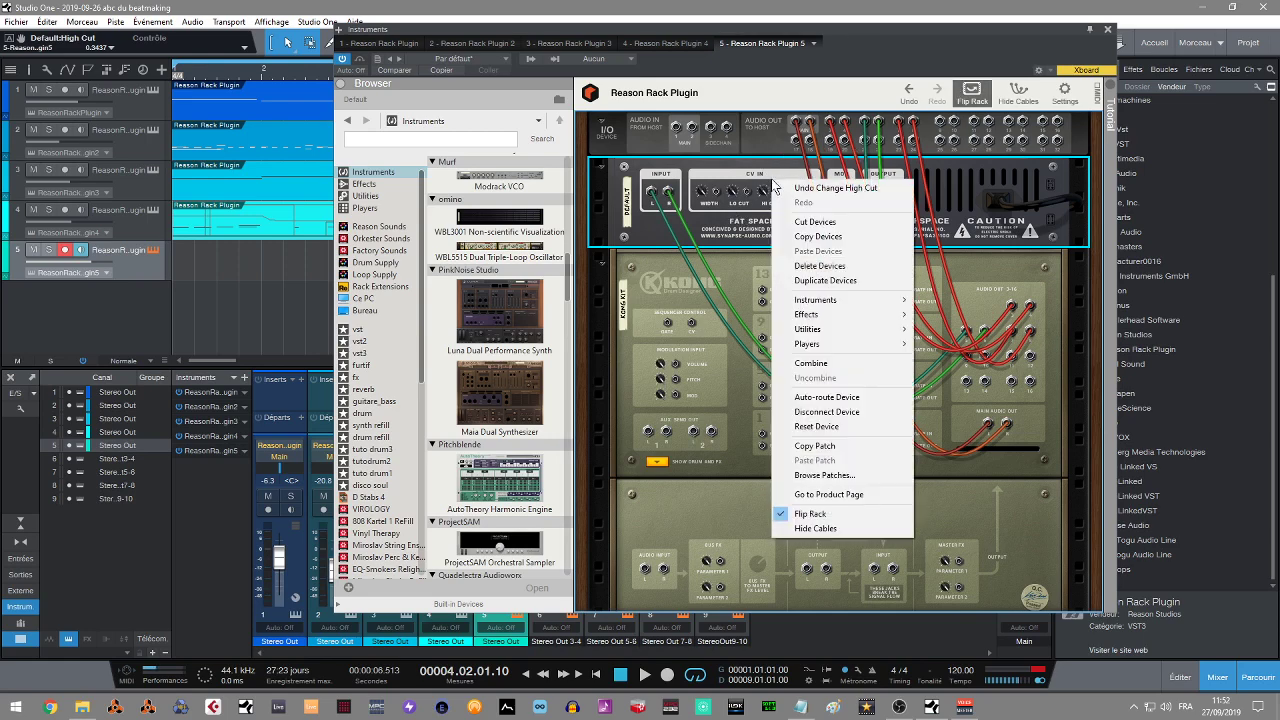
pyautogui.click(785, 264)
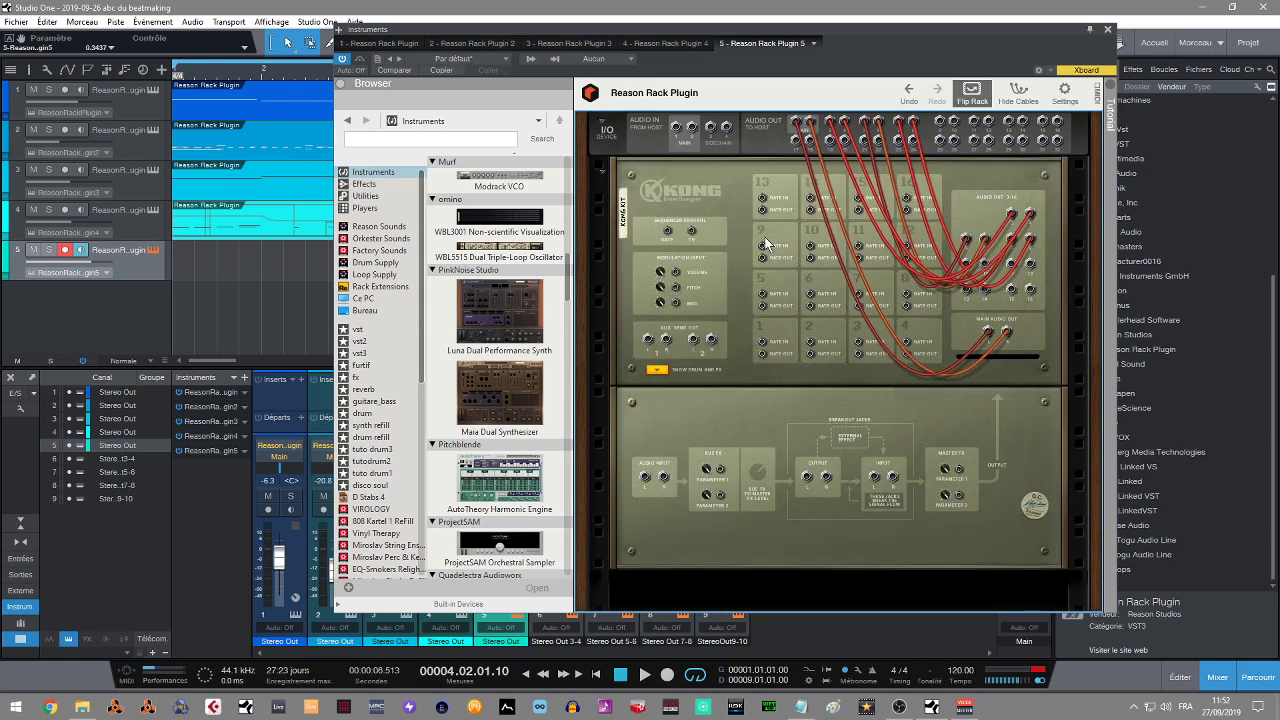
pyautogui.rightClick(765, 292)
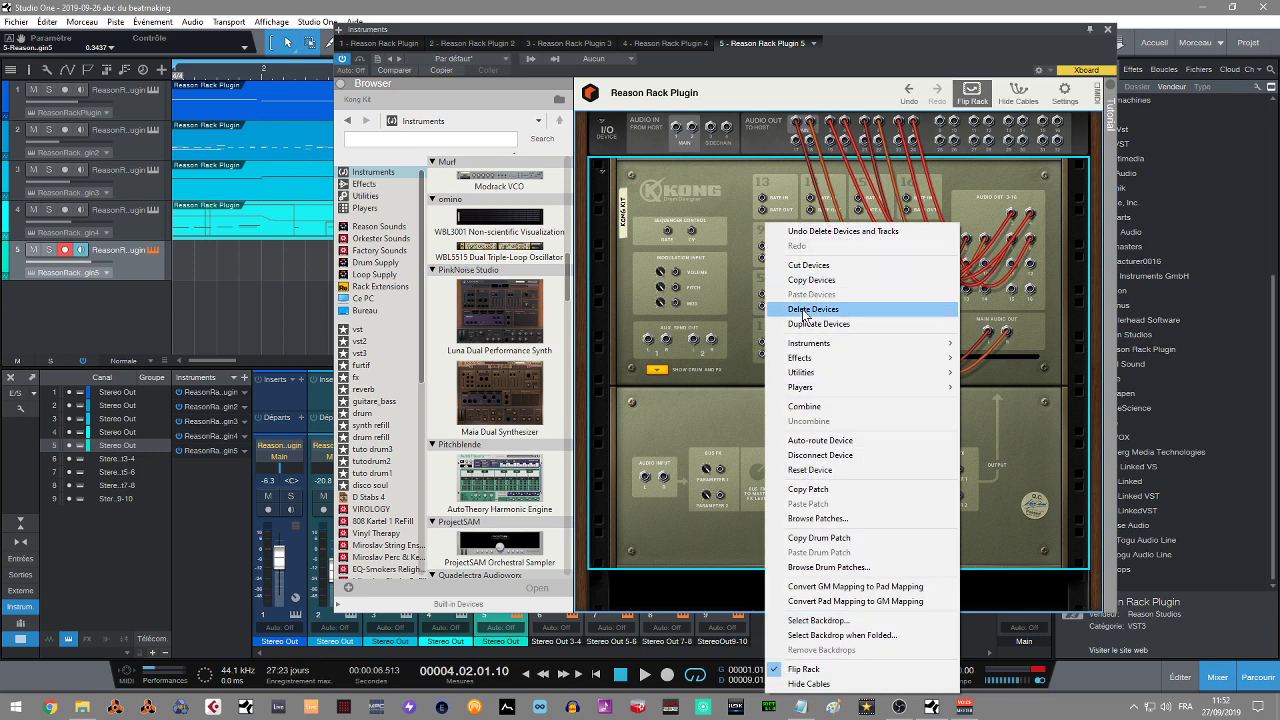
pyautogui.click(804, 310)
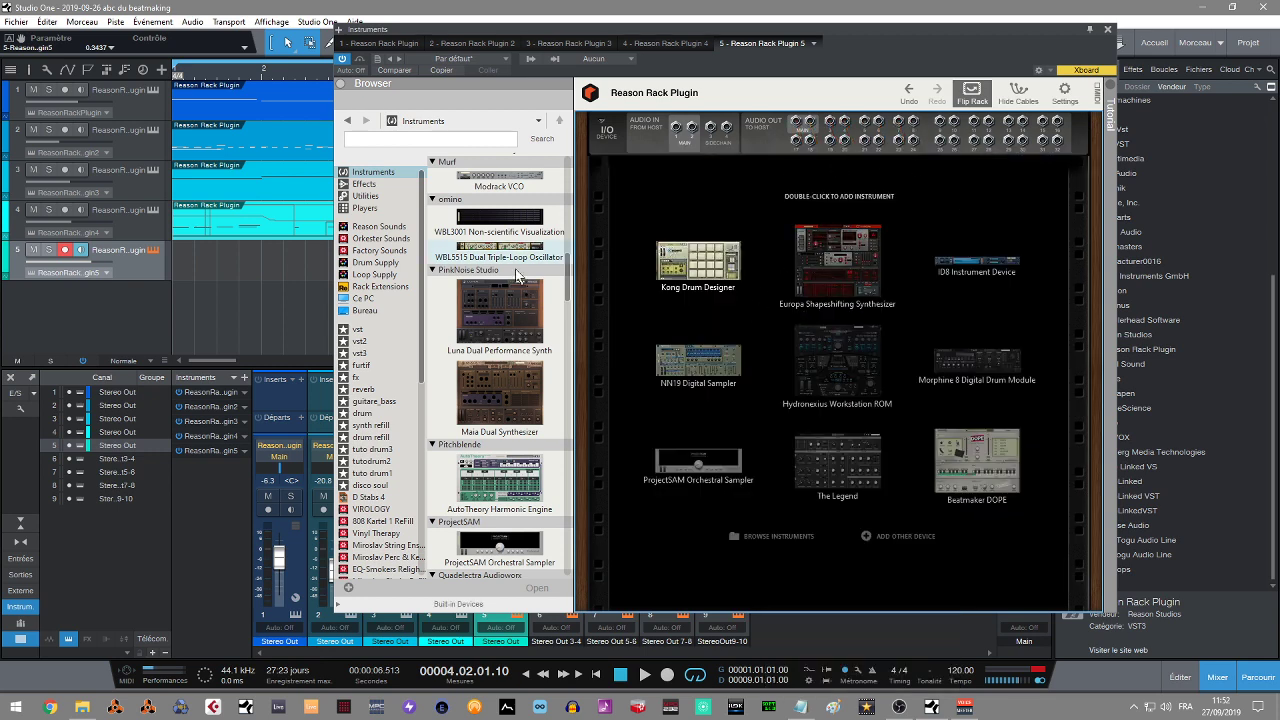
# Add a Luna Dual Performance Synth to the empty rack, check its front and back, and load the Half Minute Left Seq patch.
pyautogui.moveTo(467, 323)
pyautogui.mouseDown()
pyautogui.moveTo(757, 290)
pyautogui.moveTo(743, 315)
pyautogui.moveTo(895, 238)
pyautogui.moveTo(920, 205)
pyautogui.moveTo(958, 198)
pyautogui.mouseUp()
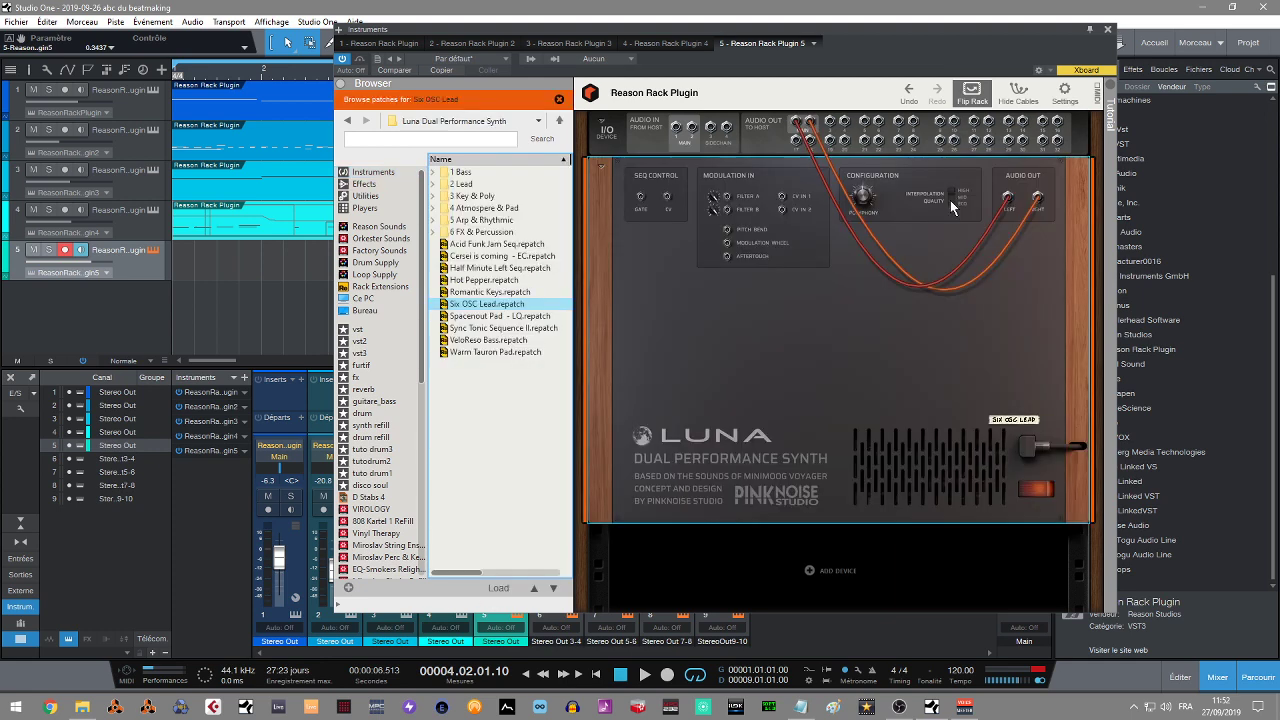
pyautogui.click(969, 92)
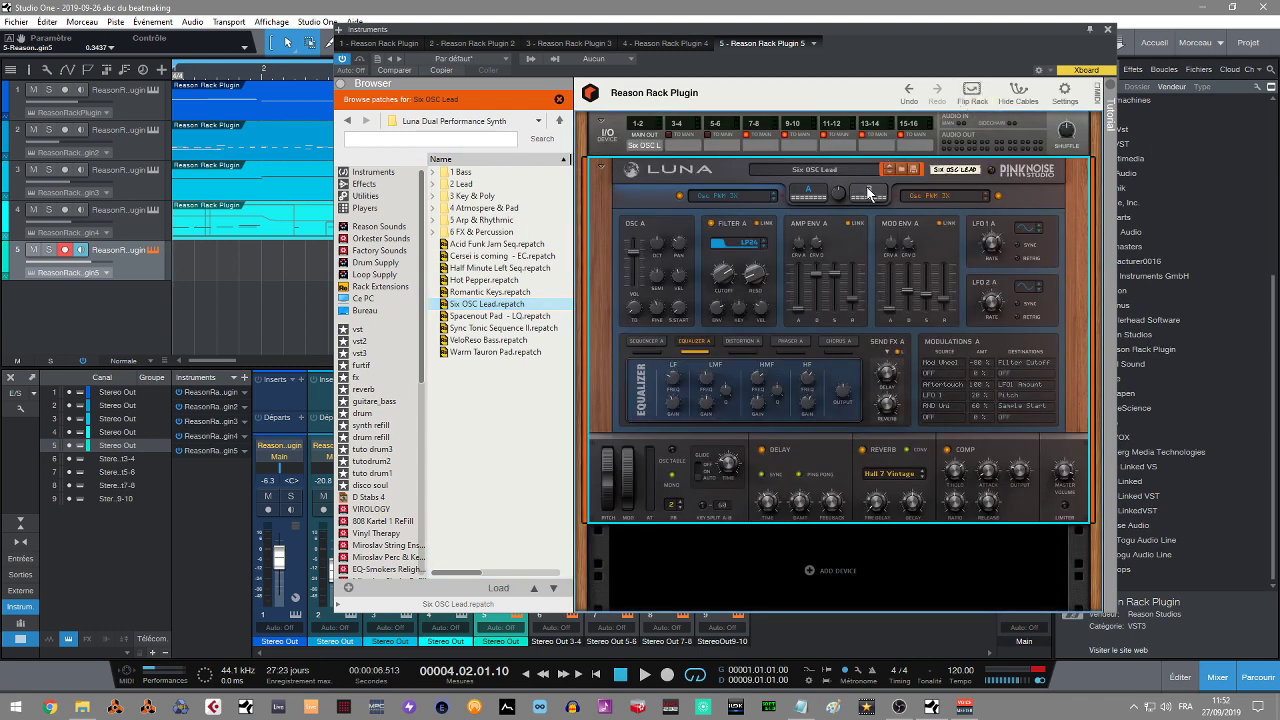
pyautogui.click(973, 92)
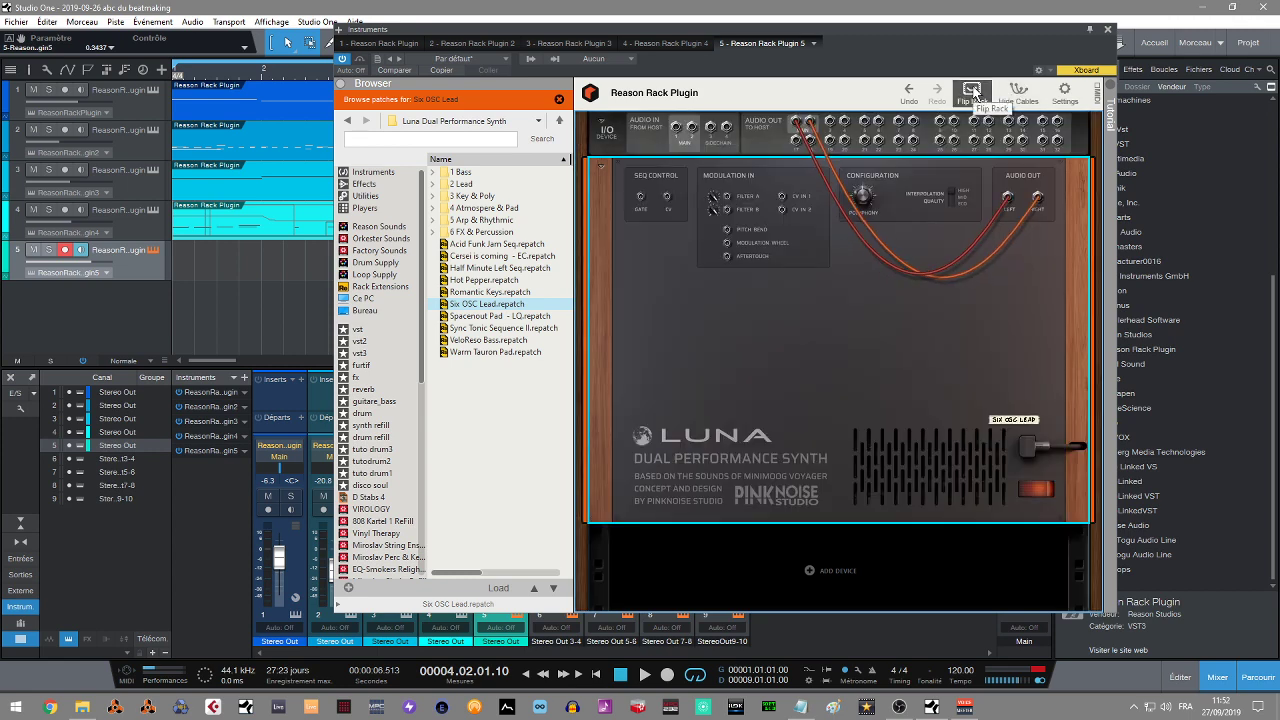
pyautogui.click(973, 92)
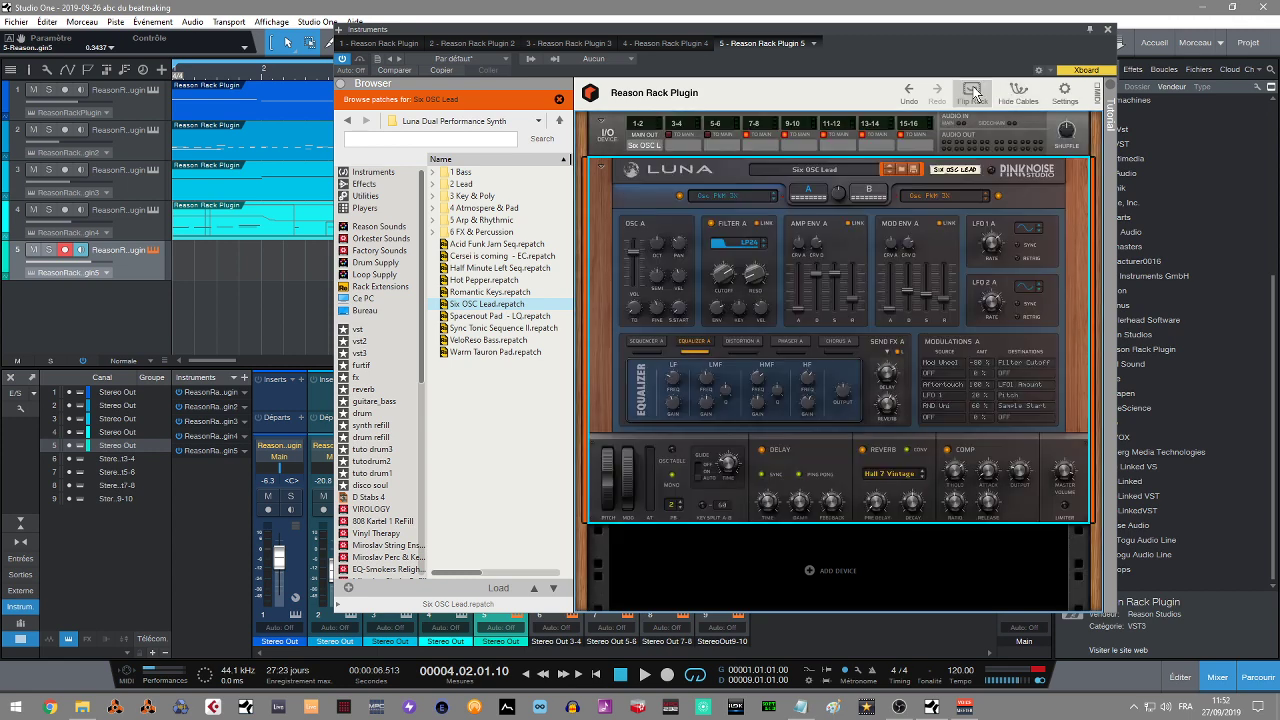
pyautogui.click(490, 268)
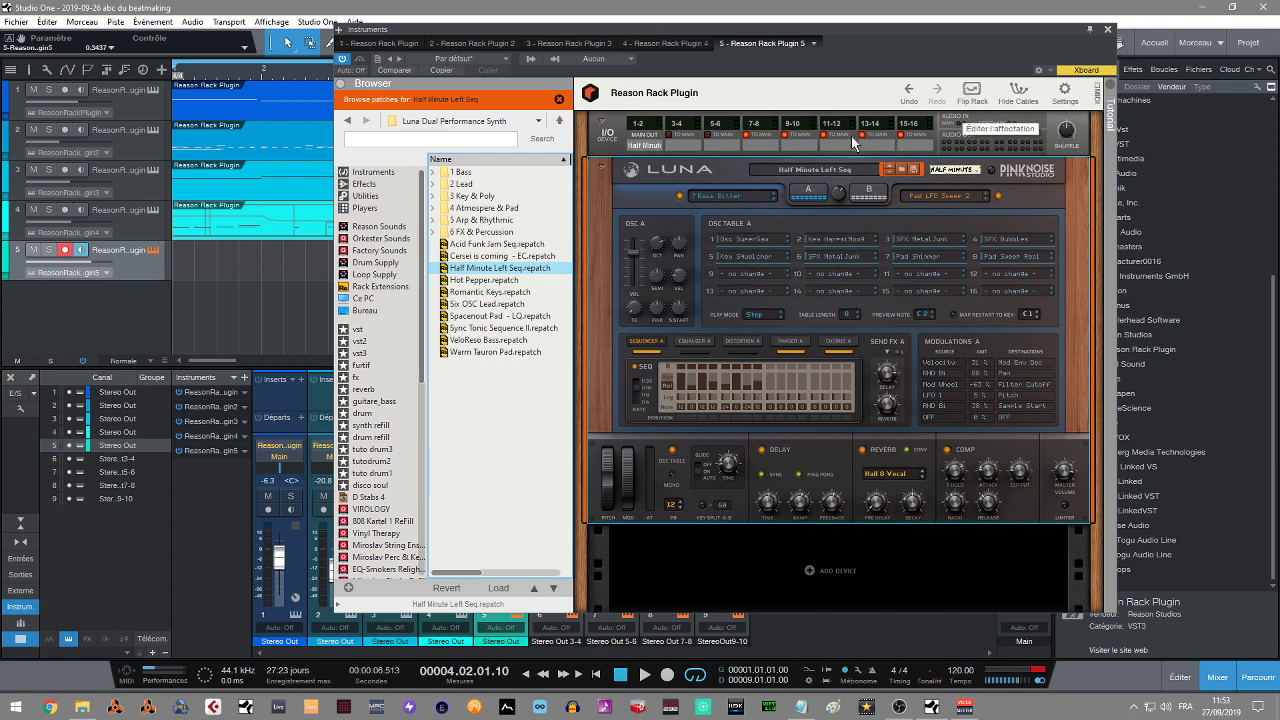
# Close the plugin window, delete track 5 together with its instrument, and clear the main channel's clip indicator.
pyautogui.click(1107, 33)
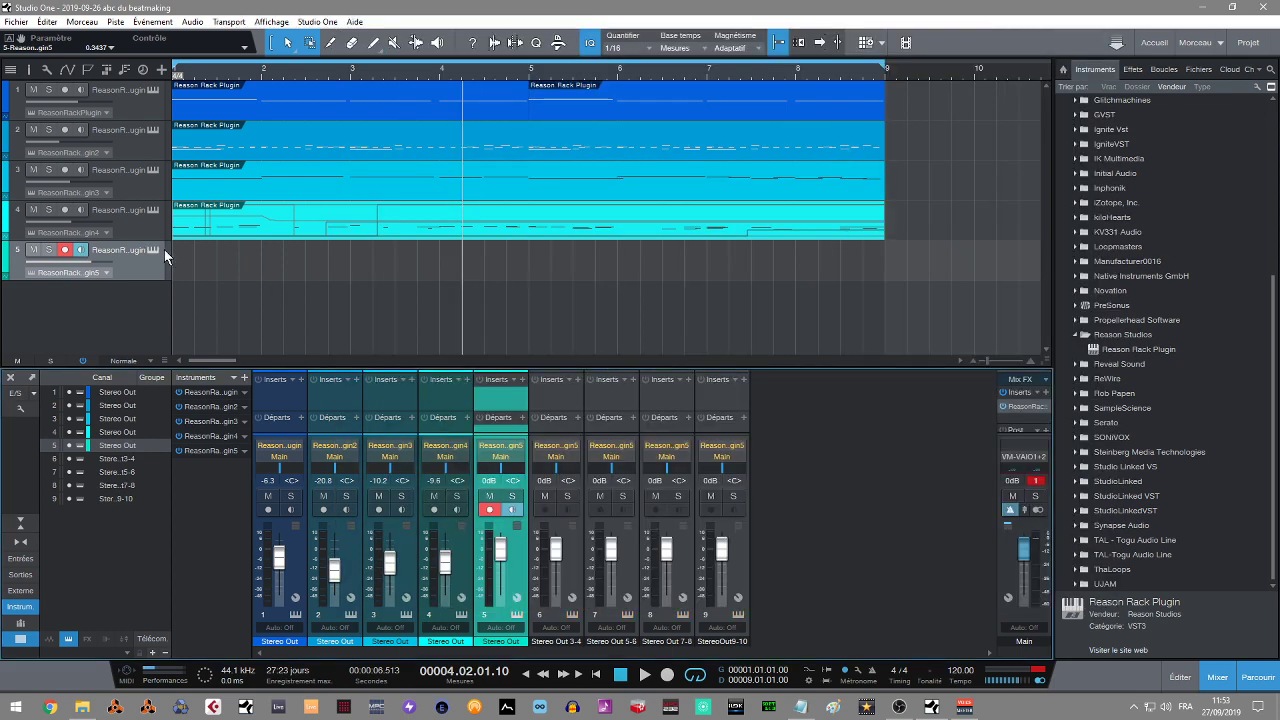
pyautogui.rightClick(143, 275)
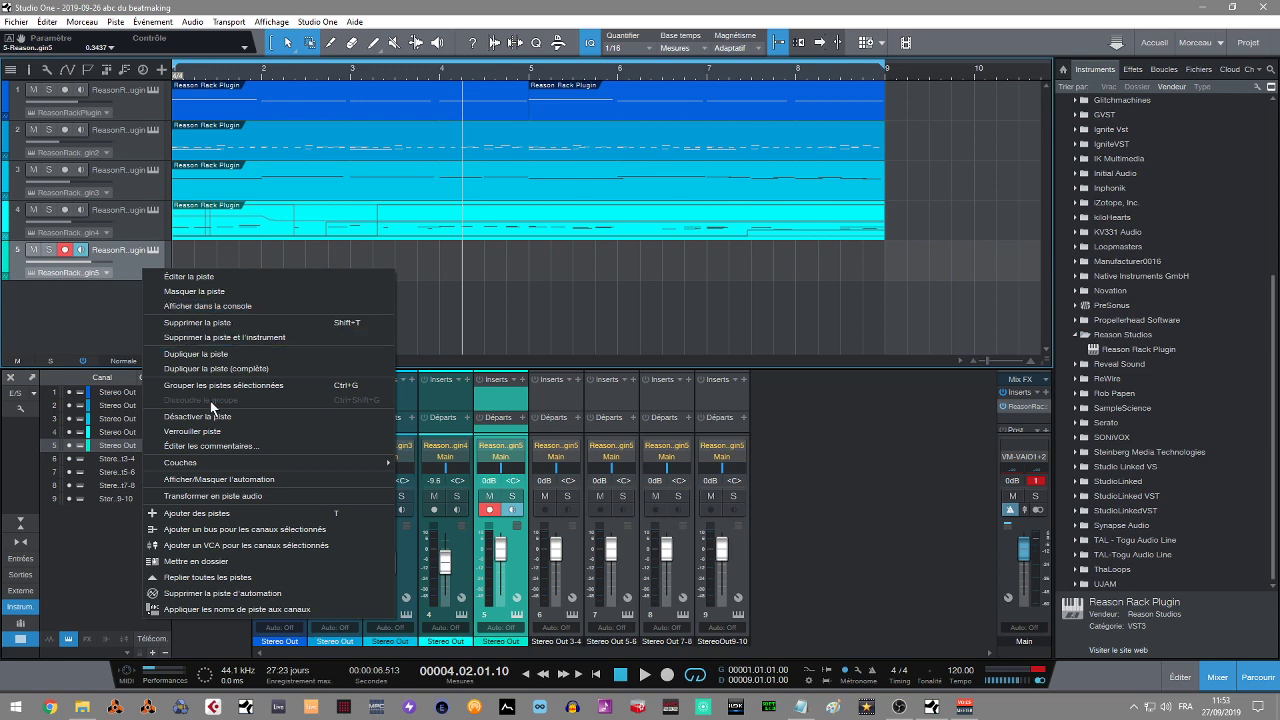
pyautogui.click(227, 338)
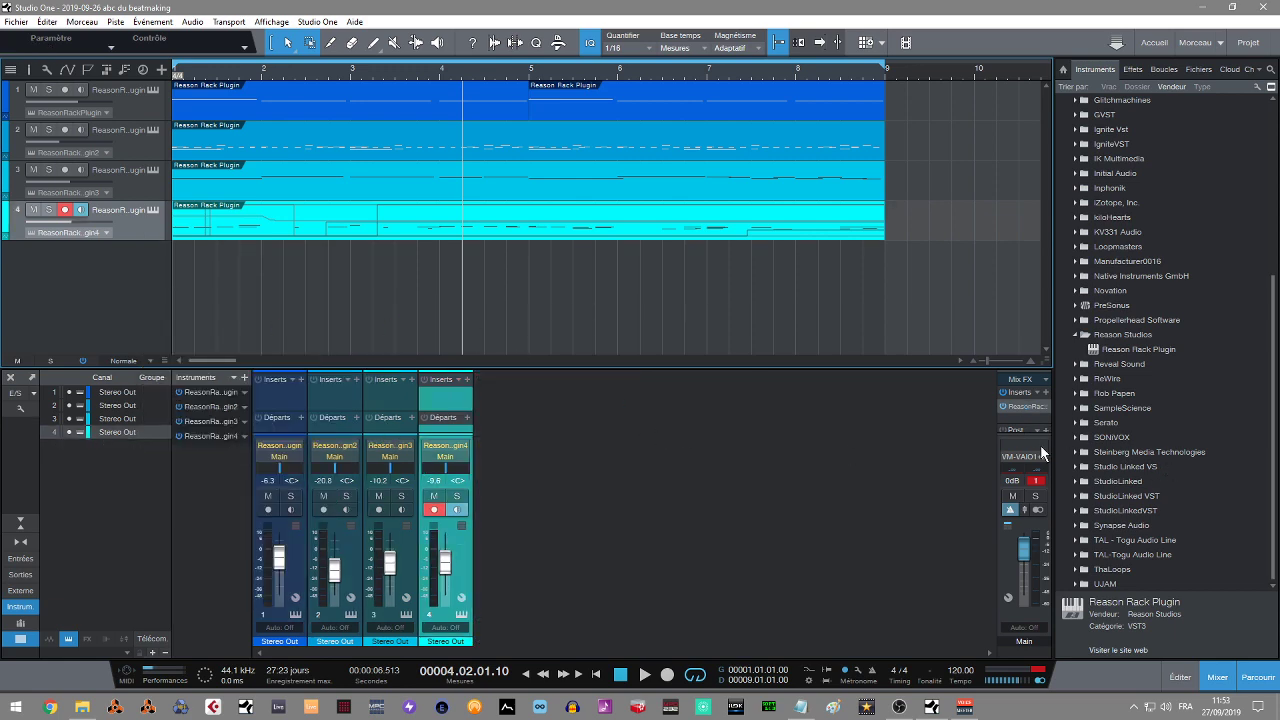
pyautogui.click(1036, 483)
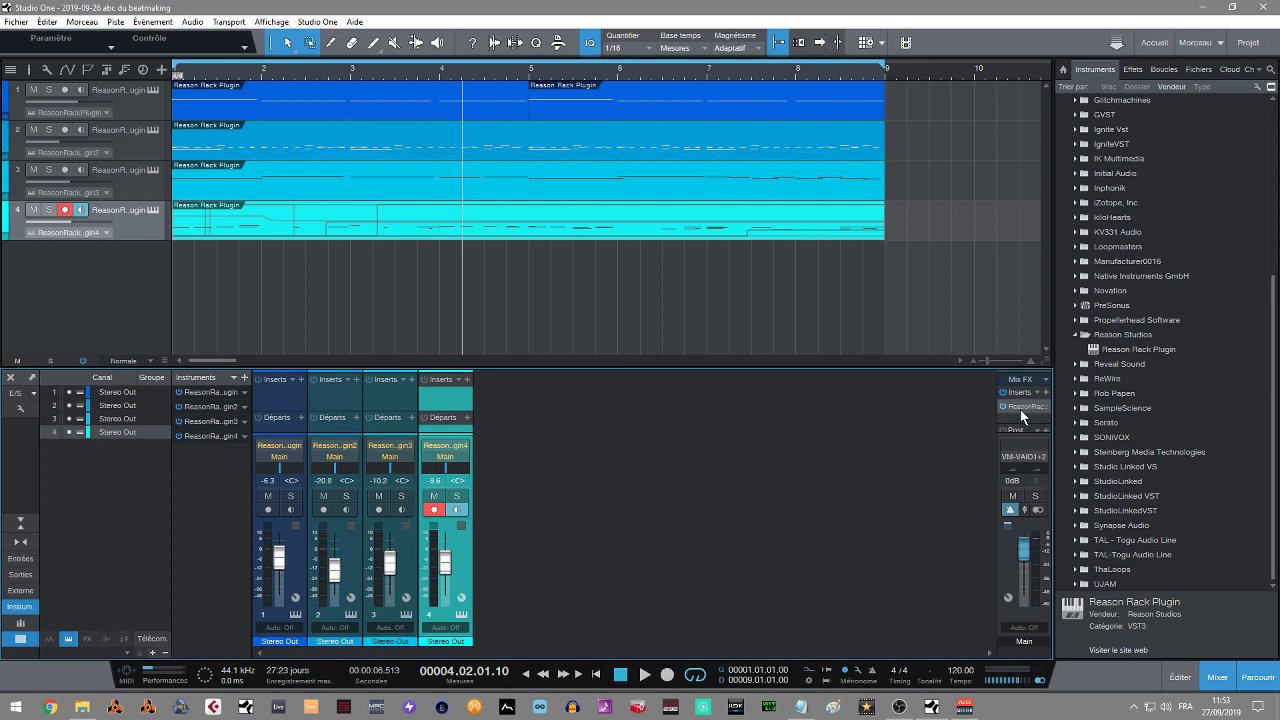
# Examine the Reason Rack effect on the main channel, its Master Bus Compressor and the available built-in effects.
pyautogui.click(1020, 407)
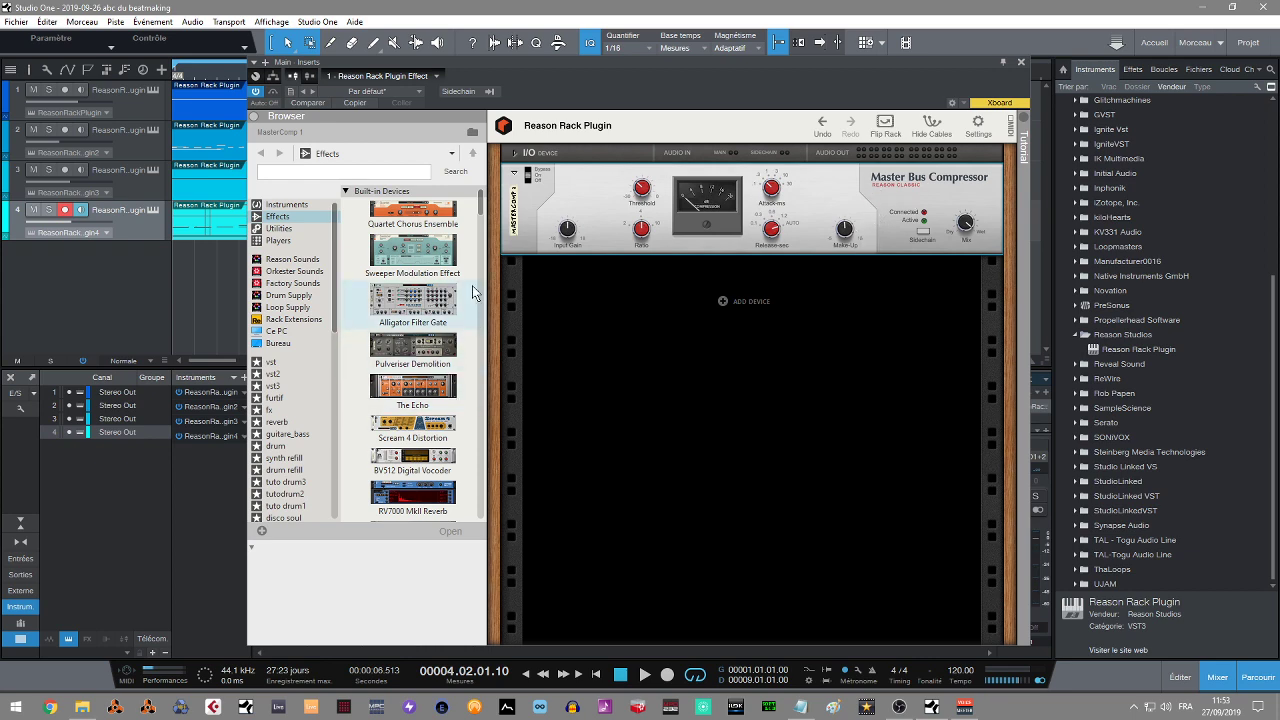
pyautogui.scroll(-1, 481, 218)
pyautogui.scroll(-5, 481, 218)
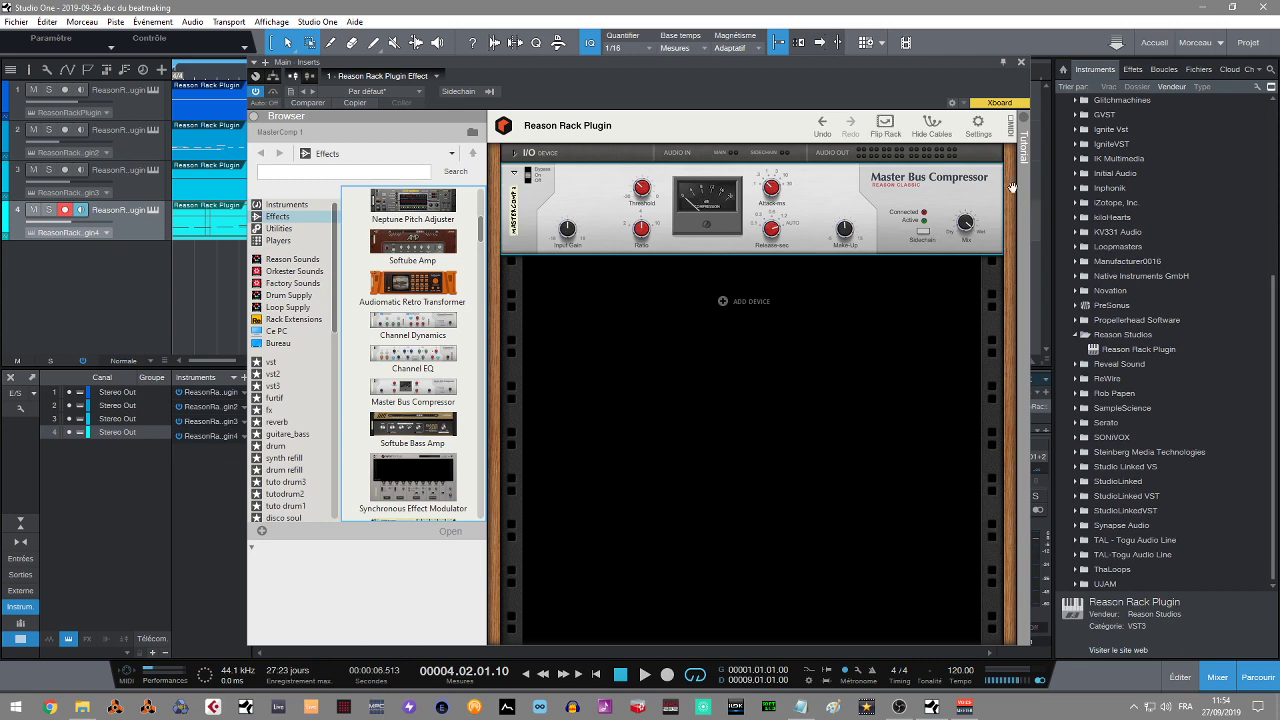
pyautogui.click(1020, 61)
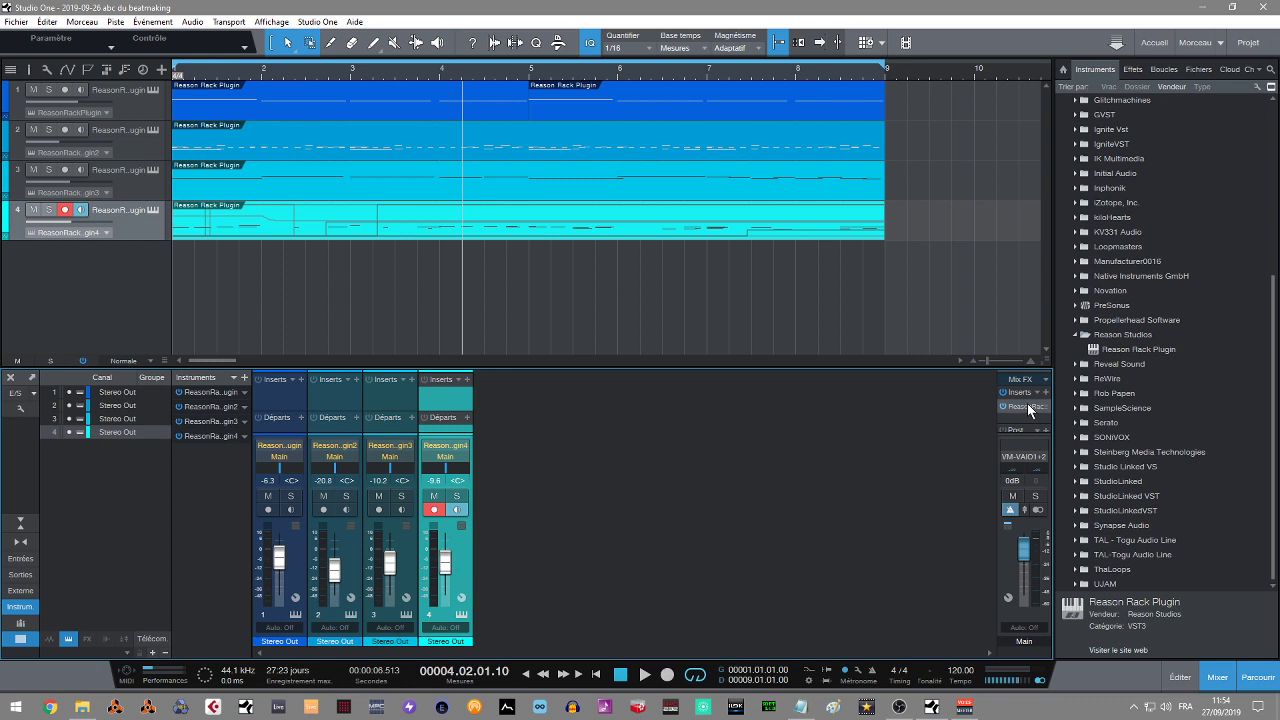
# Play the song from the beginning and solo track 4 to hear its Morphine 8 drum module.
pyautogui.press('Home')
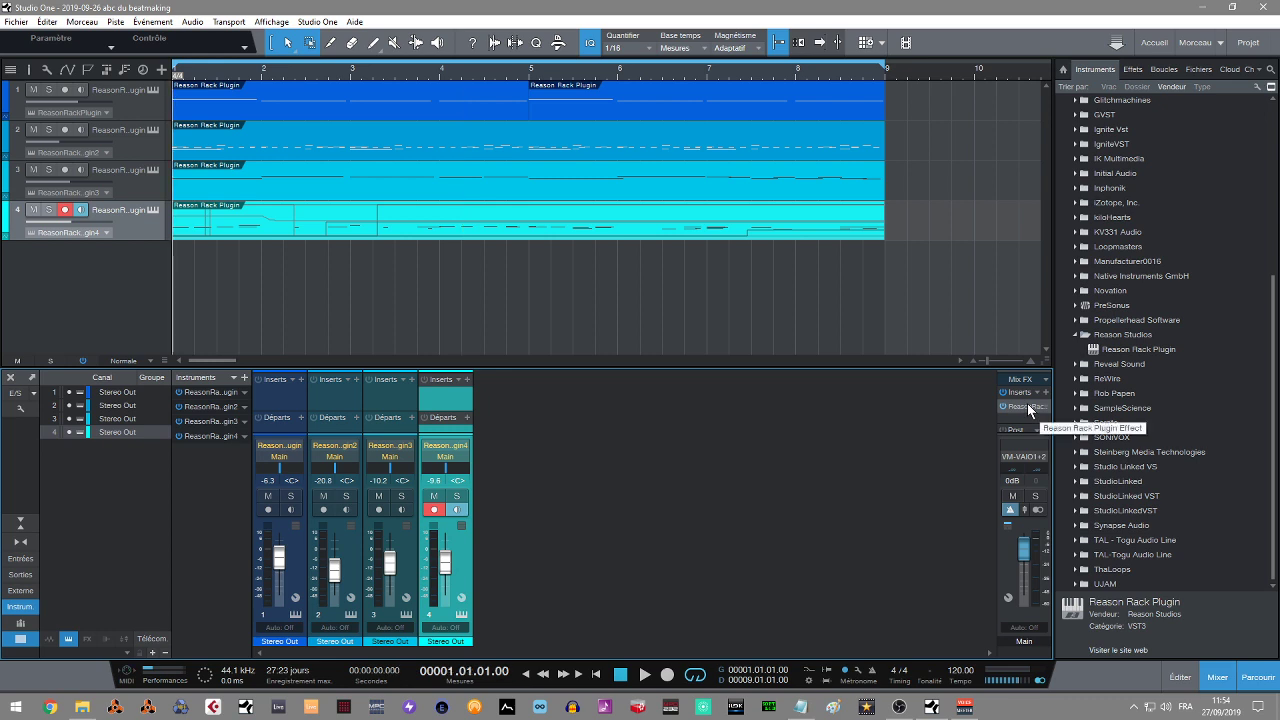
pyautogui.press('space')
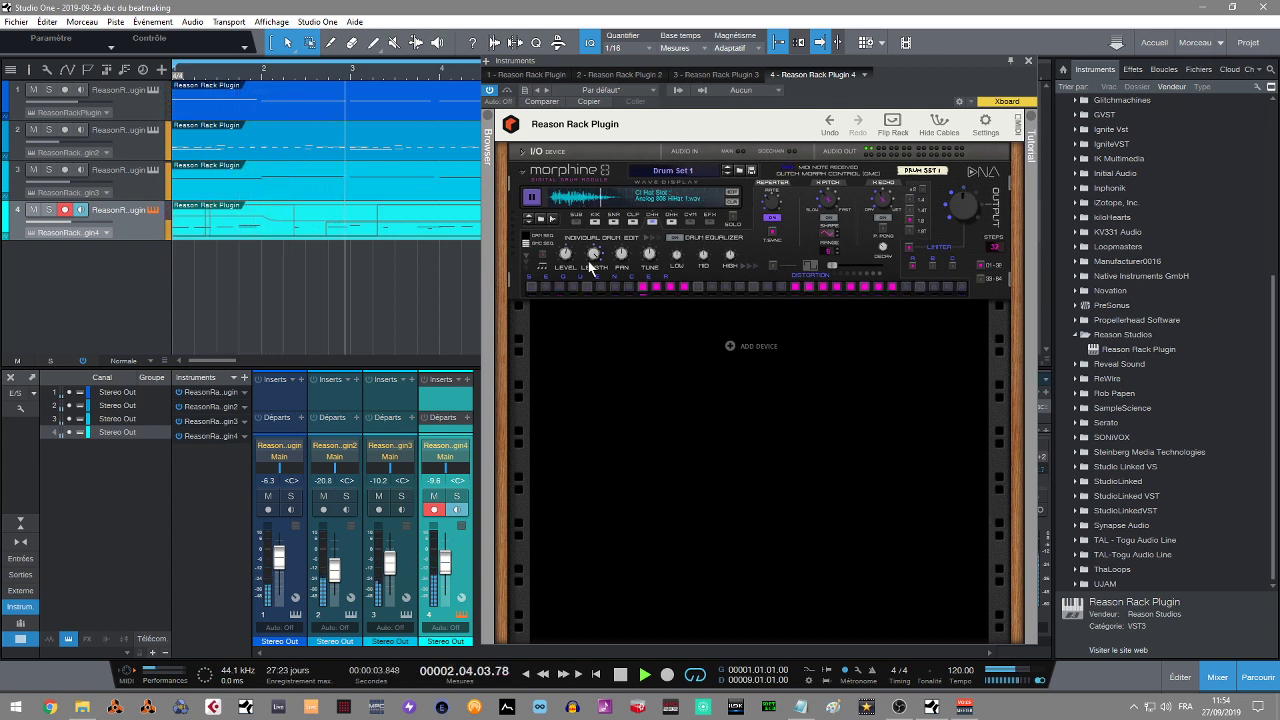
pyautogui.click(49, 210)
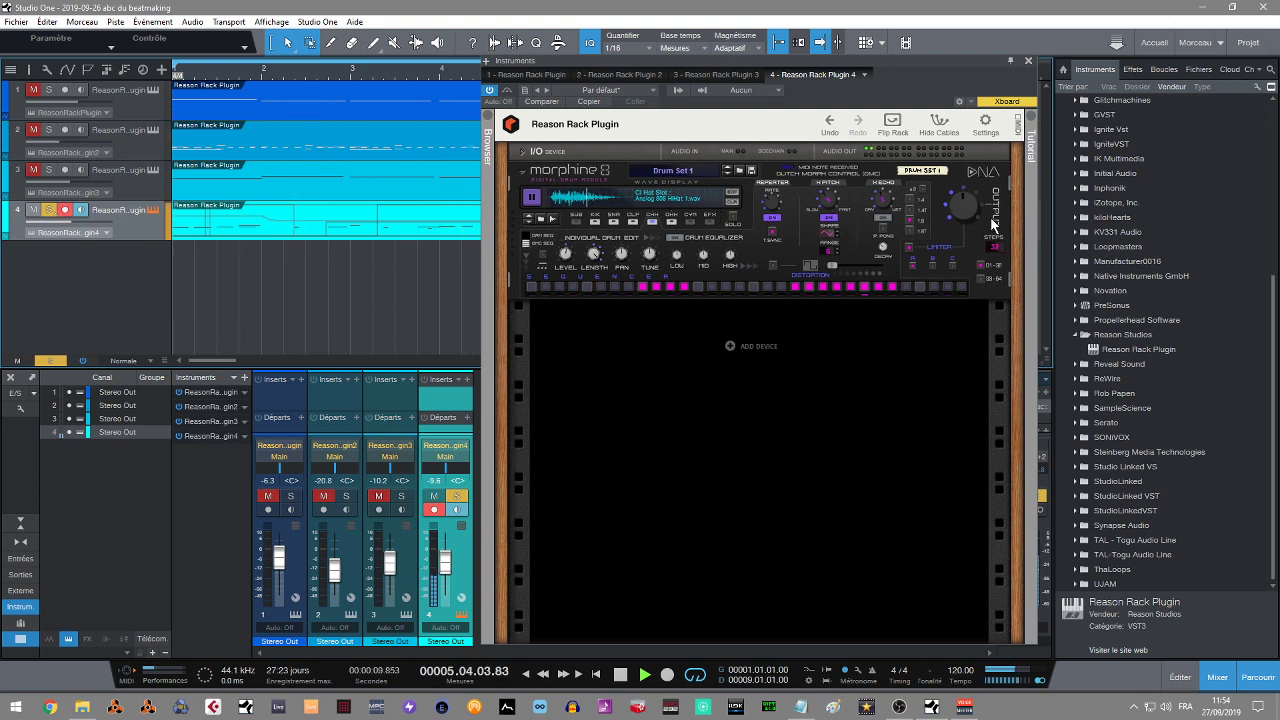
# Inspect the Morphine 8's host outputs and rear cabling, then close its window and unsolo track 4.
pyautogui.click(523, 156)
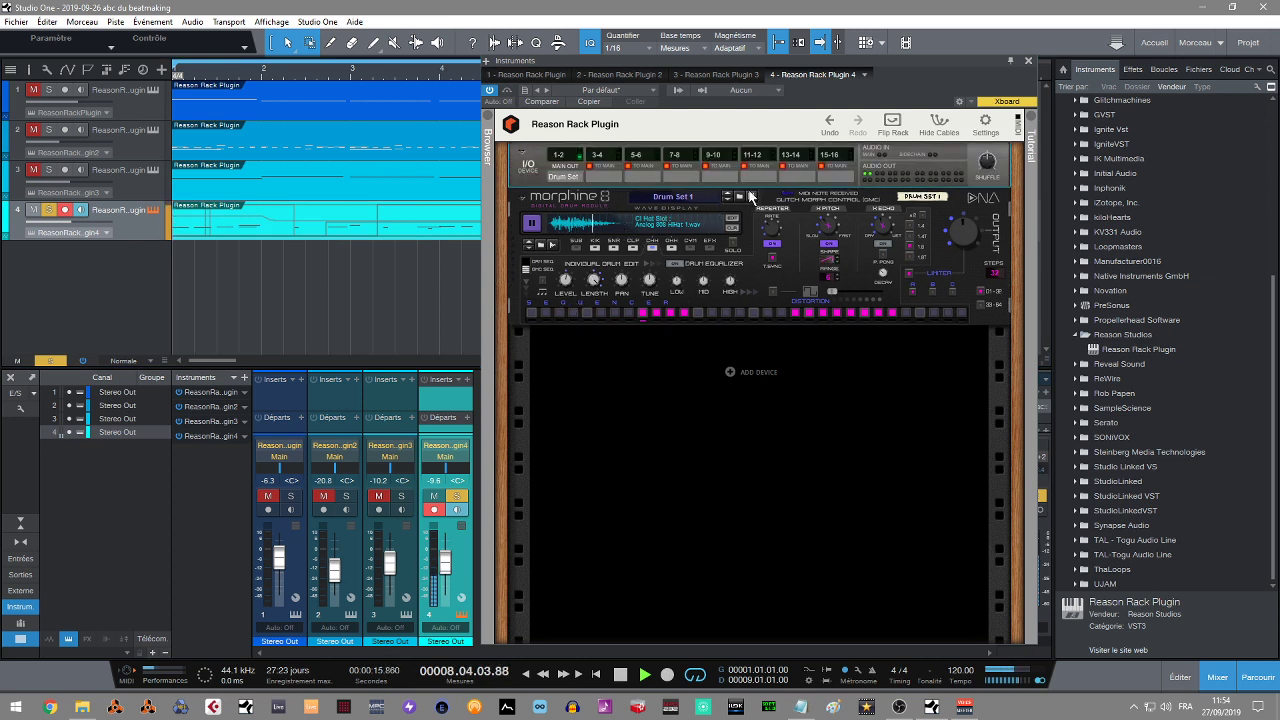
pyautogui.click(892, 122)
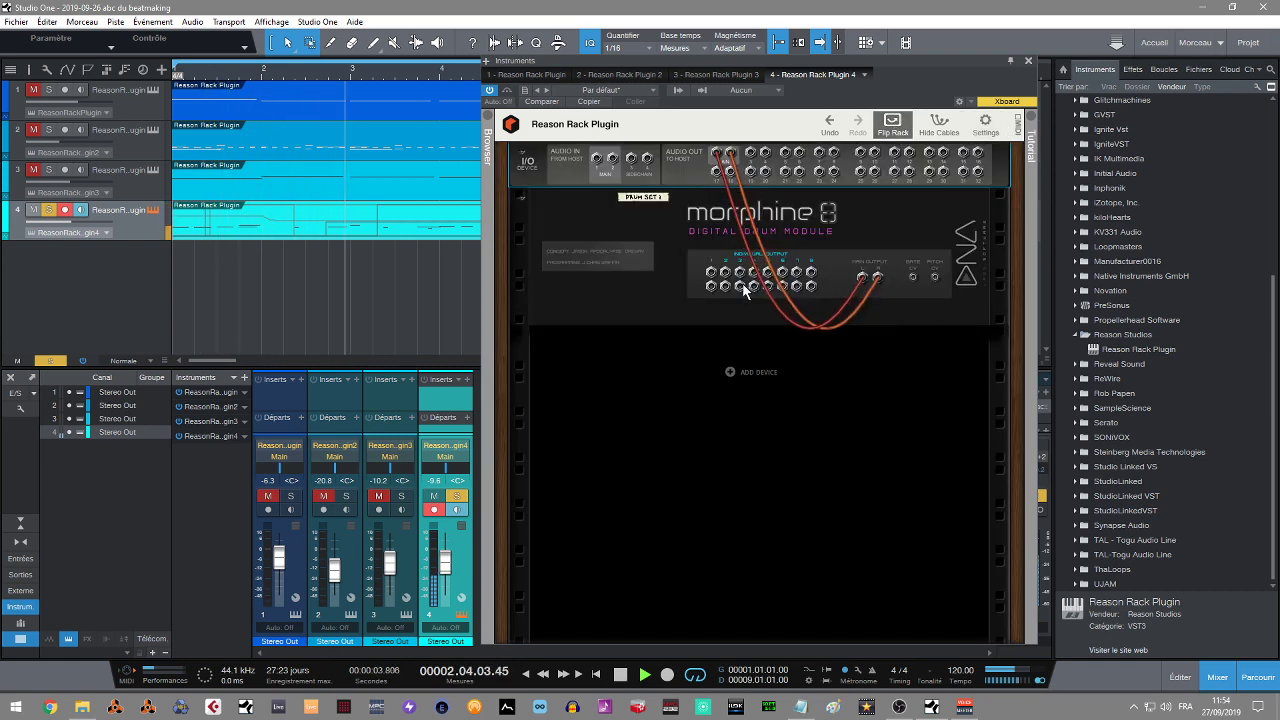
pyautogui.click(892, 122)
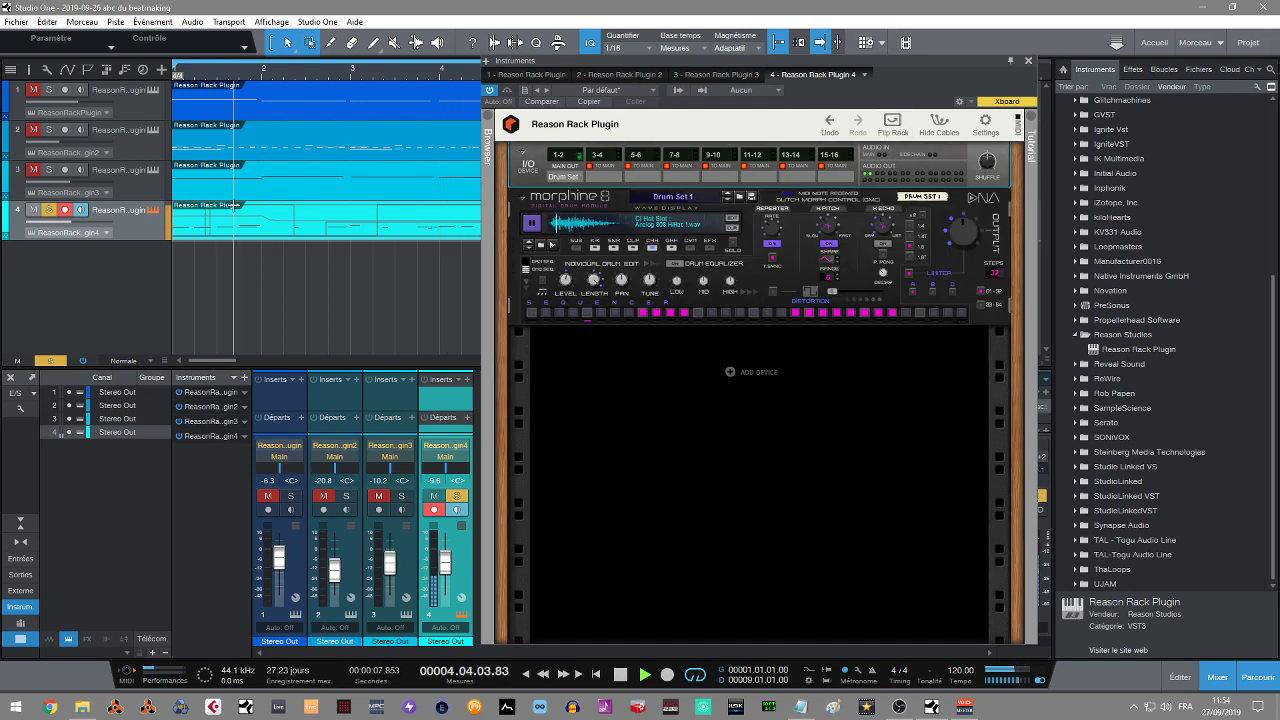
pyautogui.click(153, 209)
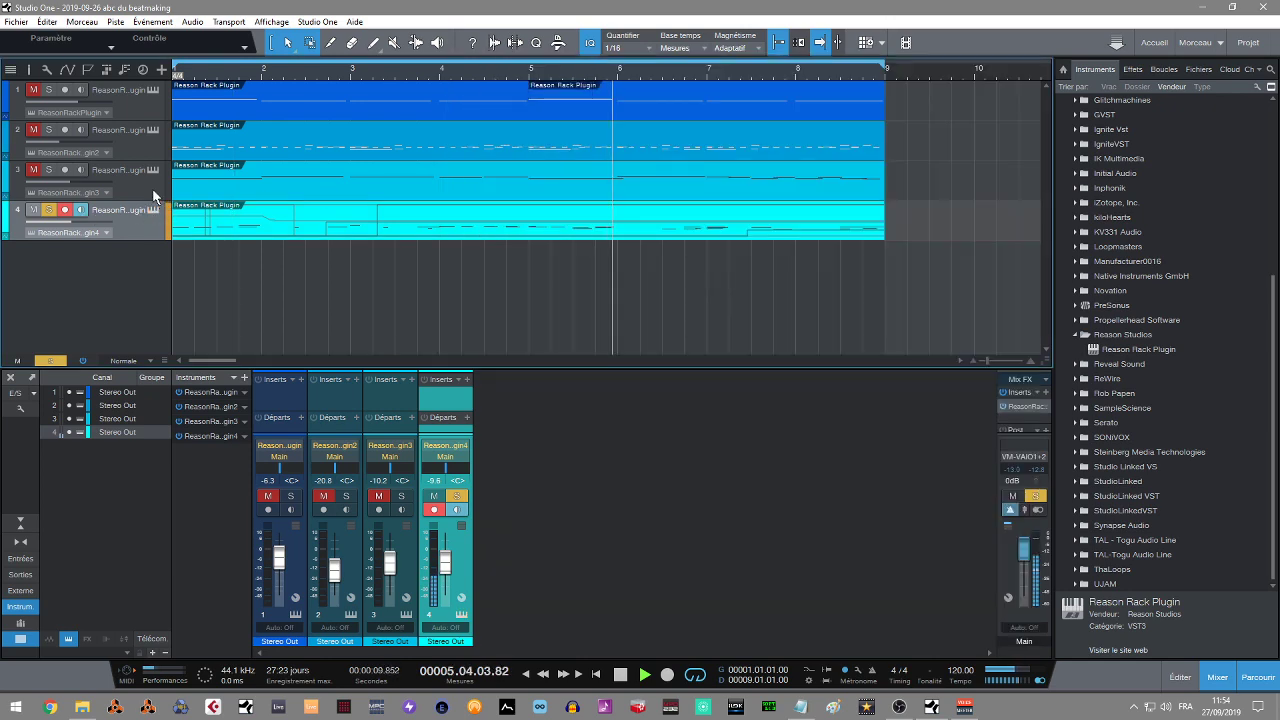
pyautogui.click(49, 210)
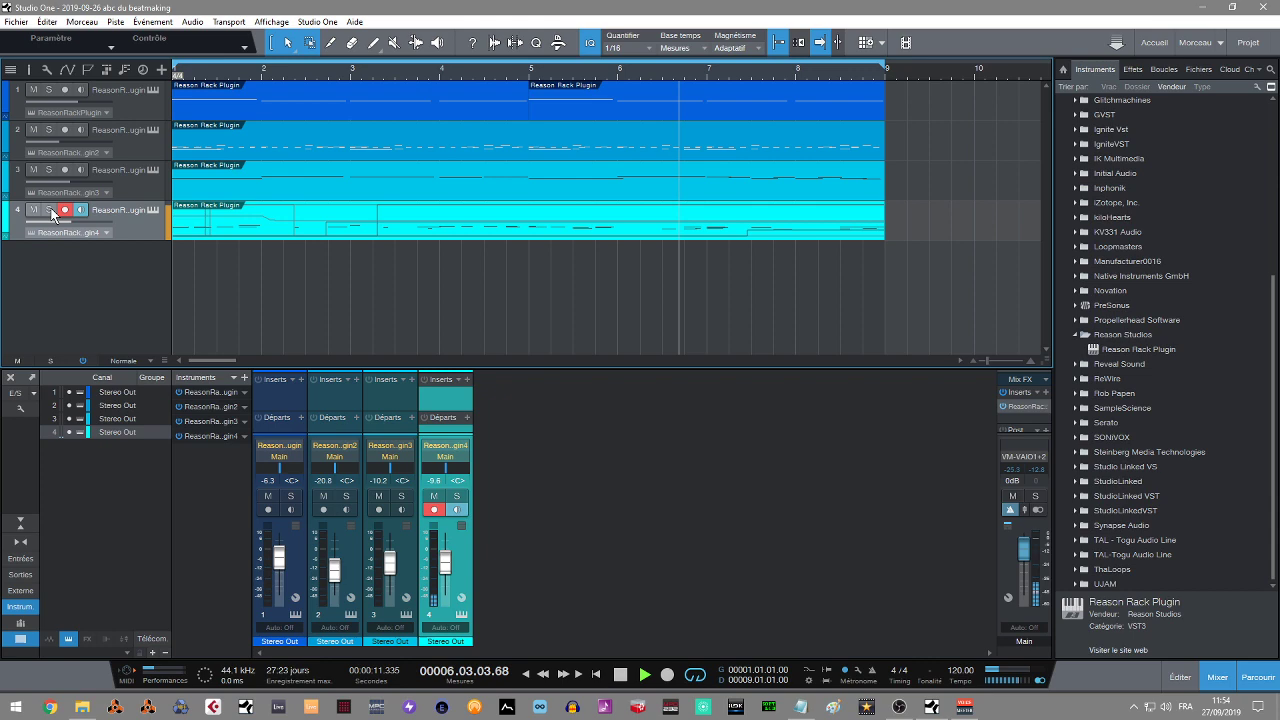
# Open track 3's rack plugin, stop playback and examine its Hydronexius synth and Sweeper effect.
pyautogui.click(155, 171)
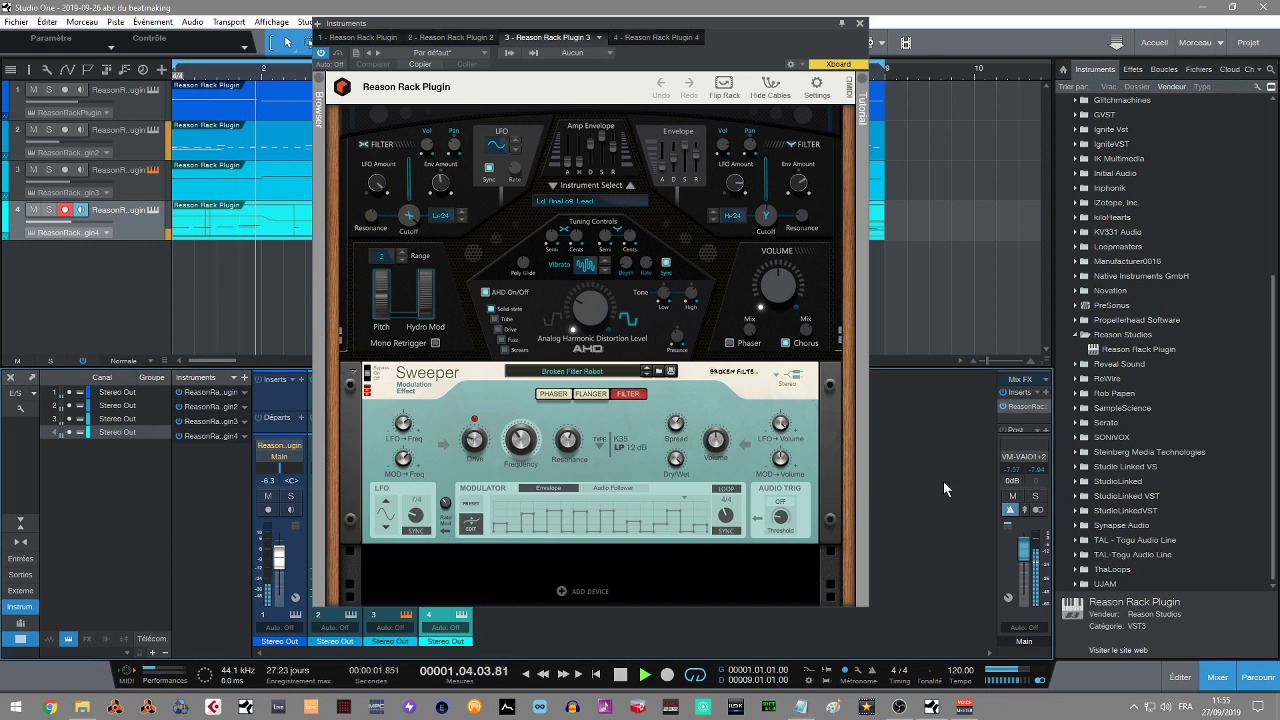
pyautogui.press('space')
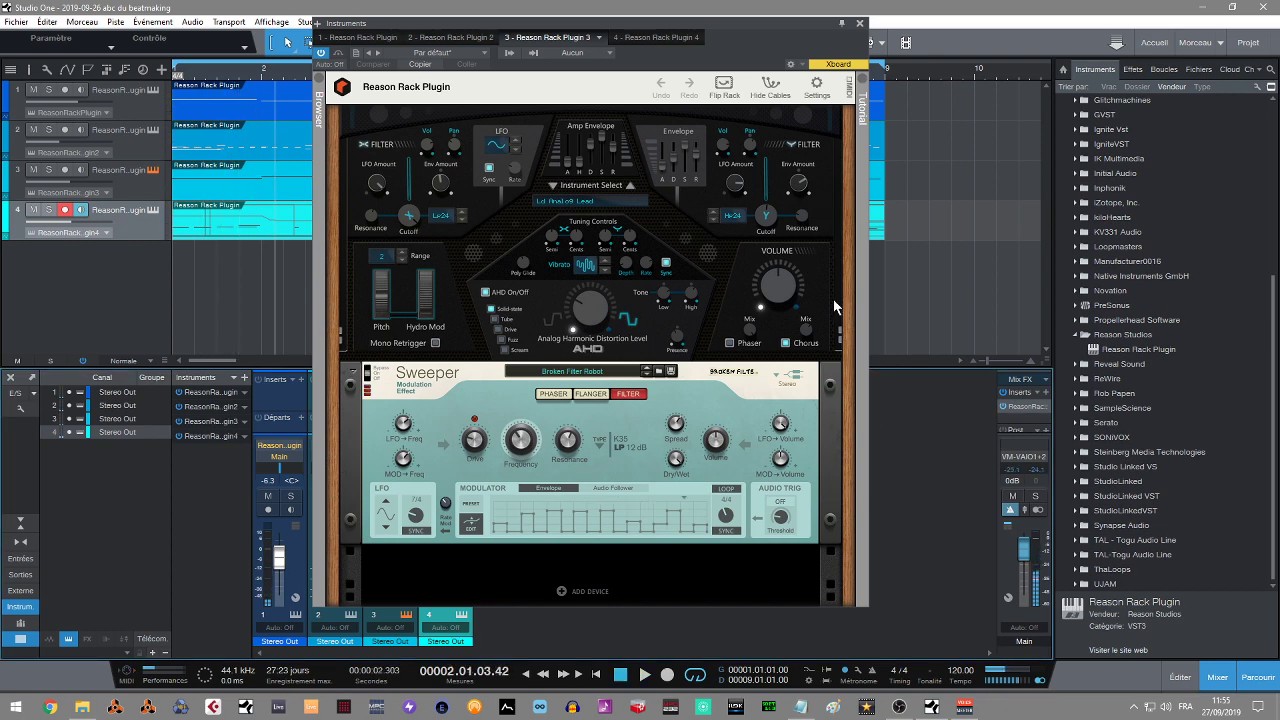
pyautogui.scroll(4, 845, 332)
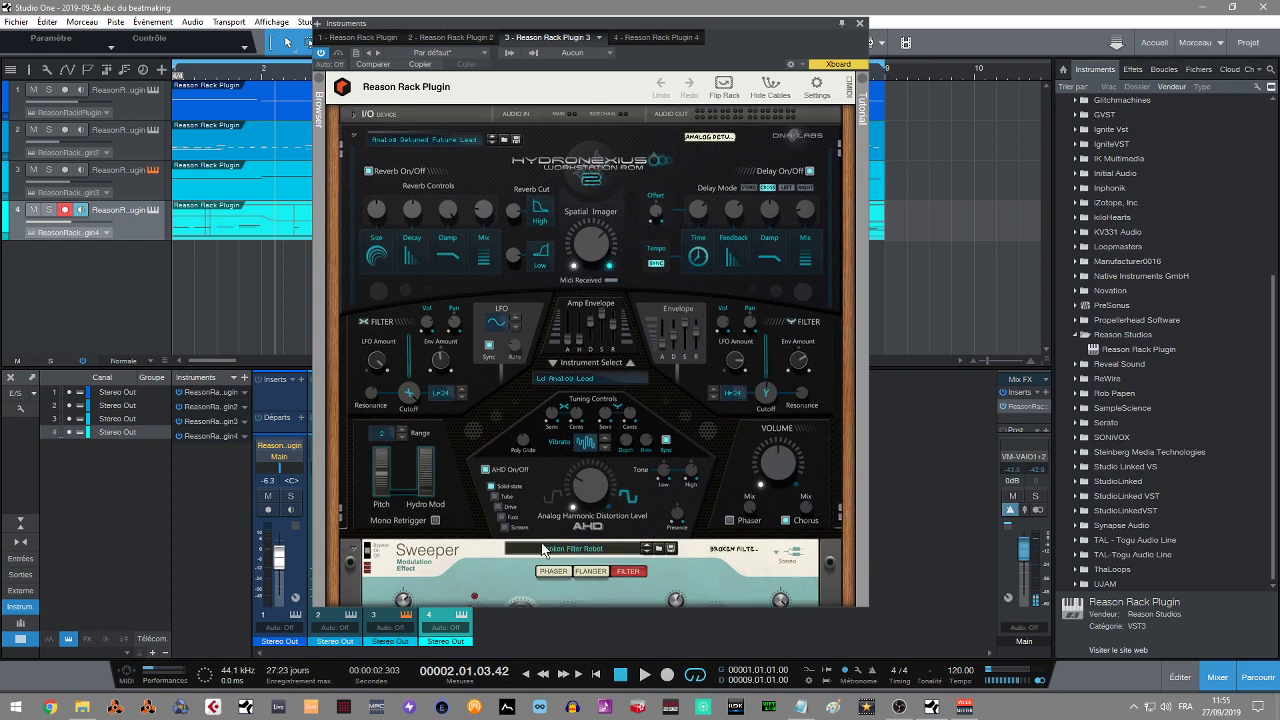
# Solo track 3, play the song and audition the Sweeper filter patches Flutter Notch, Broken Filter Robot and Flutter Filter.
pyautogui.click(49, 170)
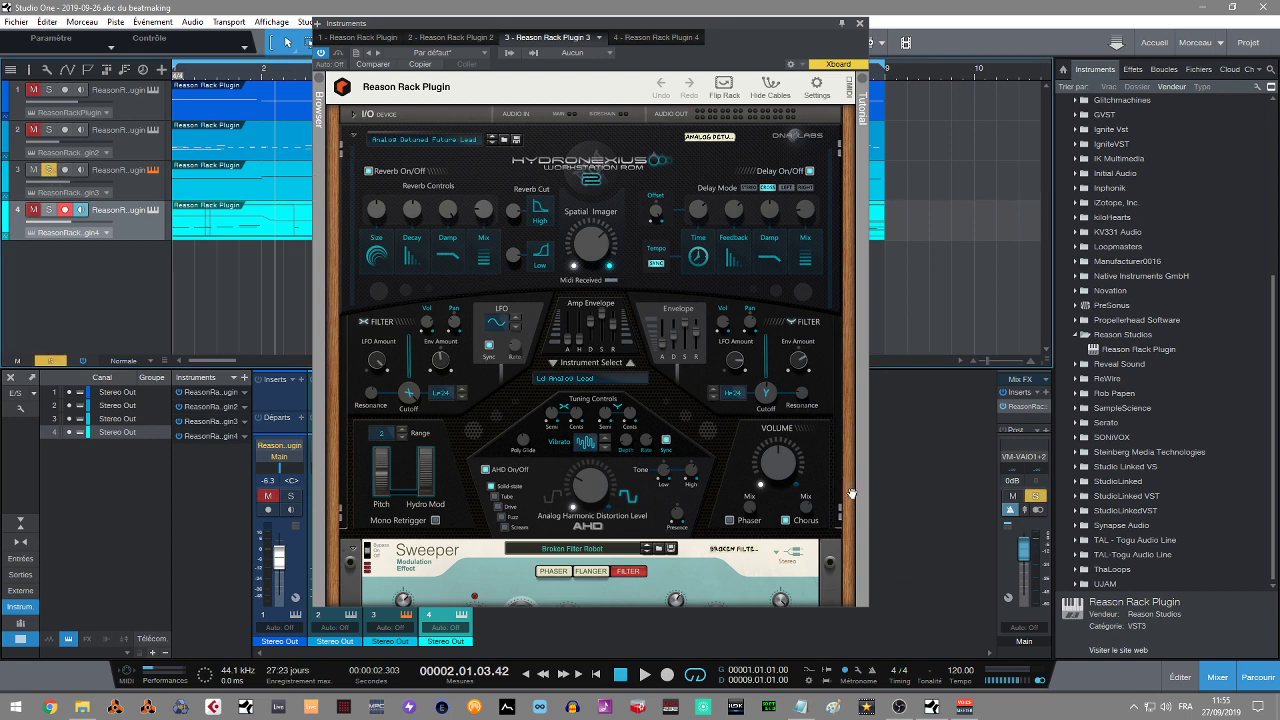
pyautogui.press('space')
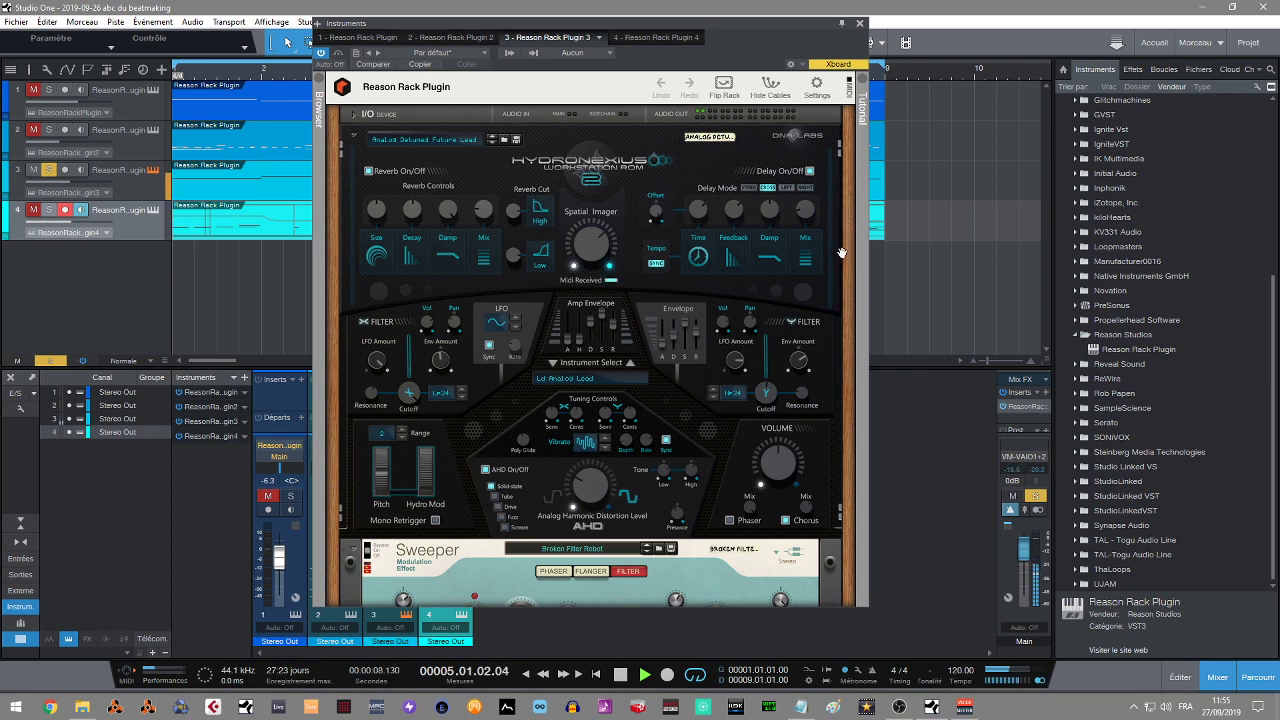
pyautogui.click(658, 548)
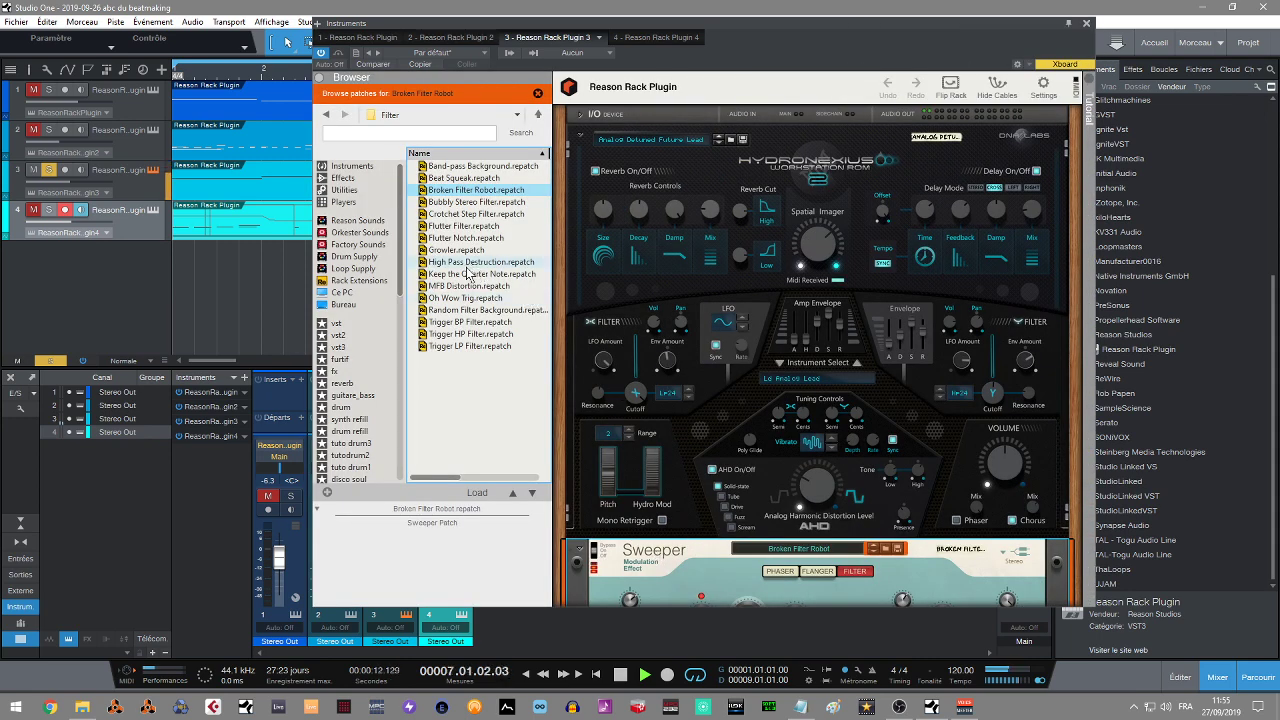
pyautogui.click(465, 238)
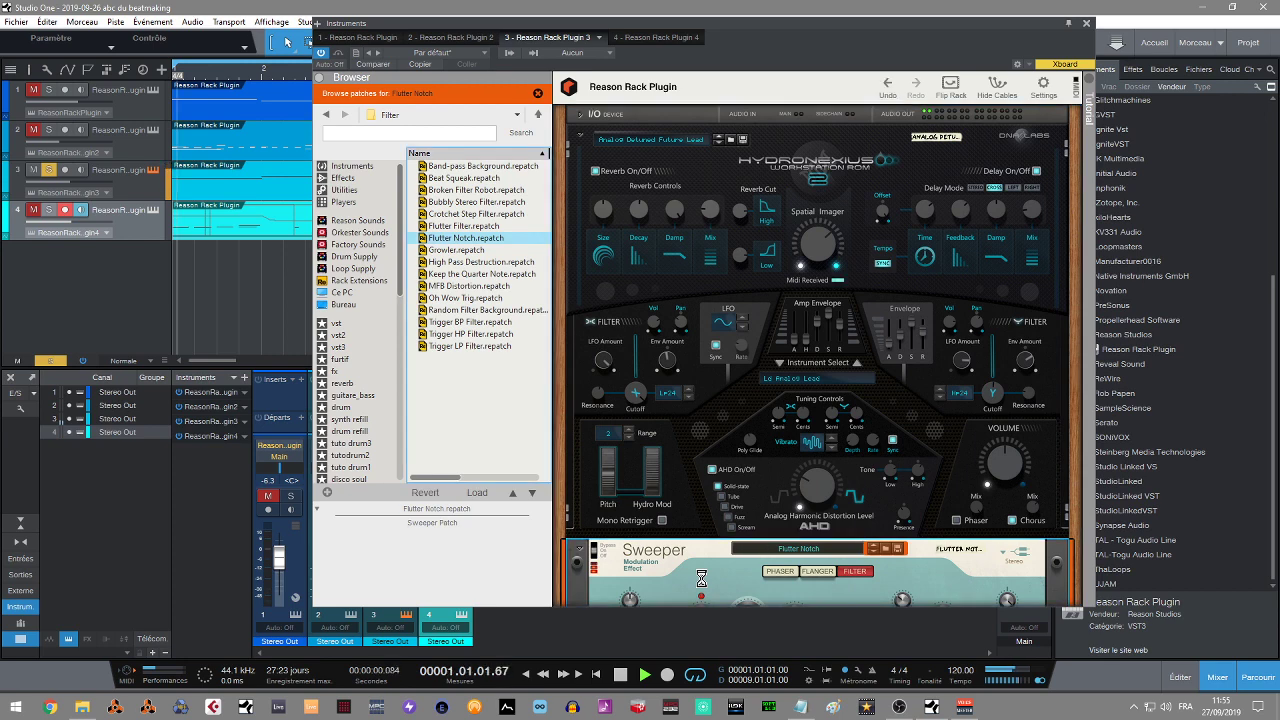
pyautogui.scroll(-5, 1042, 436)
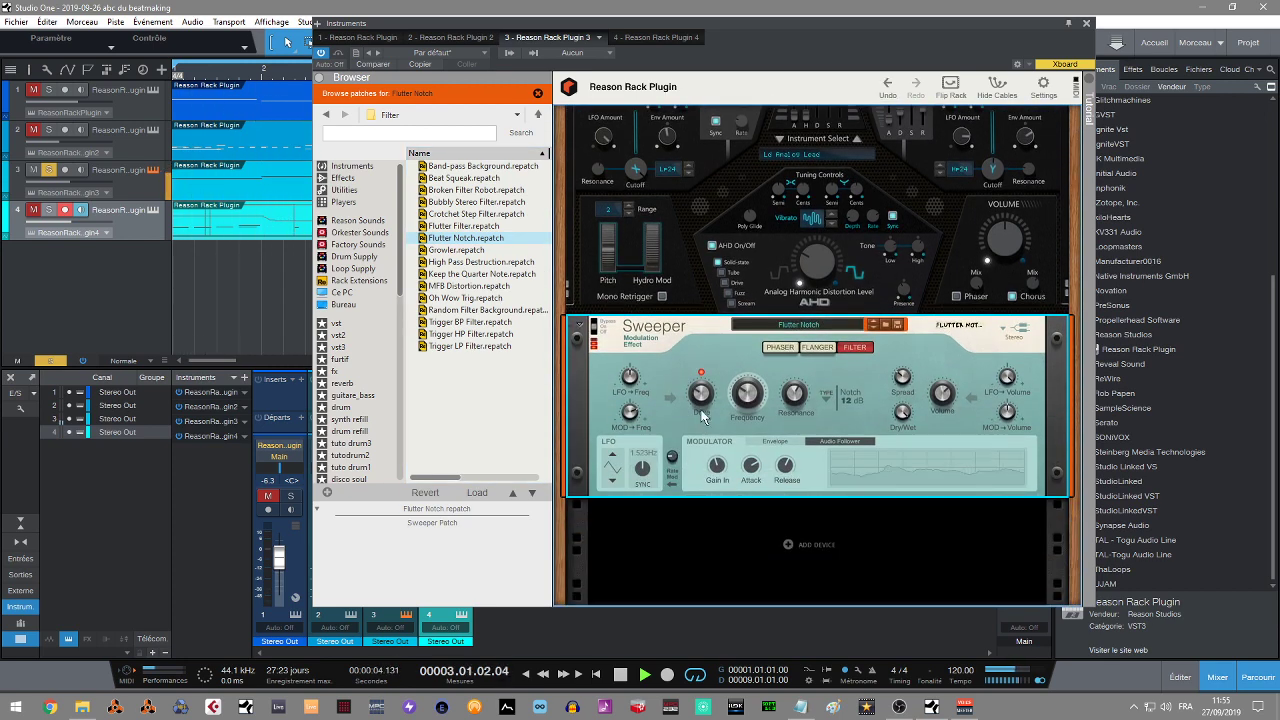
pyautogui.doubleClick(480, 190)
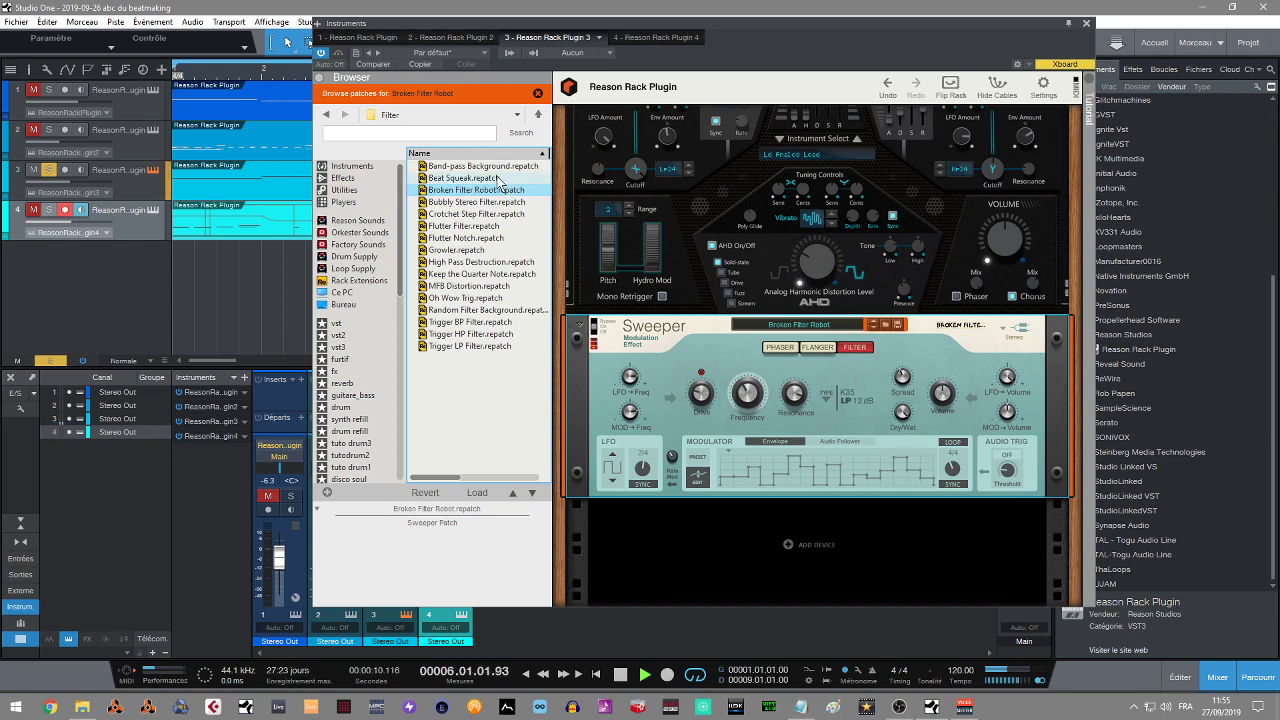
pyautogui.doubleClick(465, 226)
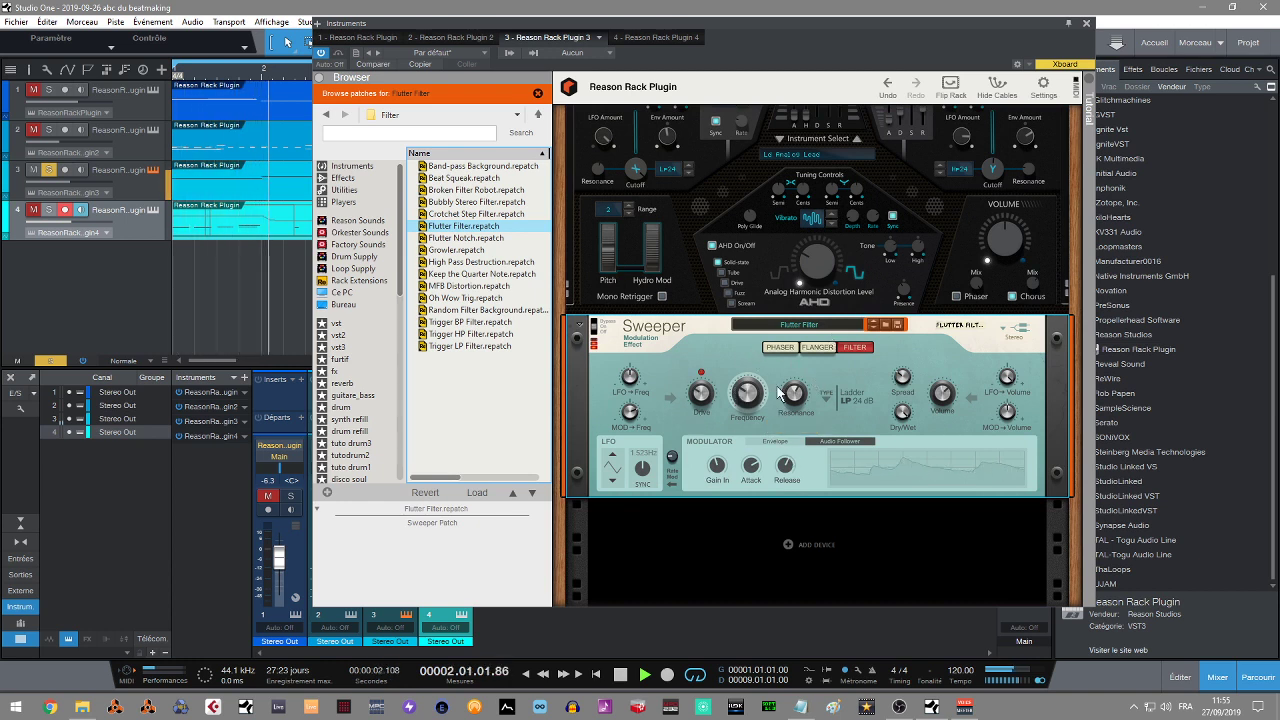
# Delete the Sweeper effect from track 3's rack and stop playback.
pyautogui.rightClick(697, 355)
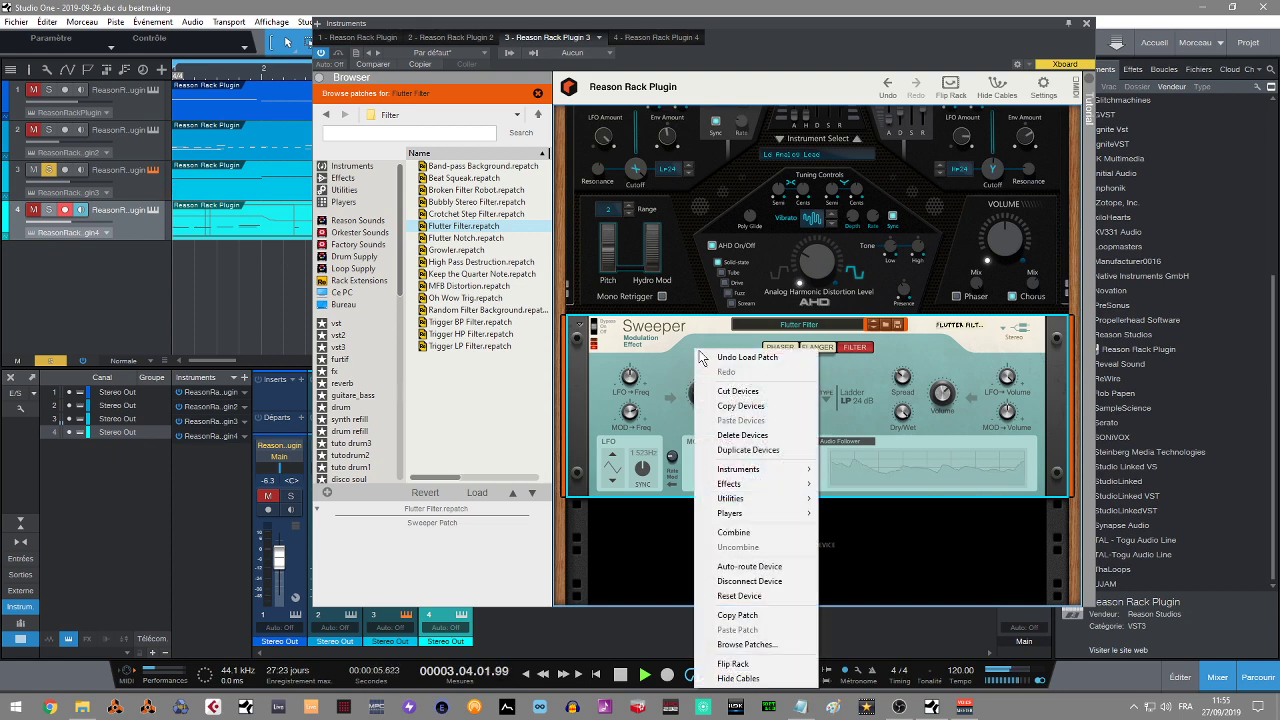
pyautogui.click(757, 436)
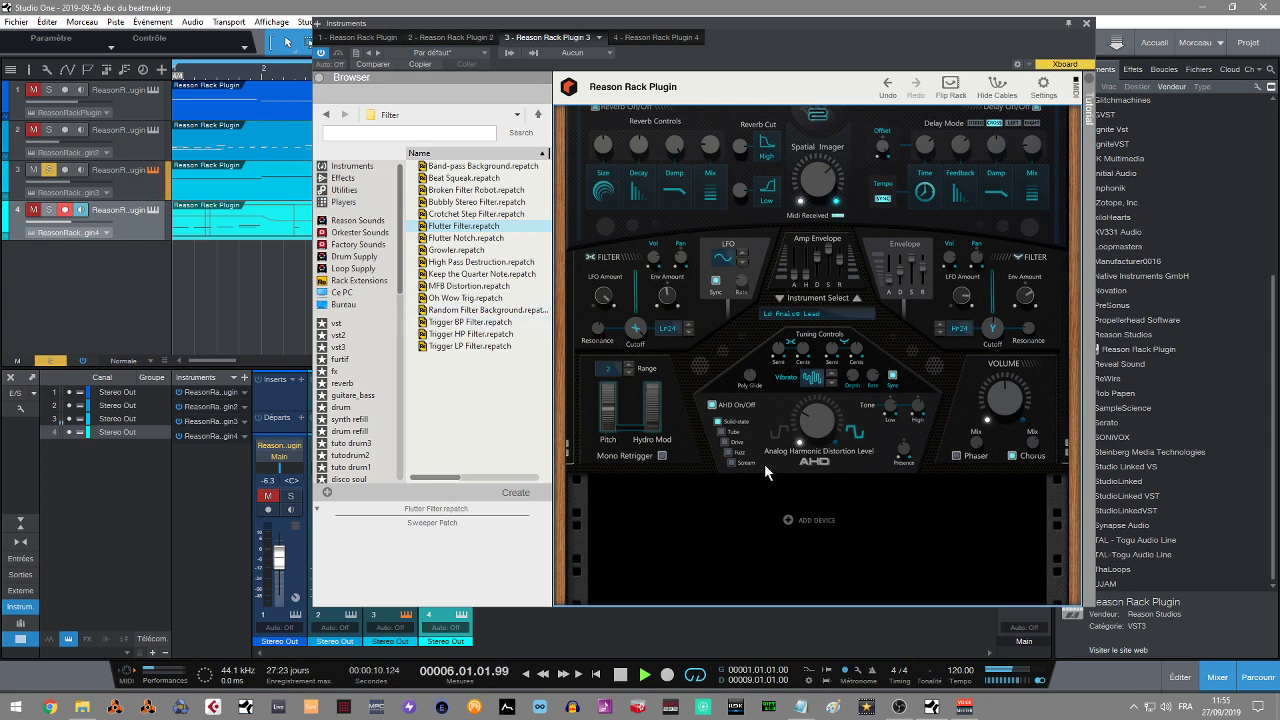
pyautogui.press('space')
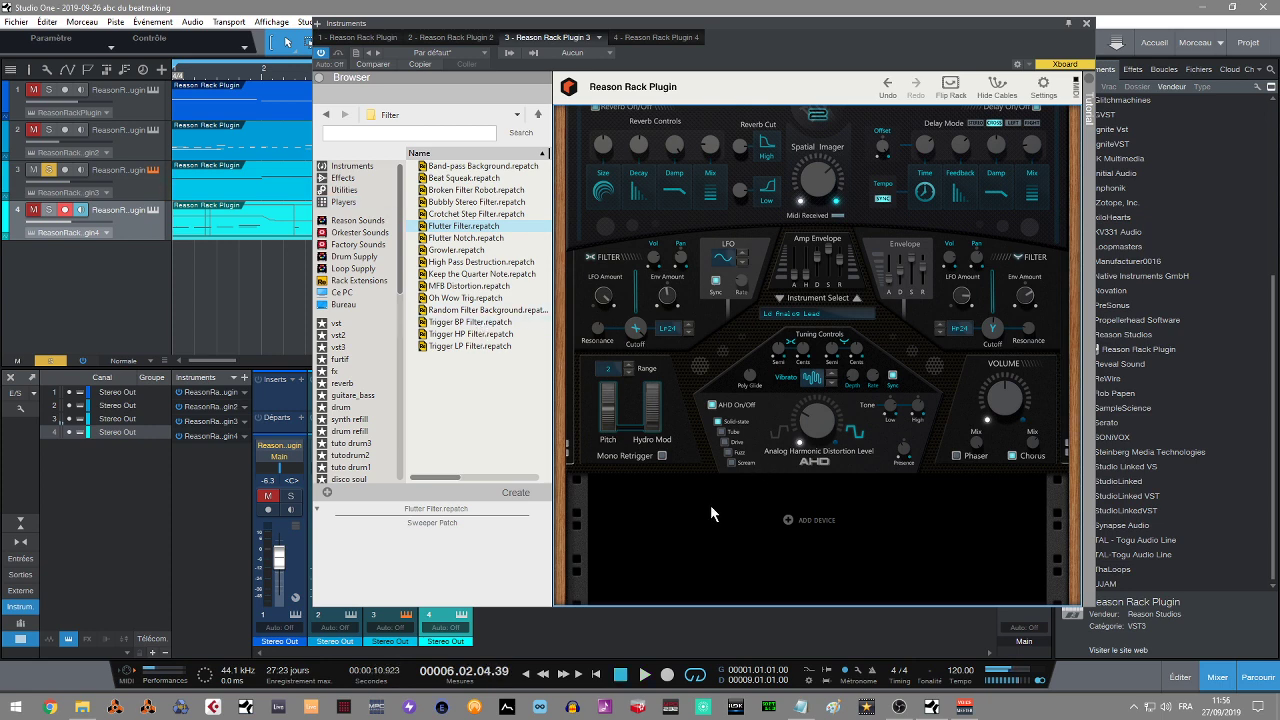
# Add the Murder RhythmCutter effect below the Hydronexius in track 3's rack and start playback.
pyautogui.click(342, 179)
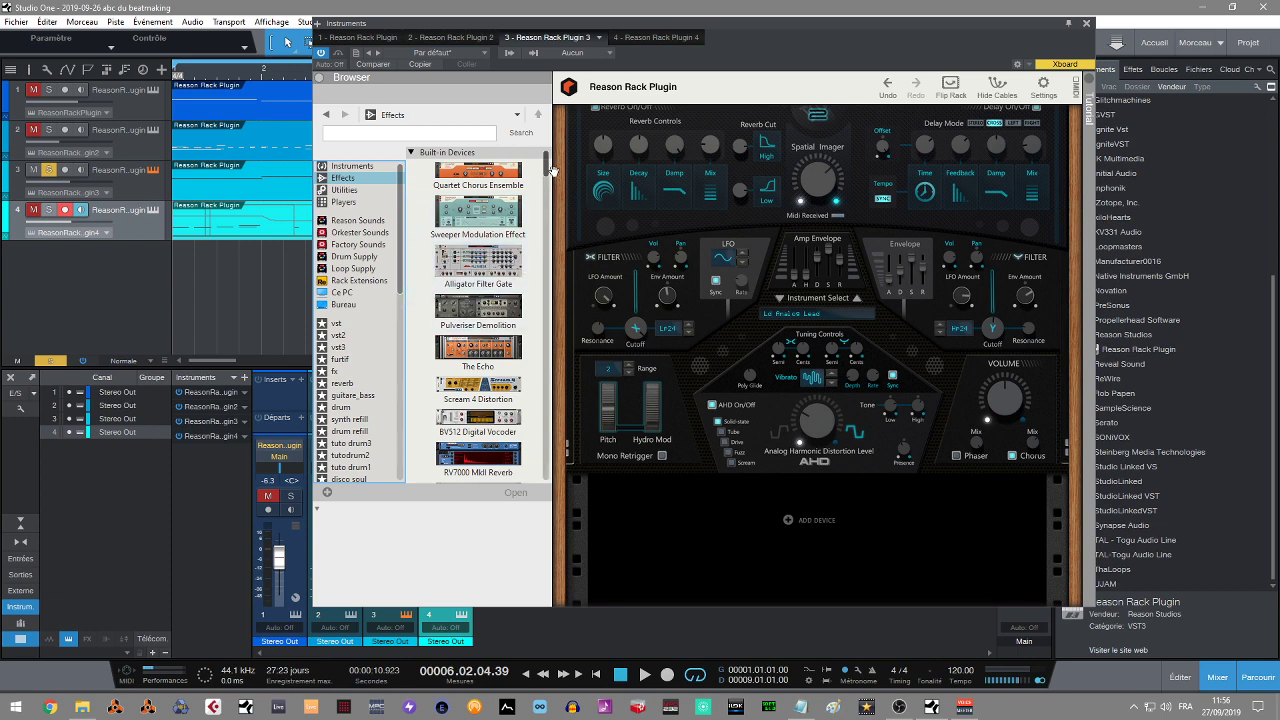
pyautogui.scroll(-3, 550, 186)
pyautogui.moveTo(550, 186); pyautogui.dragTo(572, 470)
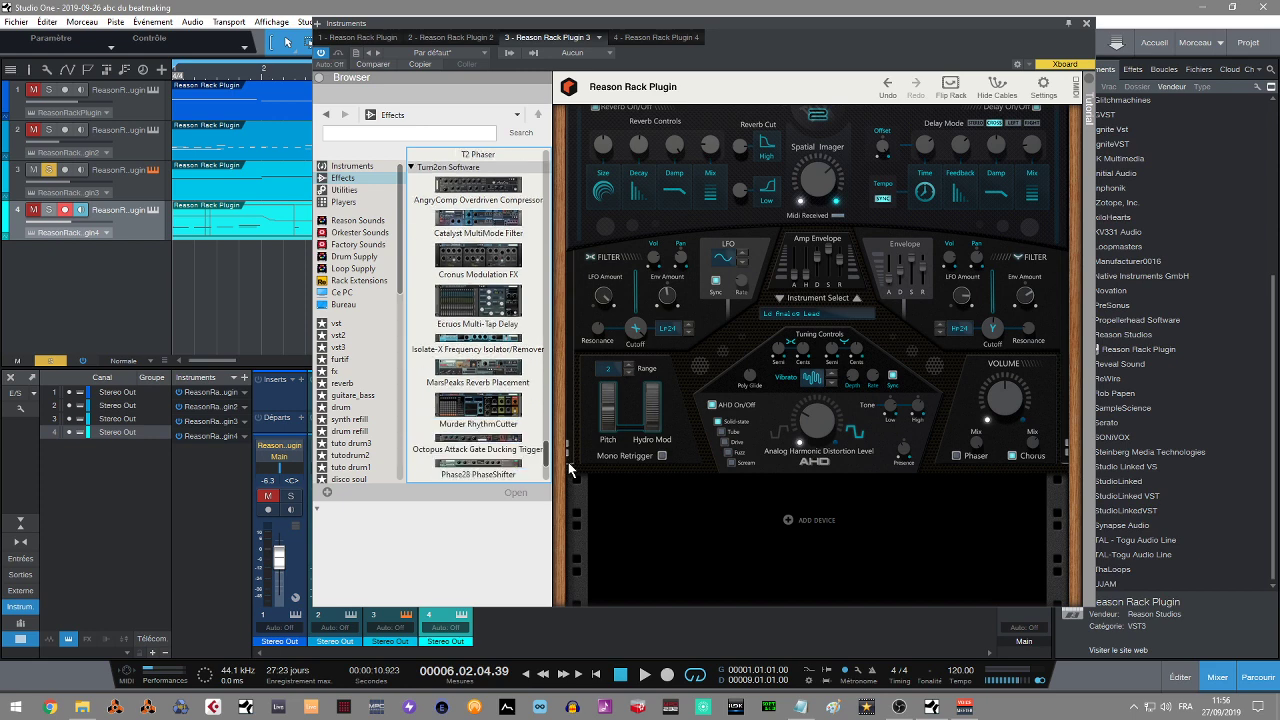
pyautogui.moveTo(507, 423)
pyautogui.mouseDown()
pyautogui.moveTo(520, 440)
pyautogui.moveTo(787, 527)
pyautogui.mouseUp()
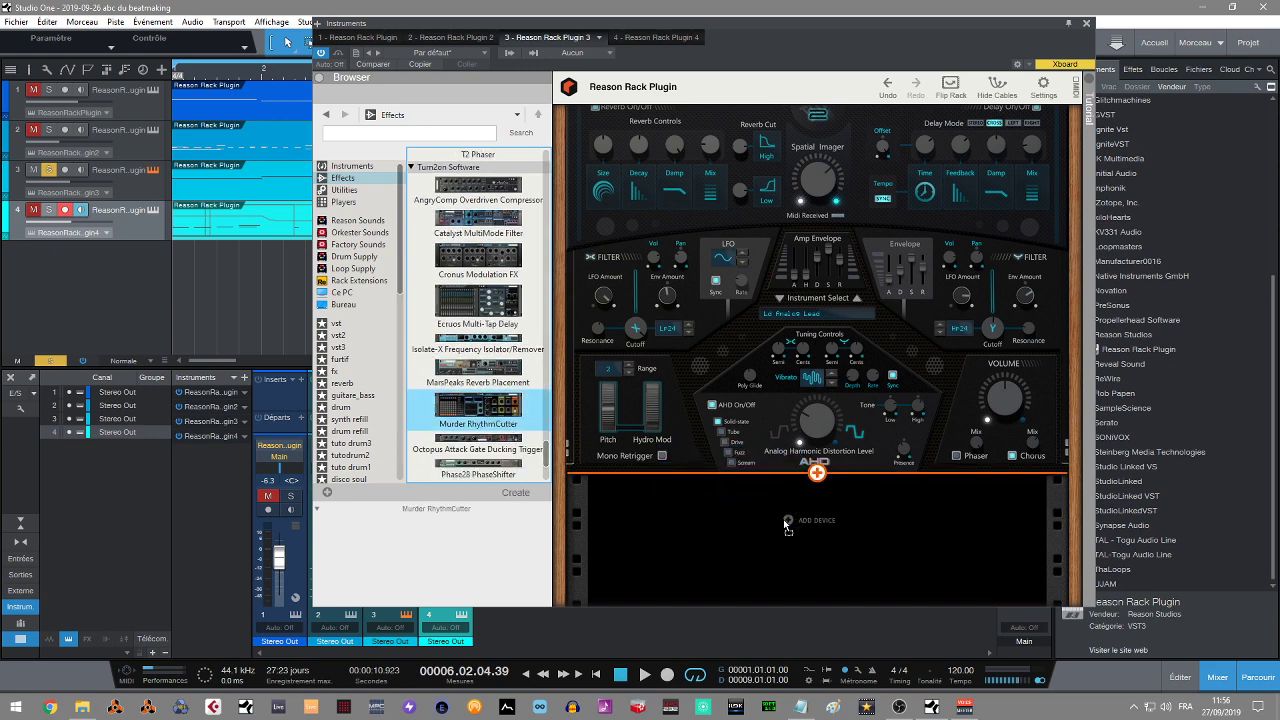
pyautogui.moveTo(620, 462); pyautogui.dragTo(622, 464)
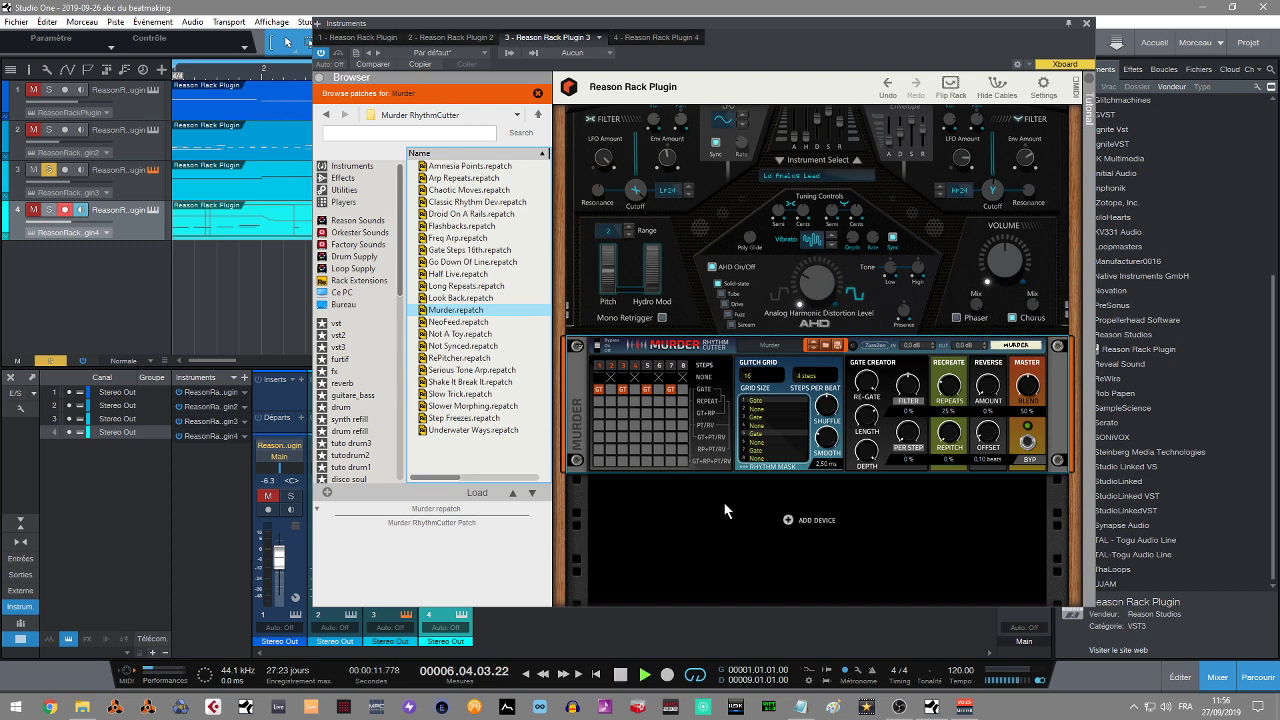
# Set Murder's rhythm mask to Gate on step 2 and Repeat on step 5, with 8 steps per beat and Repeats at 100 %.
pyautogui.click(610, 389)
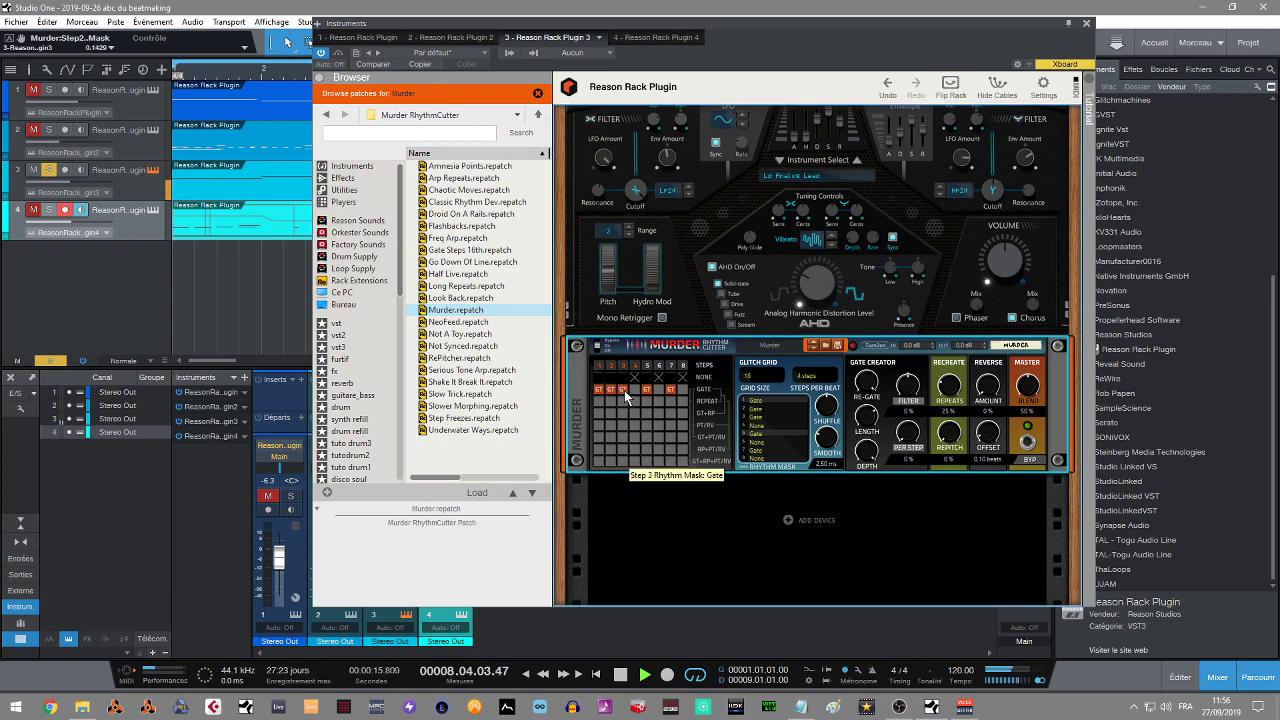
pyautogui.click(678, 367)
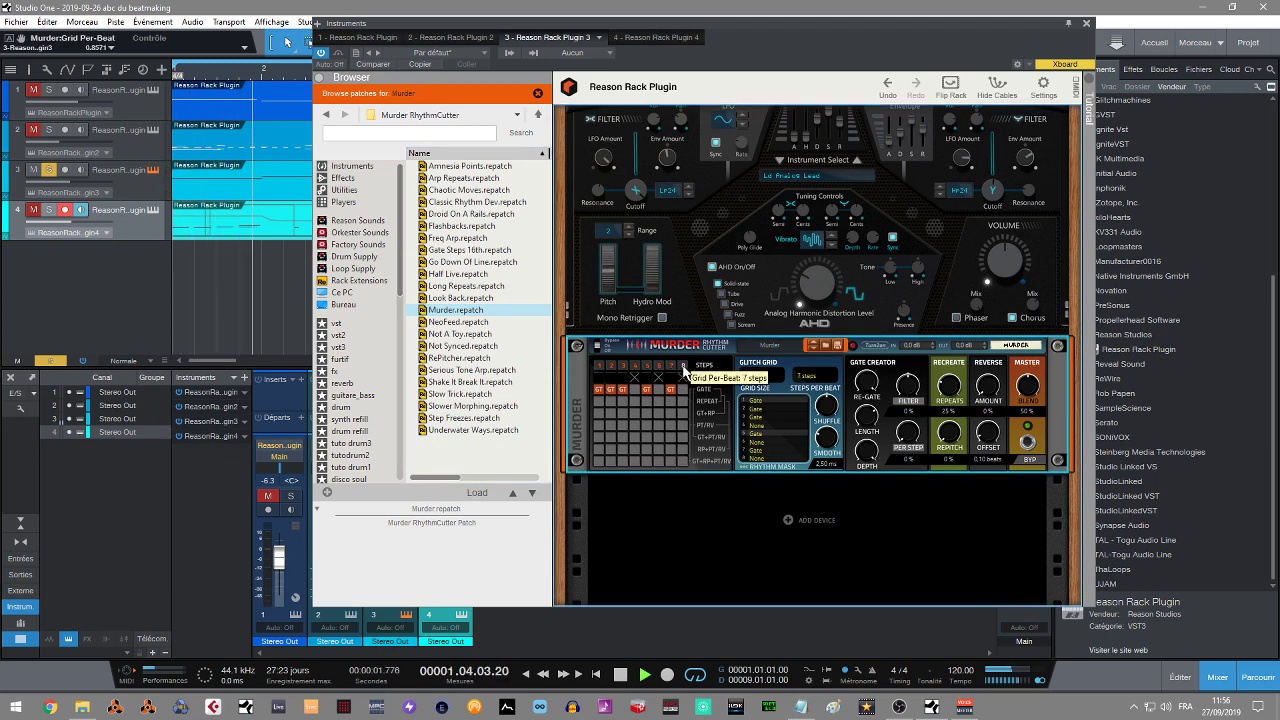
pyautogui.click(685, 367)
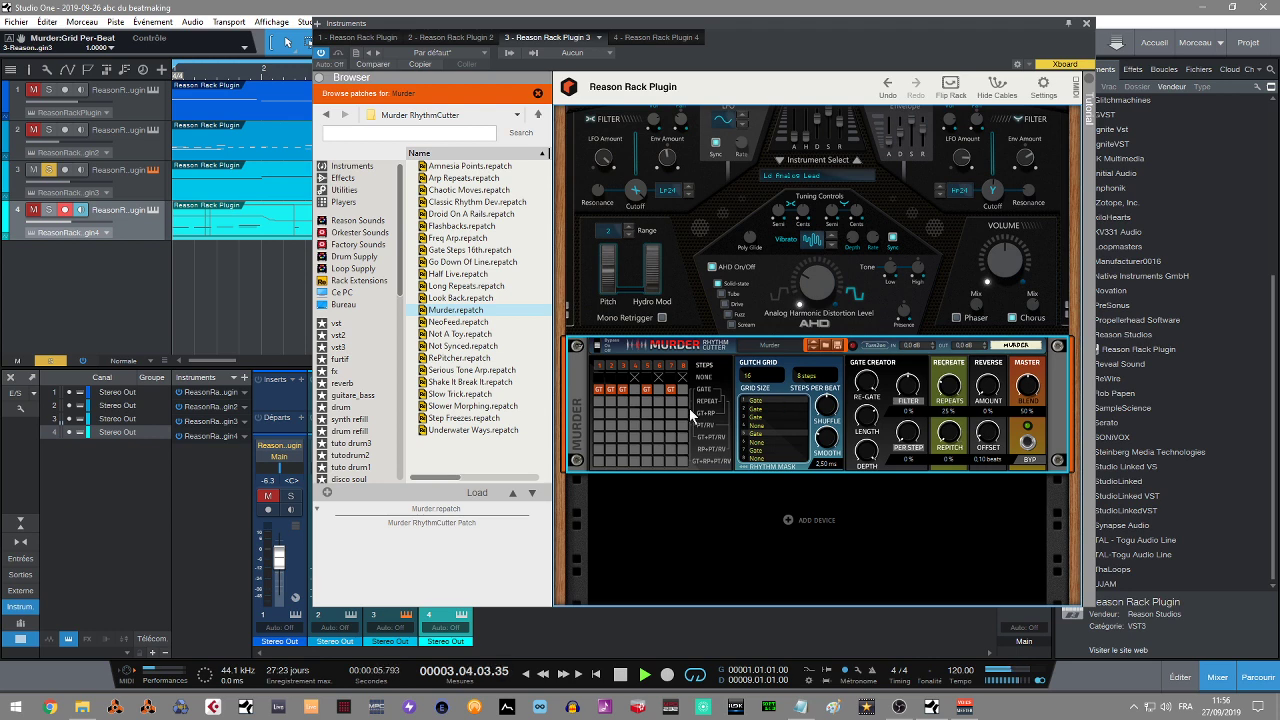
pyautogui.click(647, 402)
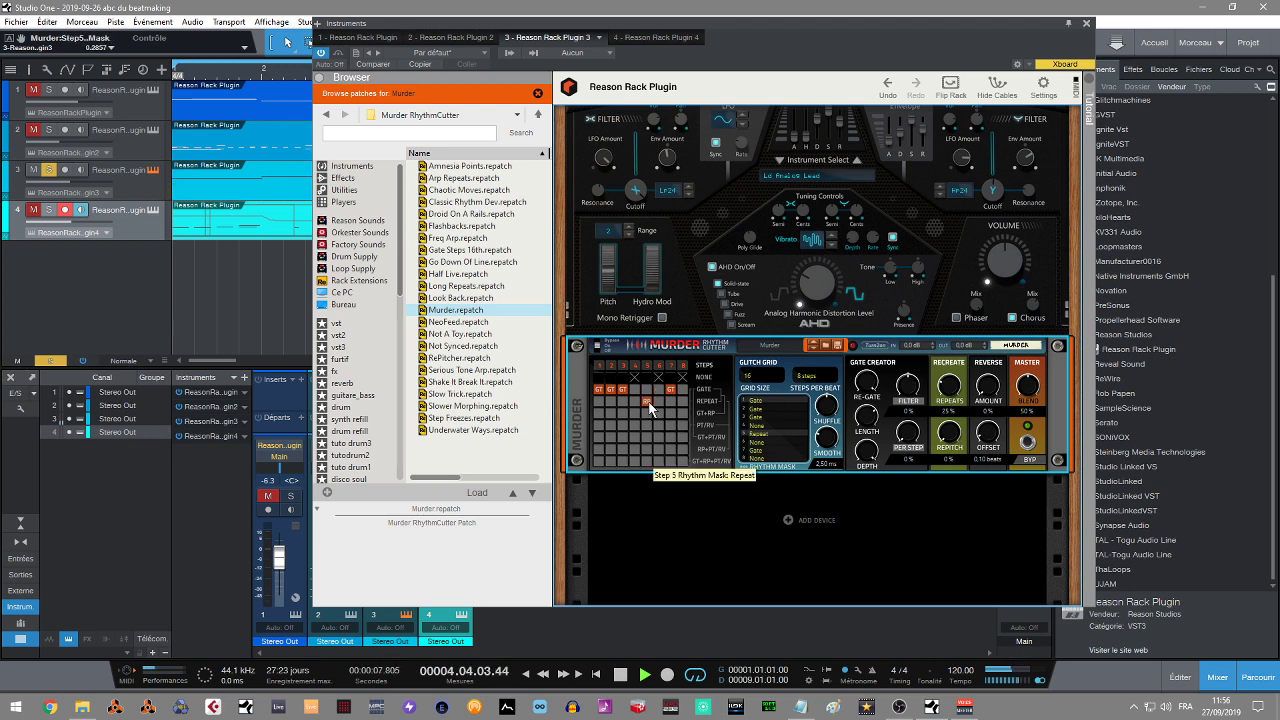
pyautogui.moveTo(947, 389); pyautogui.dragTo(948, 351)
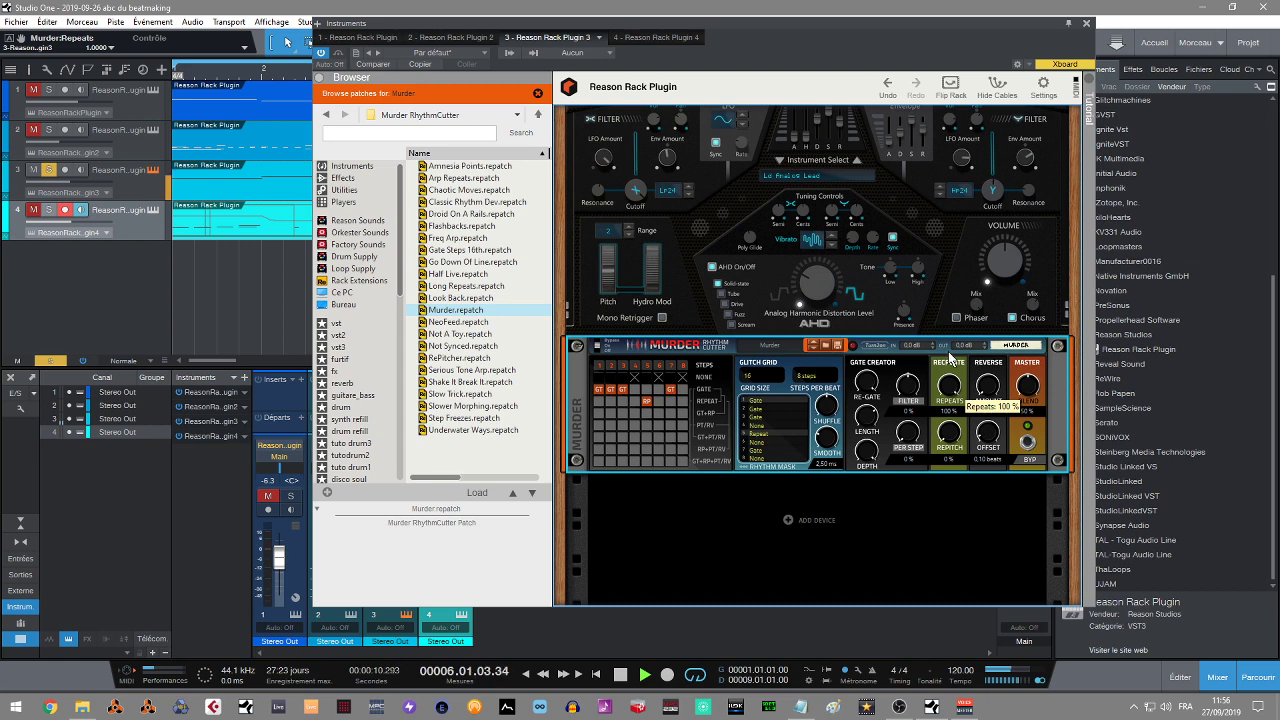
# Assign Pitch/Reverse to steps 7 and 8 of Murder's rhythm mask, with reverse amount 100 % and offset 1.00 beats.
pyautogui.click(672, 426)
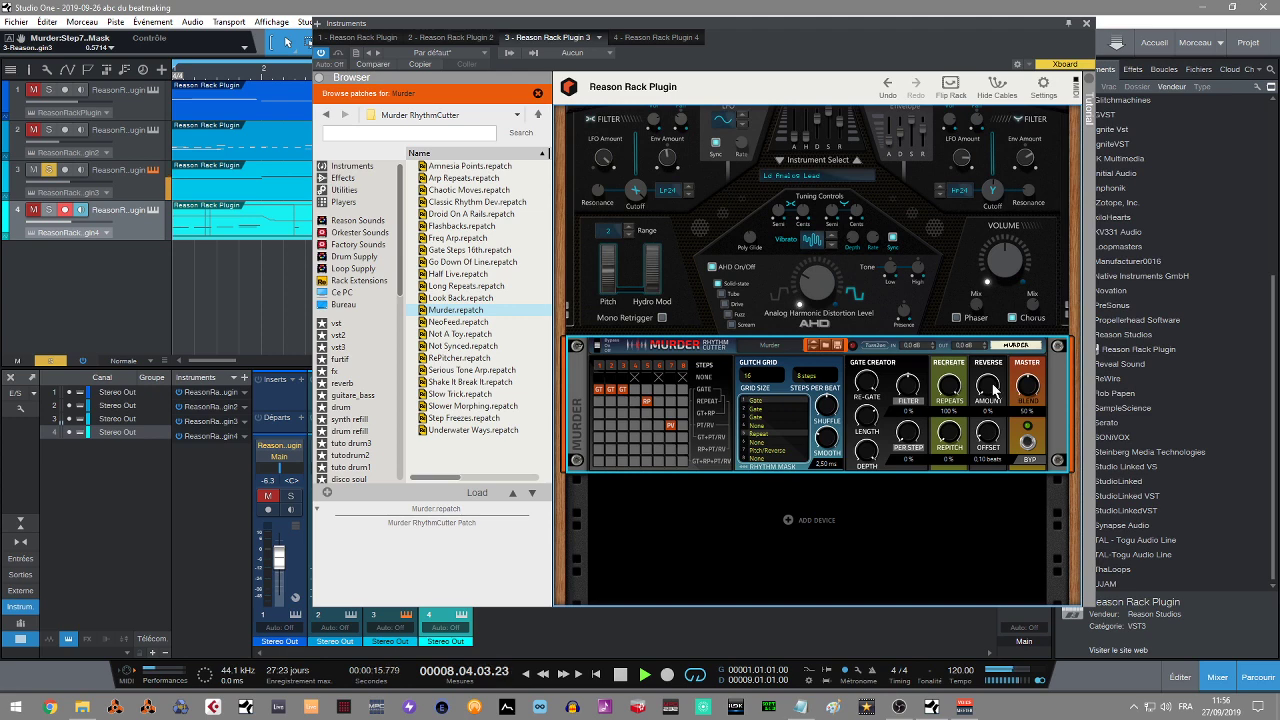
pyautogui.moveTo(988, 387); pyautogui.dragTo(989, 350)
pyautogui.moveTo(995, 430); pyautogui.dragTo(995, 420)
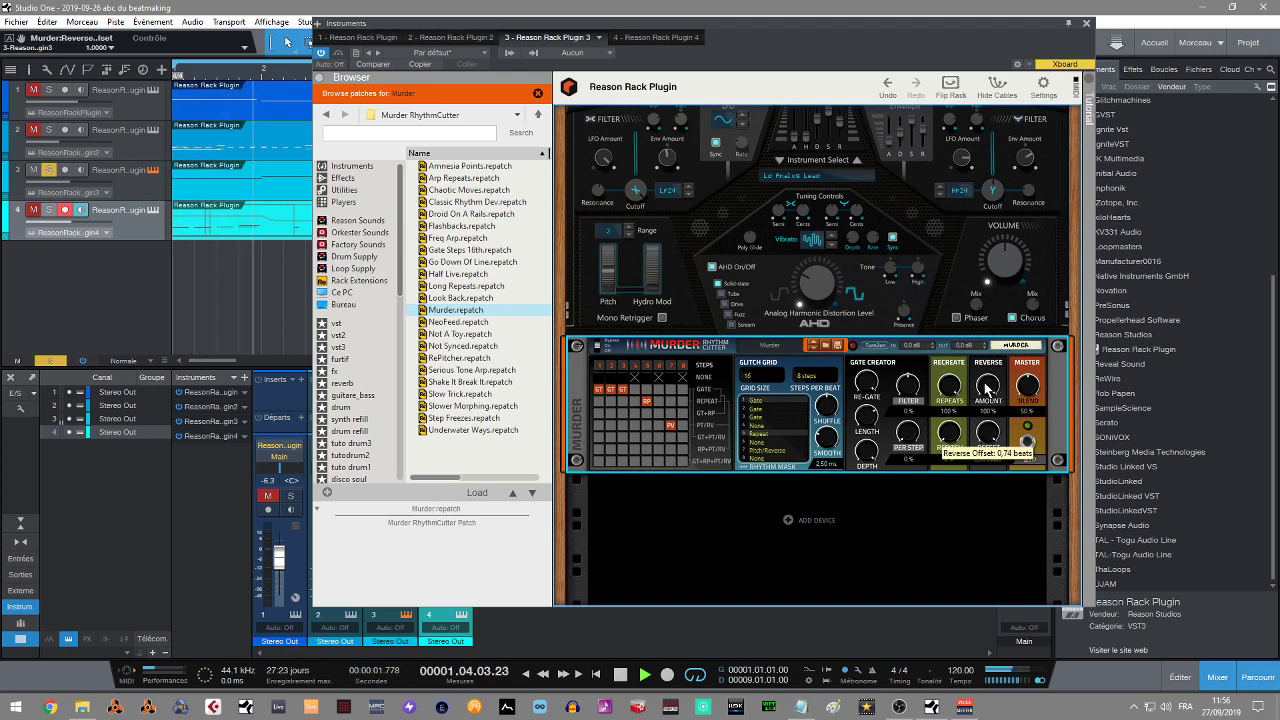
pyautogui.click(681, 427)
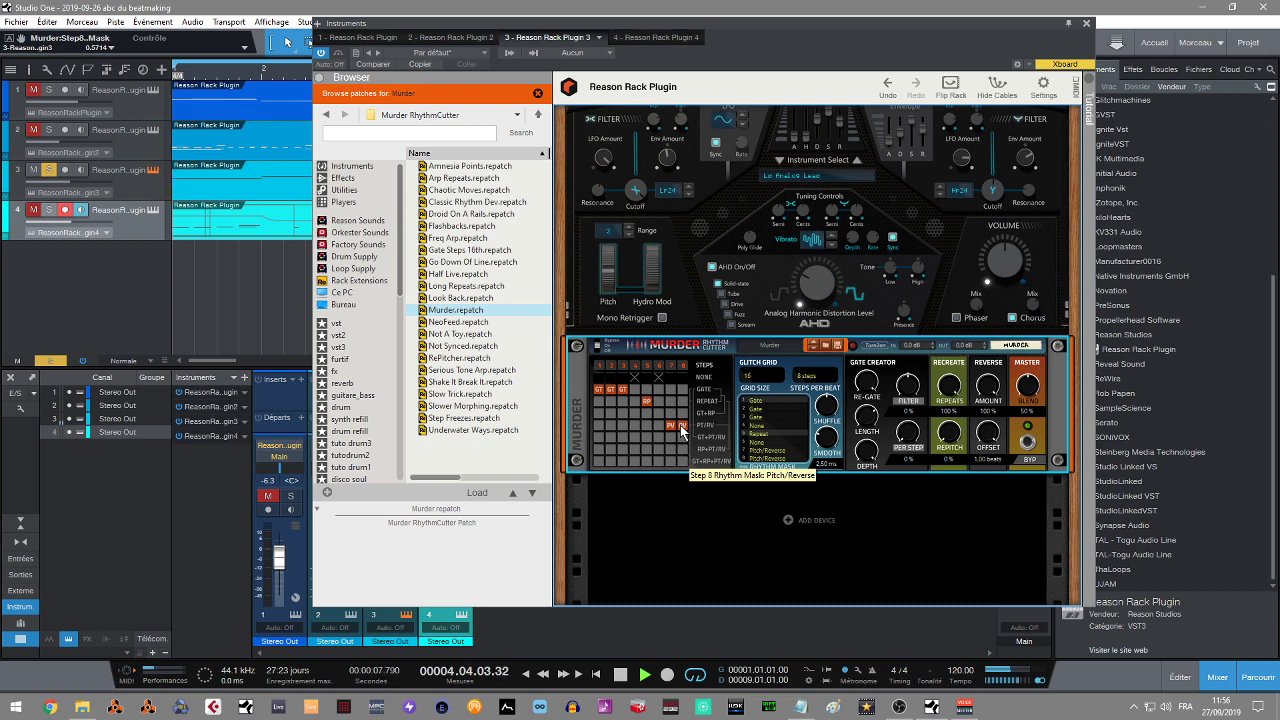
# Set Murder's step 4 to Gate, gate length to 54 %, reverse amount to 59 % and blend to 100 %, and stop playback.
pyautogui.click(634, 389)
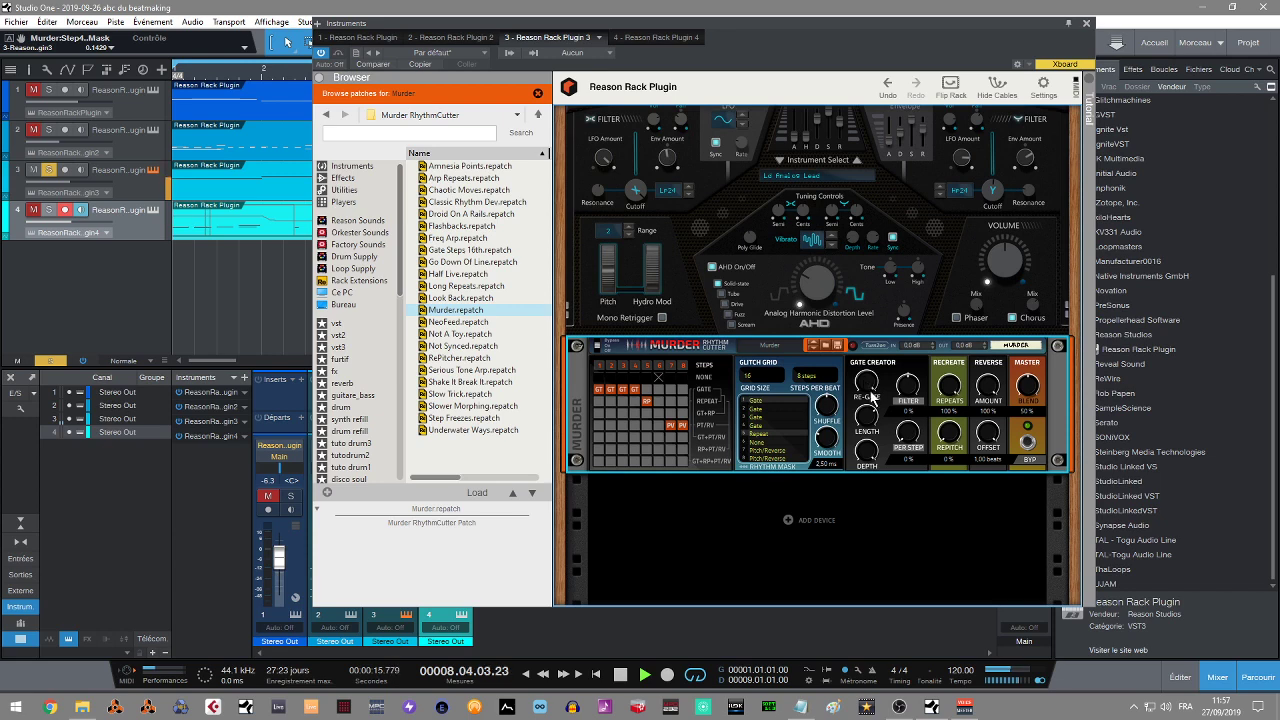
pyautogui.moveTo(875, 406)
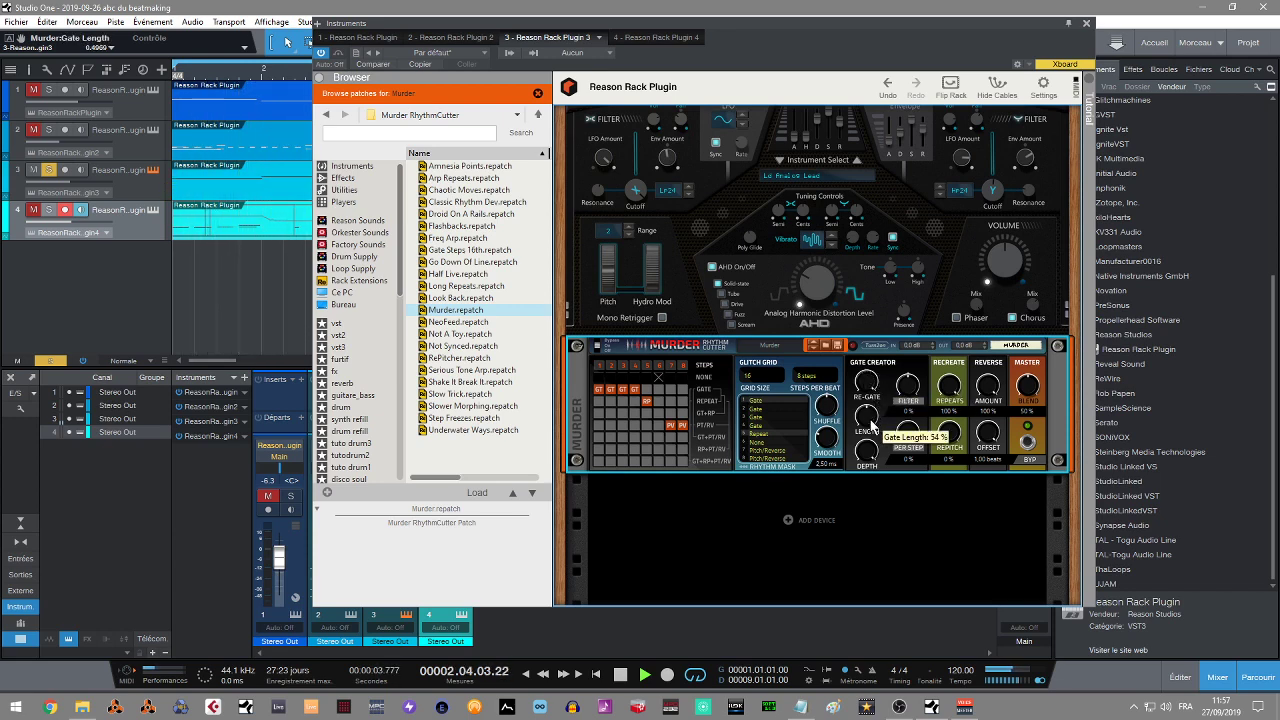
pyautogui.moveTo(871, 425); pyautogui.dragTo(874, 432)
pyautogui.moveTo(865, 422); pyautogui.dragTo(982, 410)
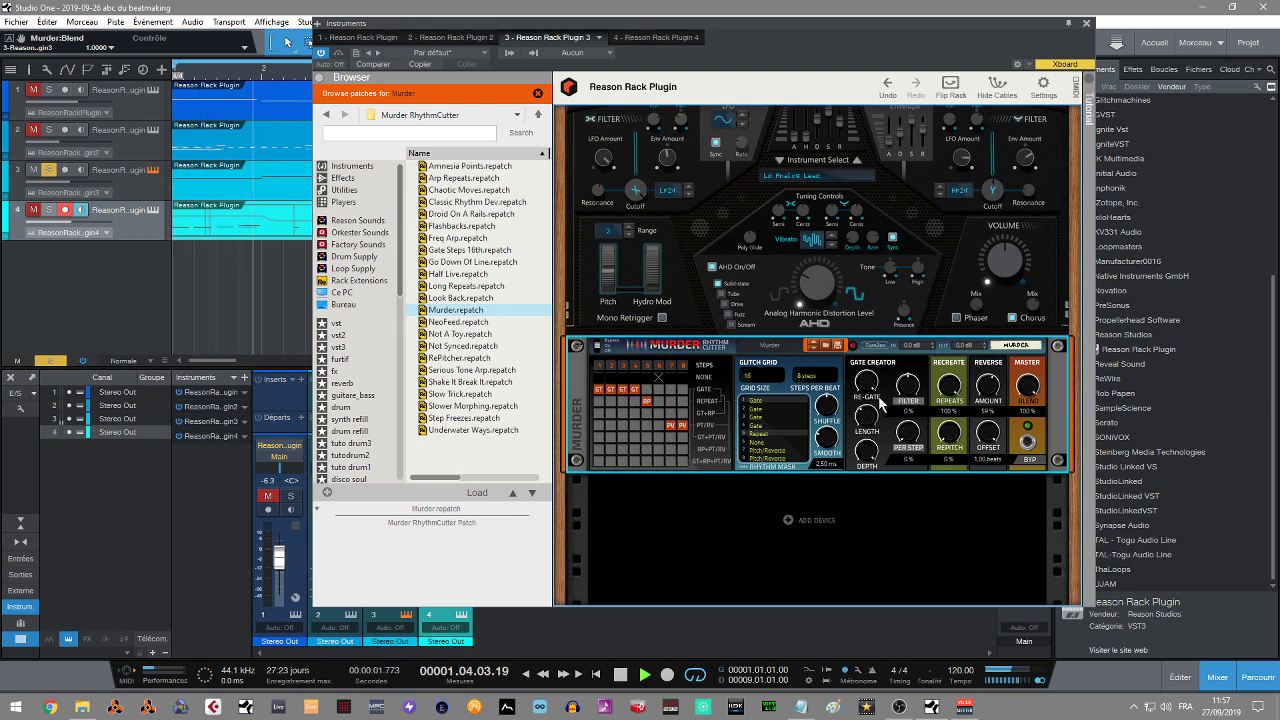
pyautogui.moveTo(866, 425)
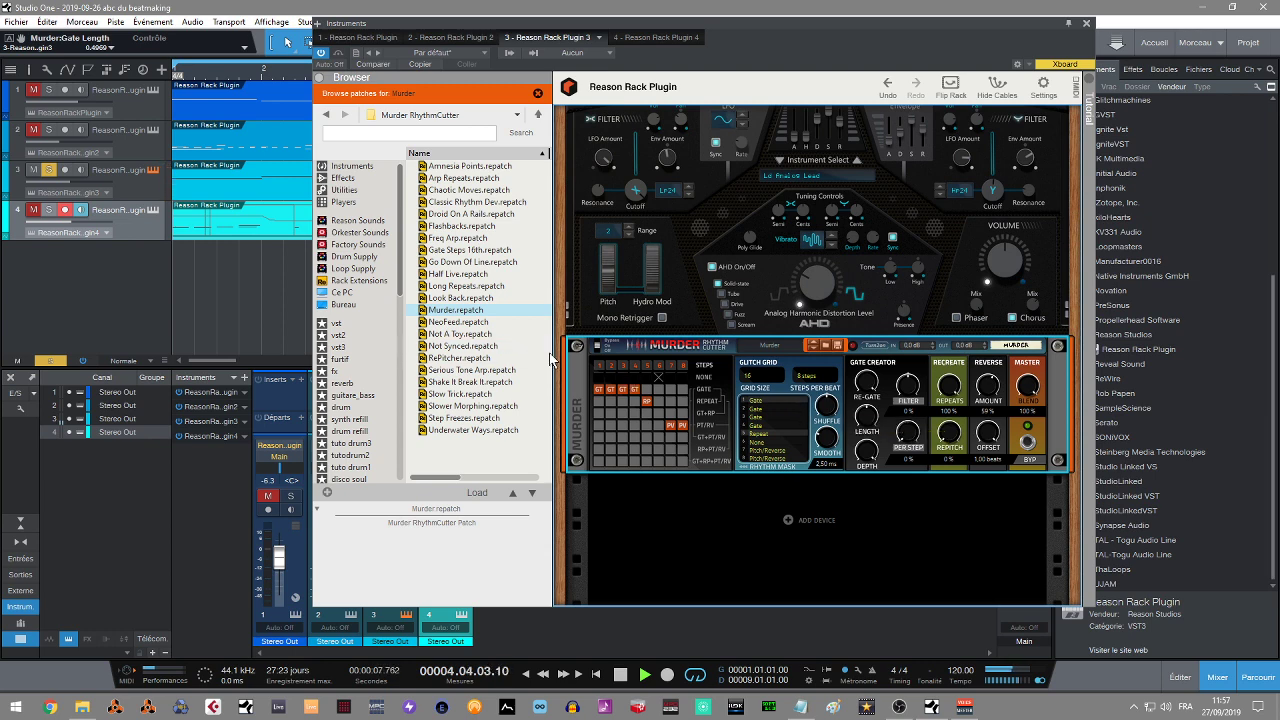
pyautogui.press('space')
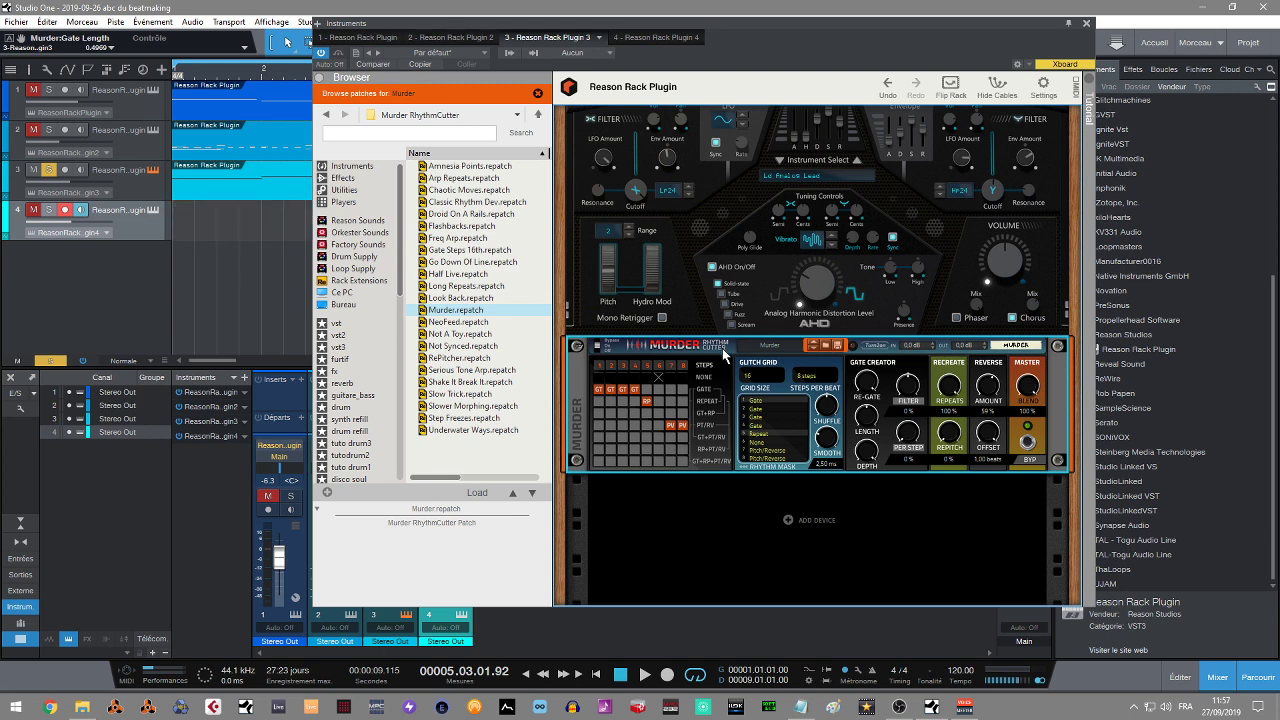
# Inspect Murder's rear cabling, glance at track 4's rack plugin and return to track 3's rack.
pyautogui.click(950, 86)
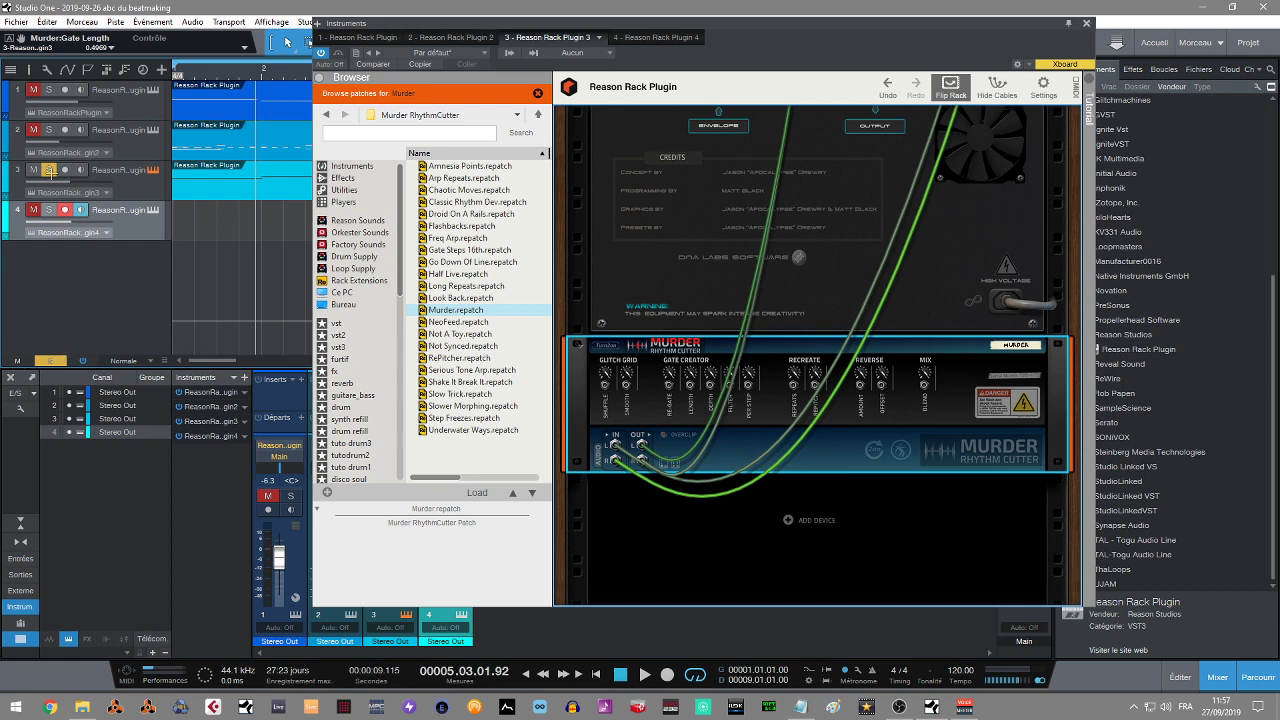
pyautogui.click(151, 209)
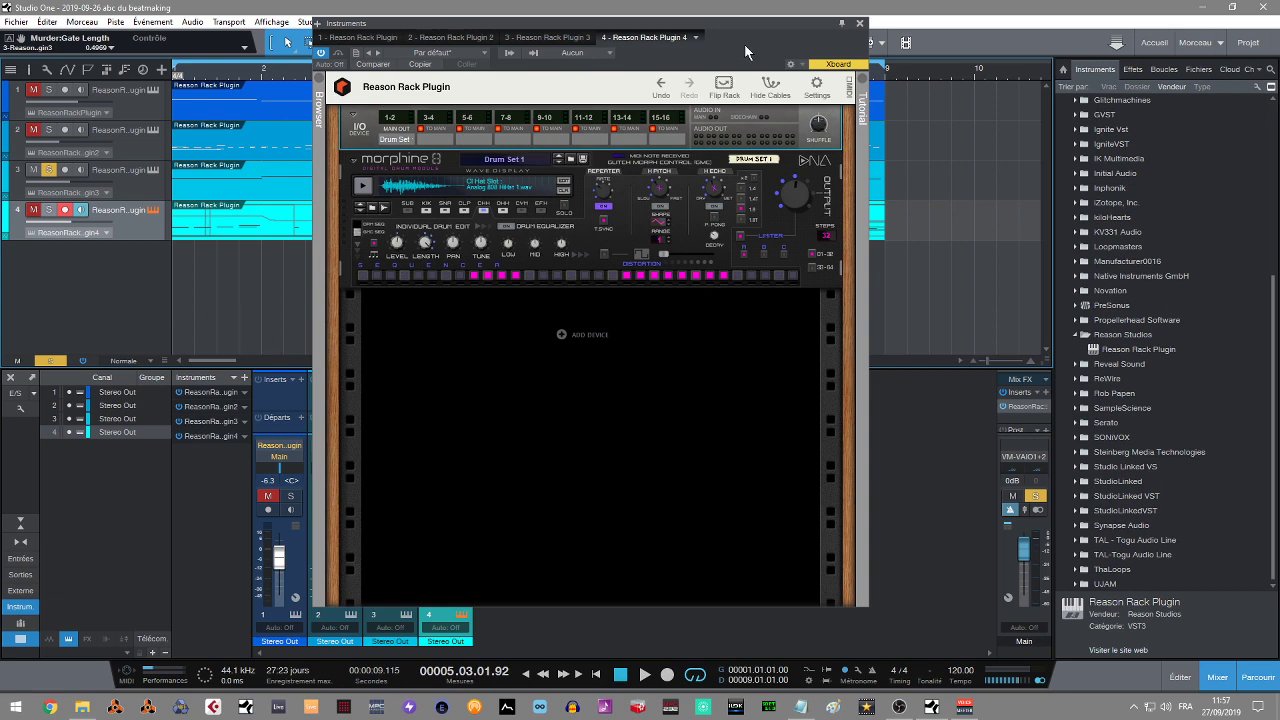
pyautogui.click(859, 22)
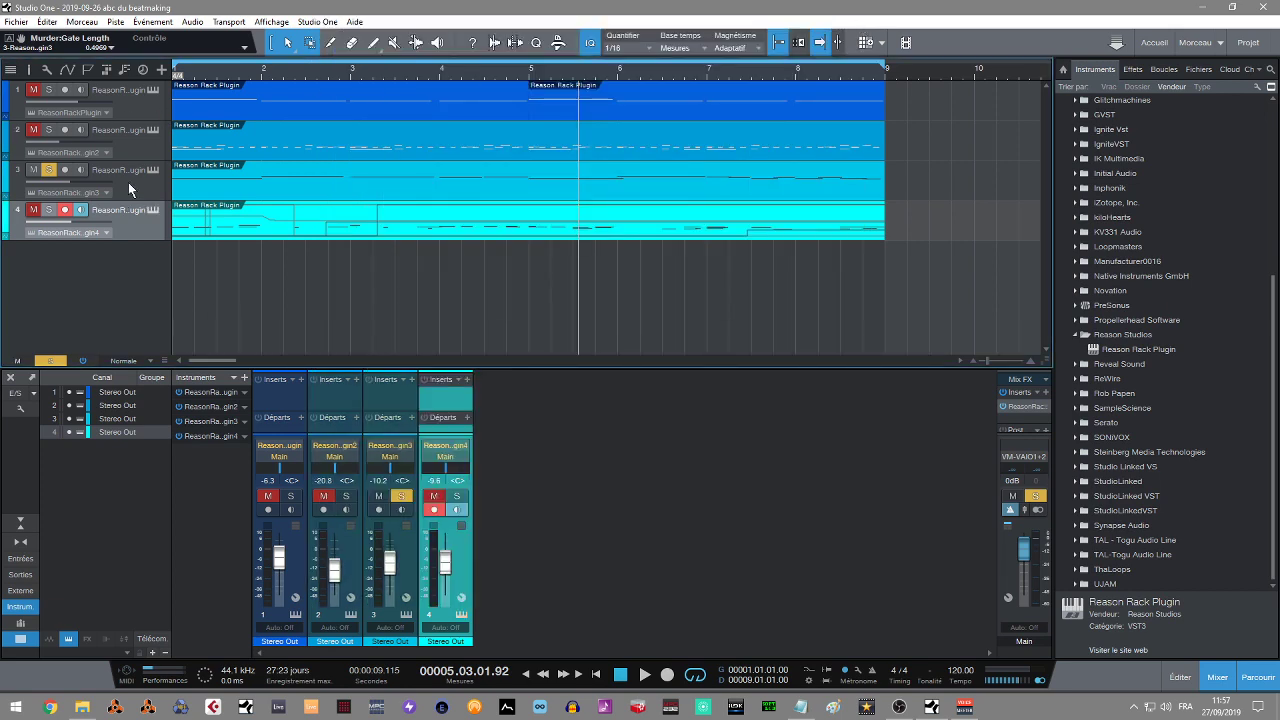
pyautogui.click(155, 170)
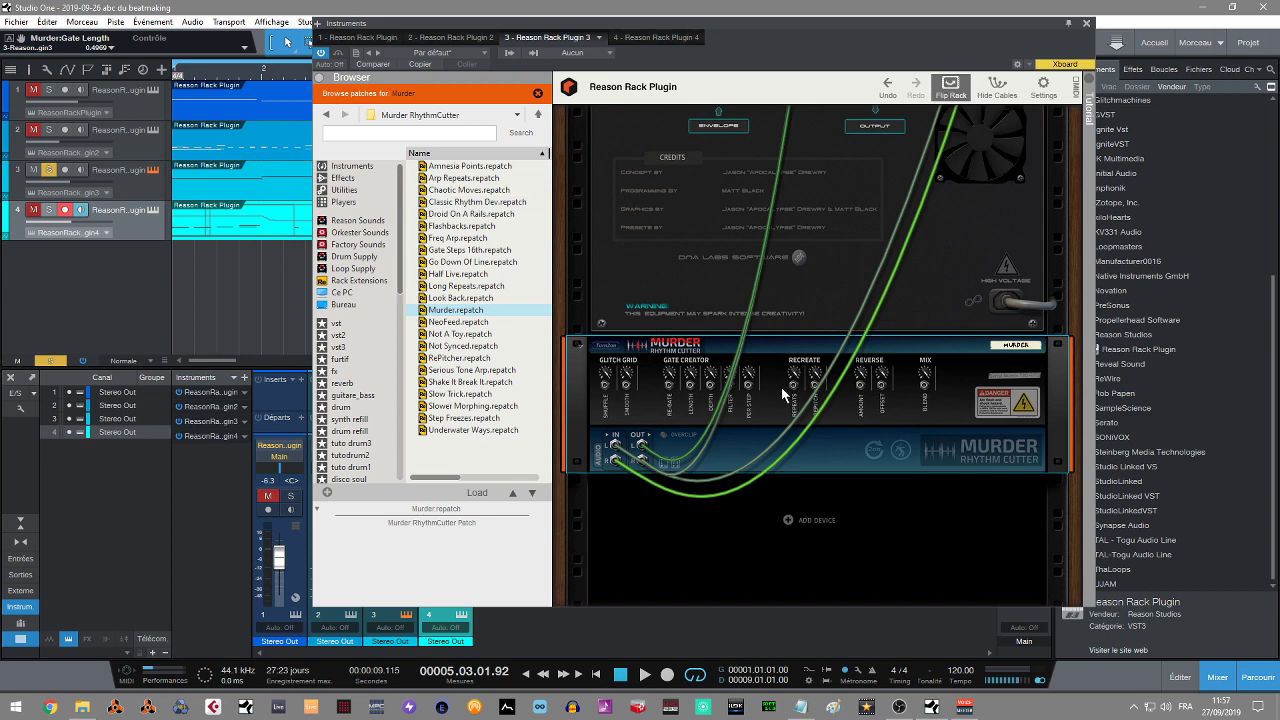
# Delete the Murder RhythmCutter from track 3's rack and flip the rack back to its front.
pyautogui.rightClick(652, 377)
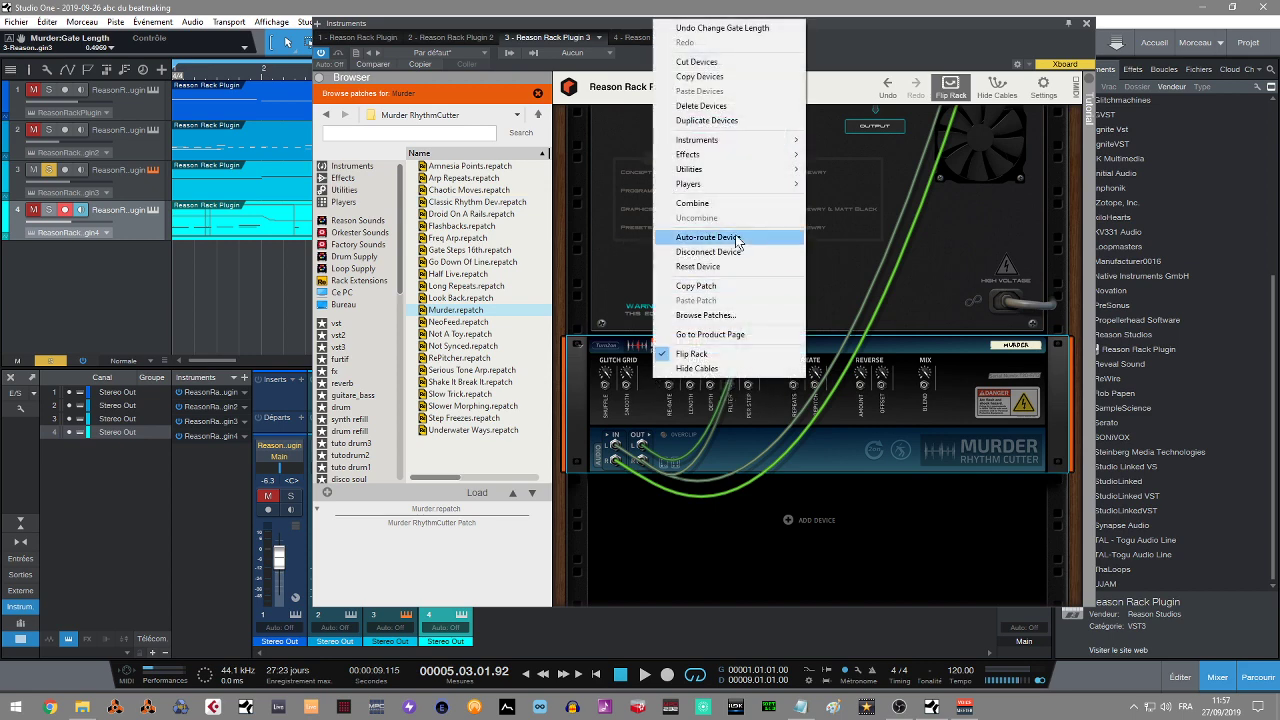
pyautogui.click(729, 104)
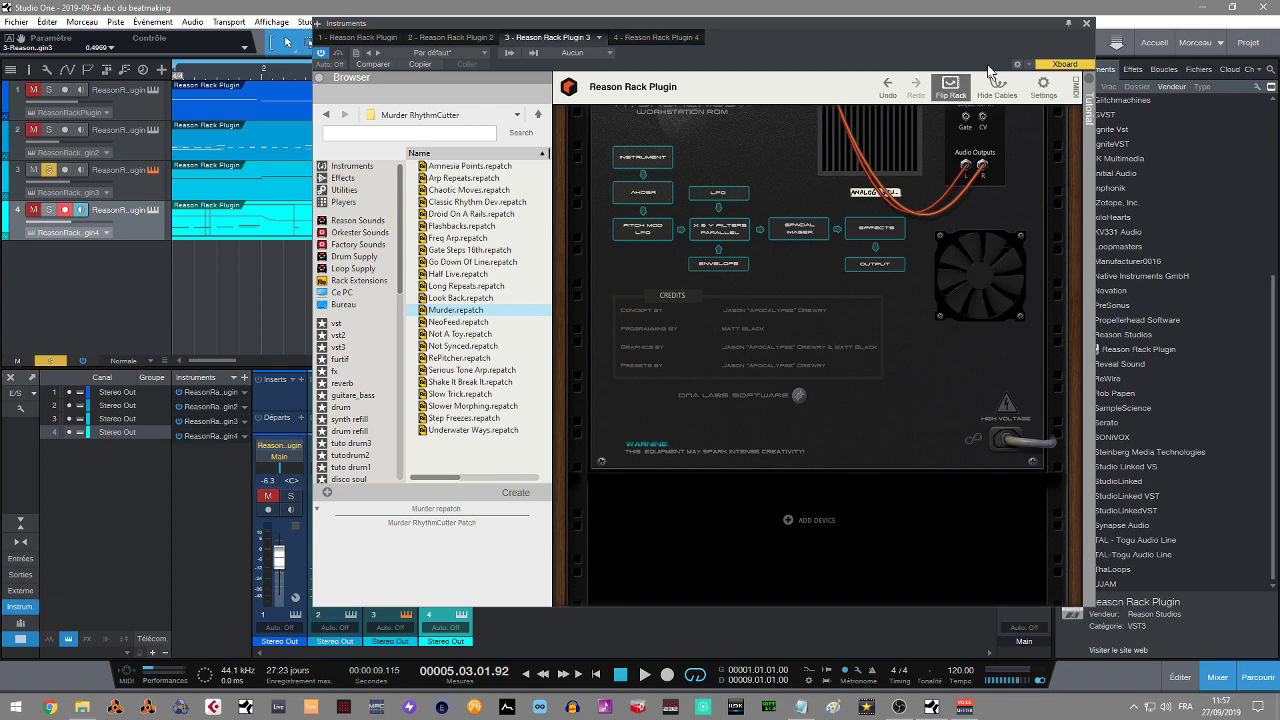
pyautogui.click(955, 86)
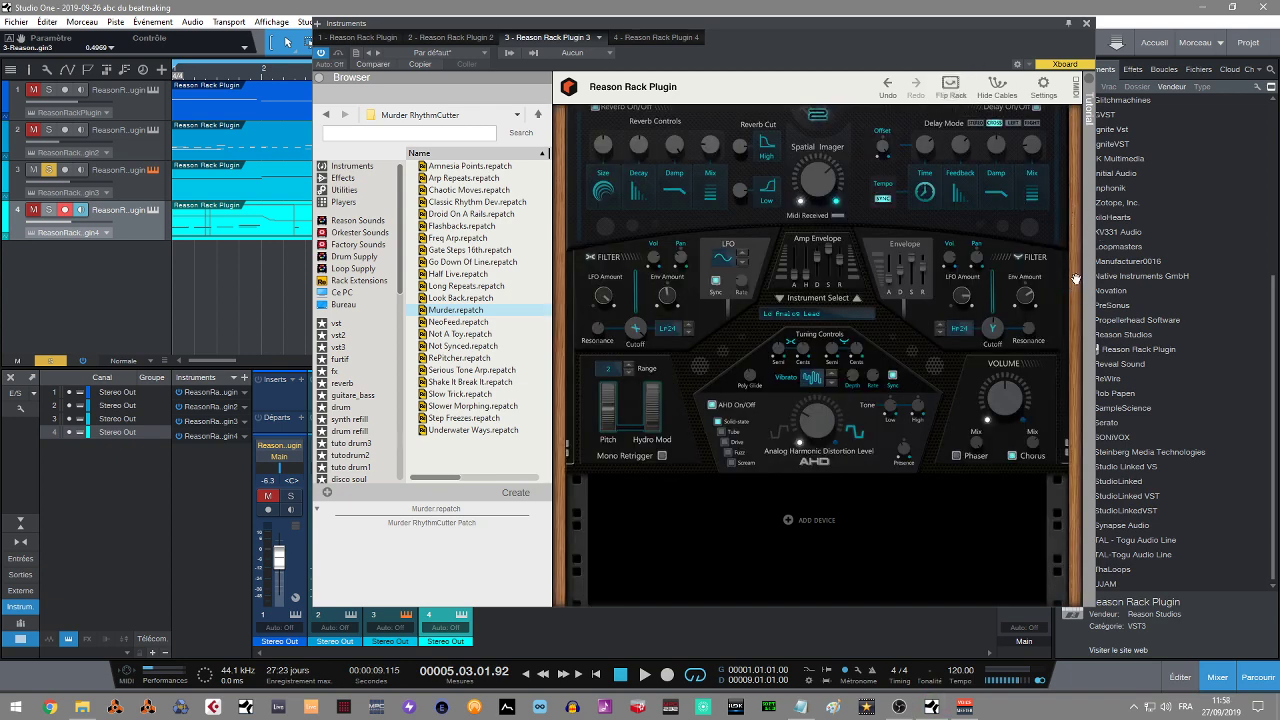
pyautogui.scroll(1, 1069, 249)
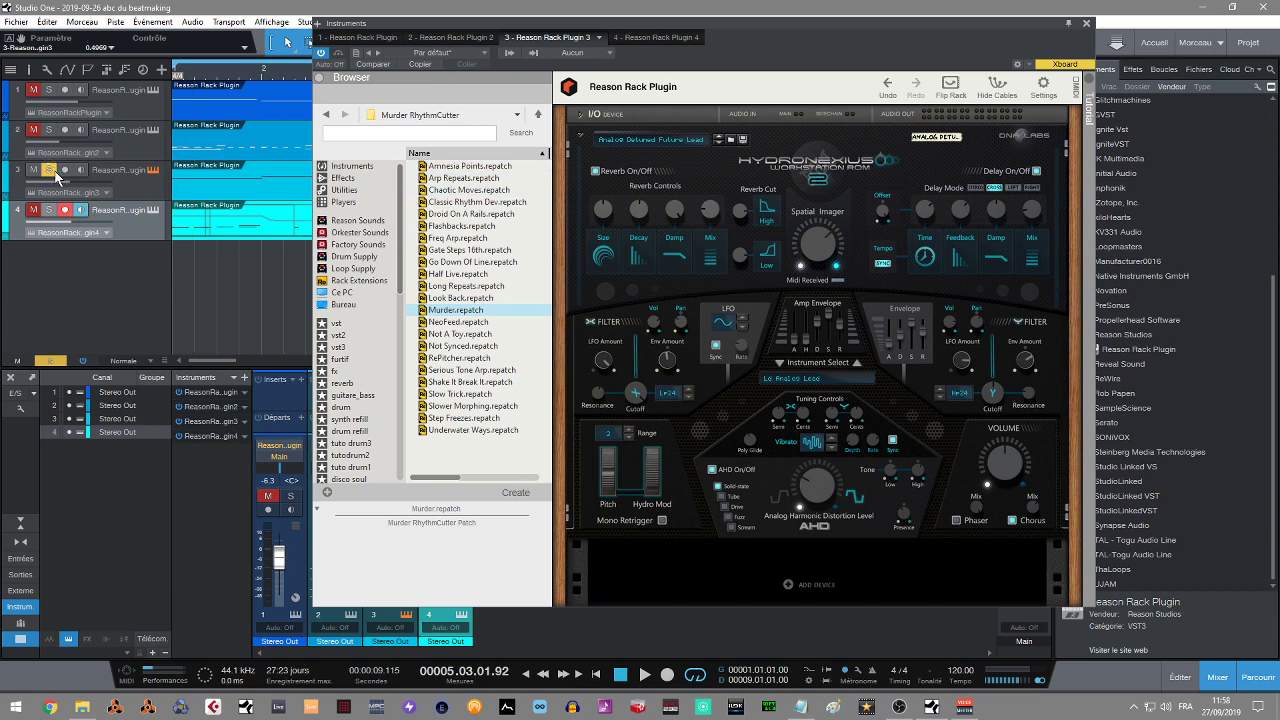
# Start playback and add an Alligator Filter Gate below the Hydronexius in track 3's rack.
pyautogui.press('space')
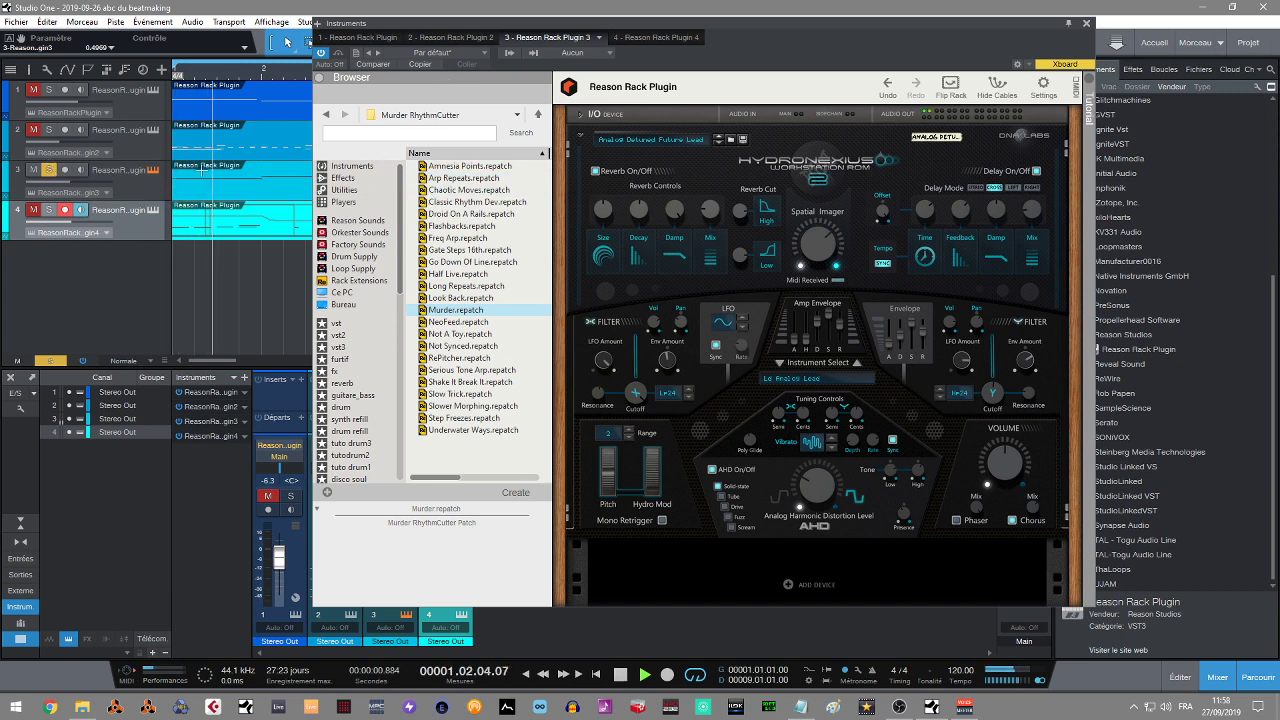
pyautogui.click(343, 177)
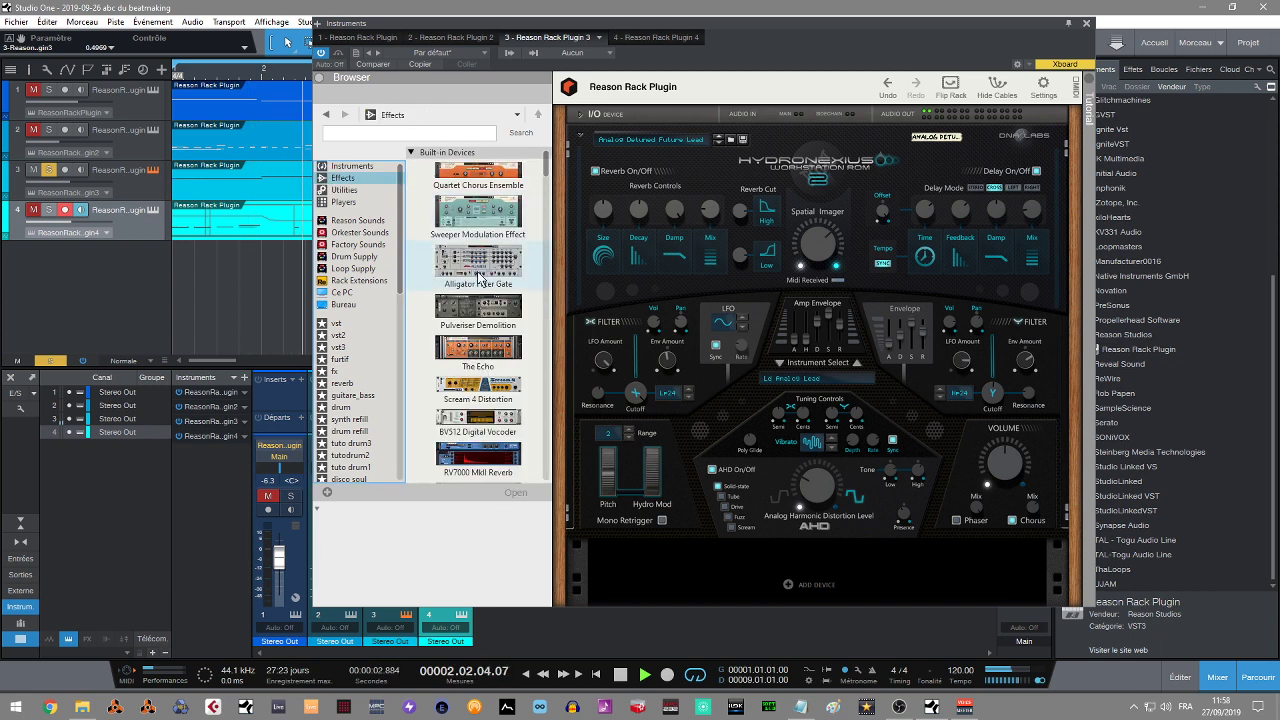
pyautogui.moveTo(480, 280); pyautogui.dragTo(688, 572)
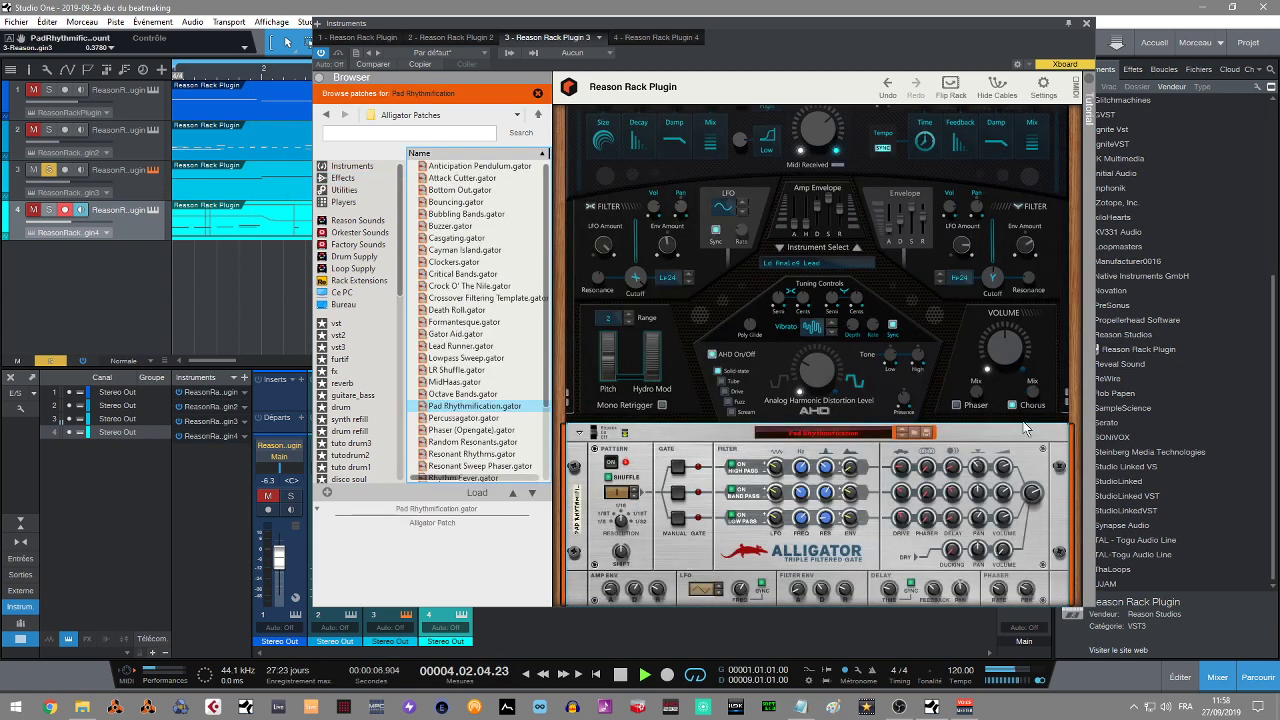
pyautogui.scroll(1, 1074, 372)
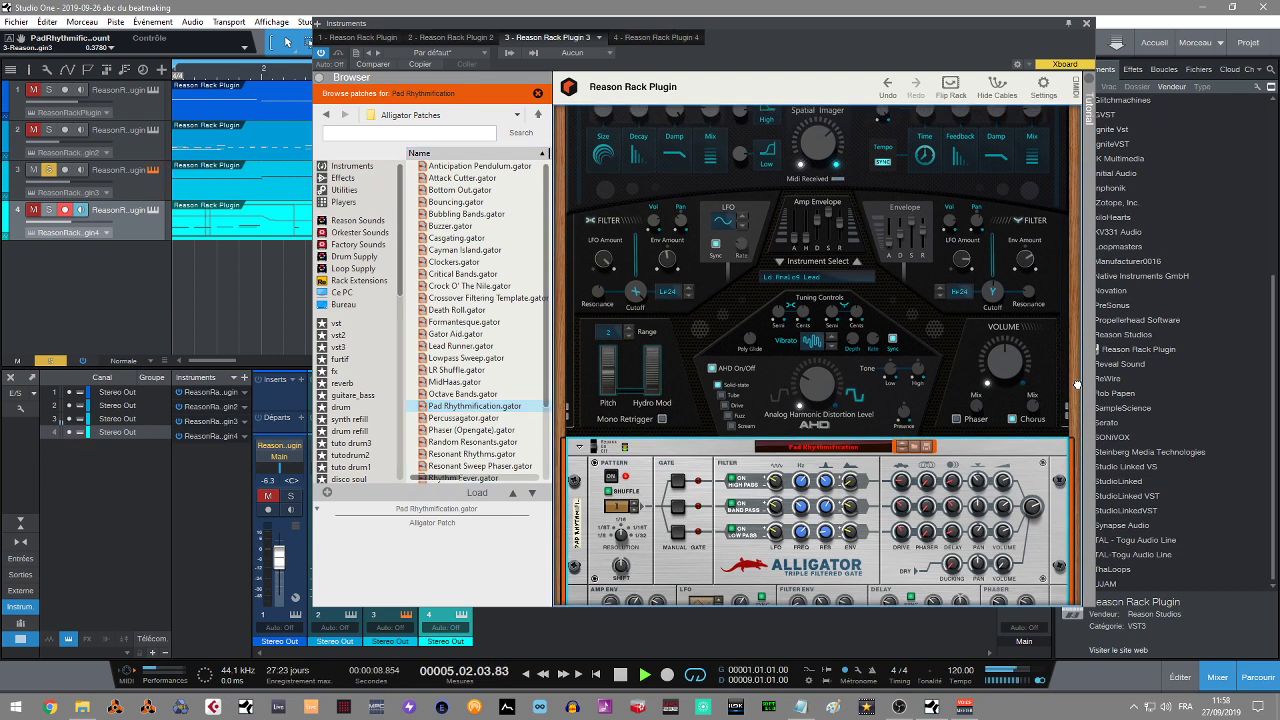
pyautogui.scroll(-2, 1079, 348)
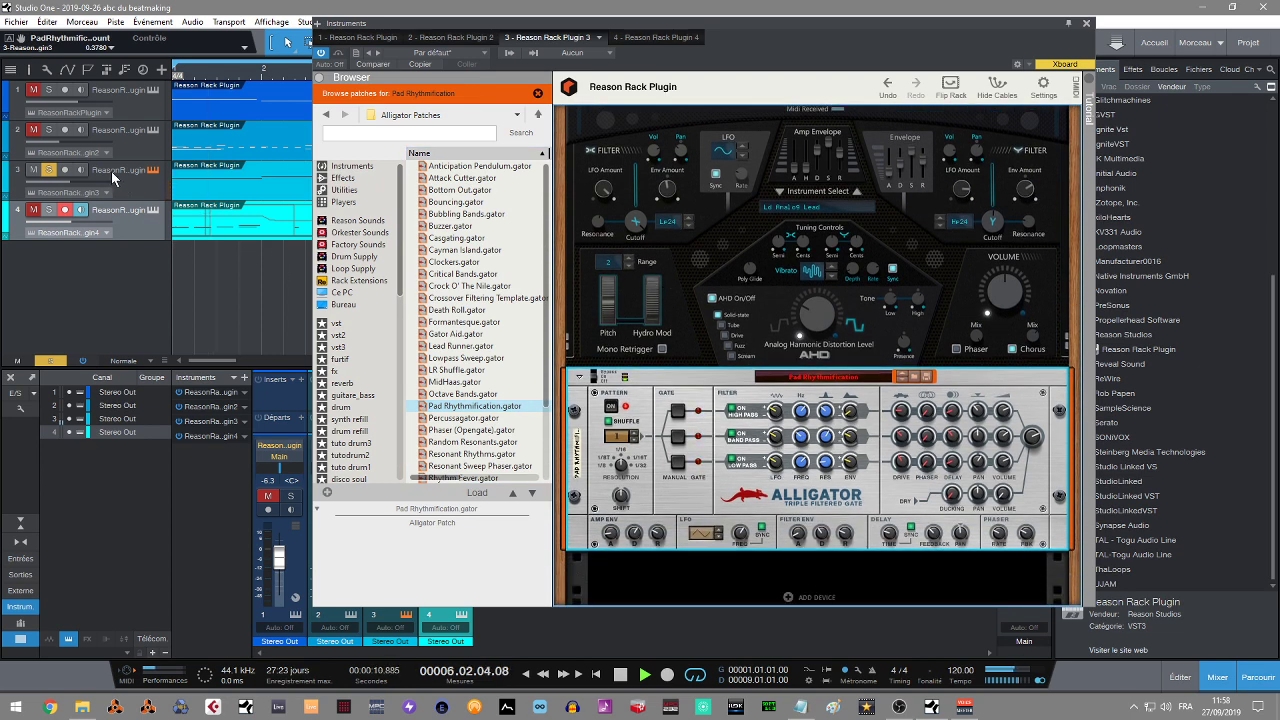
# Unsolo track 3, load the Percussagator patch into the Alligator, and stop playback.
pyautogui.click(48, 170)
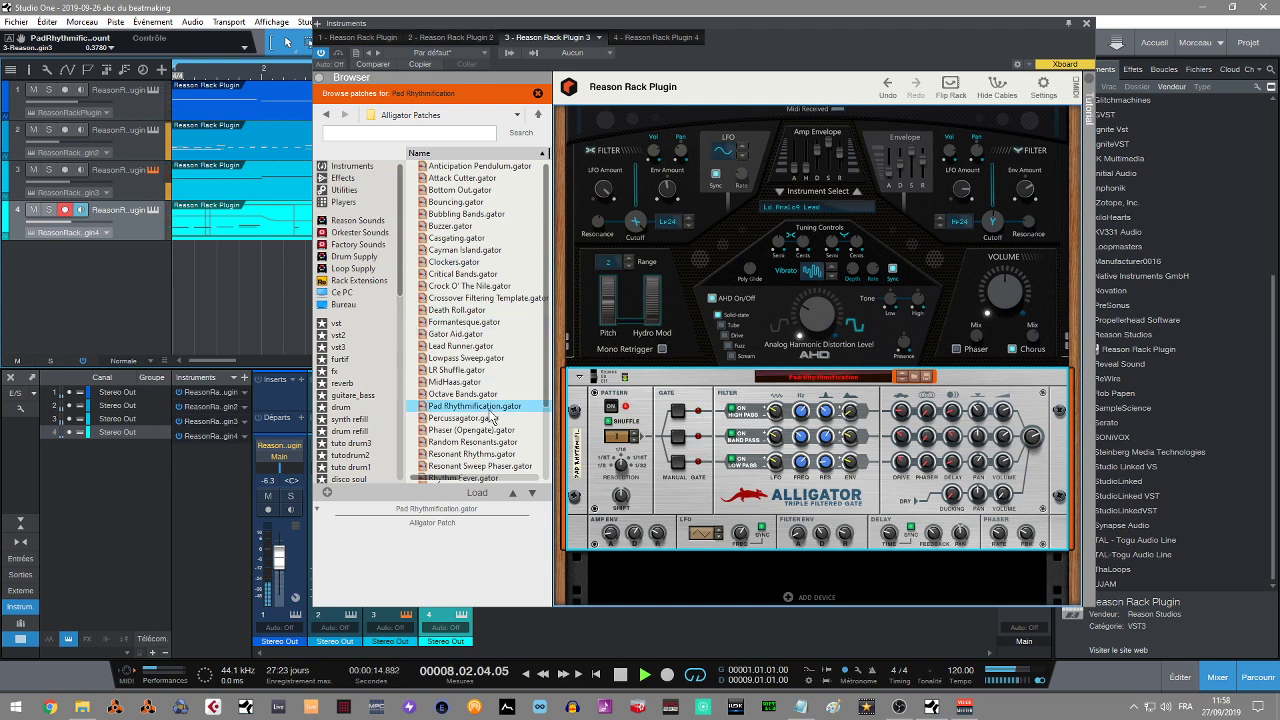
pyautogui.click(902, 380)
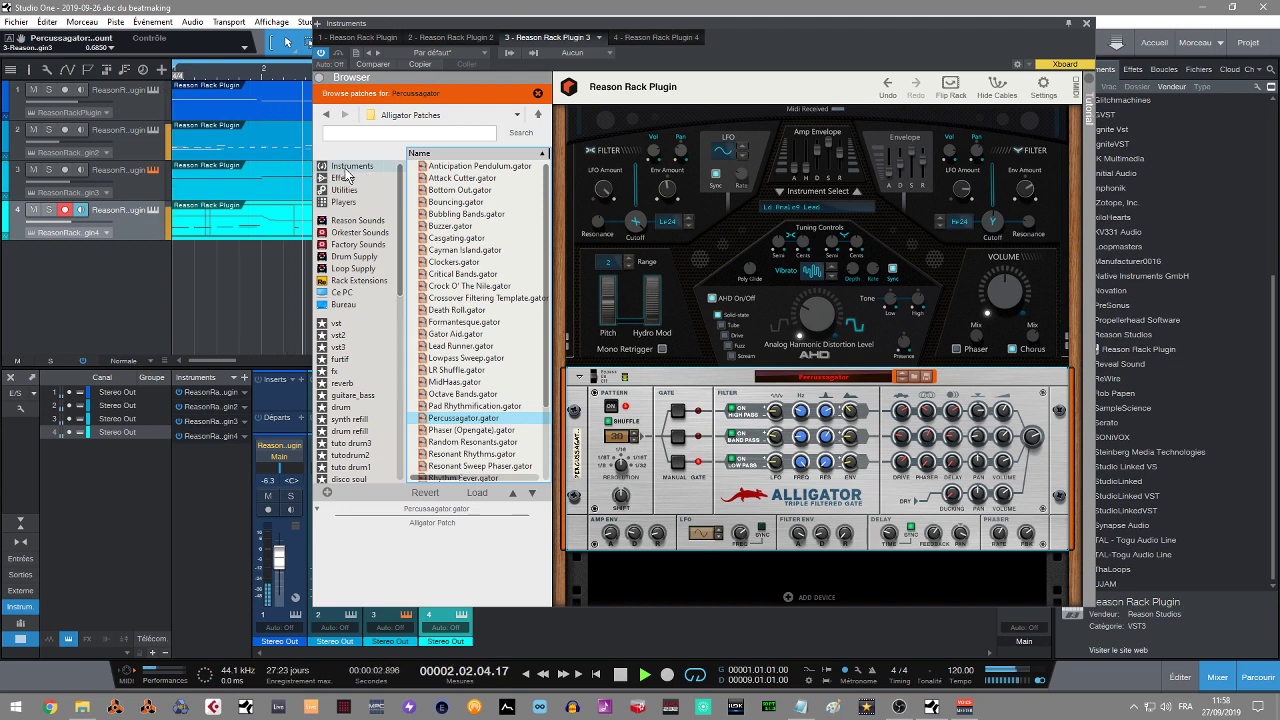
pyautogui.press('space')
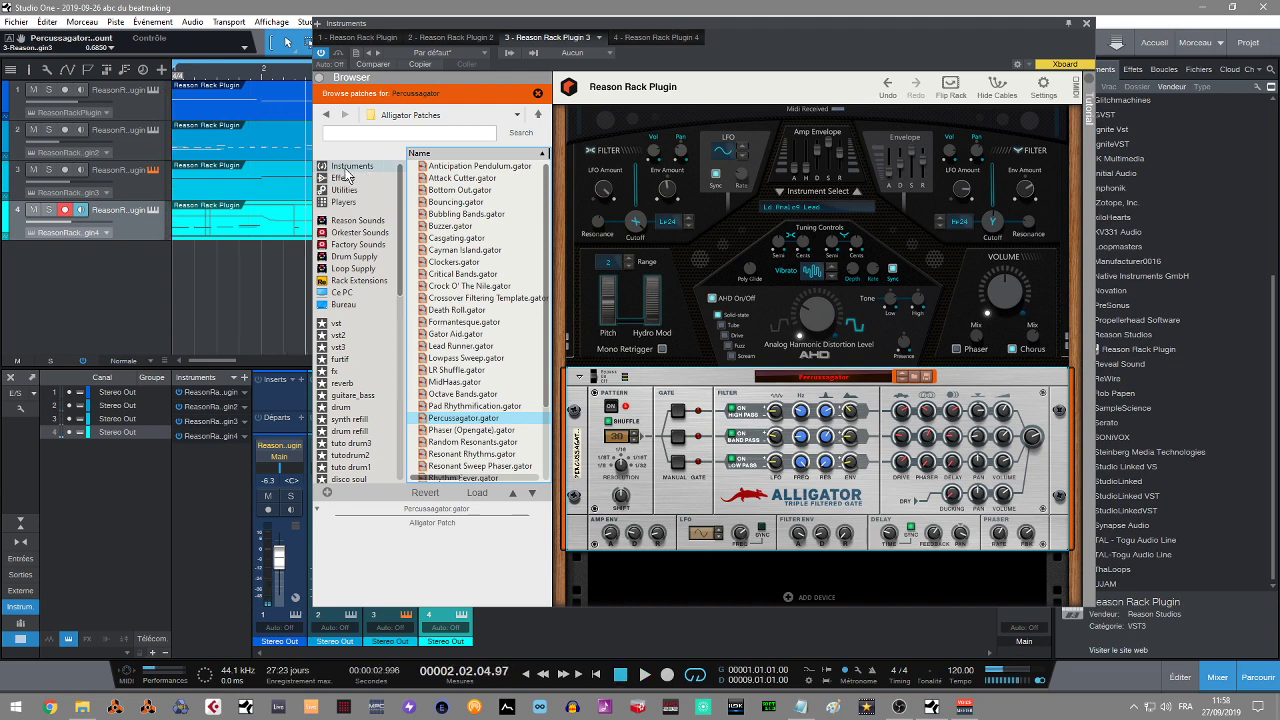
# Look through the rack's instrument and effect devices, and close track 3's rack window.
pyautogui.click(346, 168)
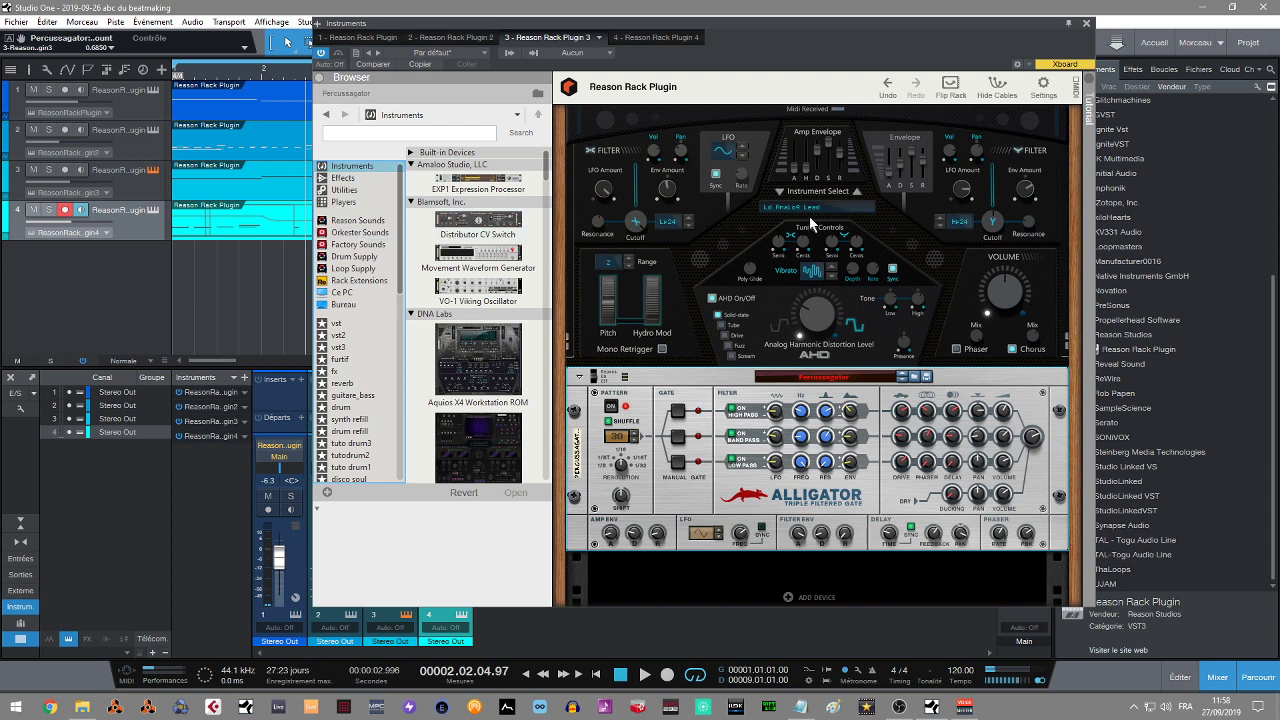
pyautogui.click(343, 178)
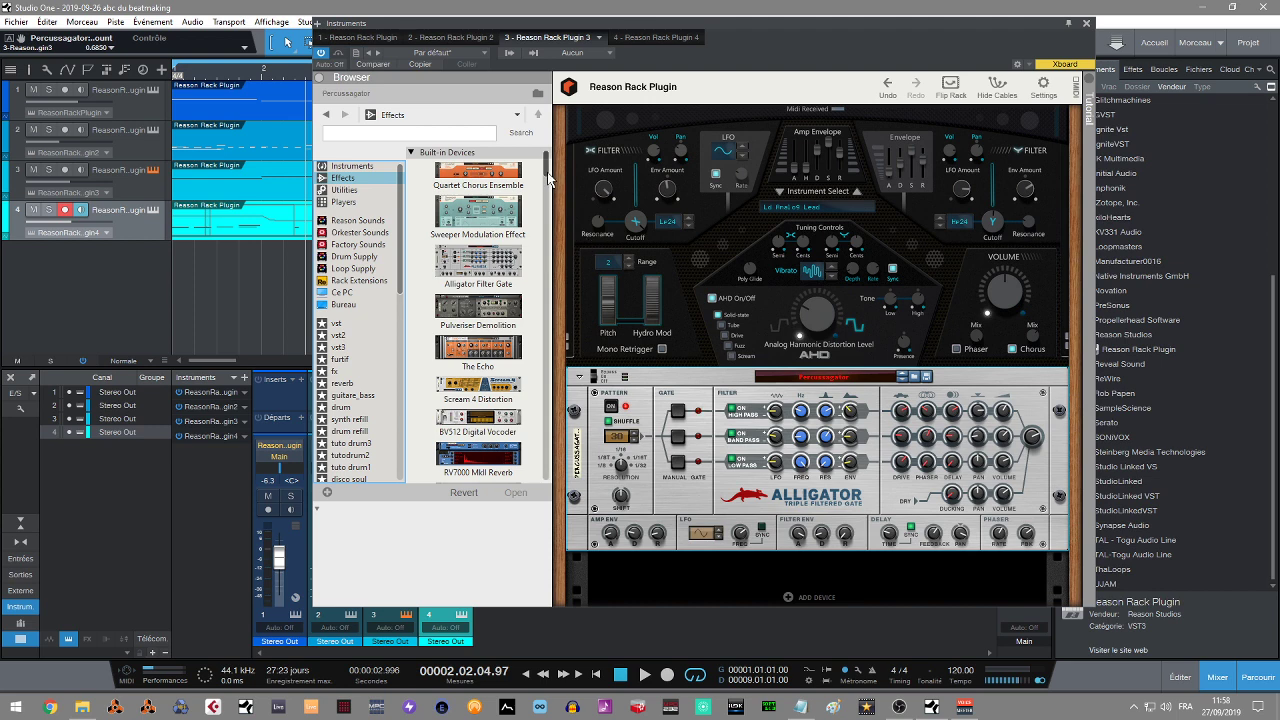
pyautogui.moveTo(548, 165); pyautogui.dragTo(557, 208)
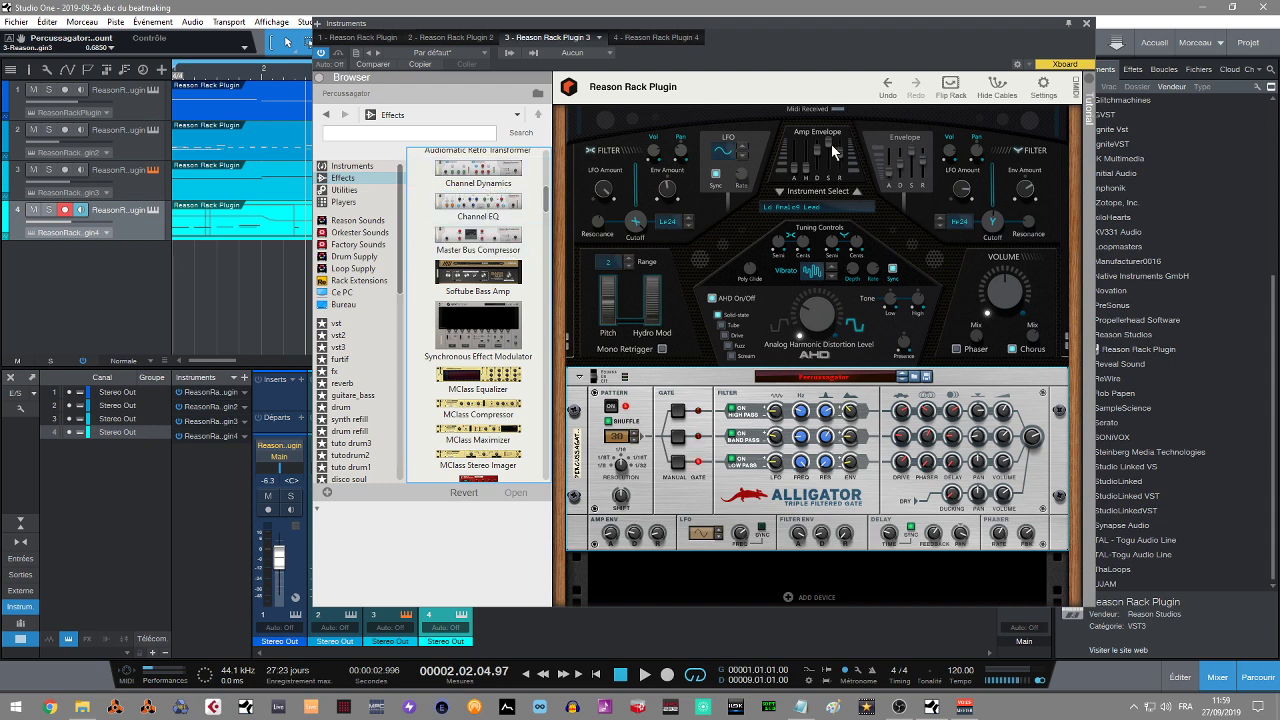
pyautogui.click(1087, 23)
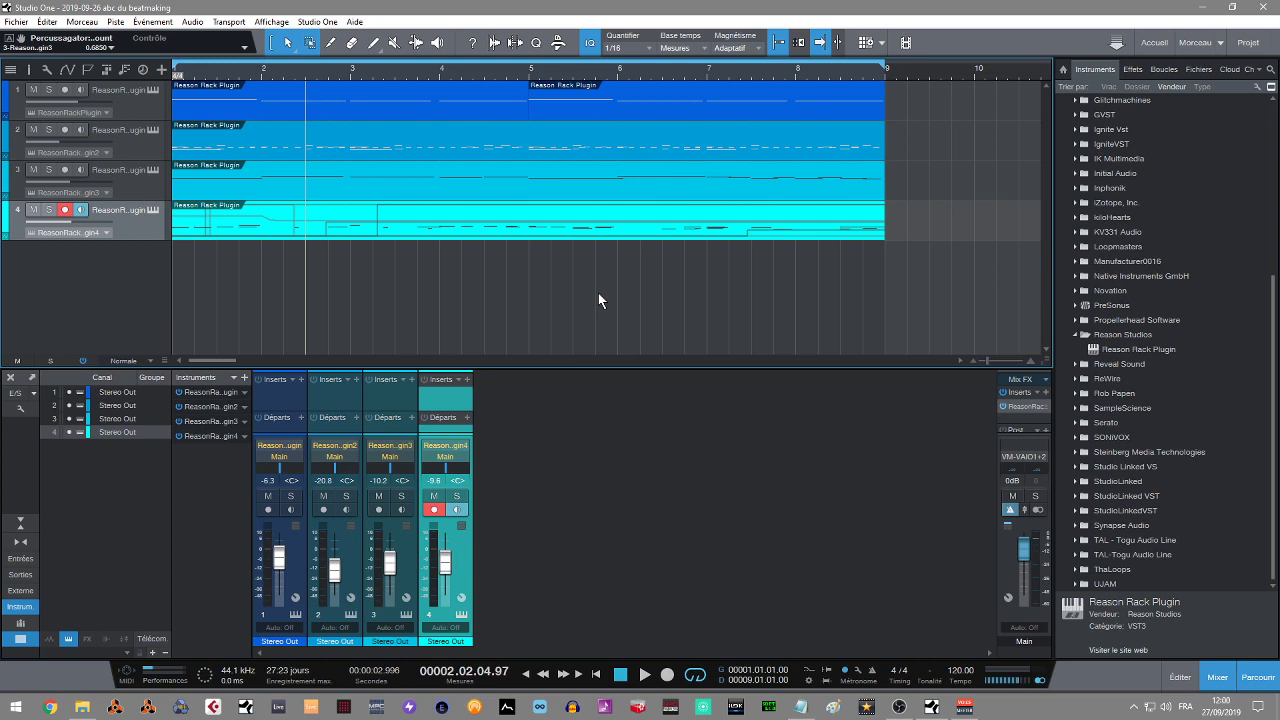
# Open the main output's Reason Rack effect, examine its effects including AirRaid Audio, Blamsoft and Forgotten Clank Studios, and close it.
pyautogui.click(1018, 412)
pyautogui.click(1020, 410)
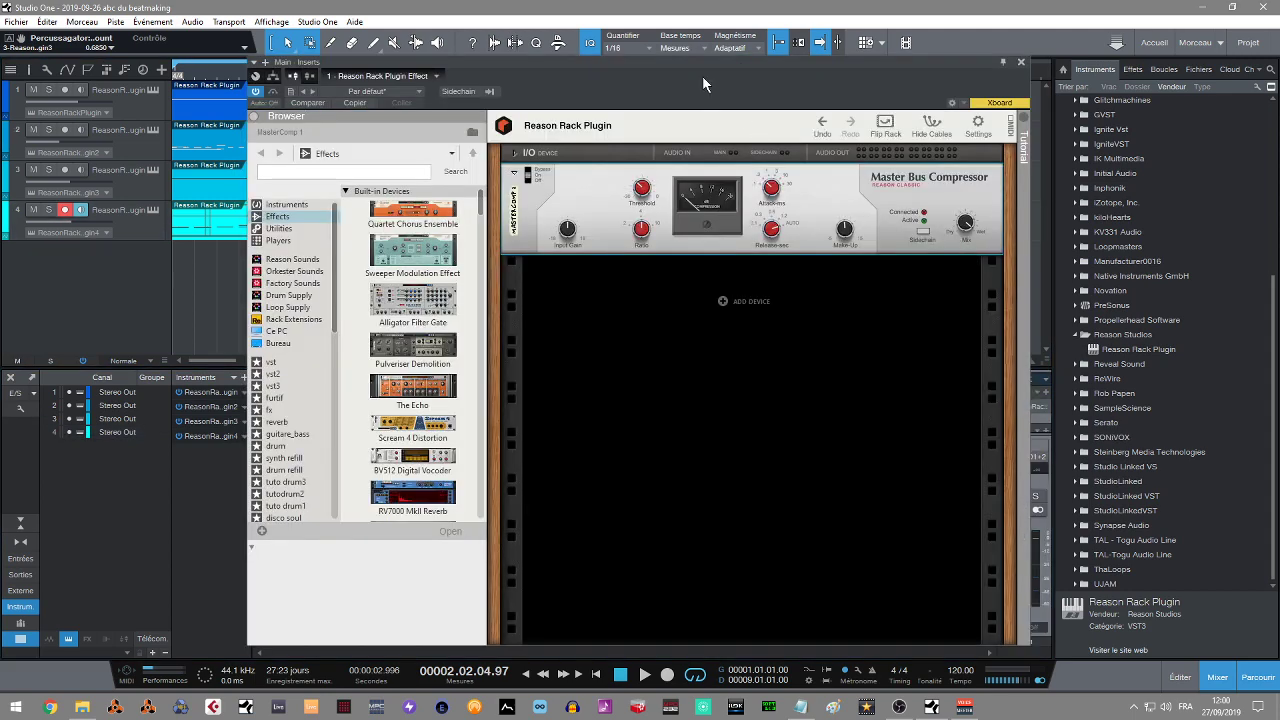
pyautogui.moveTo(708, 61); pyautogui.dragTo(755, 9)
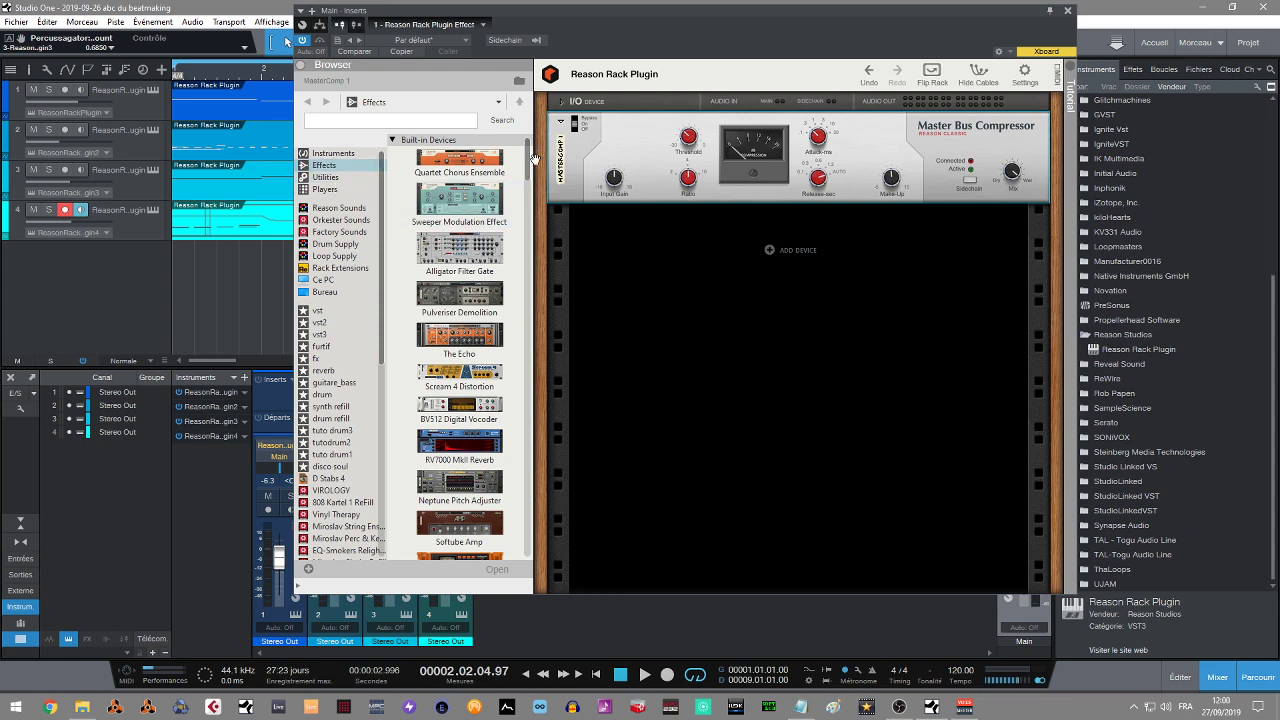
pyautogui.moveTo(527, 162); pyautogui.dragTo(551, 248)
pyautogui.click(406, 222)
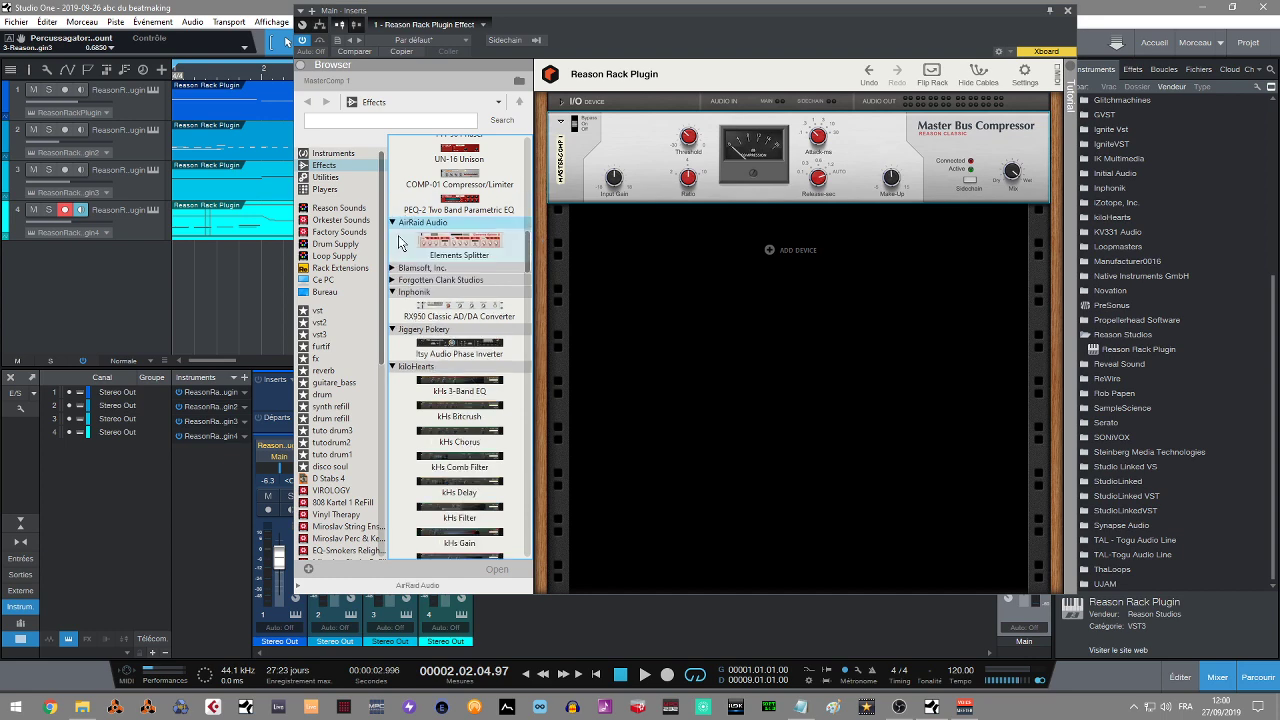
pyautogui.click(401, 268)
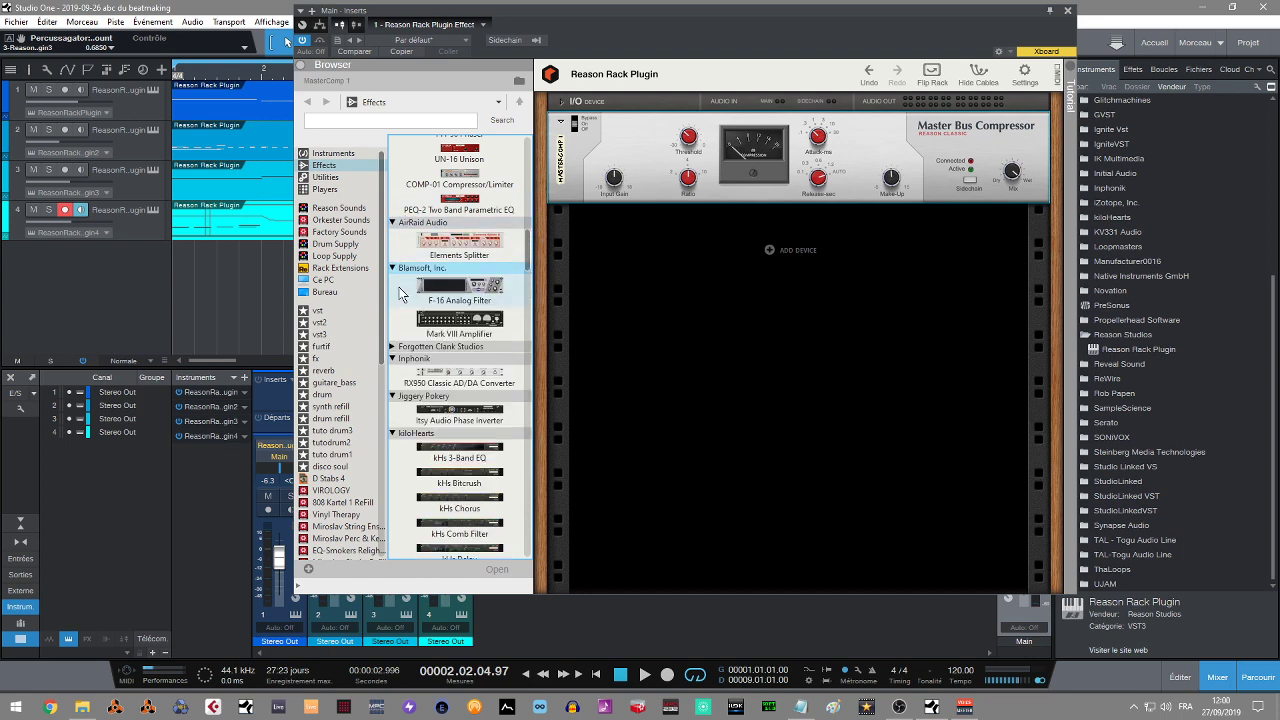
pyautogui.click(396, 347)
pyautogui.moveTo(533, 256); pyautogui.dragTo(535, 532)
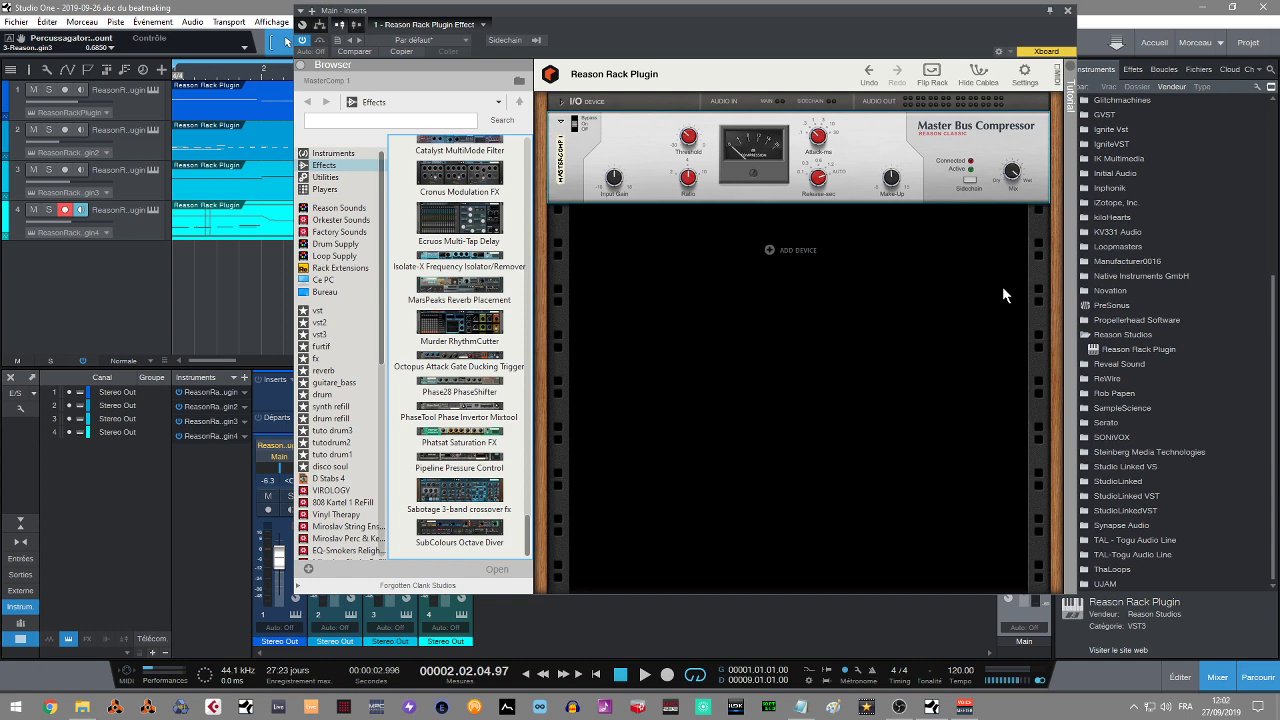
pyautogui.click(1069, 11)
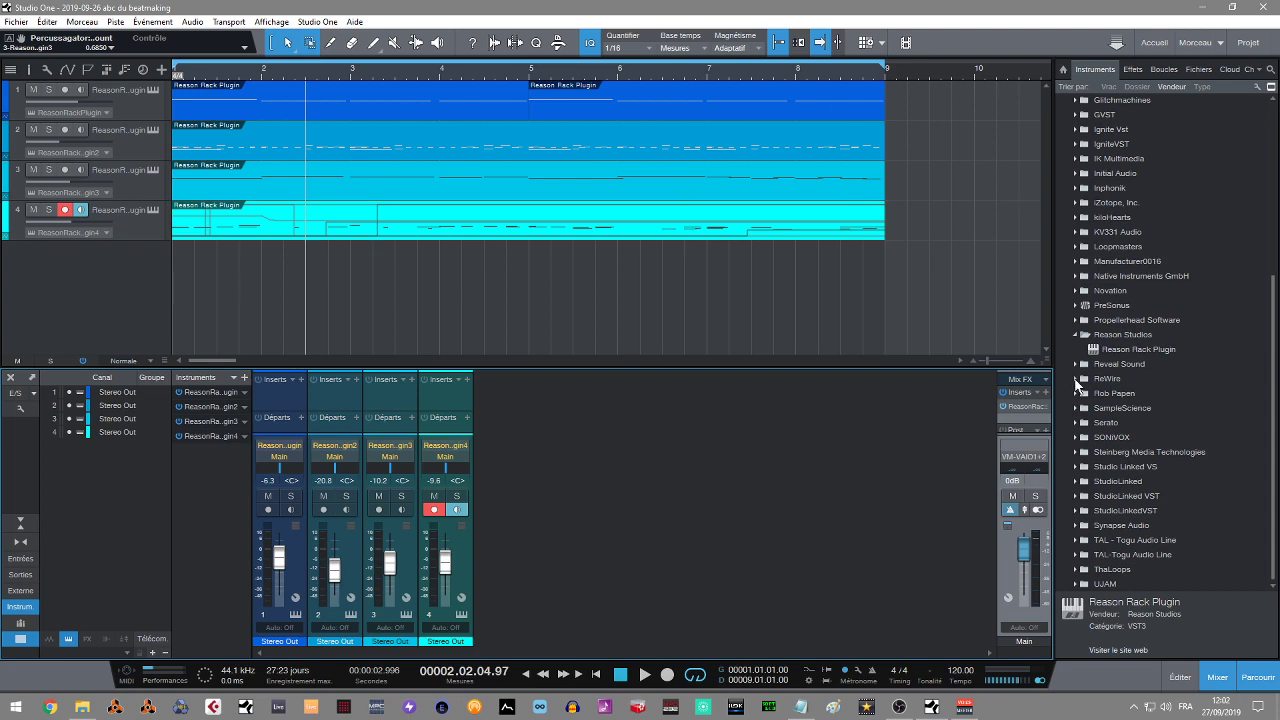
# Create a fifth instrument track with the Reason Rack Plugin and show its browser with an enlarged device list.
pyautogui.moveTo(1140, 350); pyautogui.dragTo(588, 318)
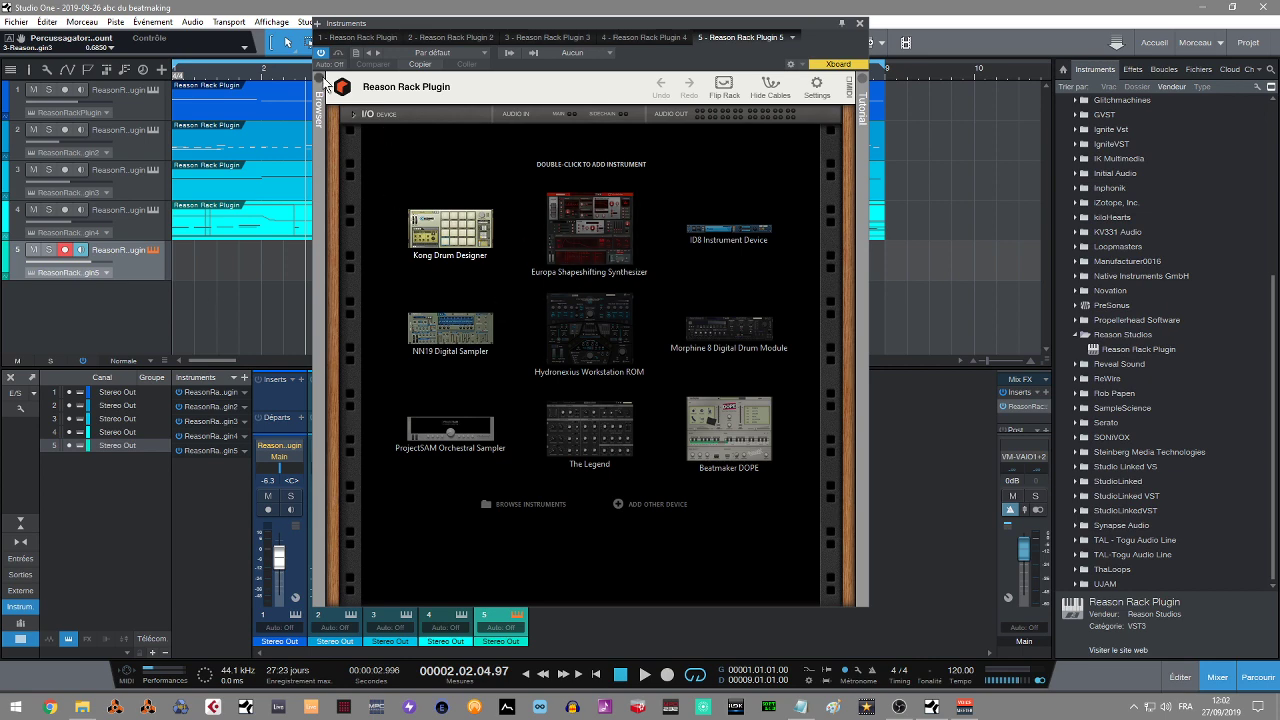
pyautogui.click(320, 98)
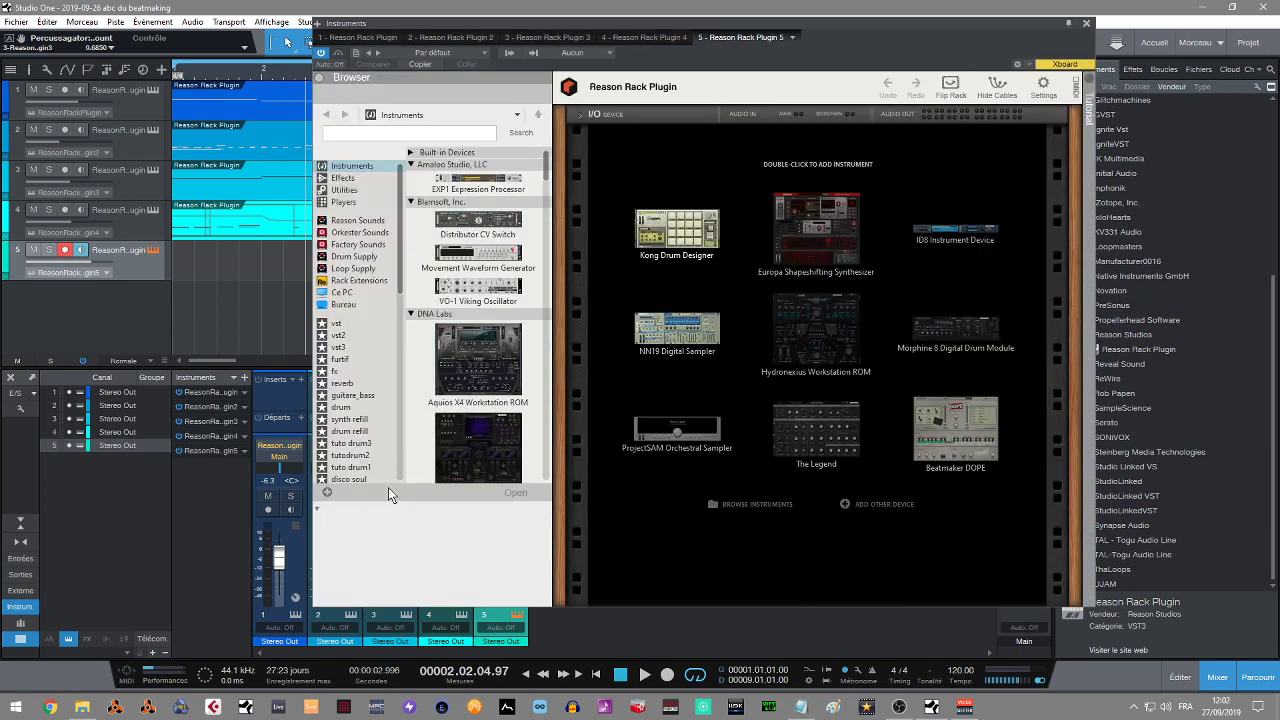
pyautogui.click(318, 509)
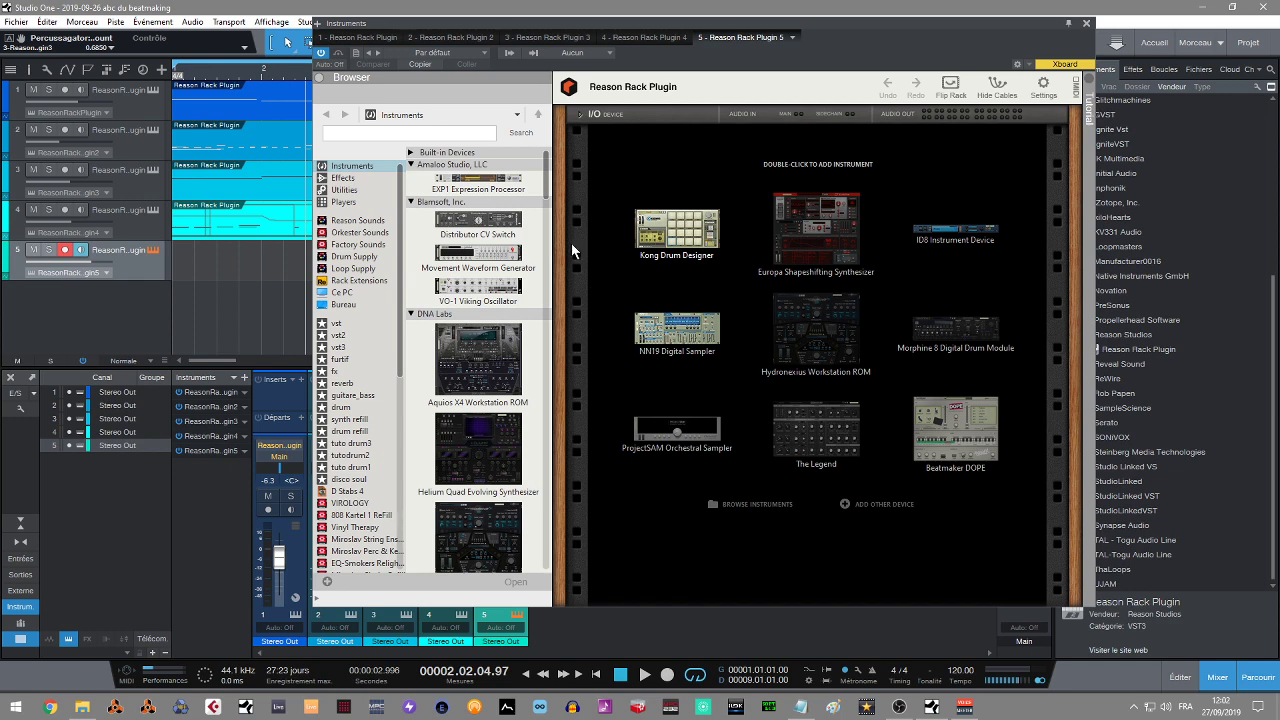
pyautogui.moveTo(545, 189); pyautogui.dragTo(558, 225)
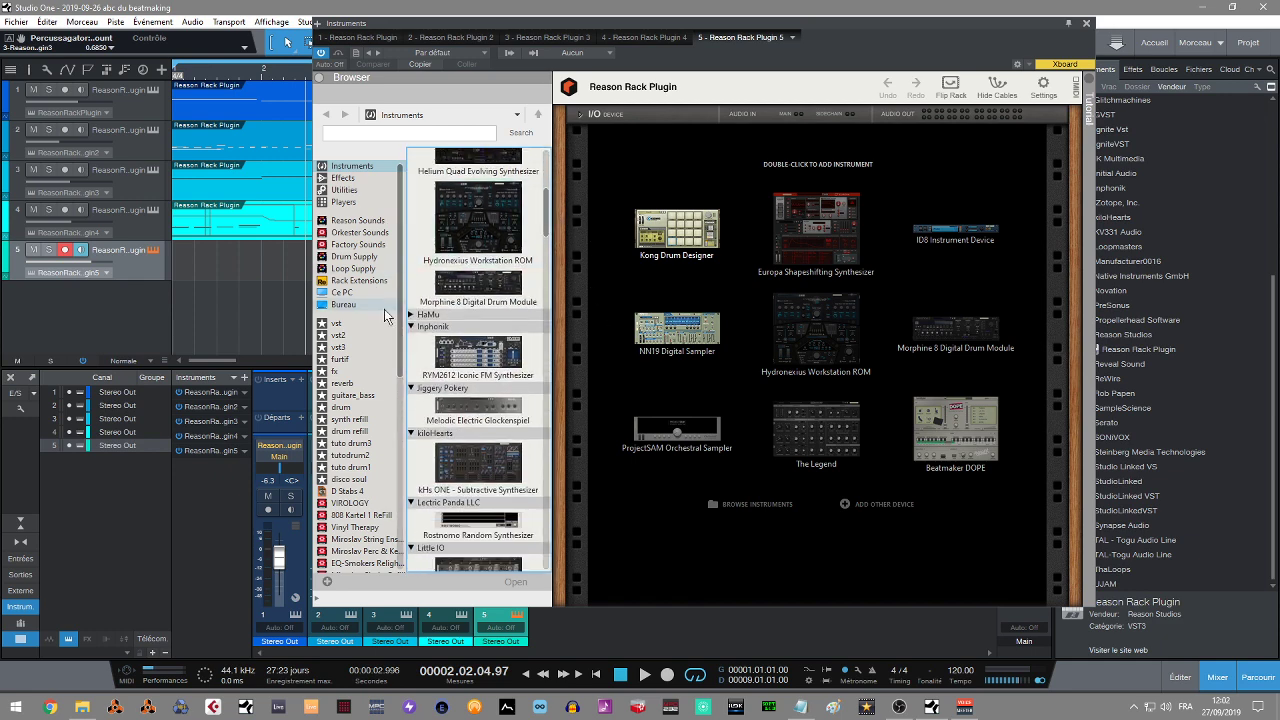
# Load Guns.rex from L.S.P. Dance Hall & Reggae Refills into track 5's rack and unfold the Dr. OctoRex programmer.
pyautogui.scroll(-6, 390, 320)
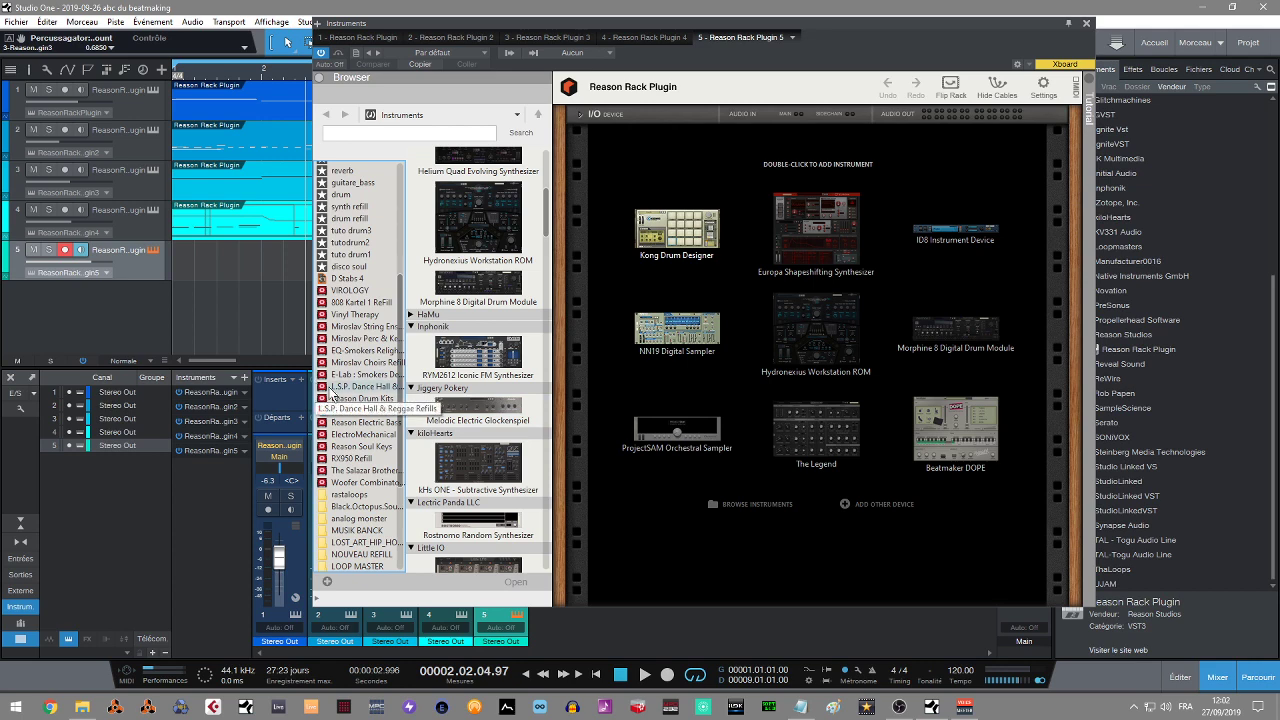
pyautogui.click(331, 387)
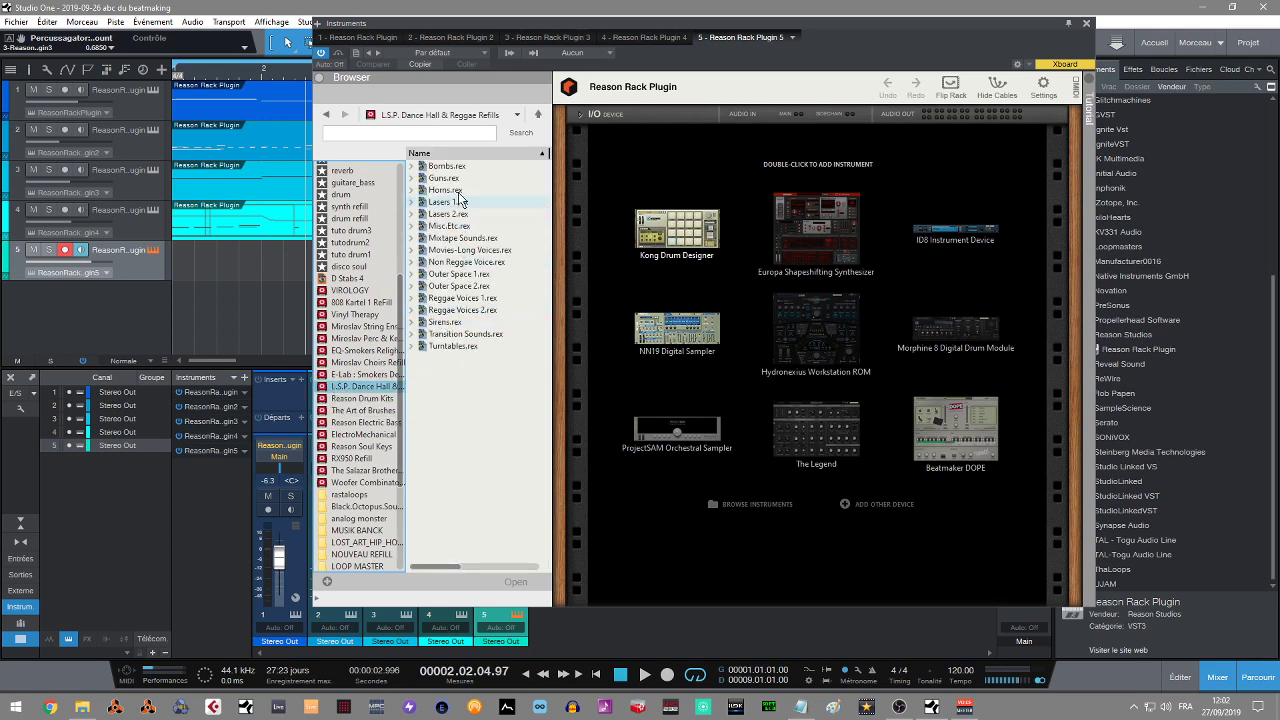
pyautogui.moveTo(446, 178); pyautogui.dragTo(811, 205)
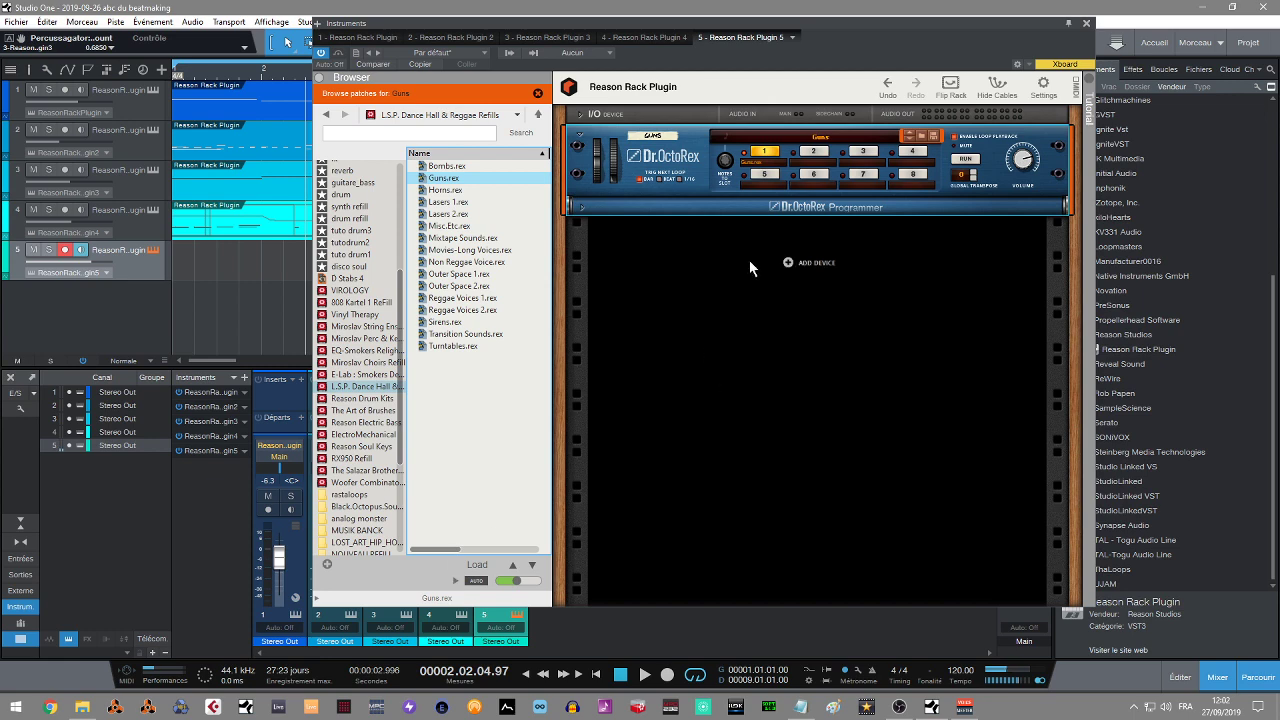
pyautogui.click(583, 208)
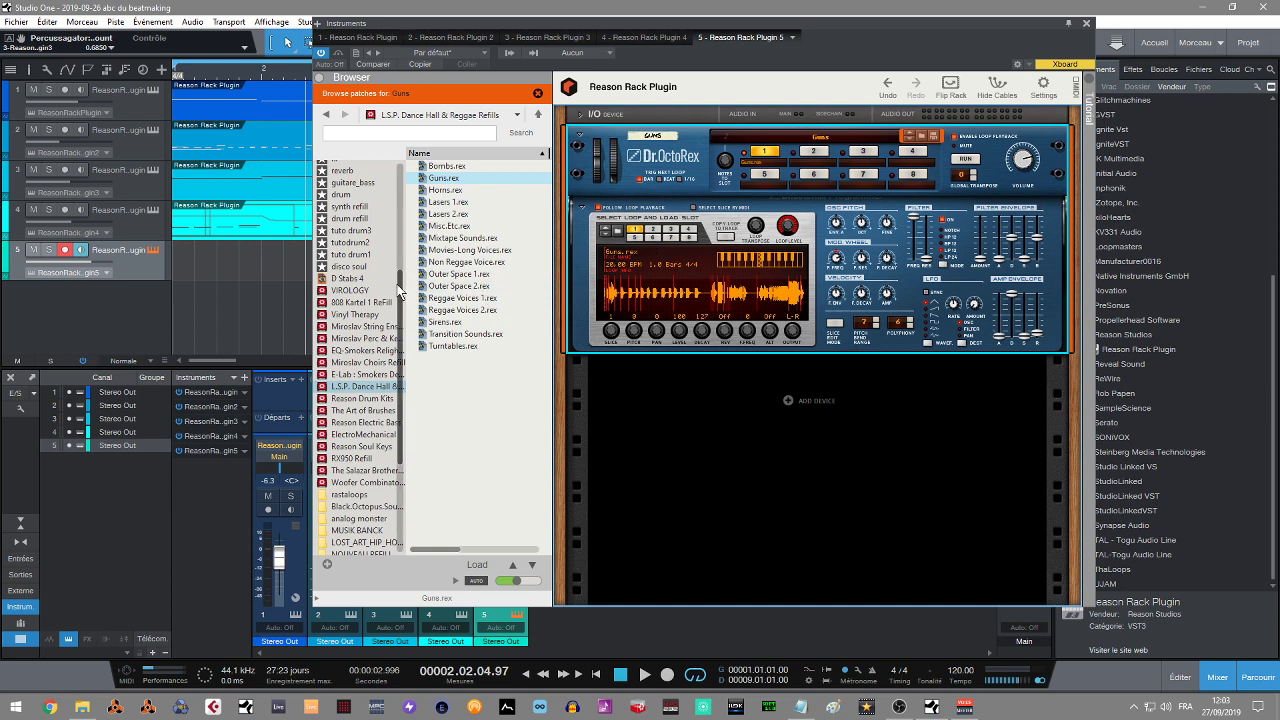
# Look through the ReFills in the sr and StudioLinked folders.
pyautogui.scroll(-1, 403, 378)
pyautogui.moveTo(401, 374); pyautogui.dragTo(407, 474)
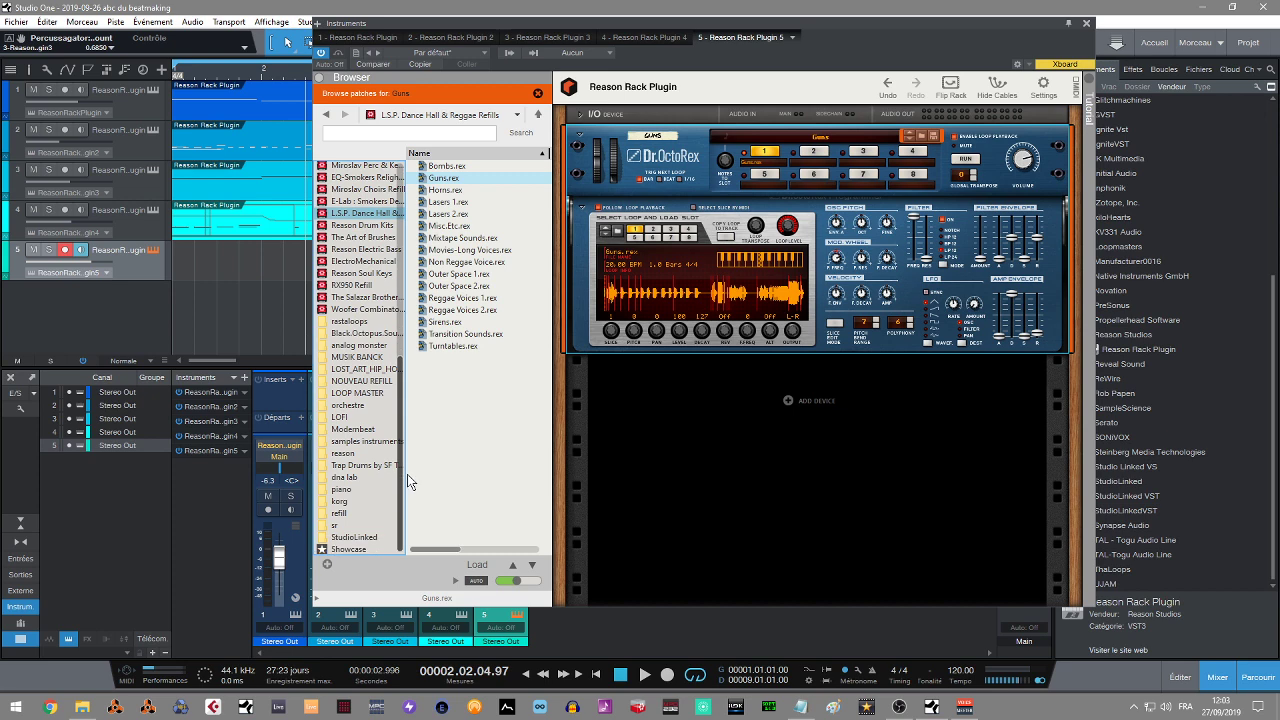
pyautogui.click(344, 526)
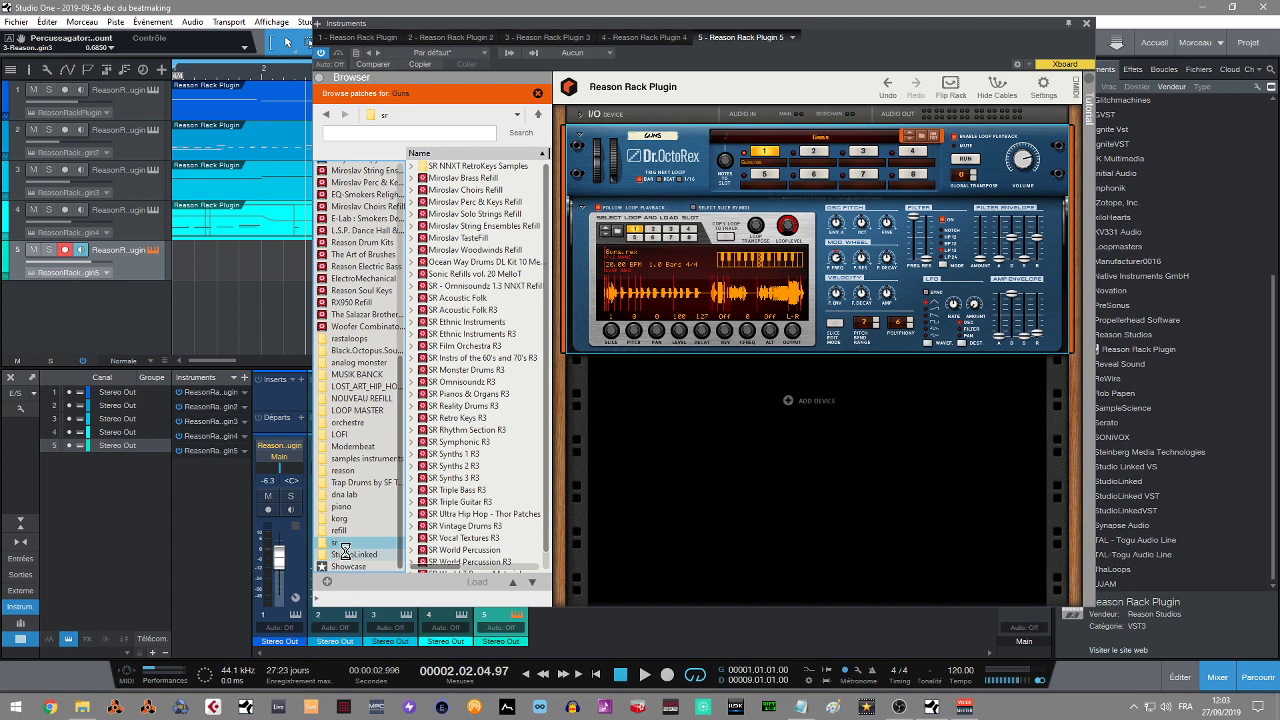
pyautogui.click(344, 553)
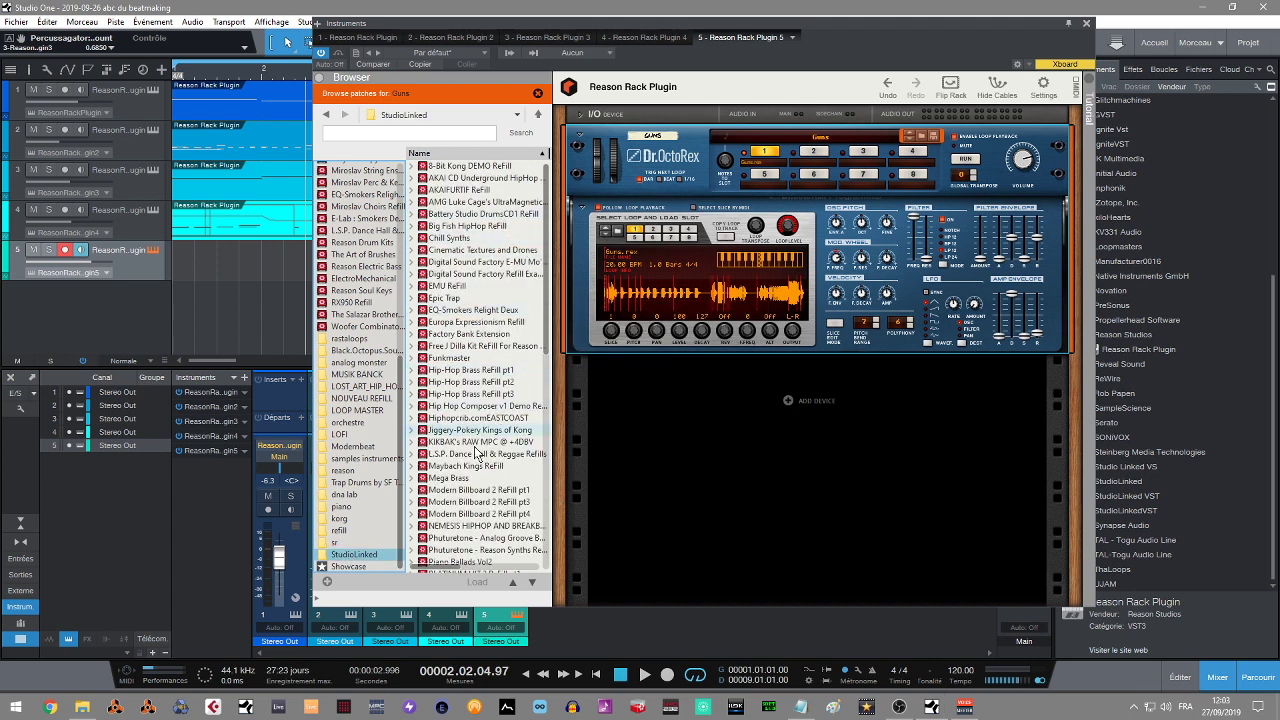
# Load Bell-3000k.cmb from the Maybach Kings ReFill into track 5's rack, and replace it with Bass-Maybach Sub Bass 1.cmb.
pyautogui.click(417, 466)
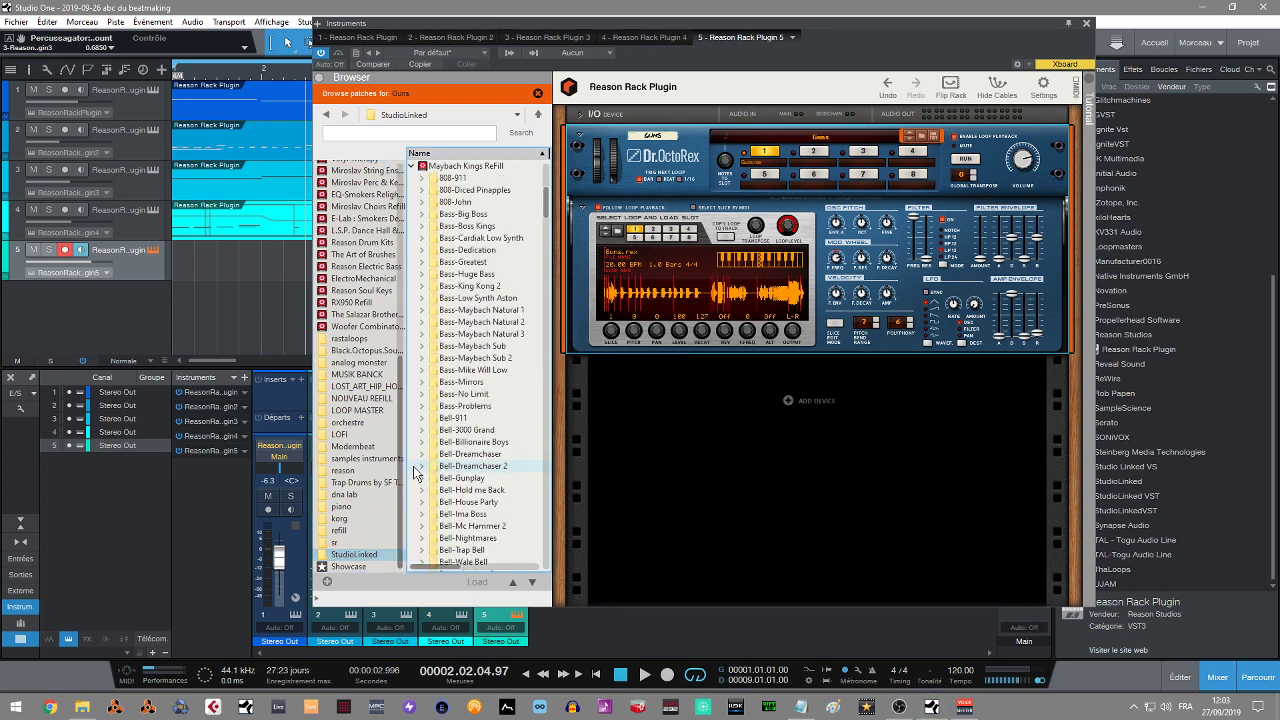
pyautogui.moveTo(542, 205); pyautogui.dragTo(549, 361)
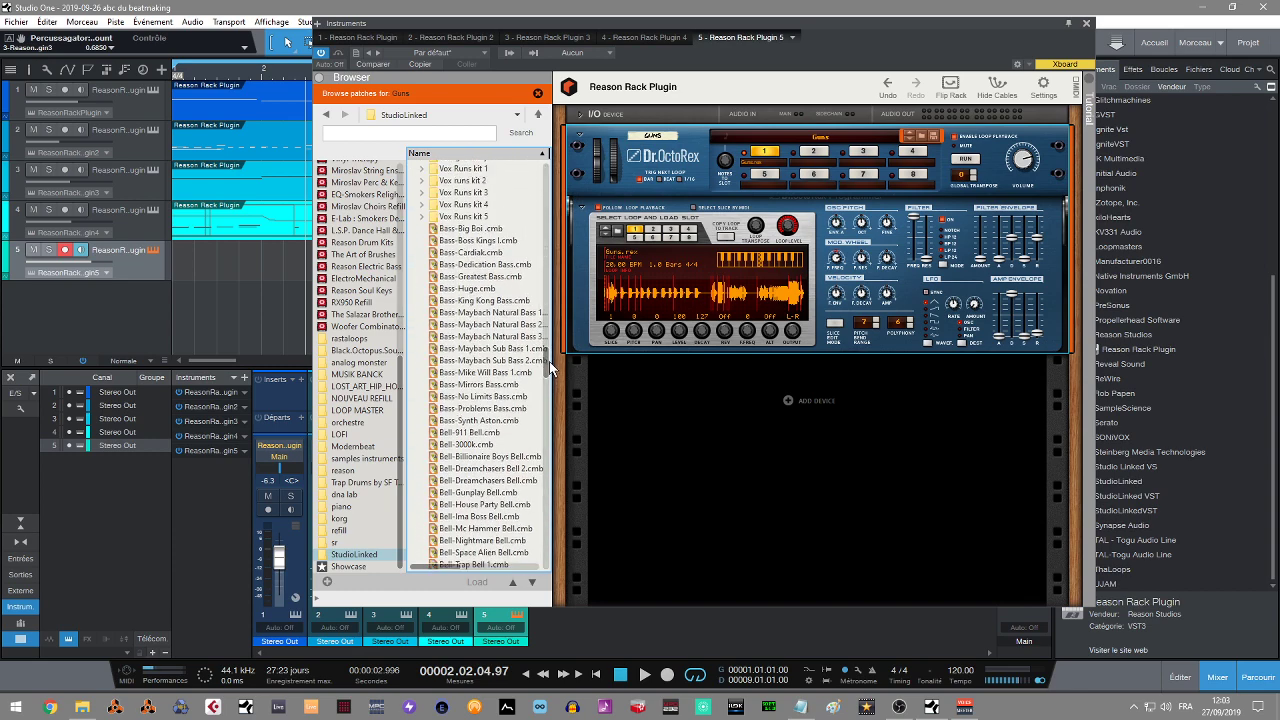
pyautogui.click(476, 444)
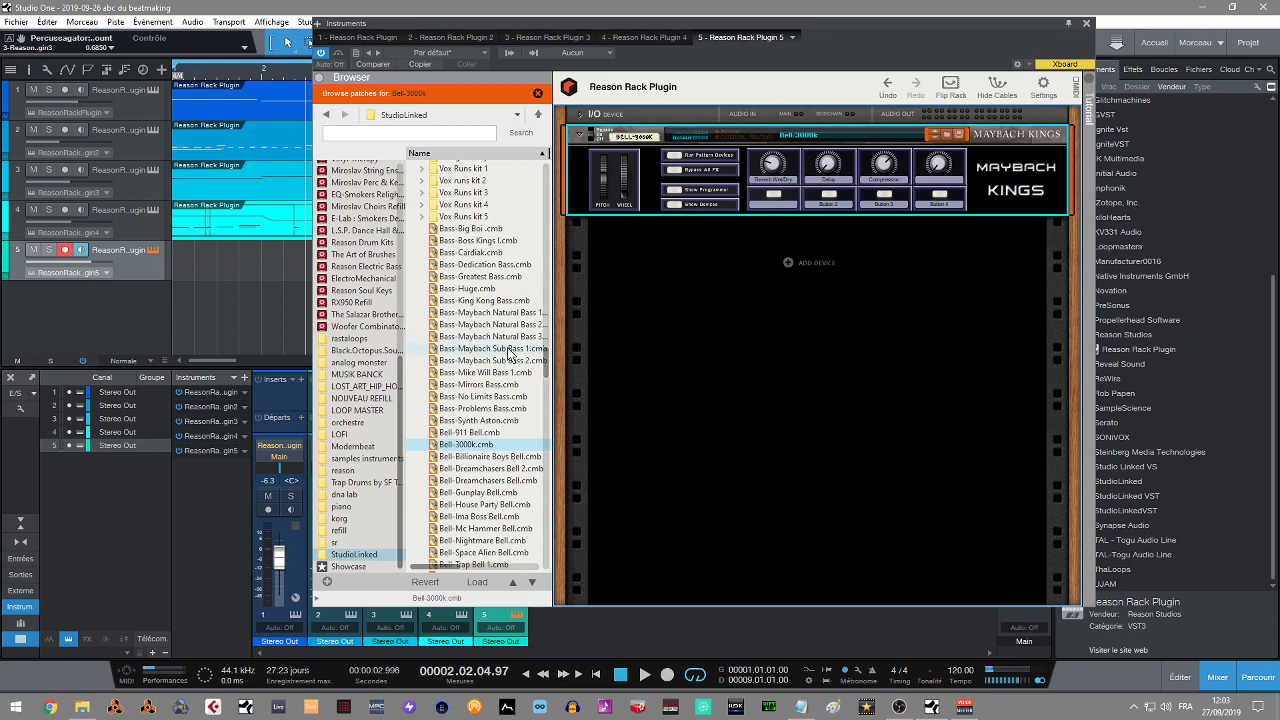
pyautogui.moveTo(490, 348); pyautogui.dragTo(760, 175)
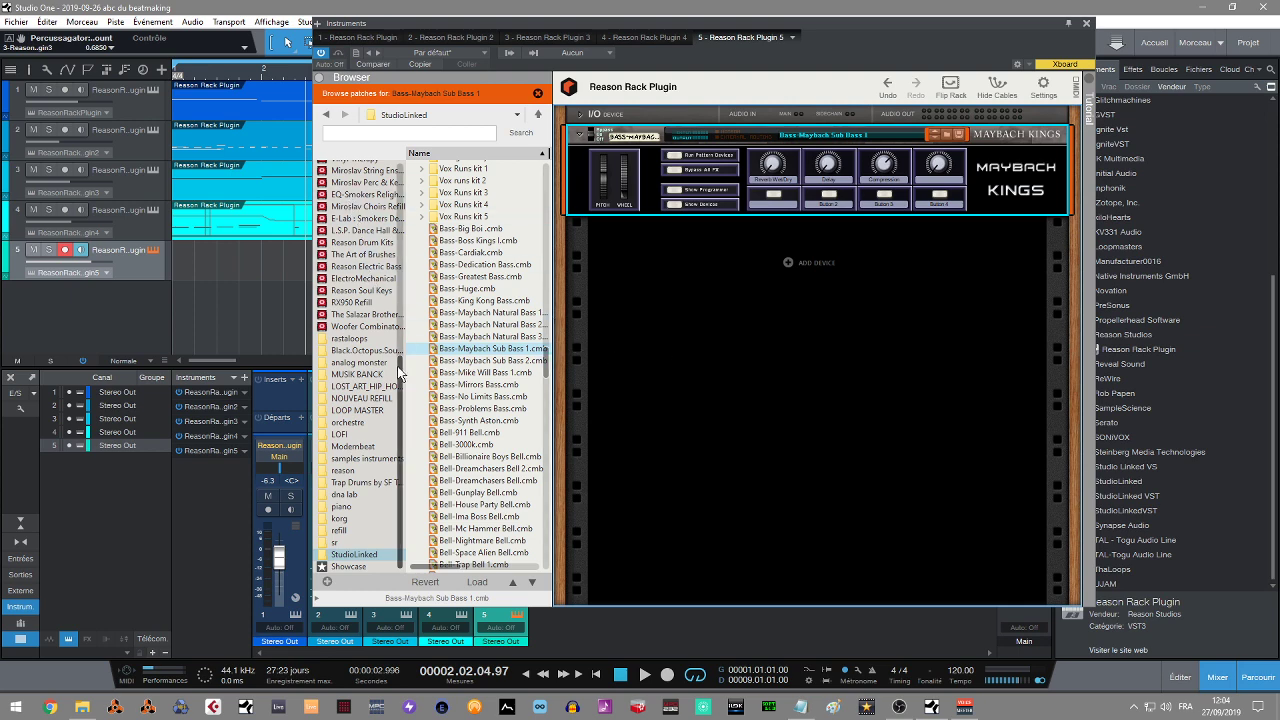
# Delete the Maybach Kings Combinator from track 5's rack and add the Quad Instrument from the instrument devices.
pyautogui.moveTo(398, 367); pyautogui.dragTo(406, 160)
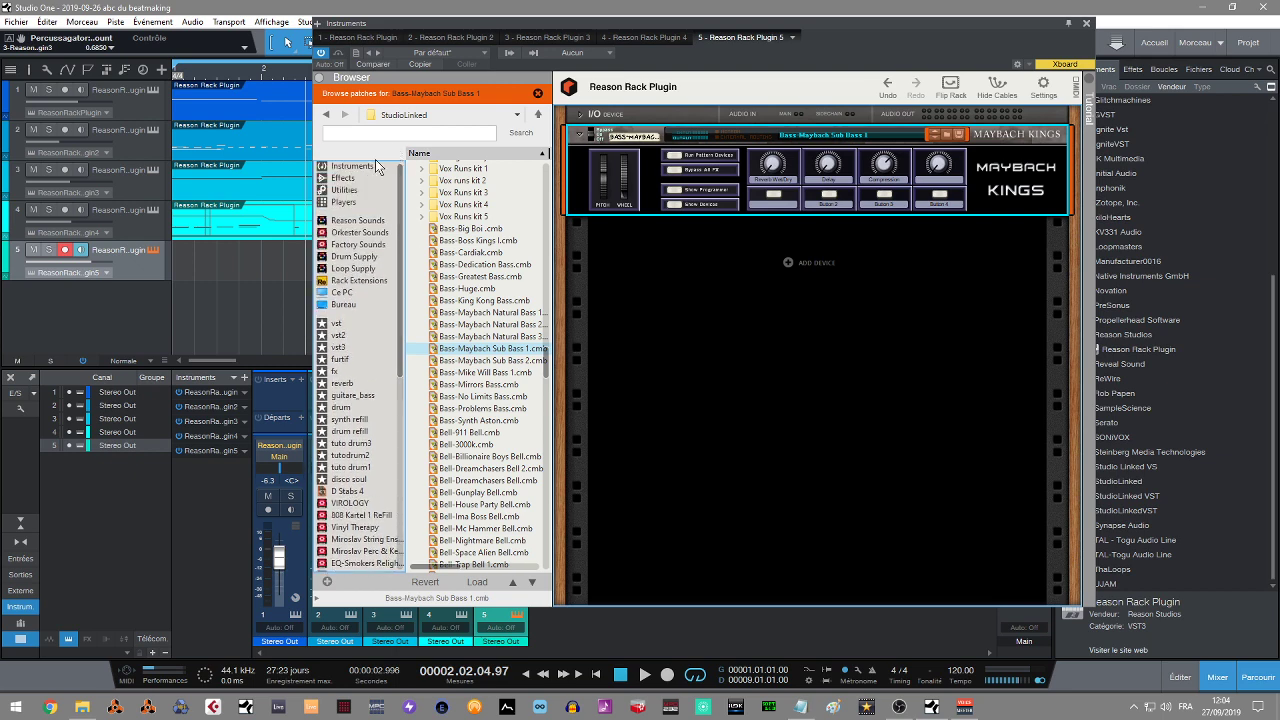
pyautogui.click(351, 168)
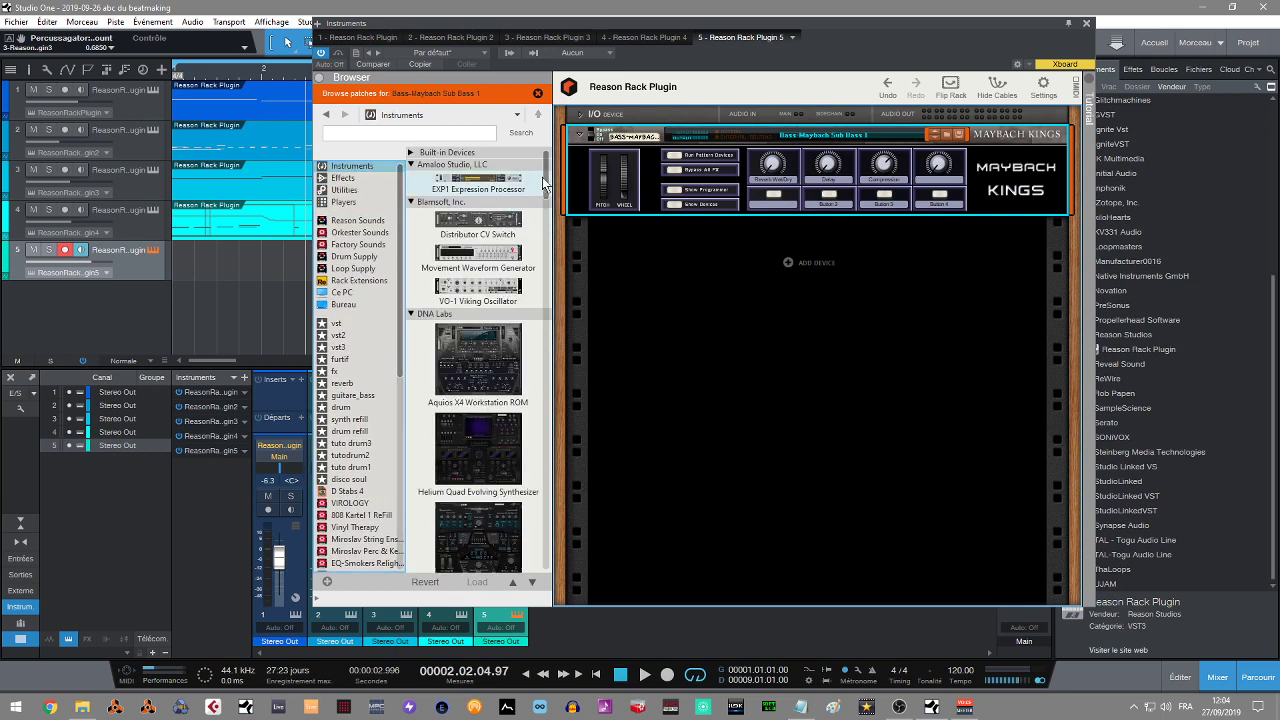
pyautogui.moveTo(549, 190); pyautogui.dragTo(575, 300)
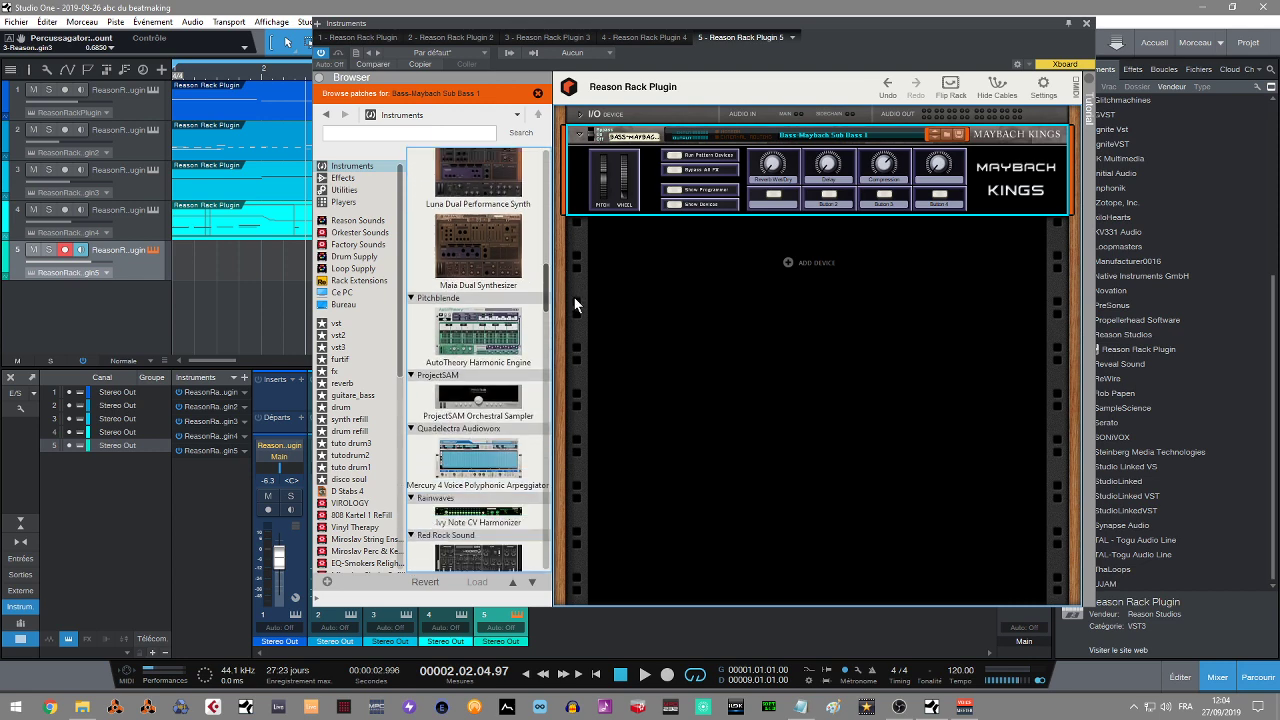
pyautogui.rightClick(683, 163)
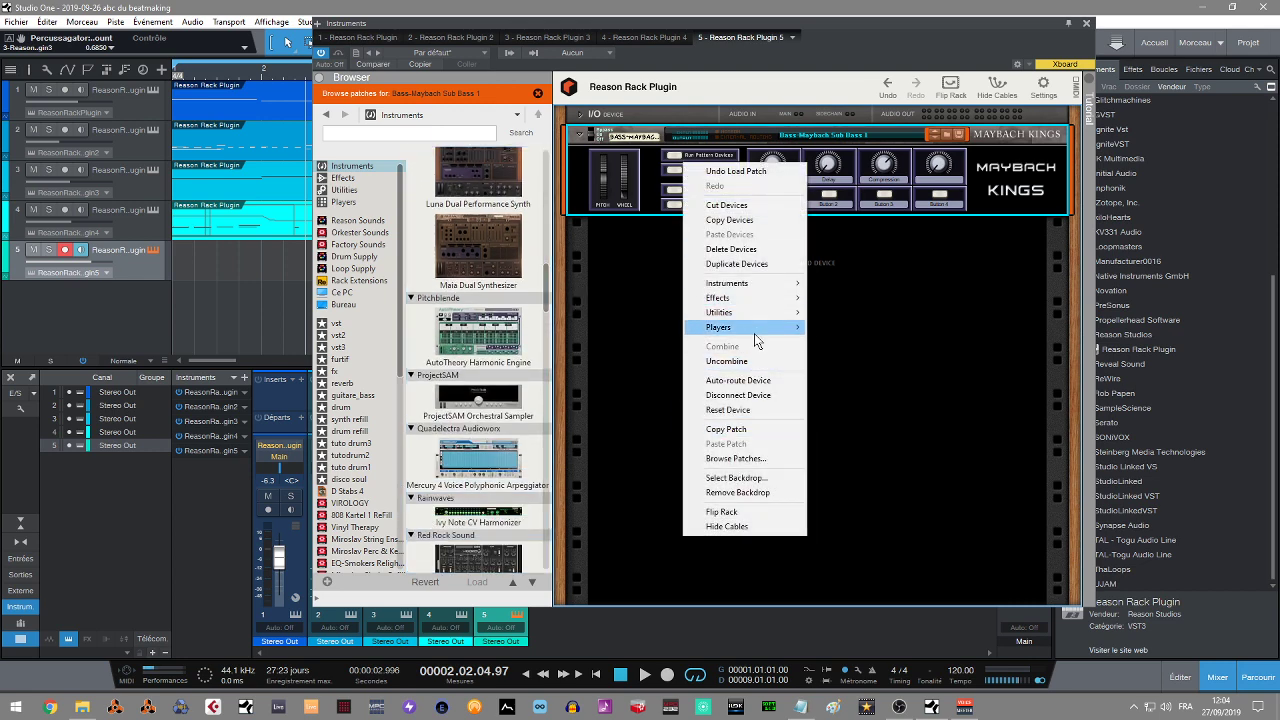
pyautogui.click(749, 249)
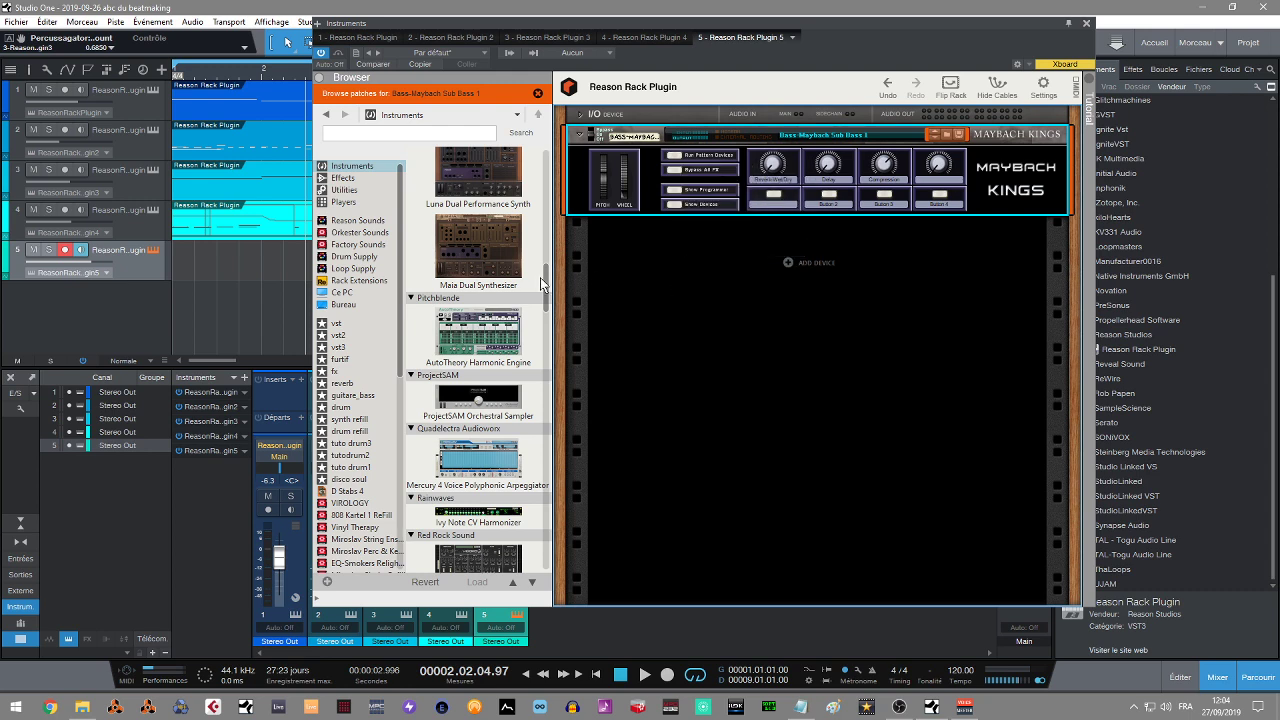
pyautogui.moveTo(548, 287); pyautogui.dragTo(559, 349)
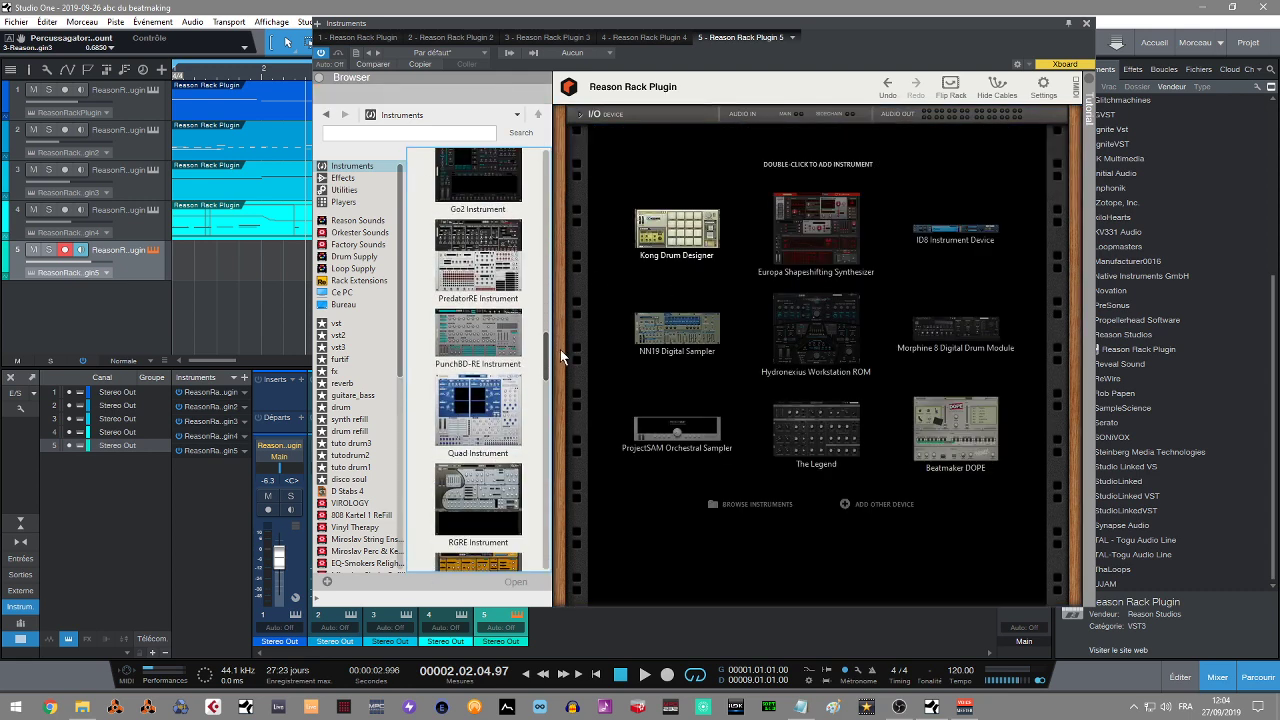
pyautogui.moveTo(514, 415)
pyautogui.mouseDown()
pyautogui.moveTo(856, 300)
pyautogui.moveTo(856, 322)
pyautogui.mouseUp()
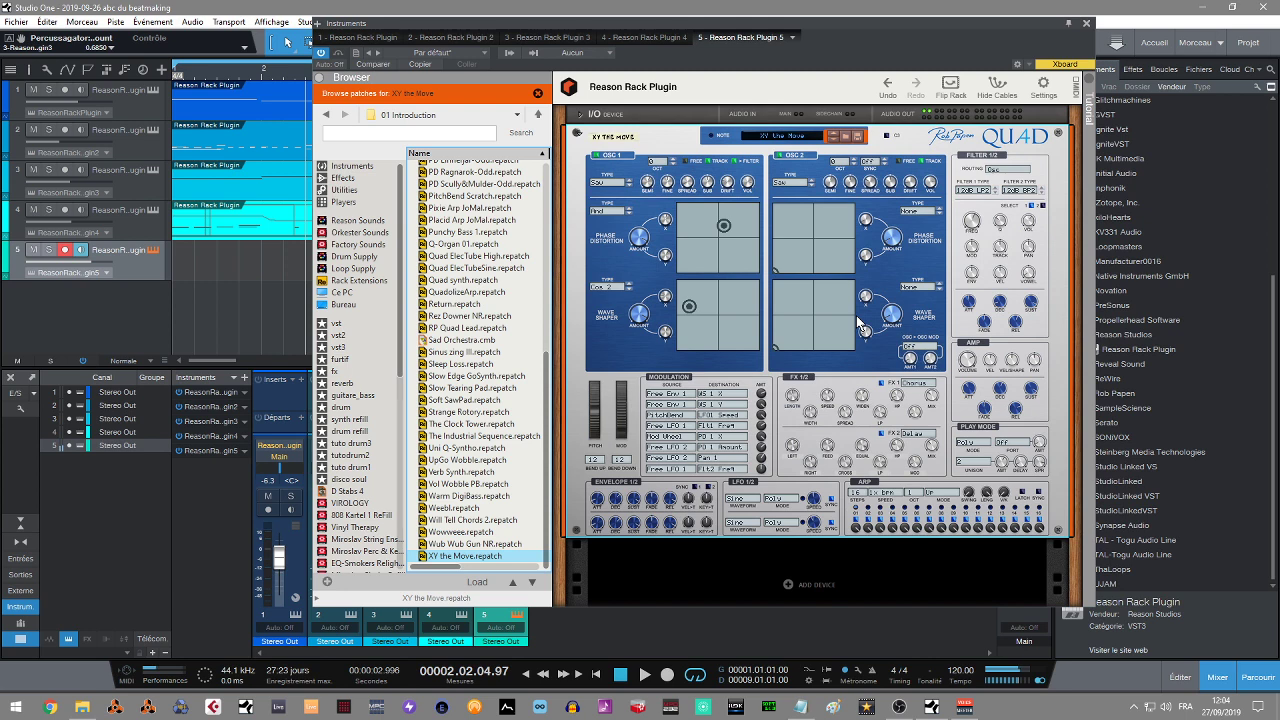
# Audition Quad patches Q-Organ 01 and Vol Wobble PB from 01 Introduction, plus Bell Harmonics and PanQuad Flute from 04 Ambient 01.
pyautogui.click(455, 244)
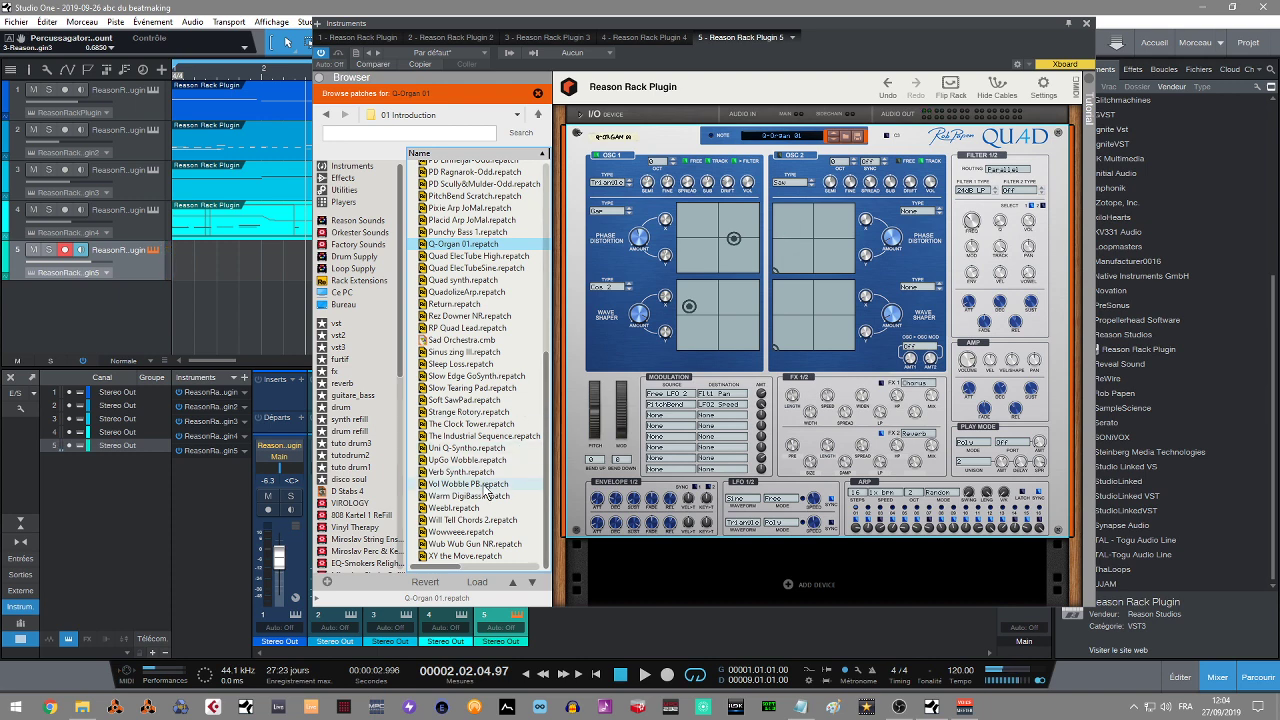
pyautogui.moveTo(468, 484); pyautogui.dragTo(820, 349)
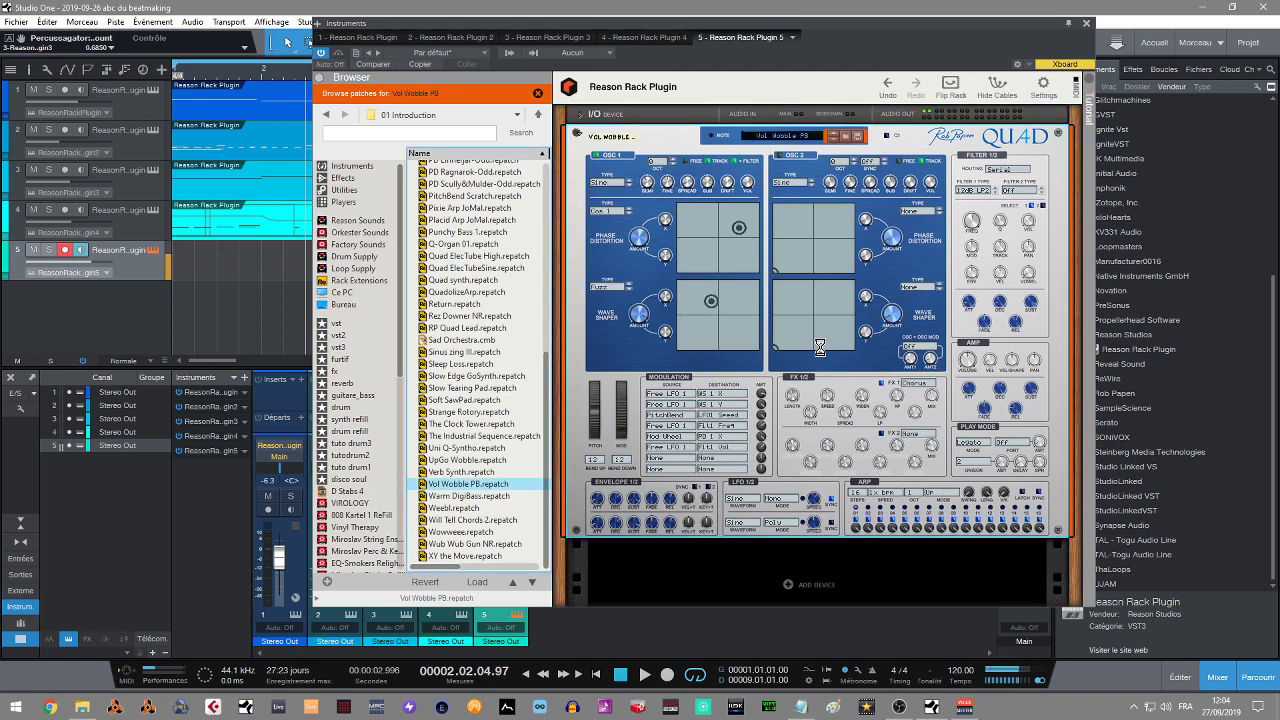
pyautogui.click(538, 116)
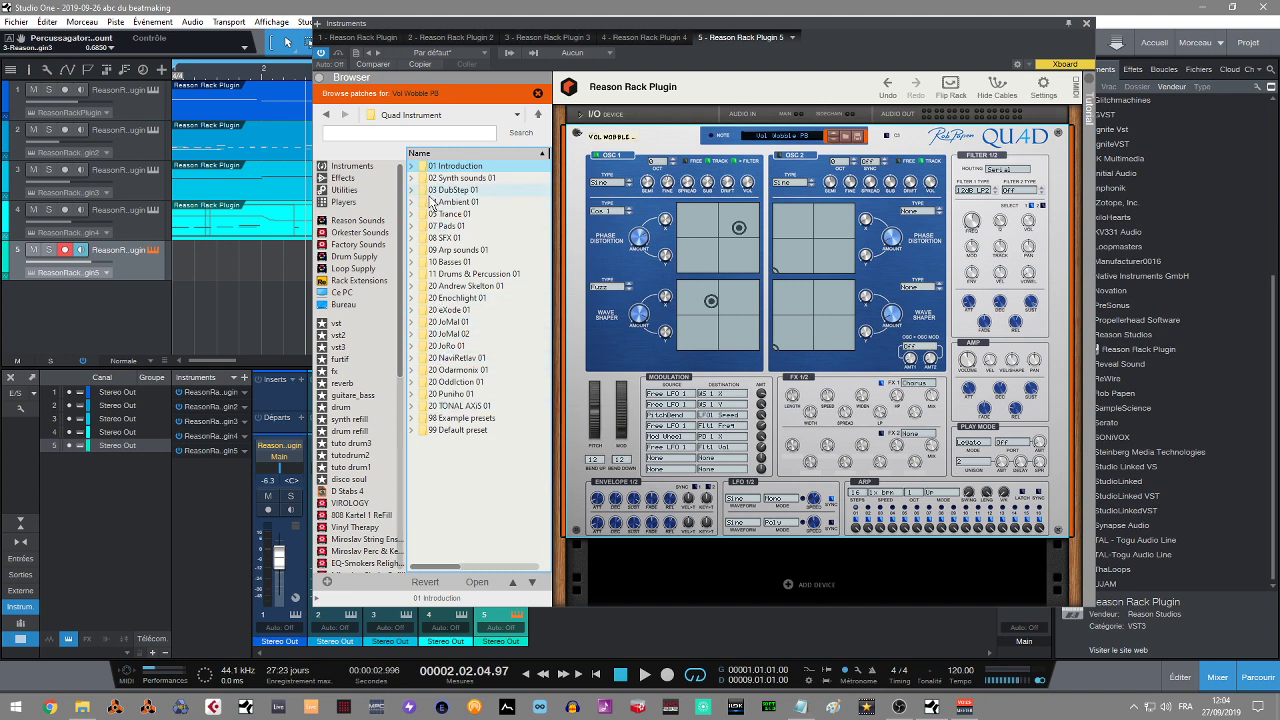
pyautogui.click(411, 202)
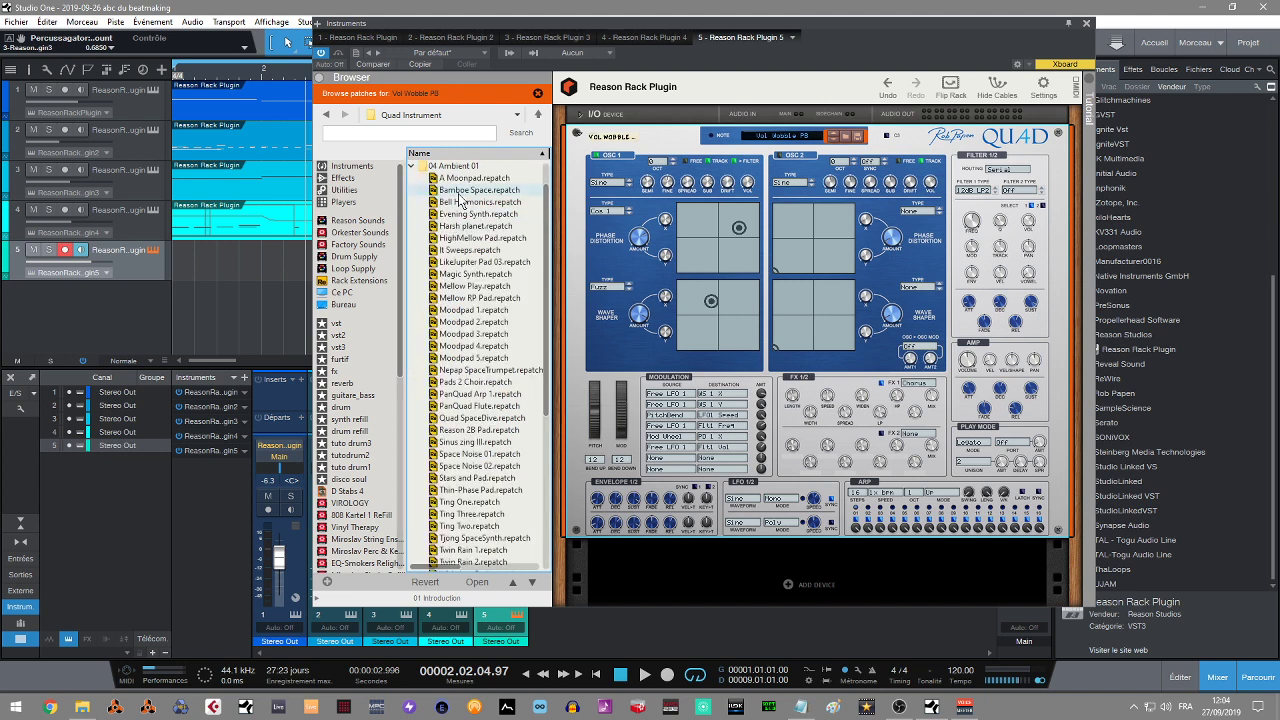
pyautogui.click(462, 201)
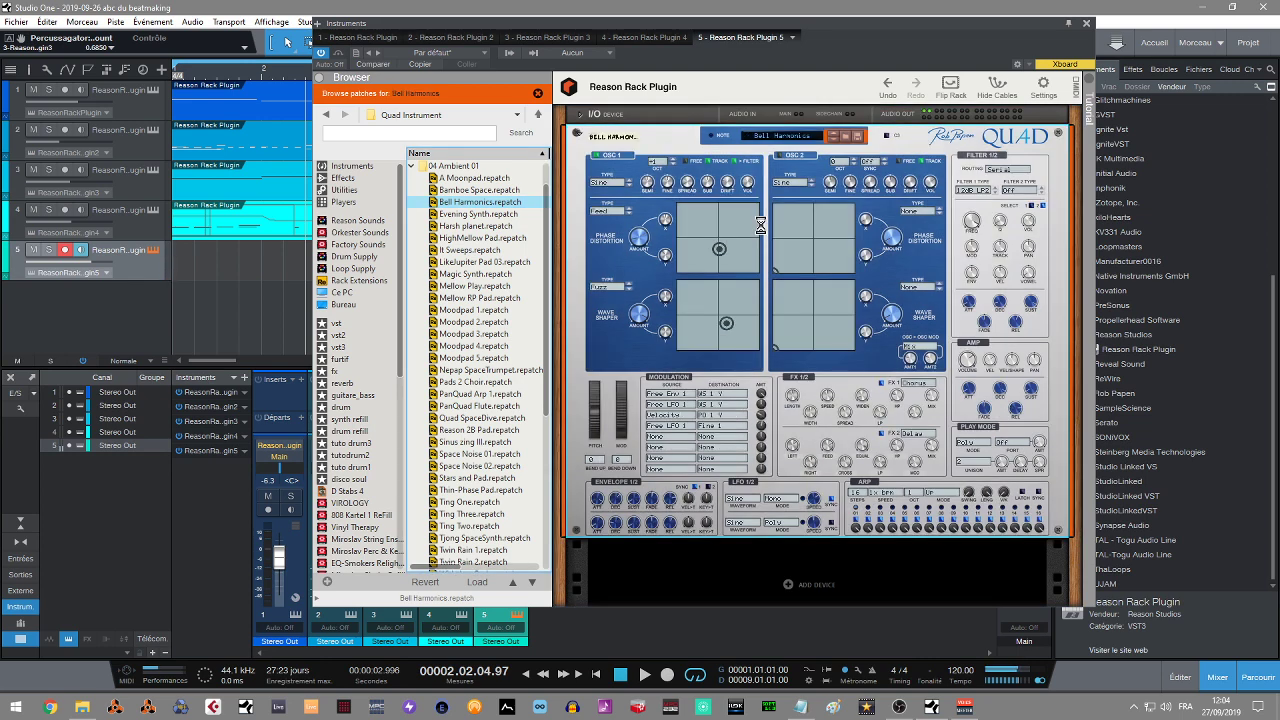
pyautogui.click(479, 406)
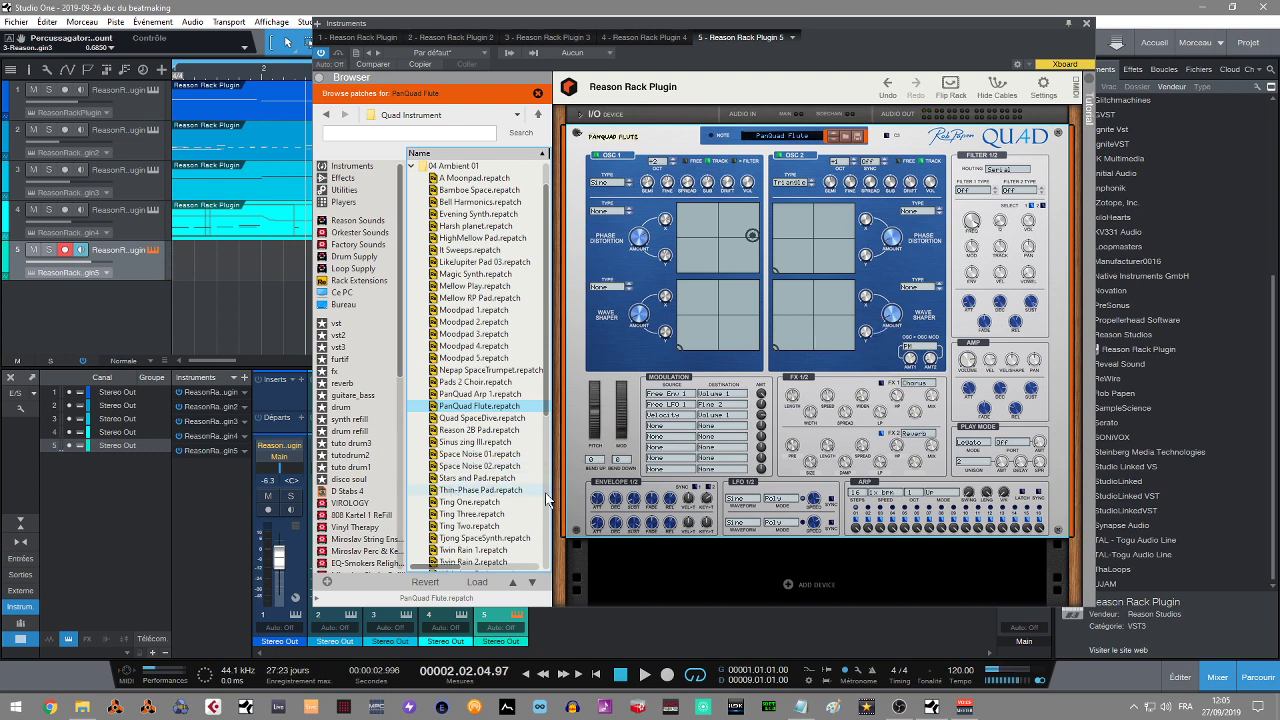
# Load the MicroMave 1 patch from 02 Synth sounds 01 into Quad and shift its phase distortion and wave shaper XY points.
pyautogui.click(416, 168)
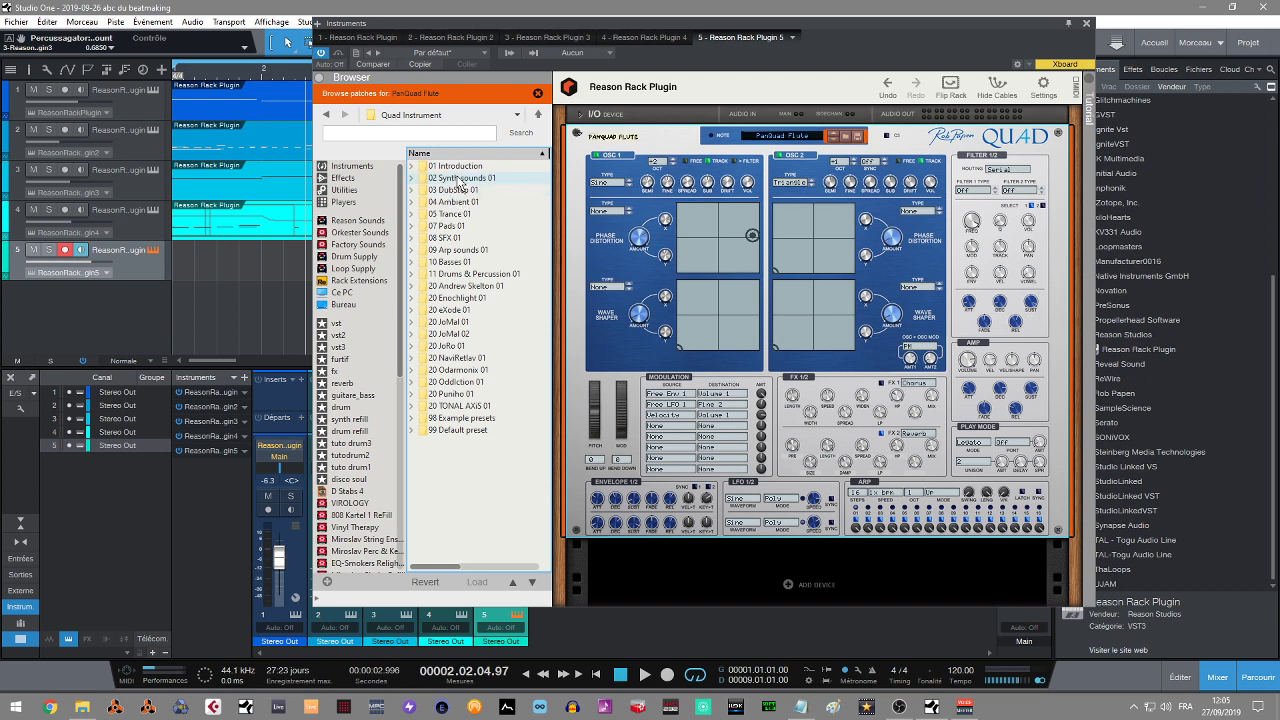
pyautogui.click(413, 178)
pyautogui.click(411, 179)
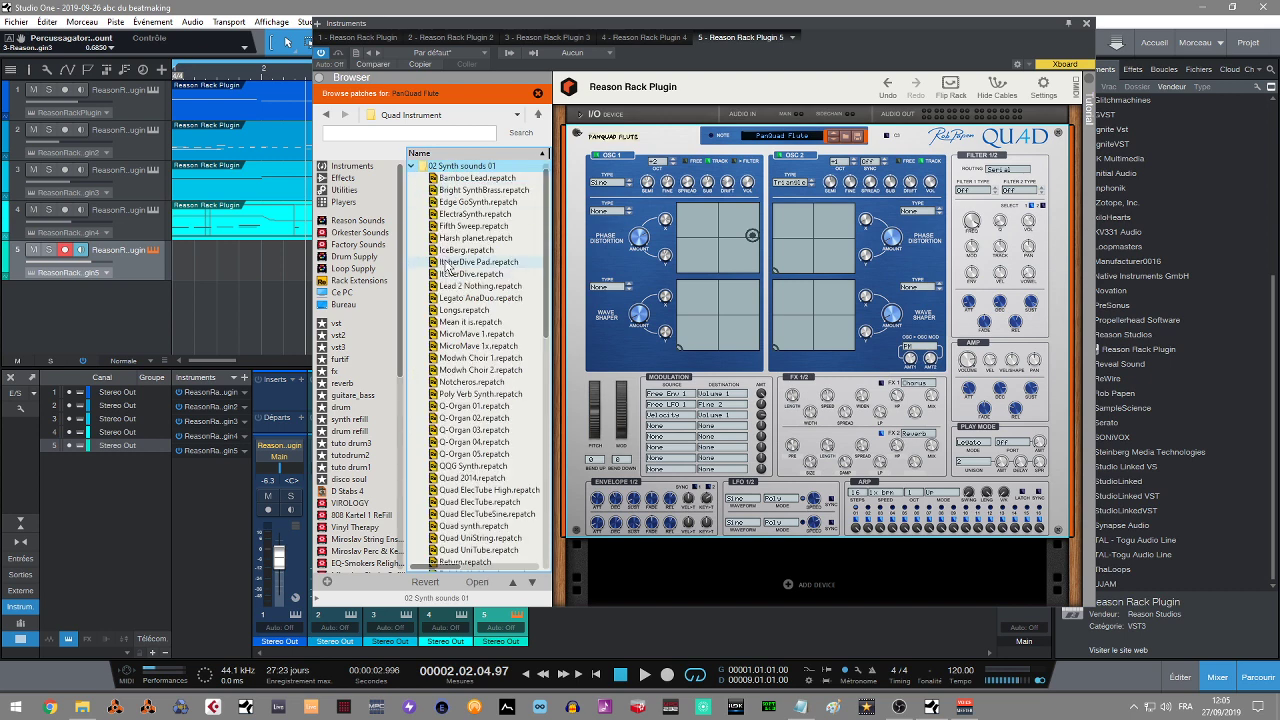
pyautogui.click(470, 334)
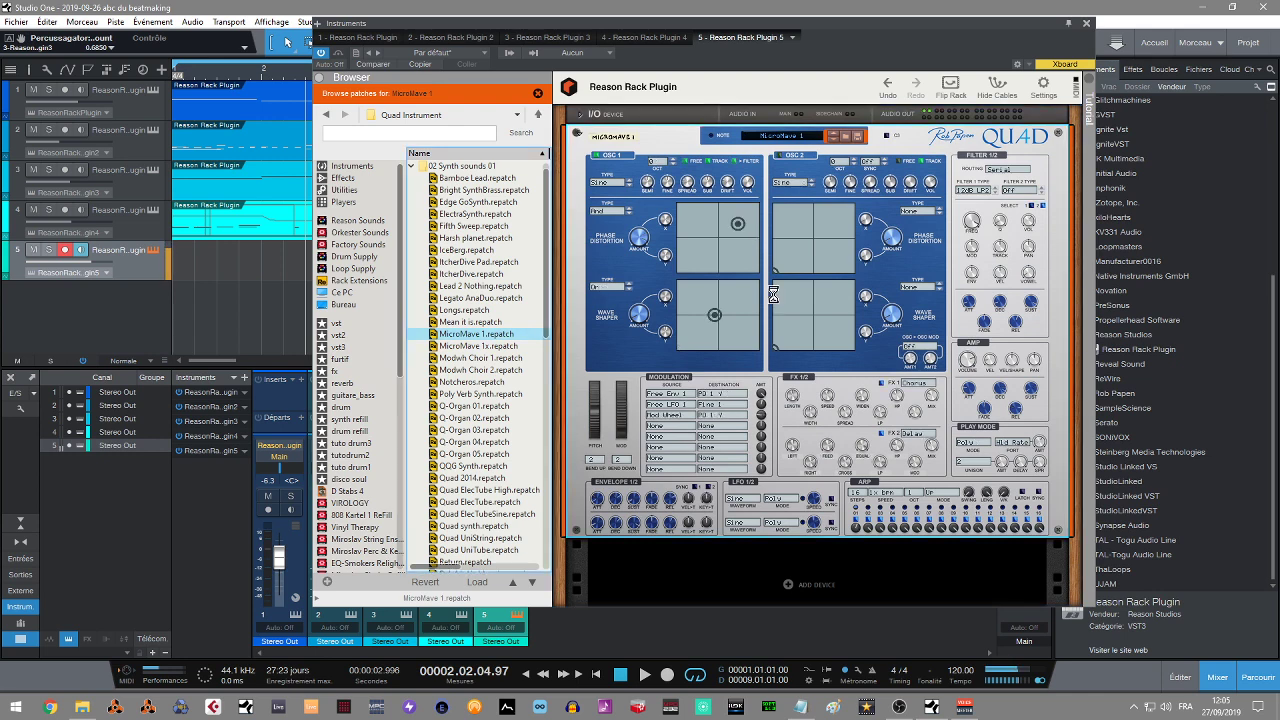
pyautogui.moveTo(737, 224); pyautogui.dragTo(812, 268)
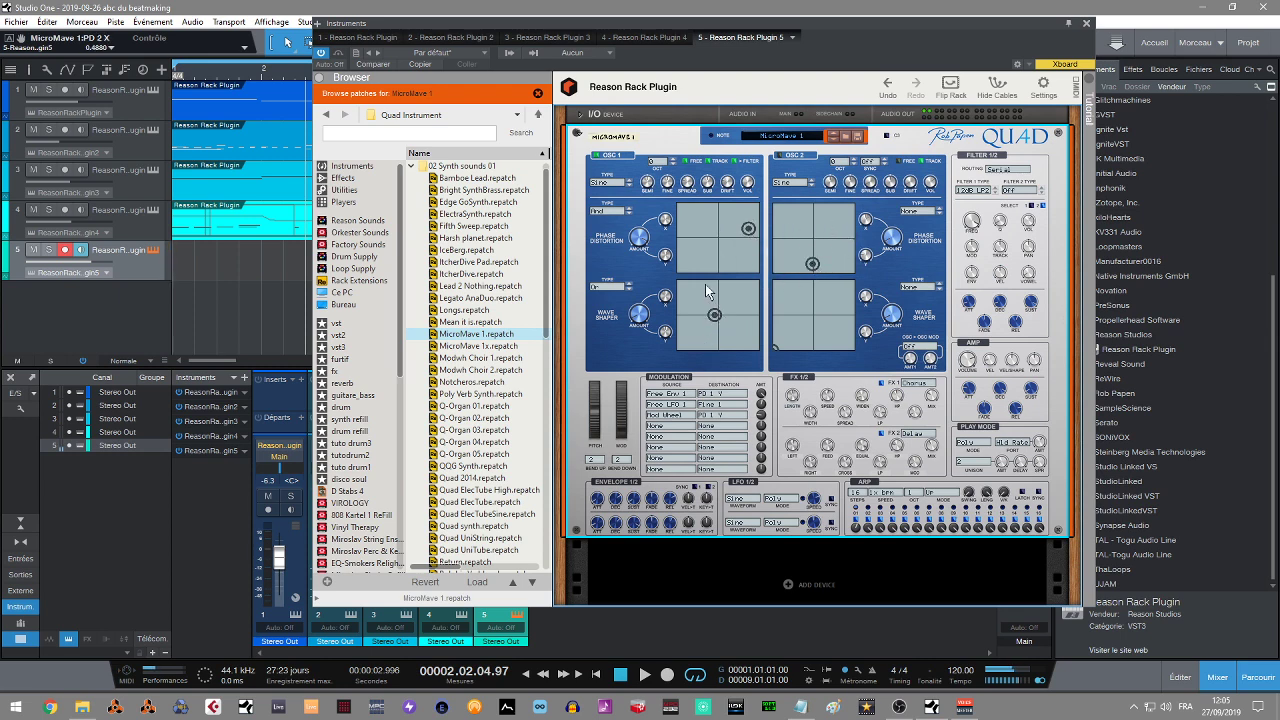
pyautogui.moveTo(713, 315)
pyautogui.mouseDown()
pyautogui.moveTo(743, 334)
pyautogui.moveTo(753, 308)
pyautogui.moveTo(705, 305)
pyautogui.moveTo(690, 330)
pyautogui.moveTo(708, 296)
pyautogui.moveTo(752, 308)
pyautogui.moveTo(709, 321)
pyautogui.mouseUp()
# Load the Modwh Choir 1 patch from 02 Synth sounds 01 into Quad and close the instrument window.
pyautogui.moveTo(481, 357); pyautogui.dragTo(668, 335)
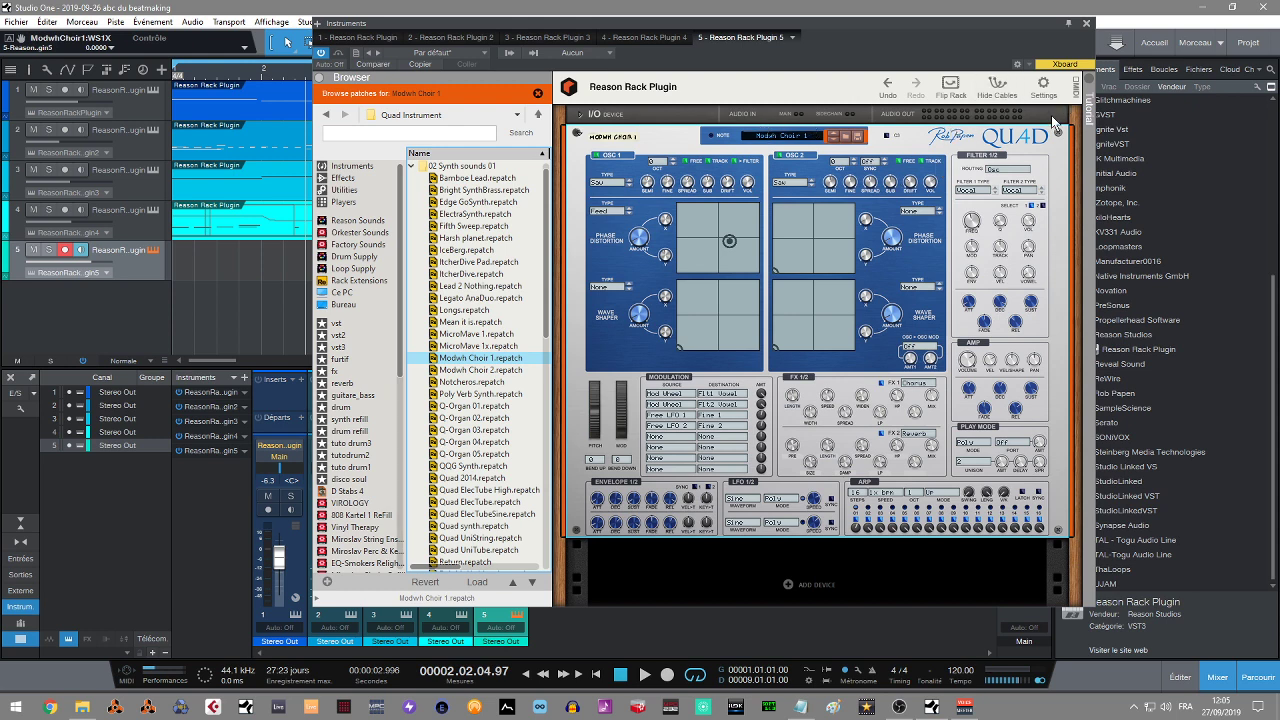
pyautogui.click(1086, 21)
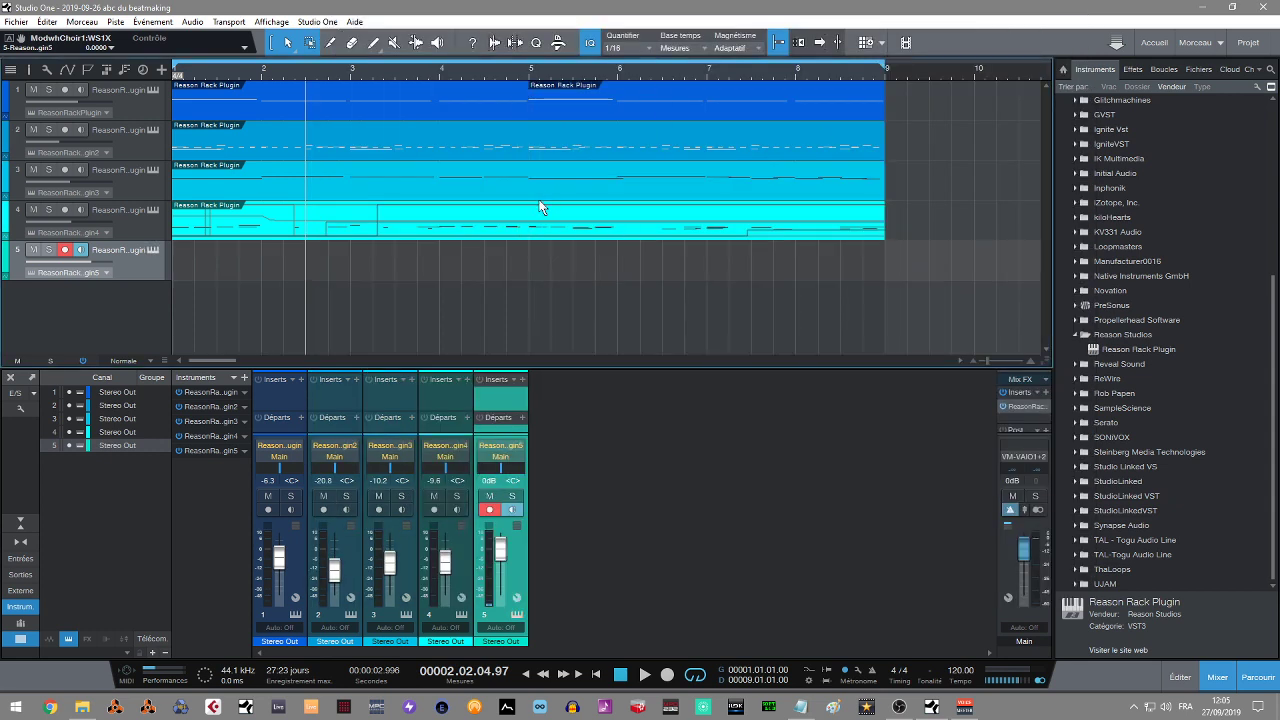